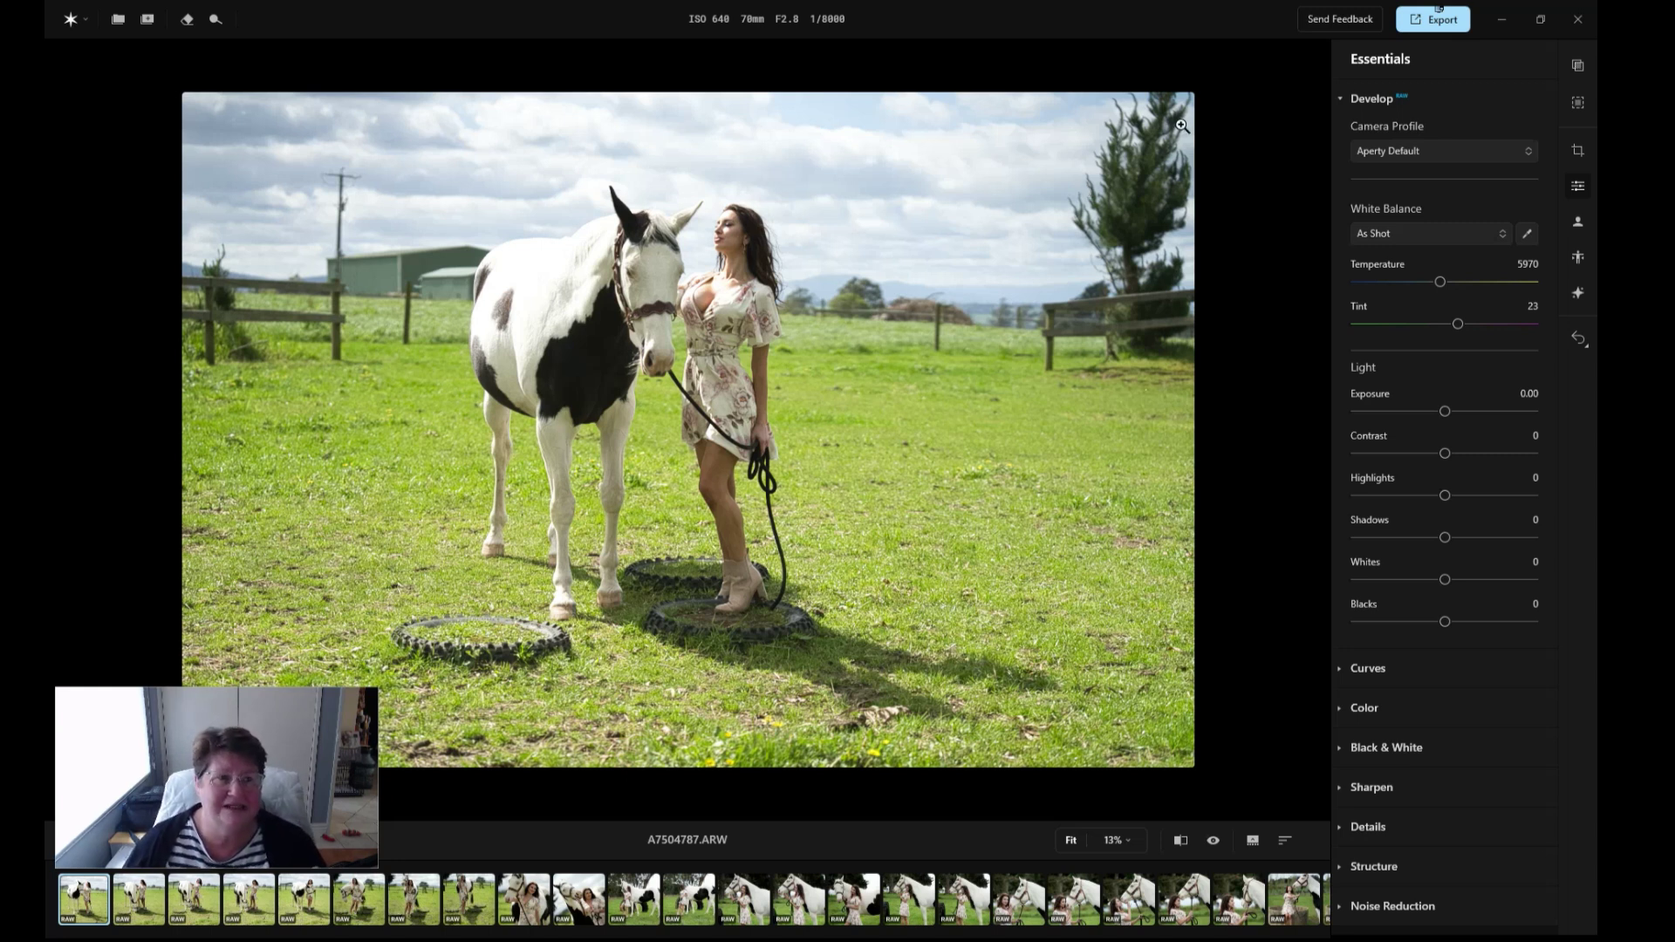
Look through the File, Edit, Image and Account commands in the application's main menu.
left_click(84, 26)
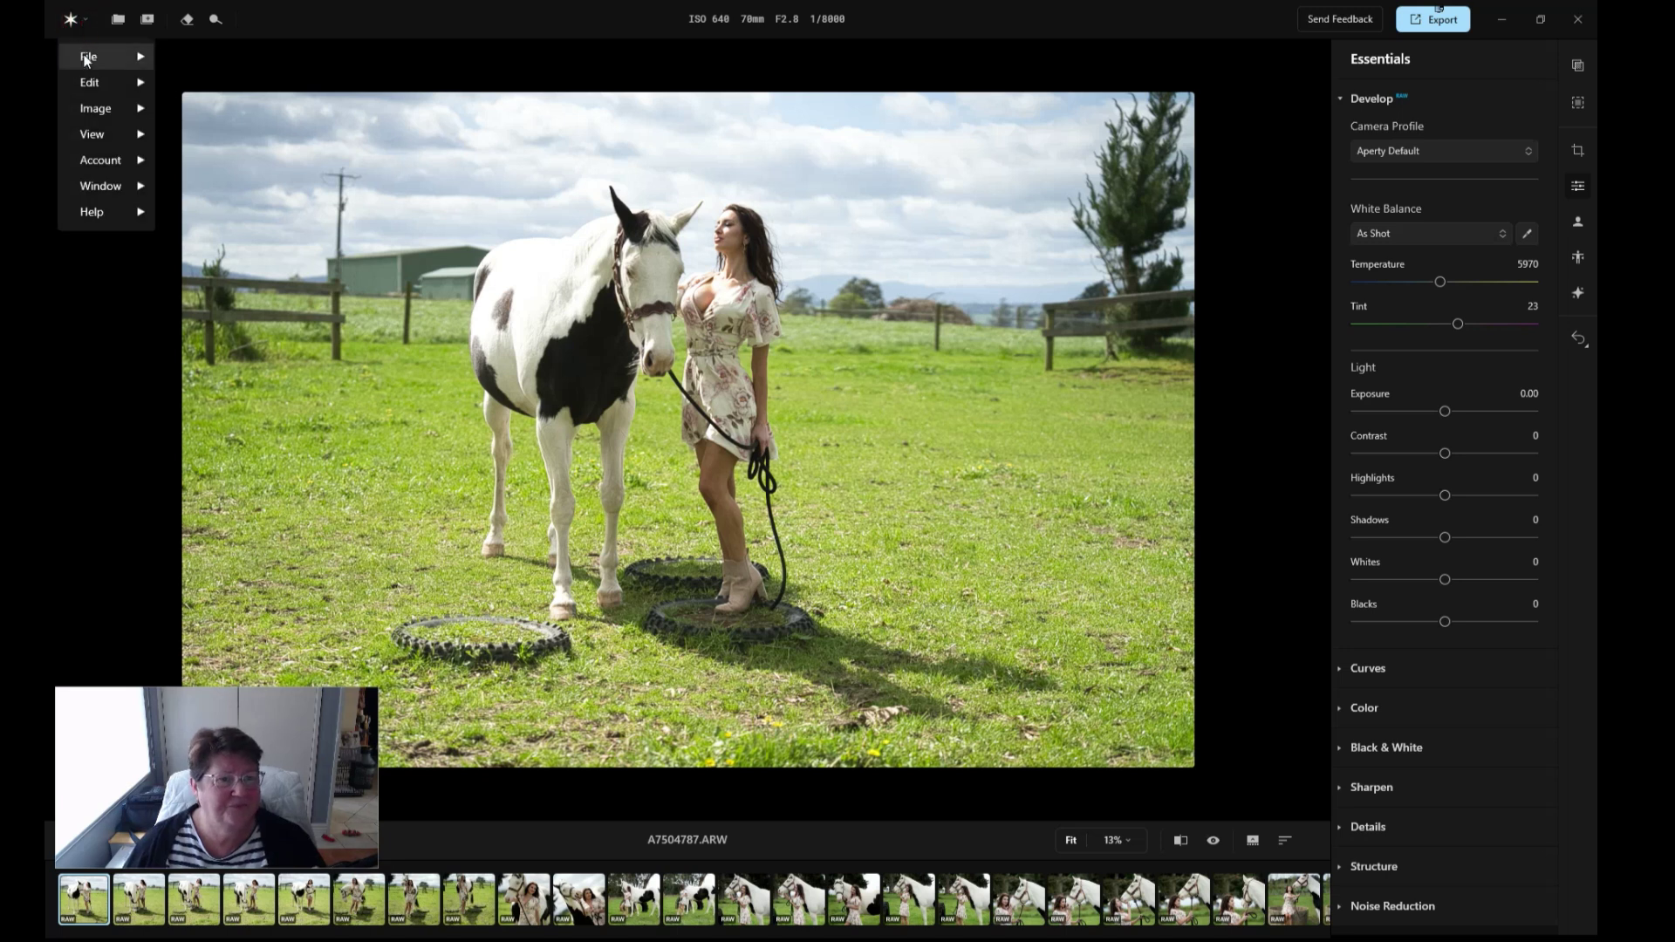
mouse_move(77, 58)
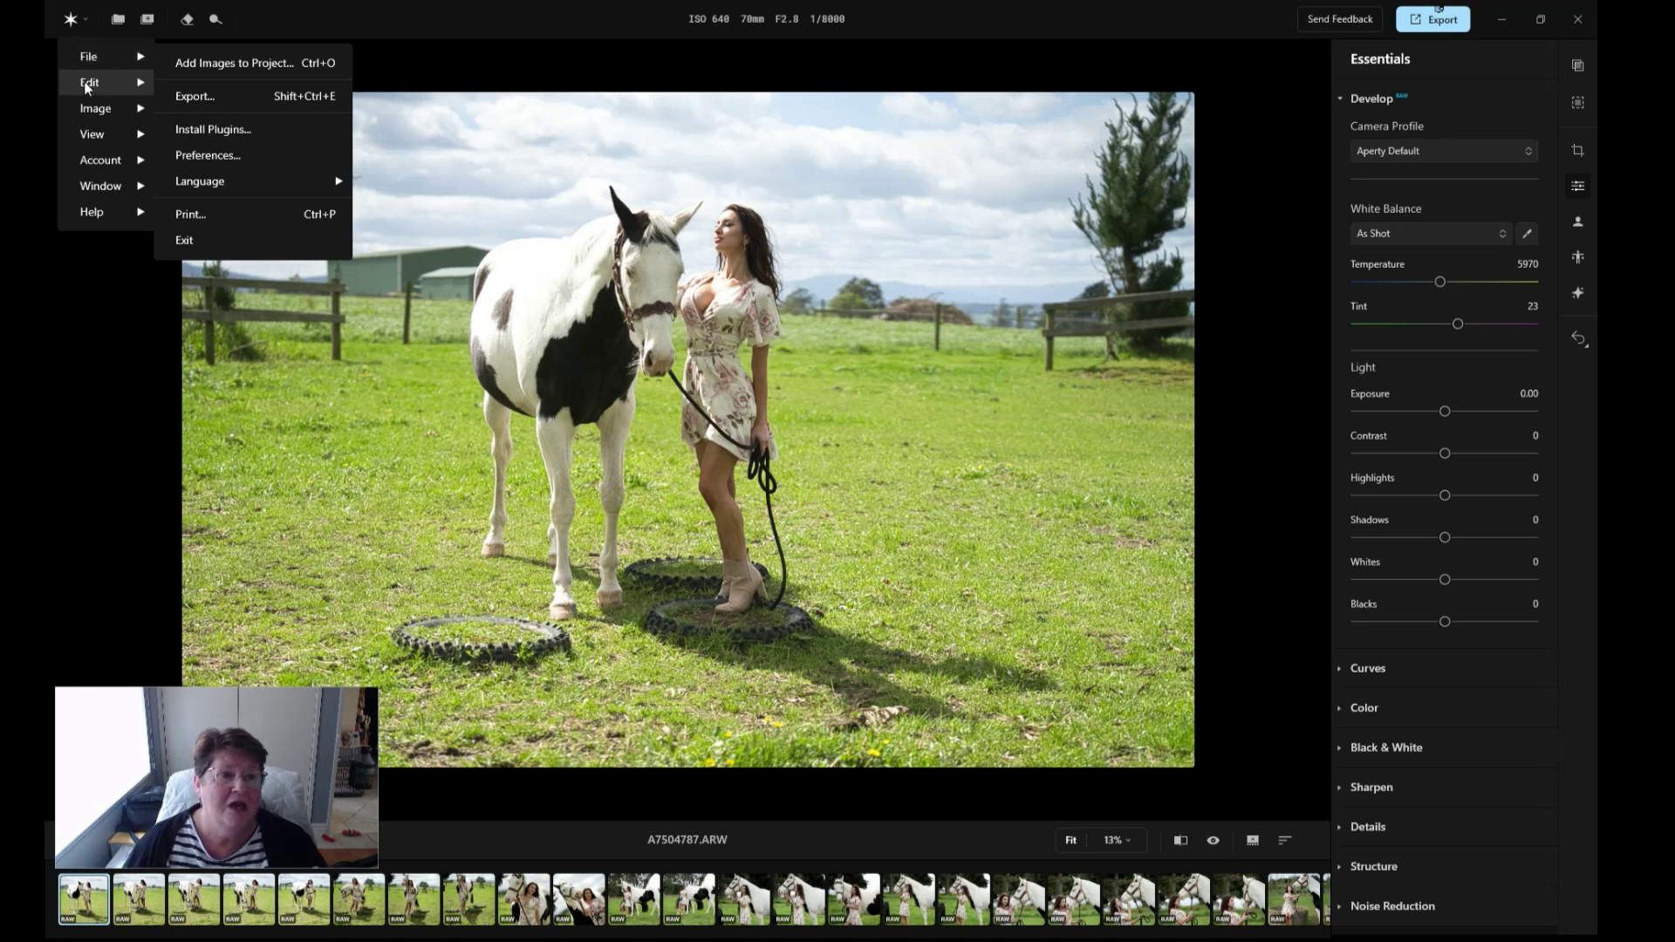
mouse_move(87, 87)
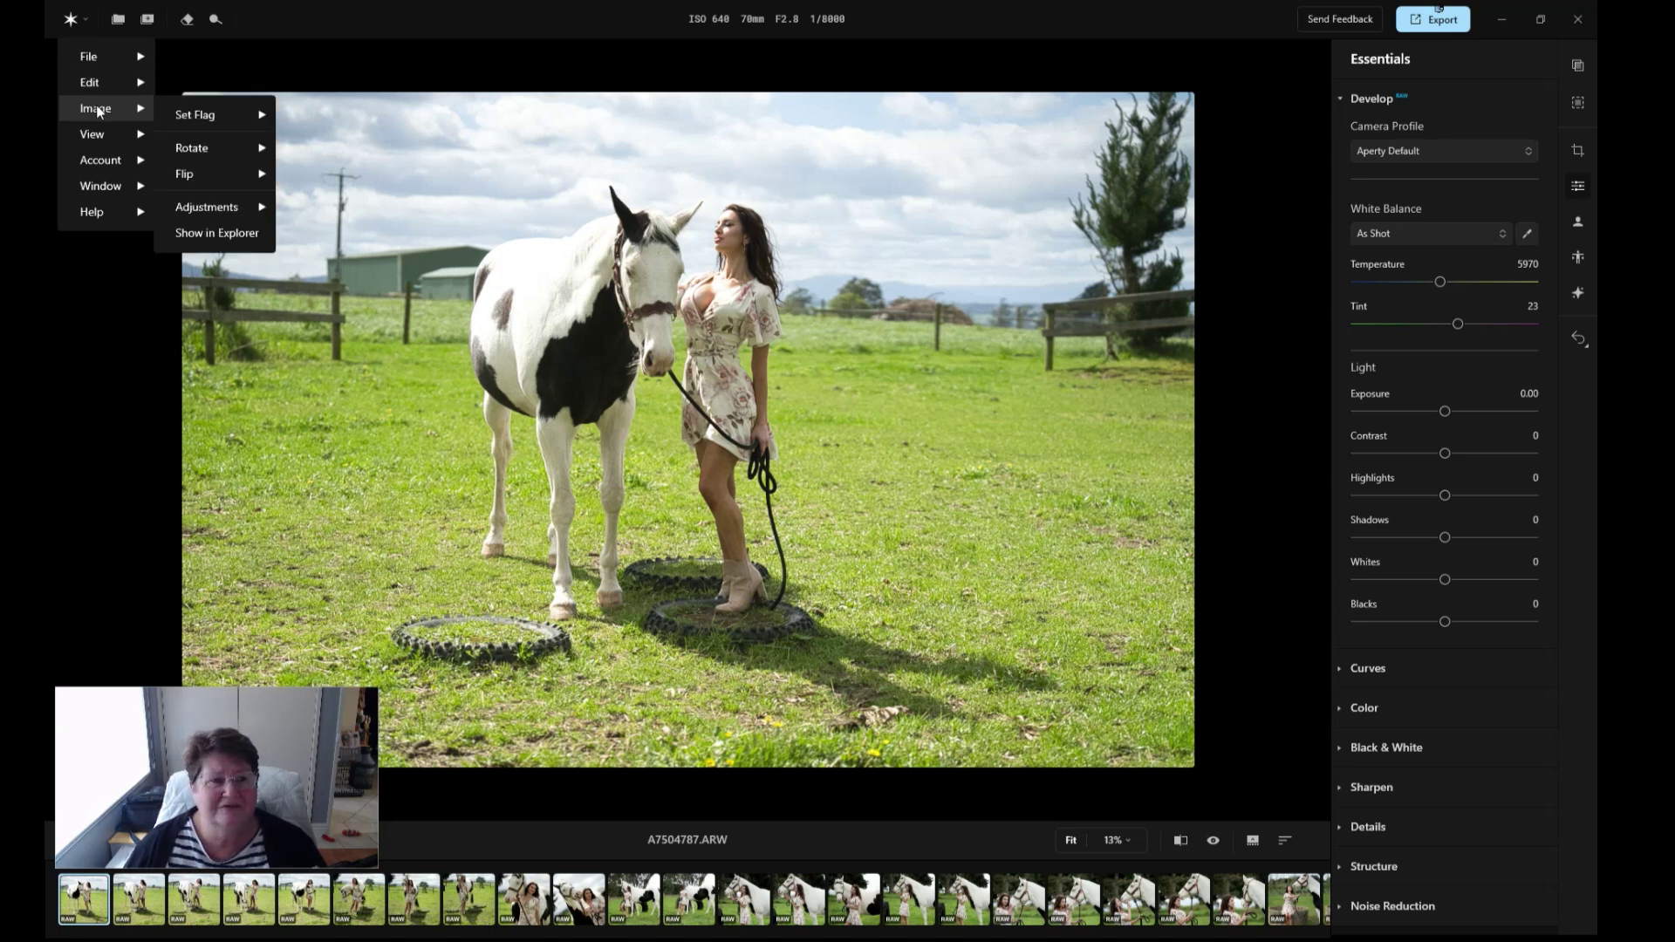
mouse_move(98, 144)
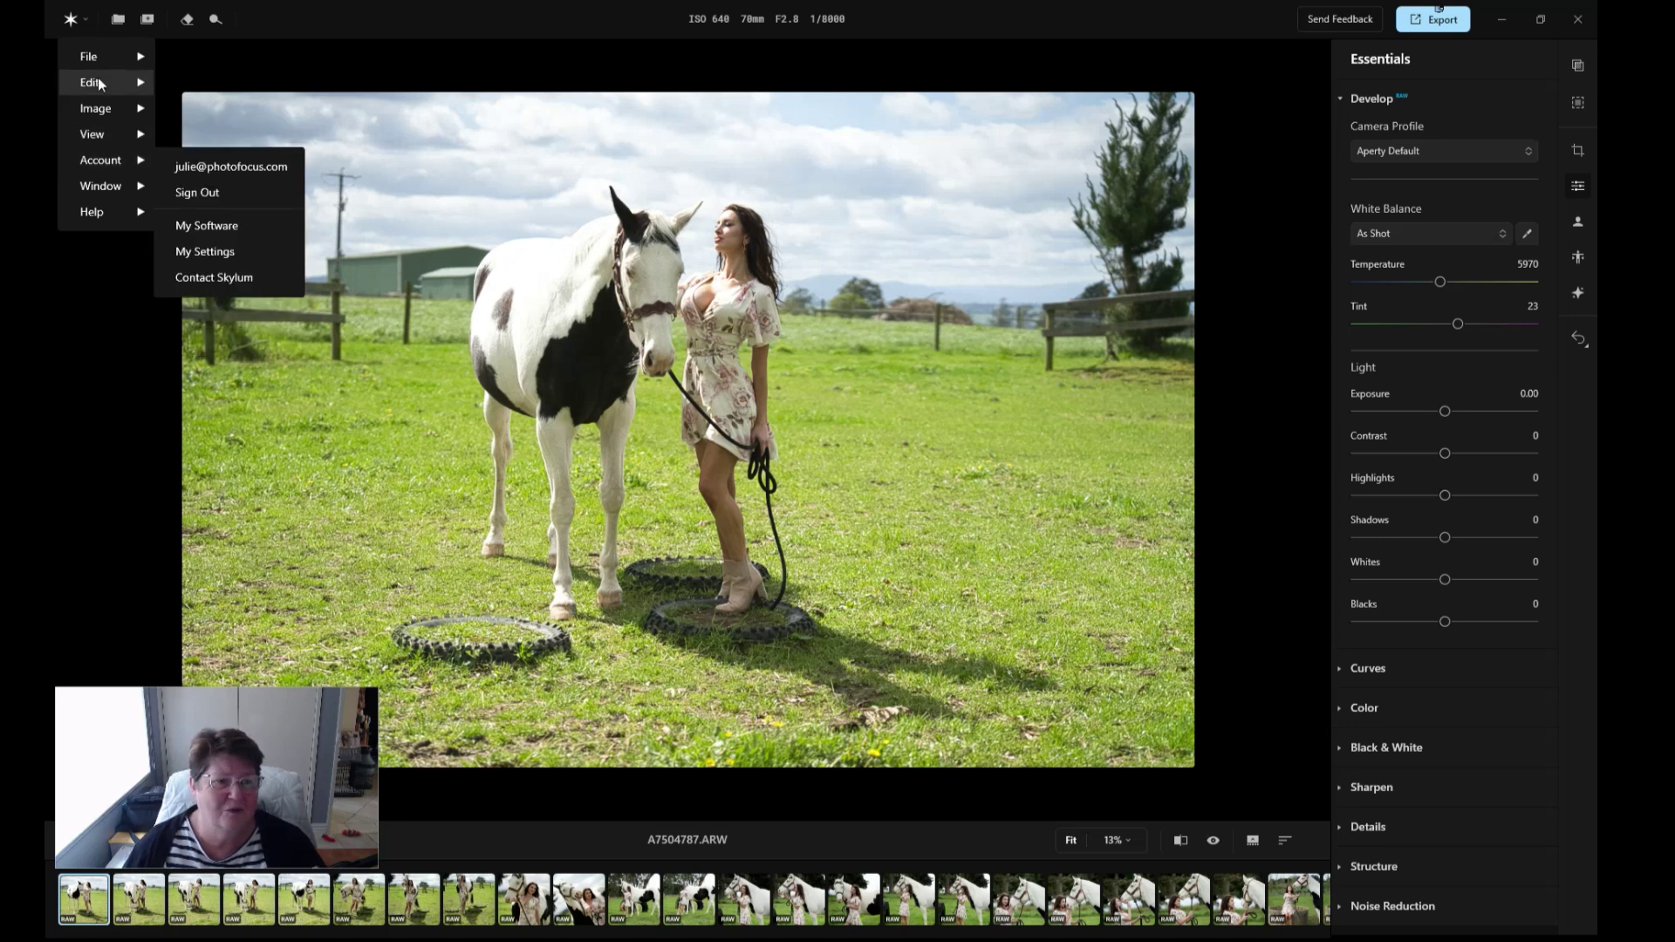
left_click(86, 21)
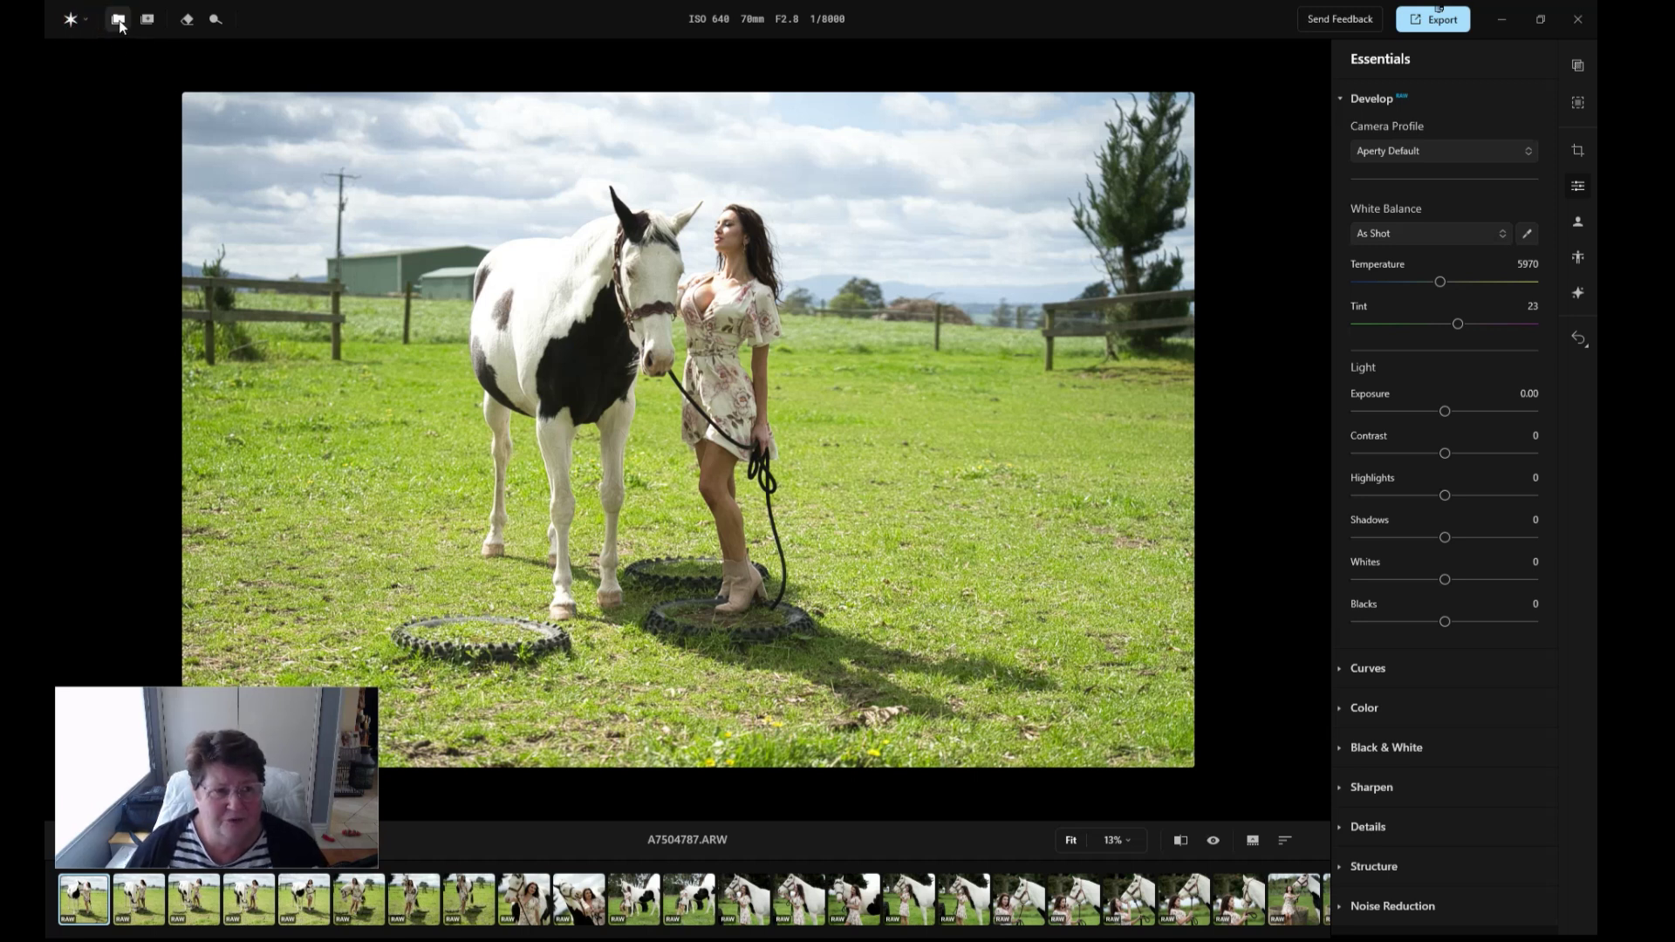
View the project overview with its new-project dialog, and reopen the project containing the horse photos.
left_click(117, 19)
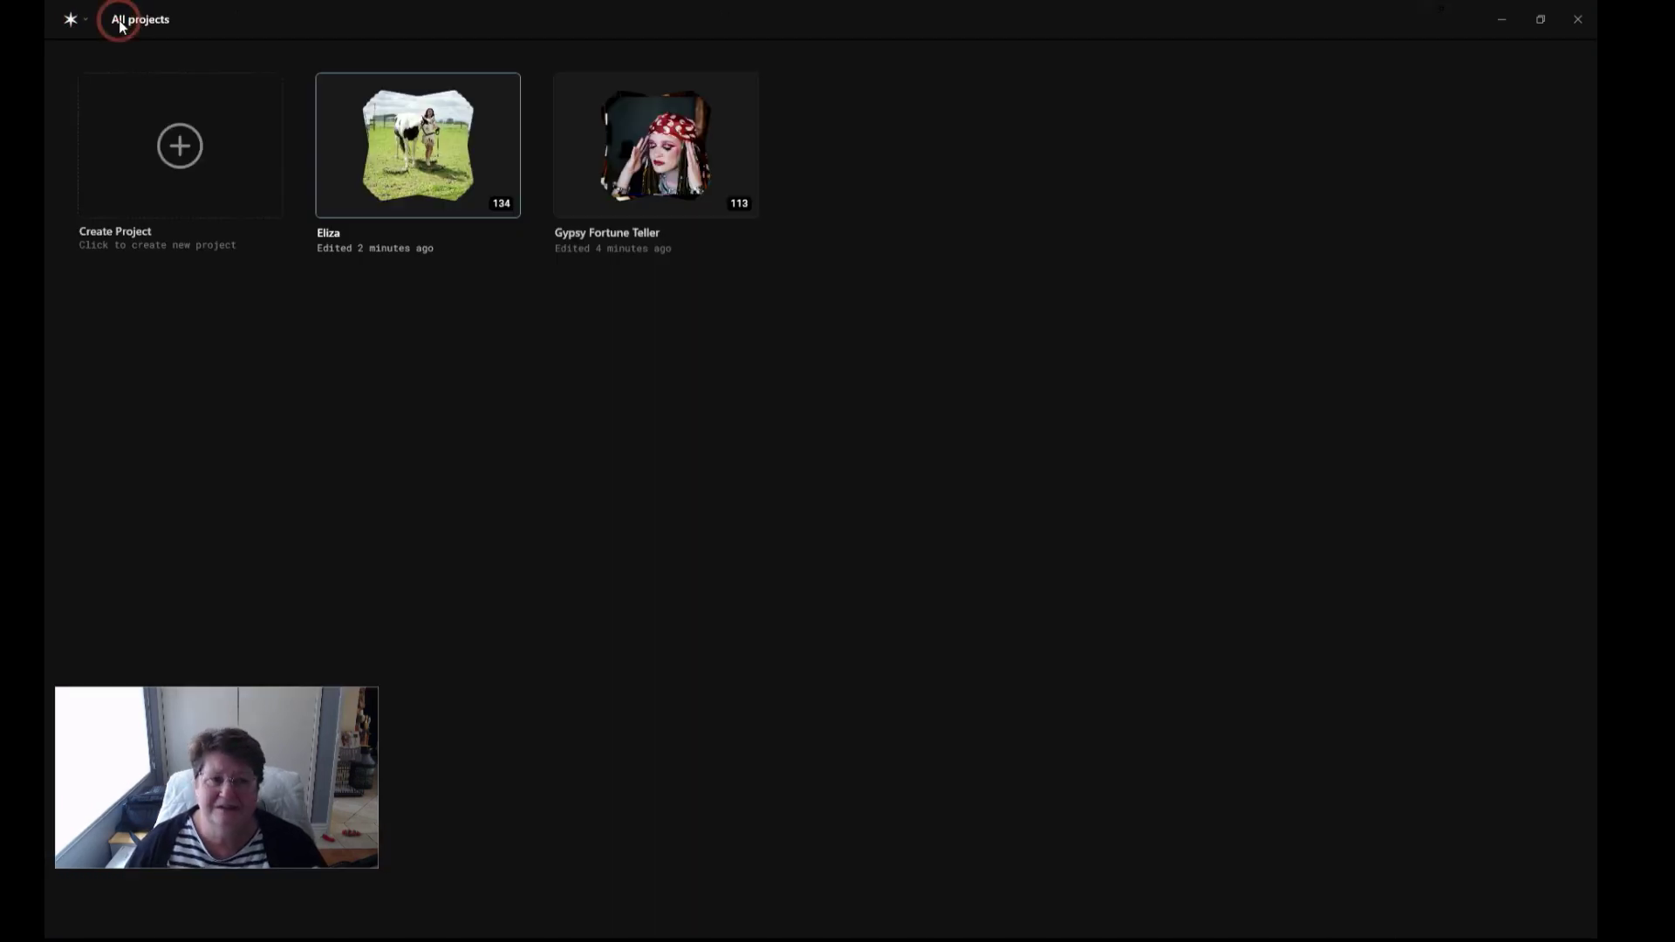
left_click(189, 157)
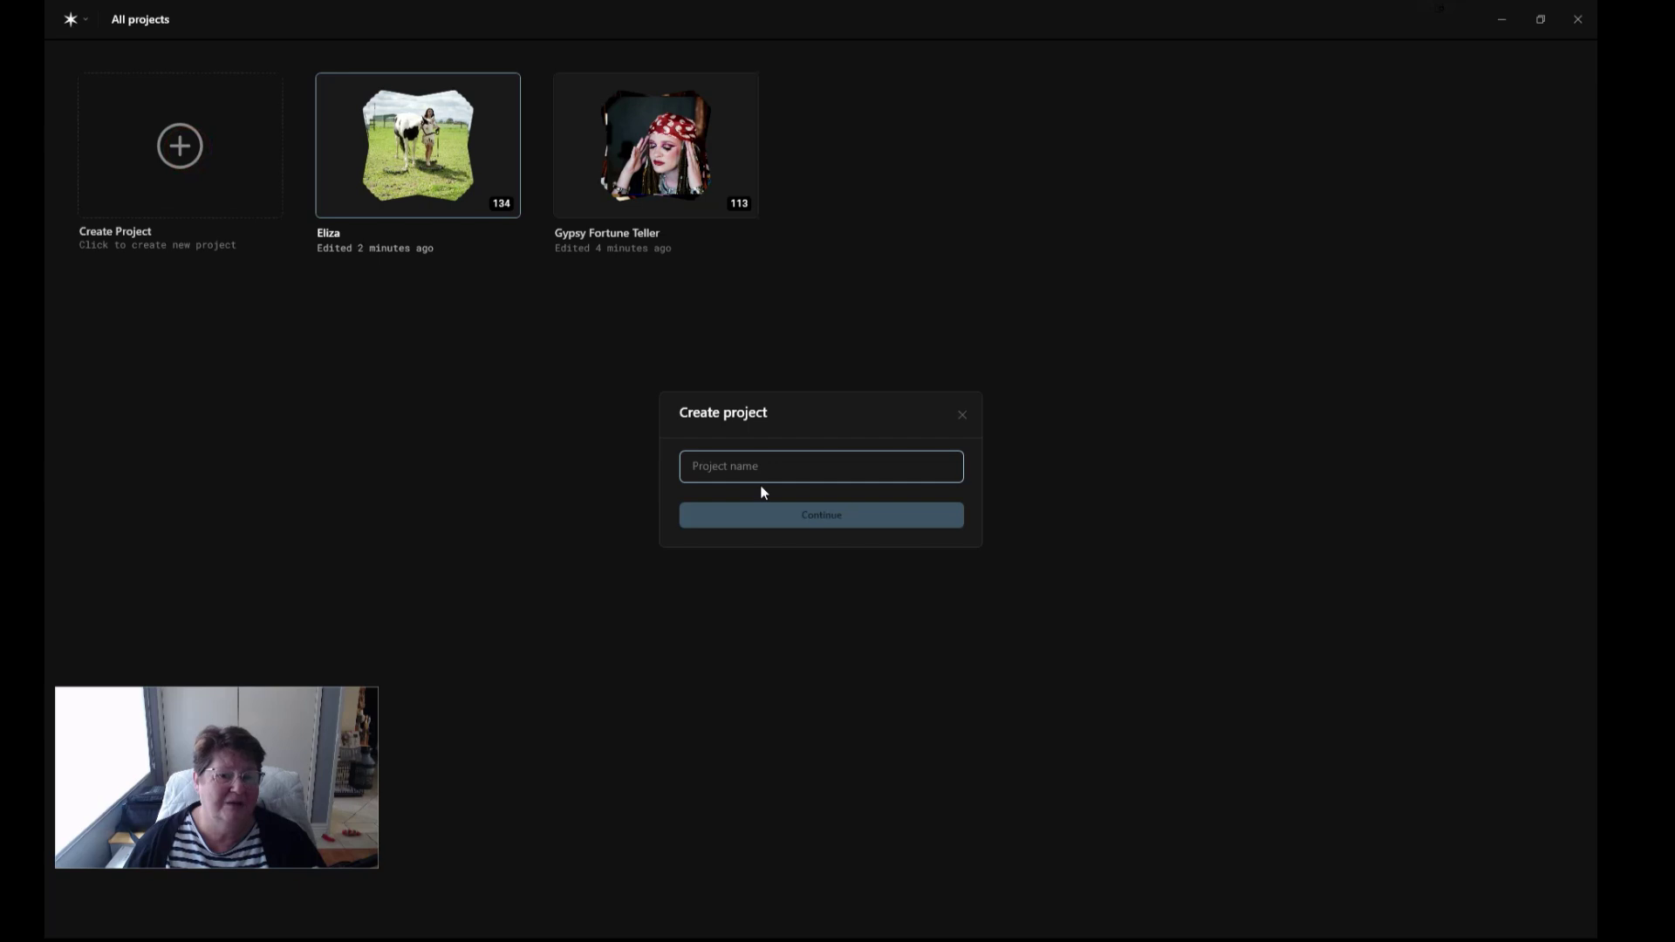
left_click(959, 414)
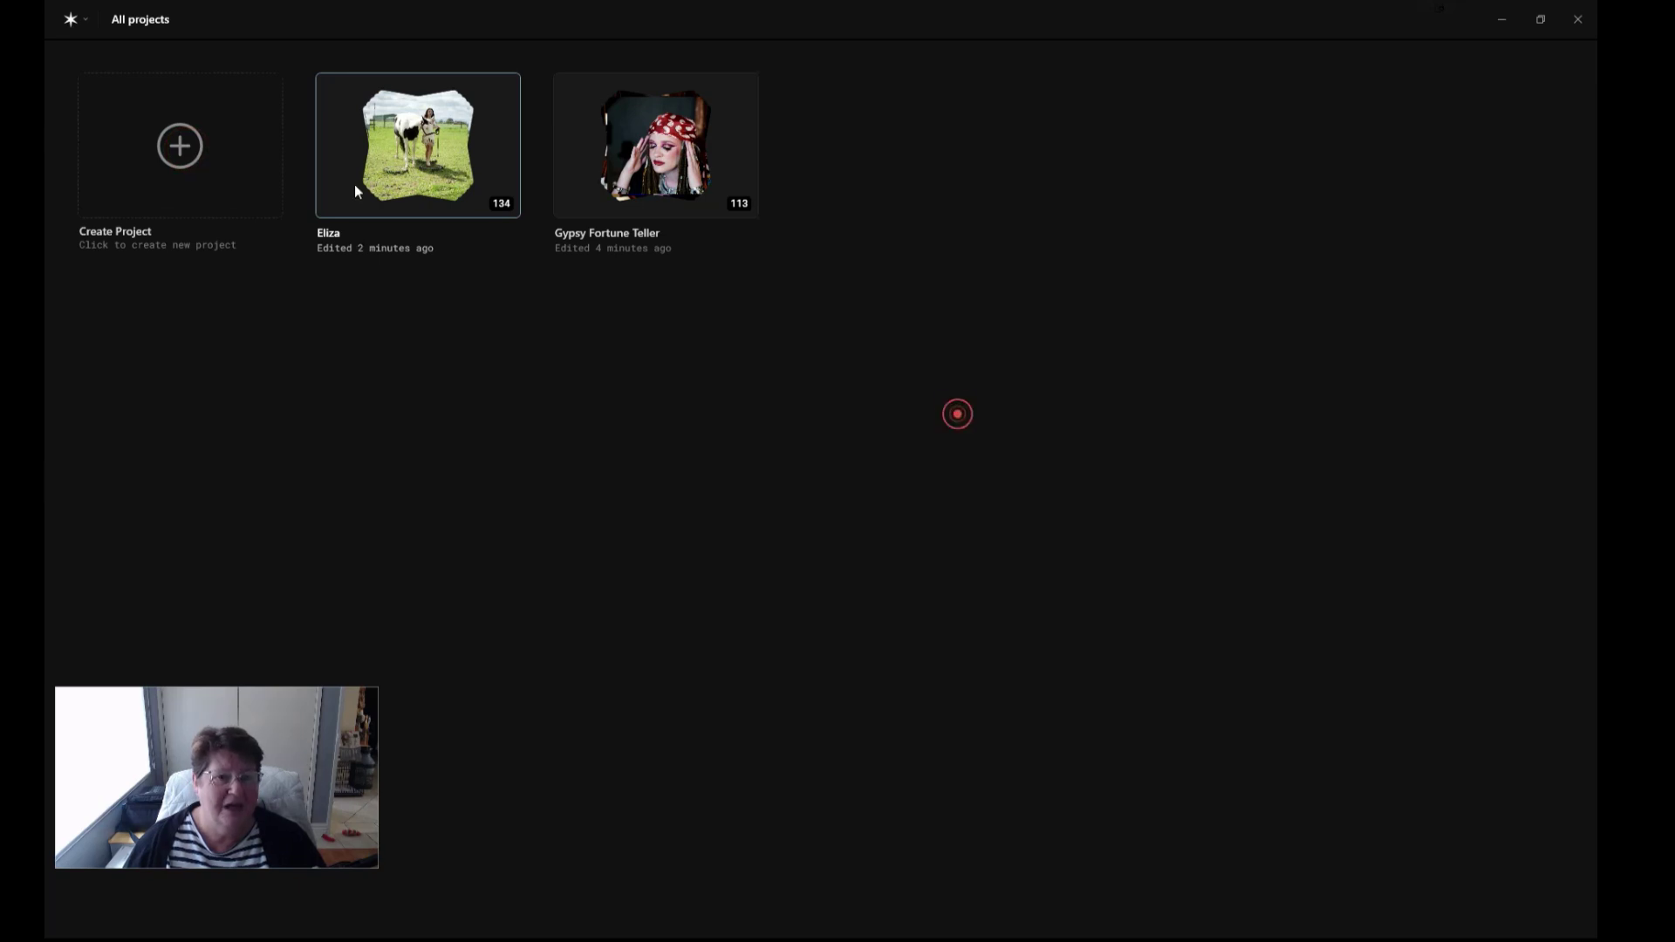
left_click(403, 161)
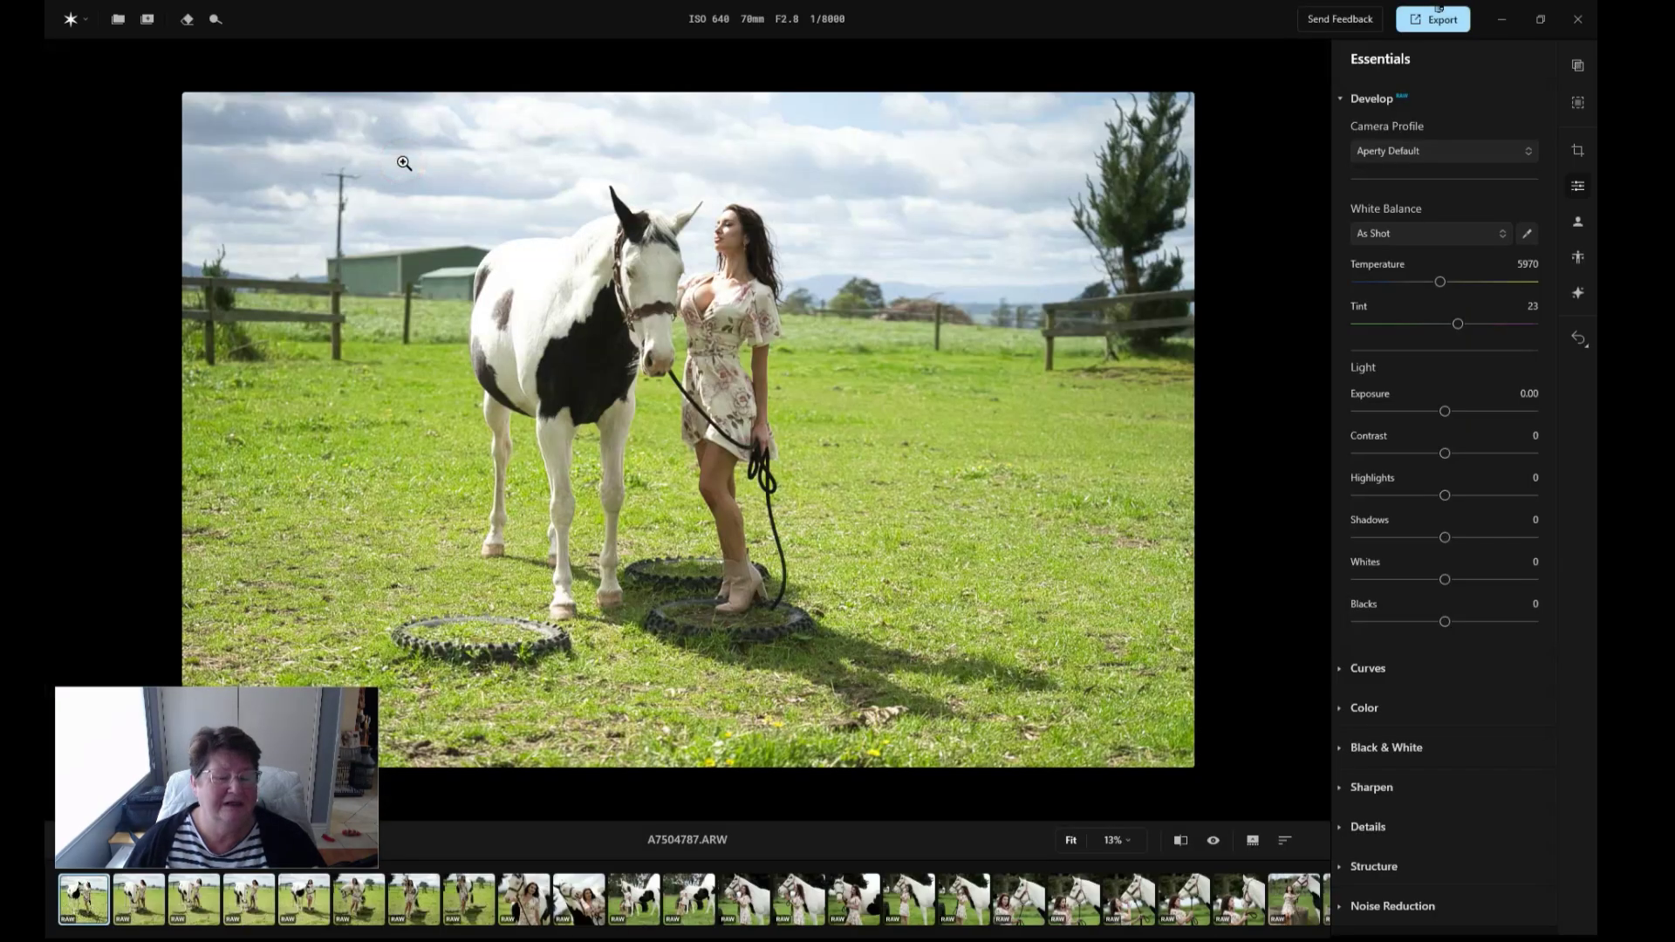
Examine the options for adding folders or images and the Erase & Clone tool's settings.
left_click(148, 21)
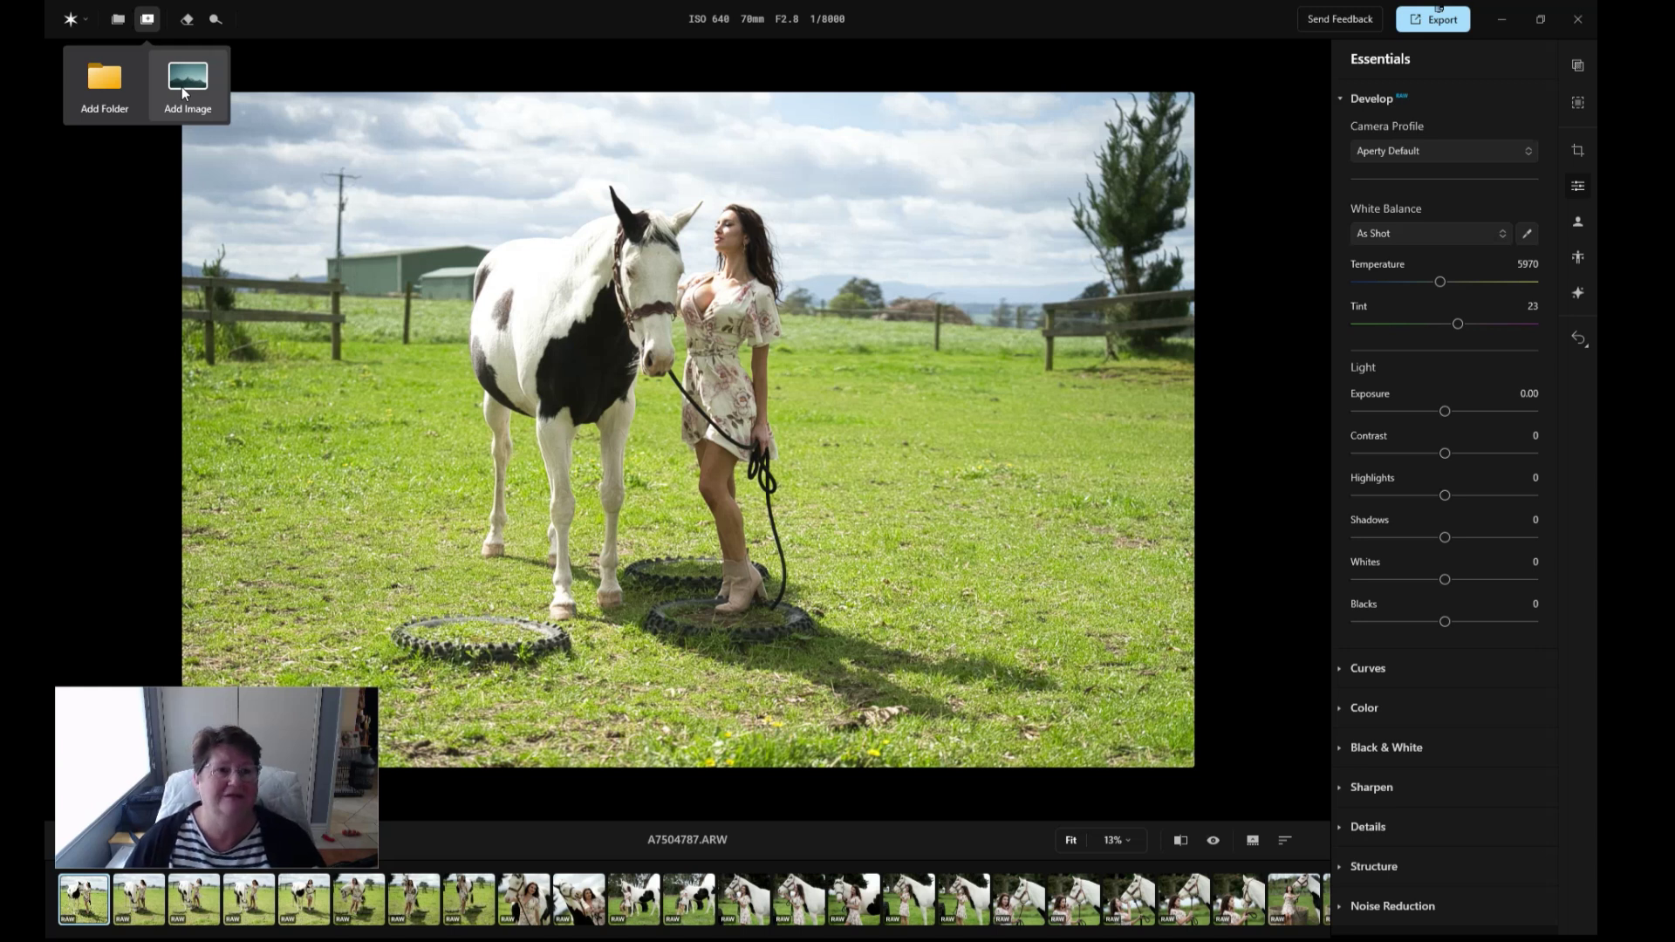
left_click(188, 20)
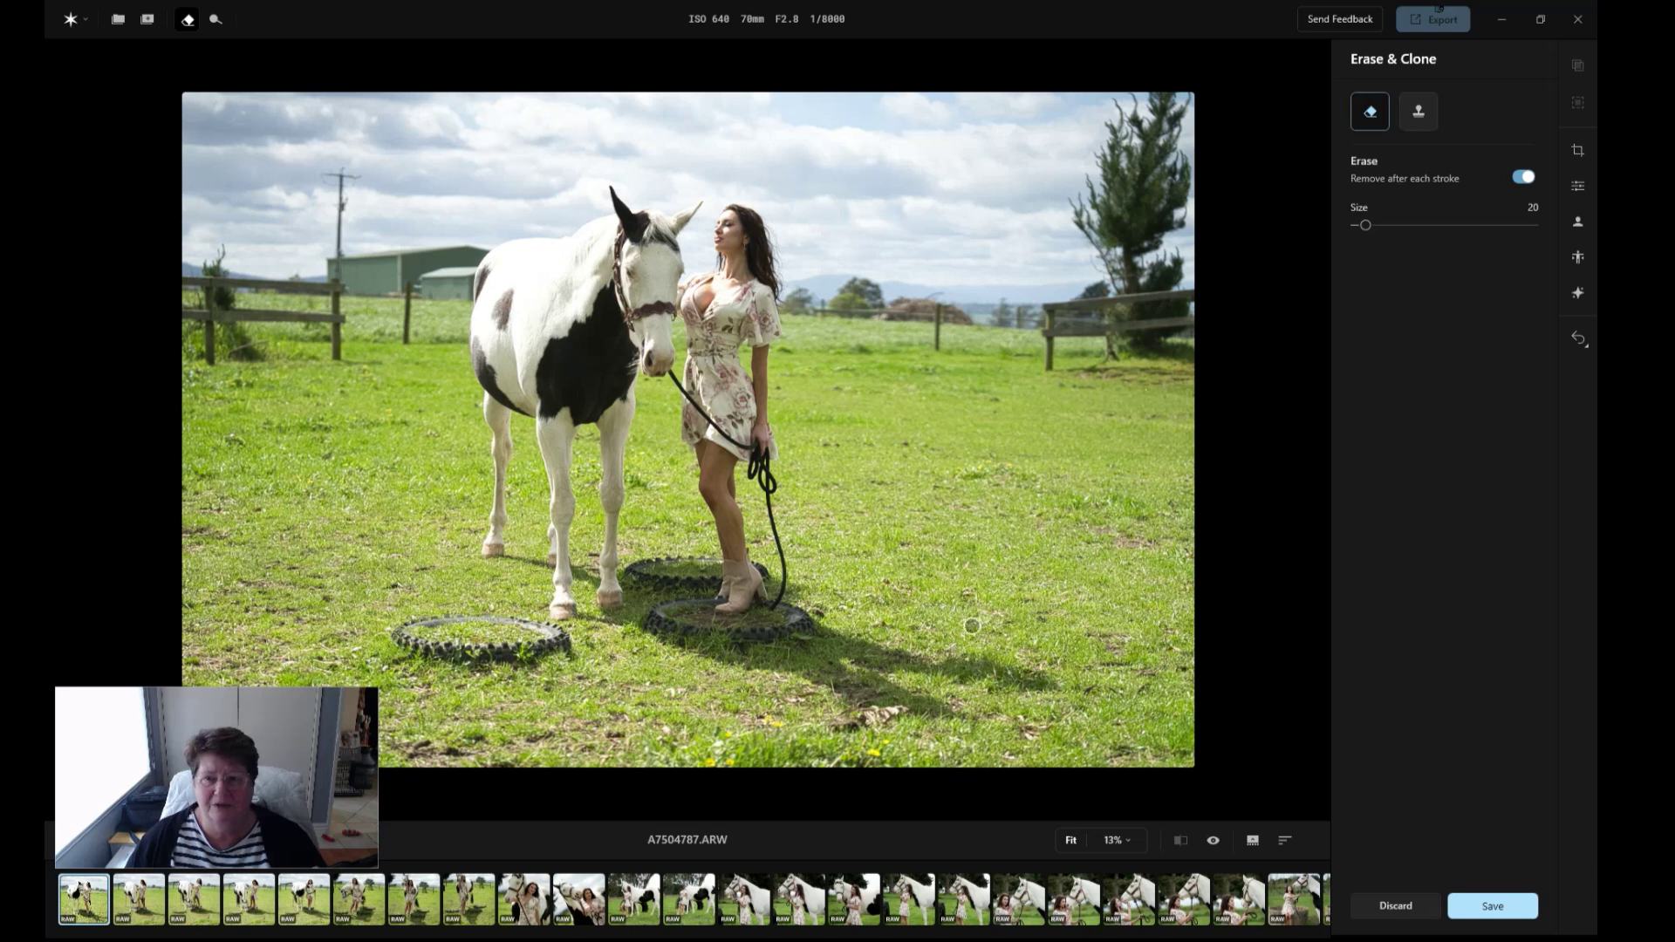
Try brightening the horse and the surrounding meadow with the Dodge brush, and leave Dodge & Burn.
left_click(216, 20)
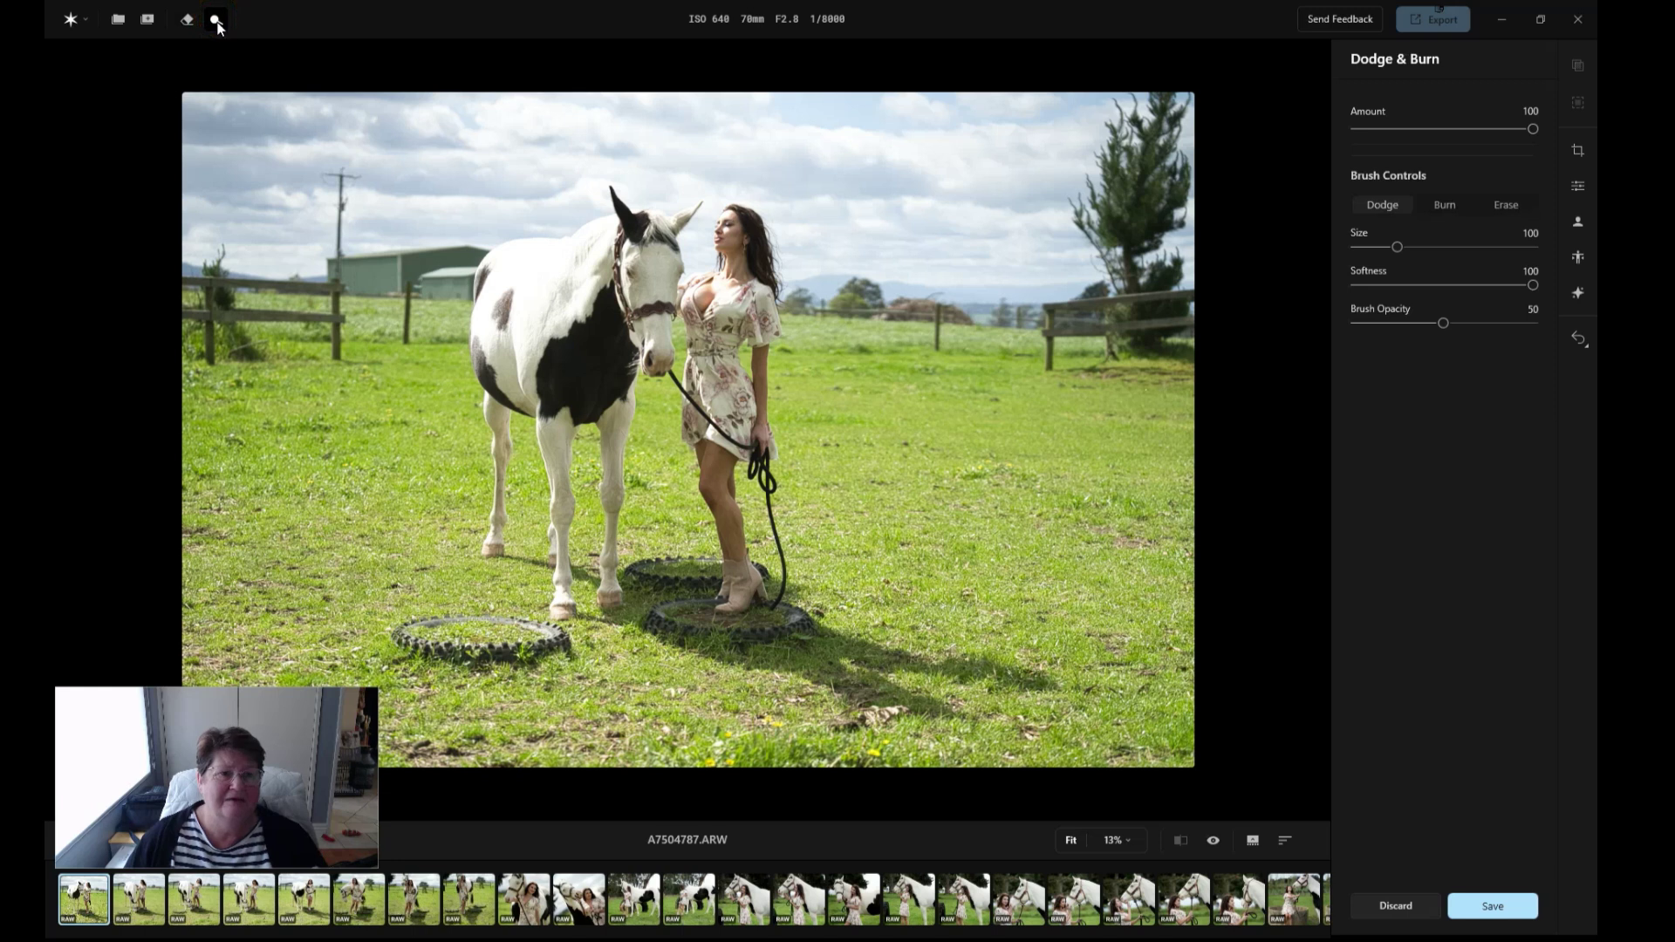
mouse_move(586, 205)
left_mouse_down()
mouse_move(949, 262)
mouse_move(506, 274)
mouse_move(904, 324)
mouse_move(550, 385)
mouse_move(705, 434)
mouse_move(612, 459)
mouse_move(631, 481)
mouse_move(608, 386)
left_mouse_up()
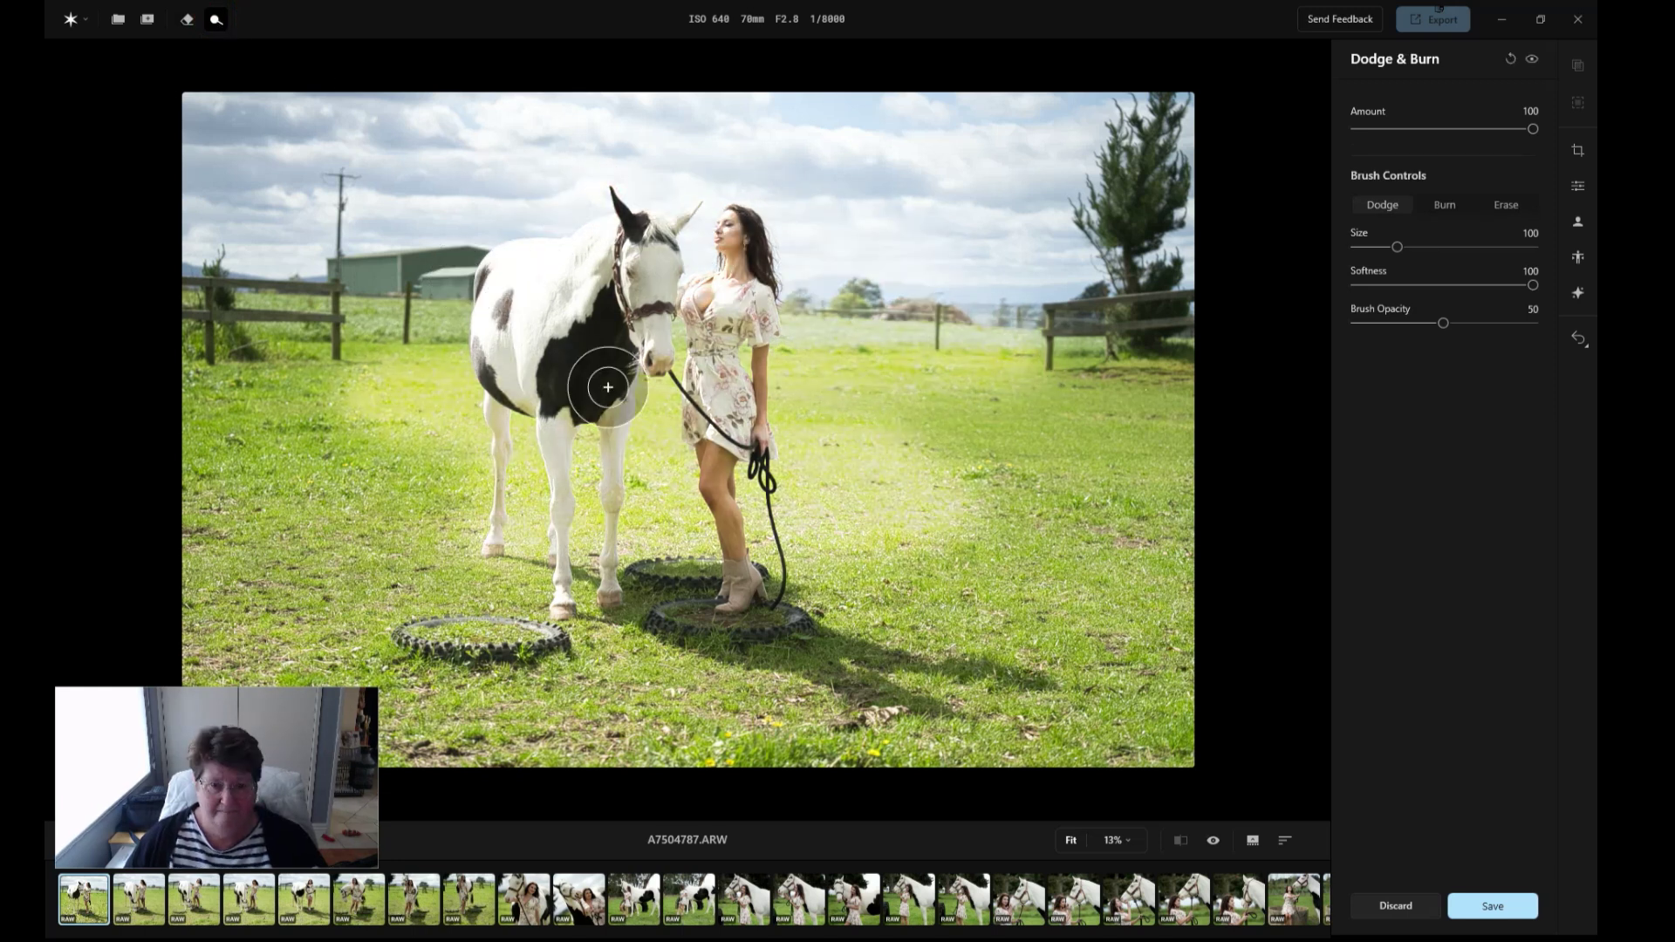
left_click(216, 21)
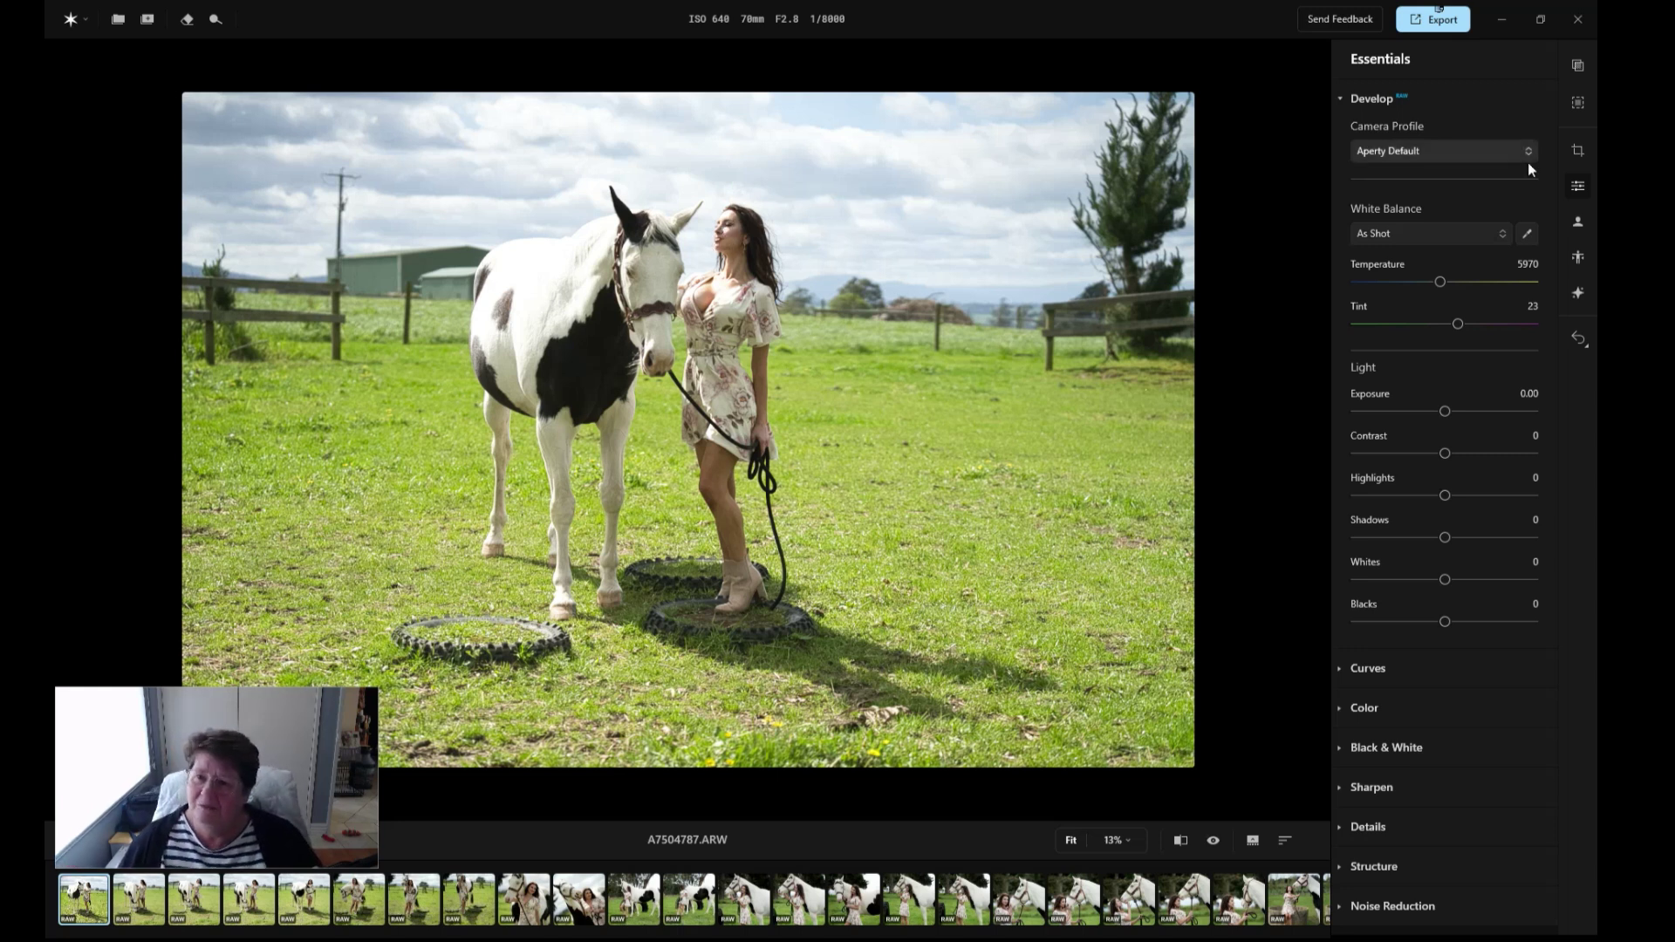
Examine the available presets, masks, canvas crop options and undo commands for the horse photo.
left_click(1341, 99)
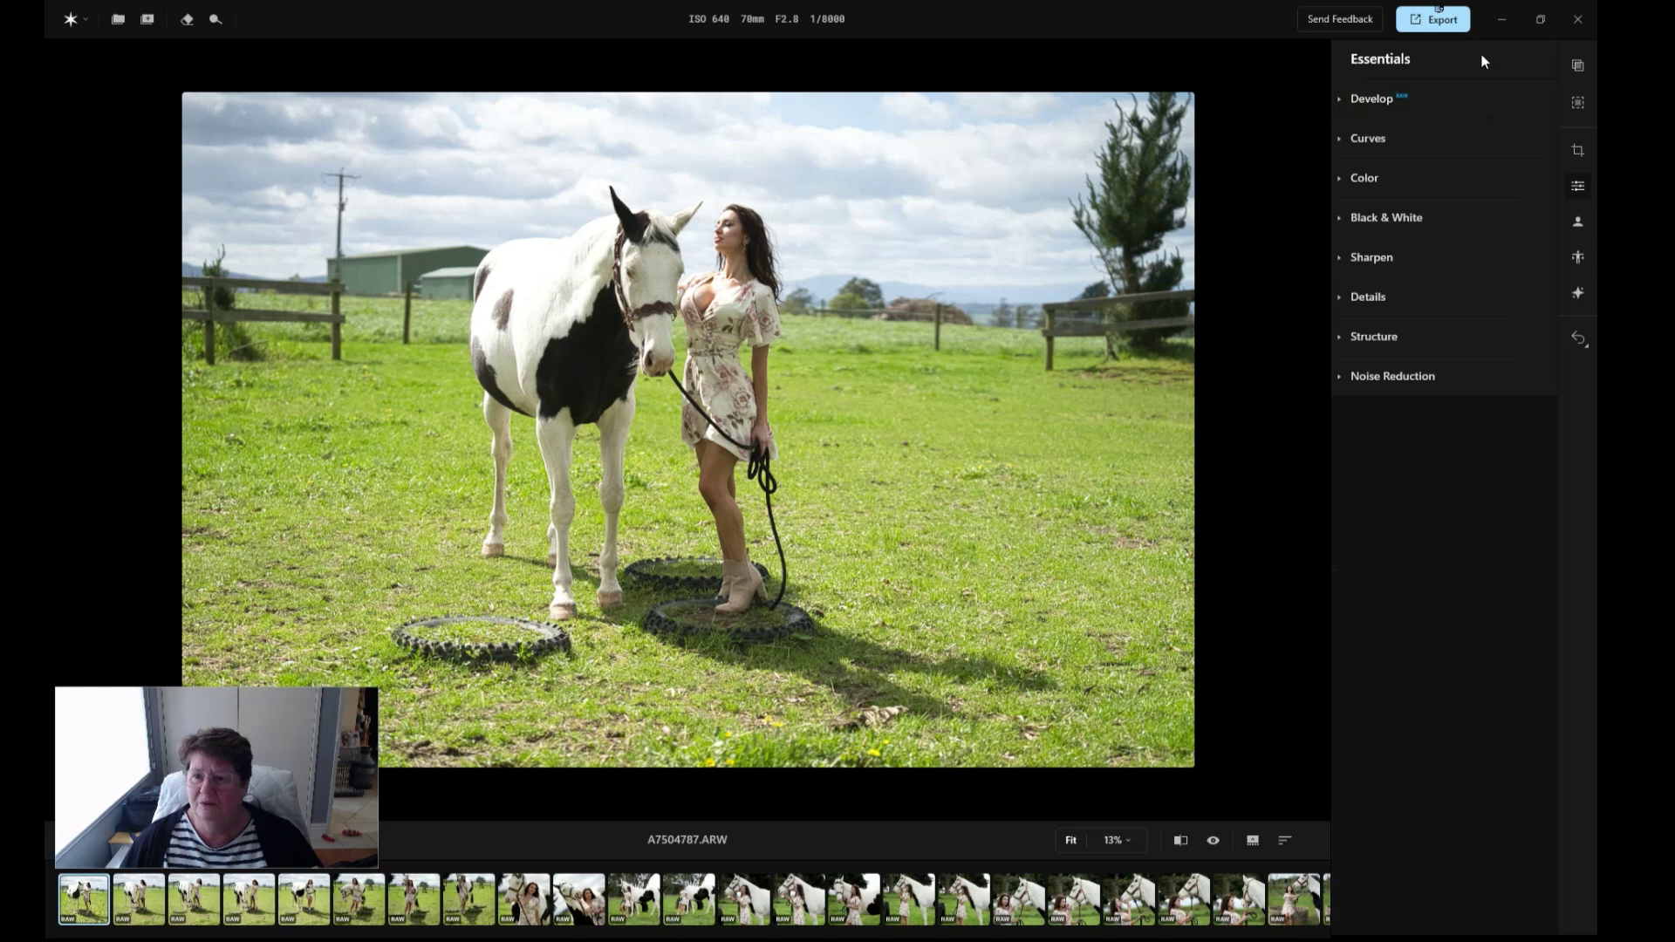
left_click(1577, 66)
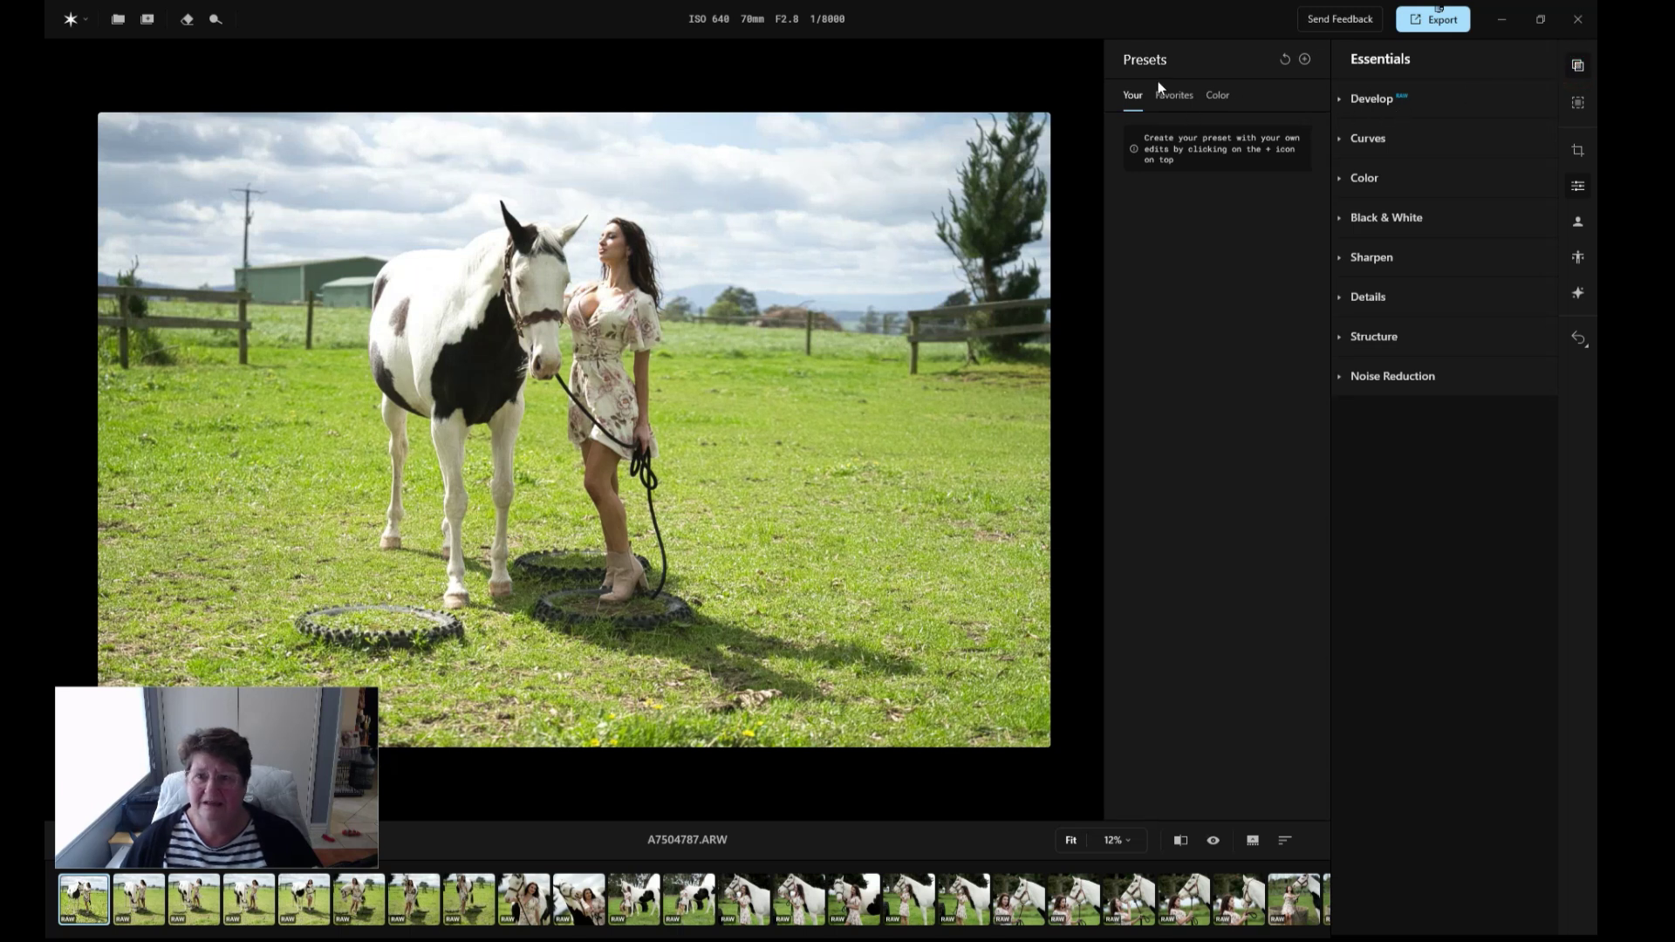
left_click(1578, 104)
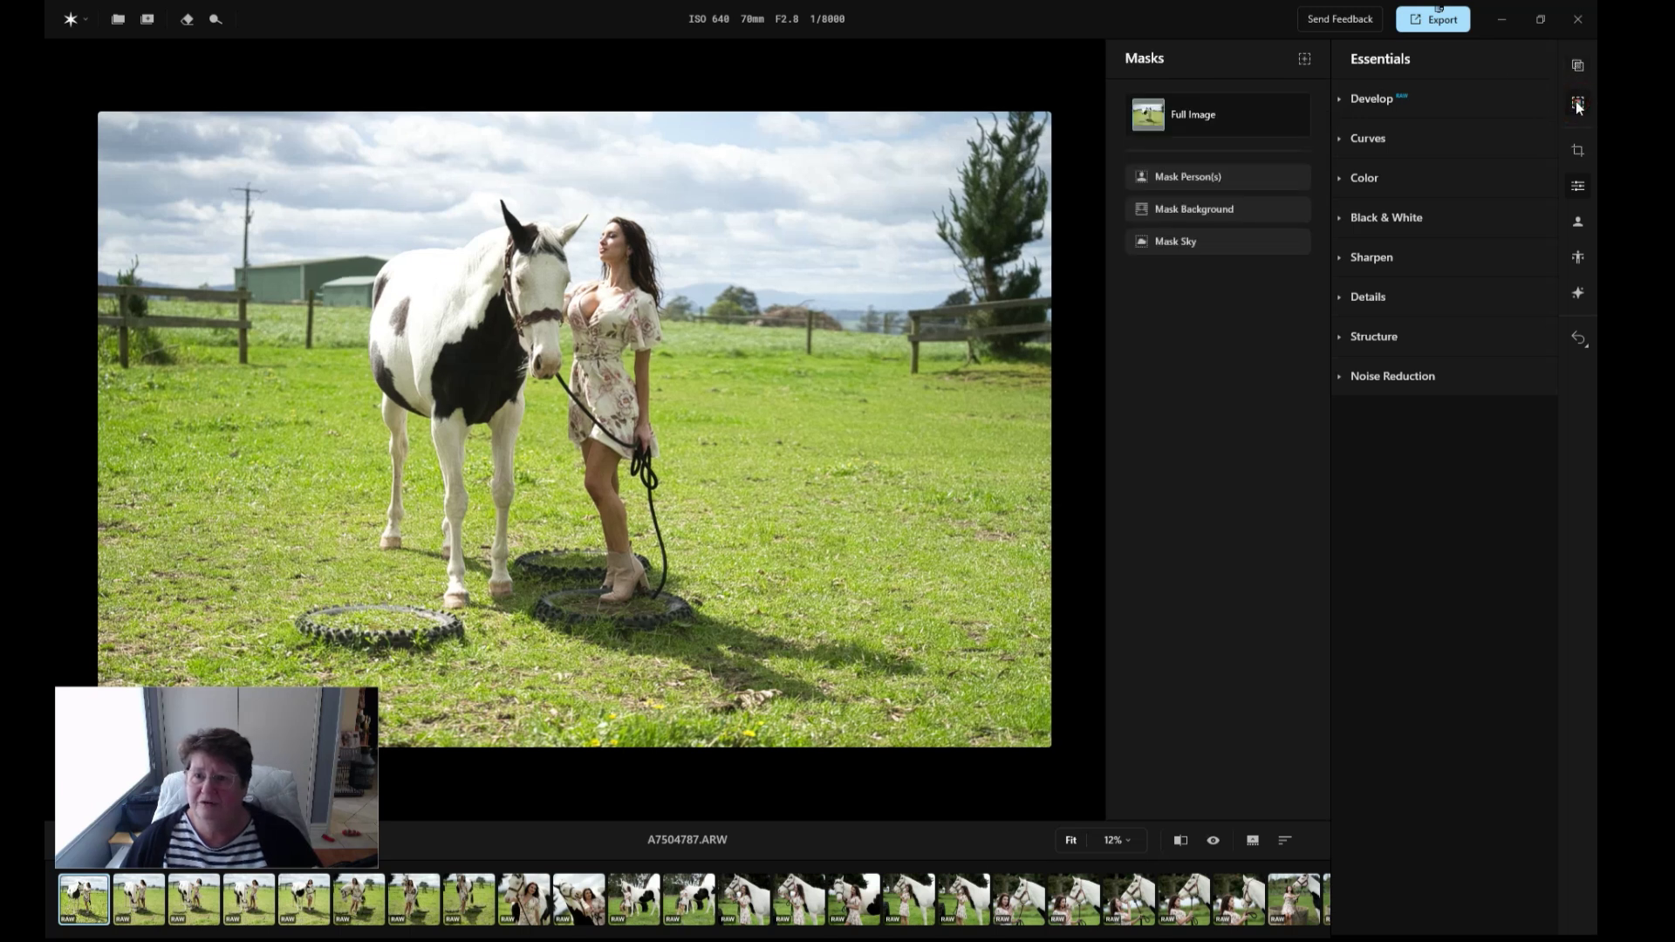
left_click(1578, 154)
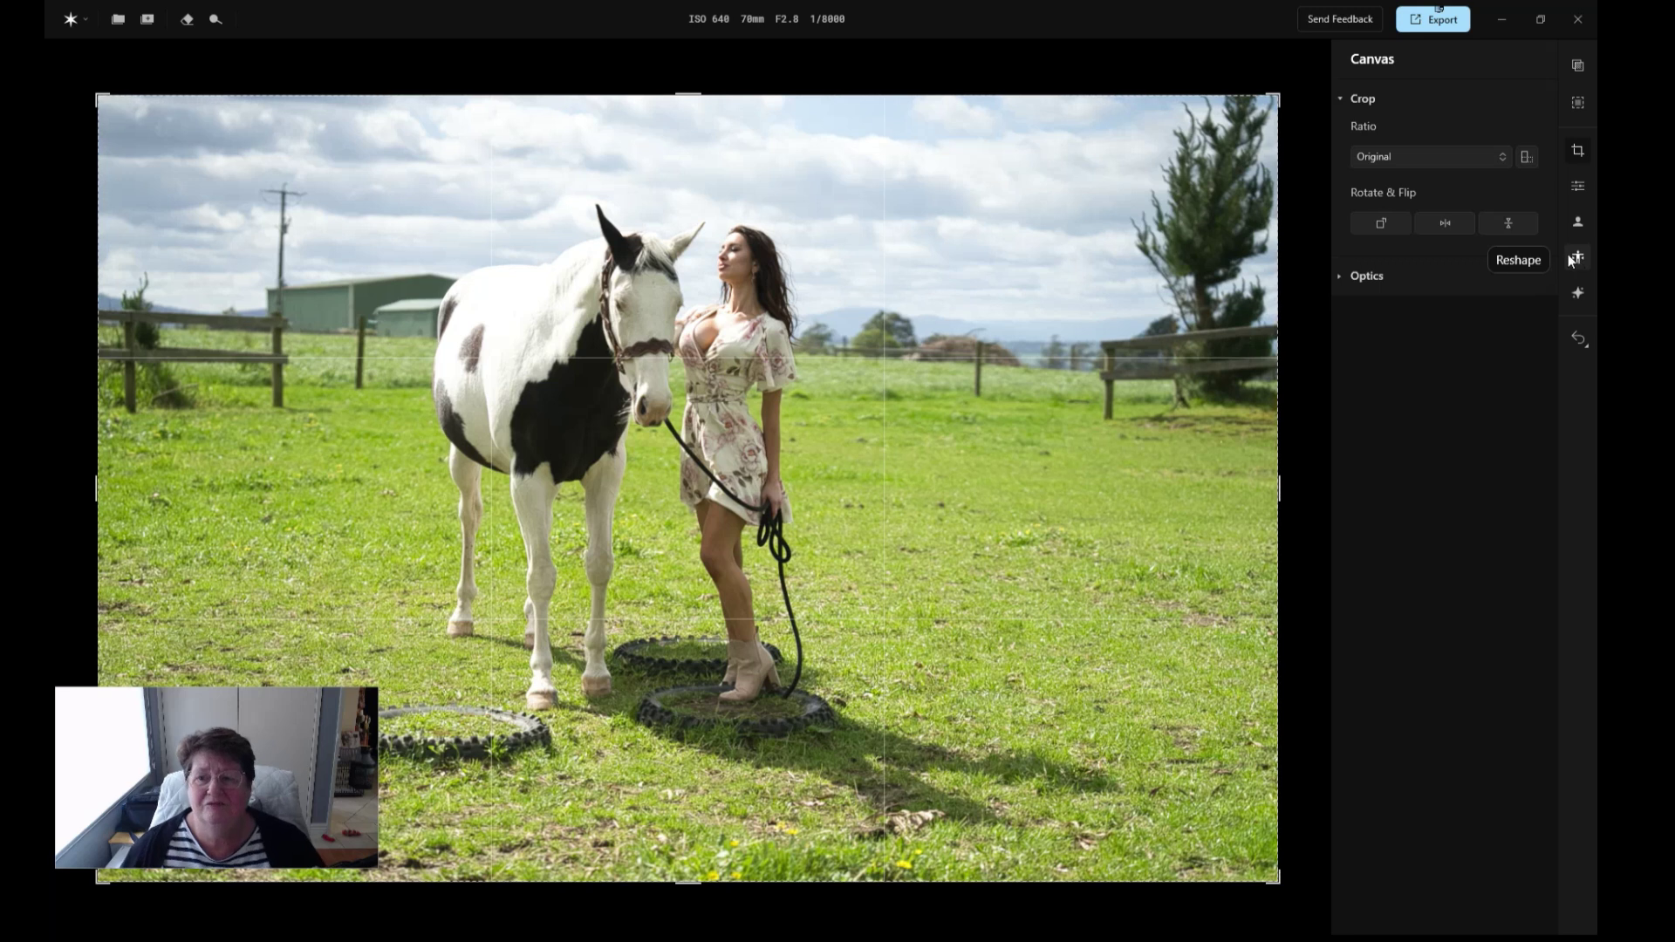
left_click(1572, 335)
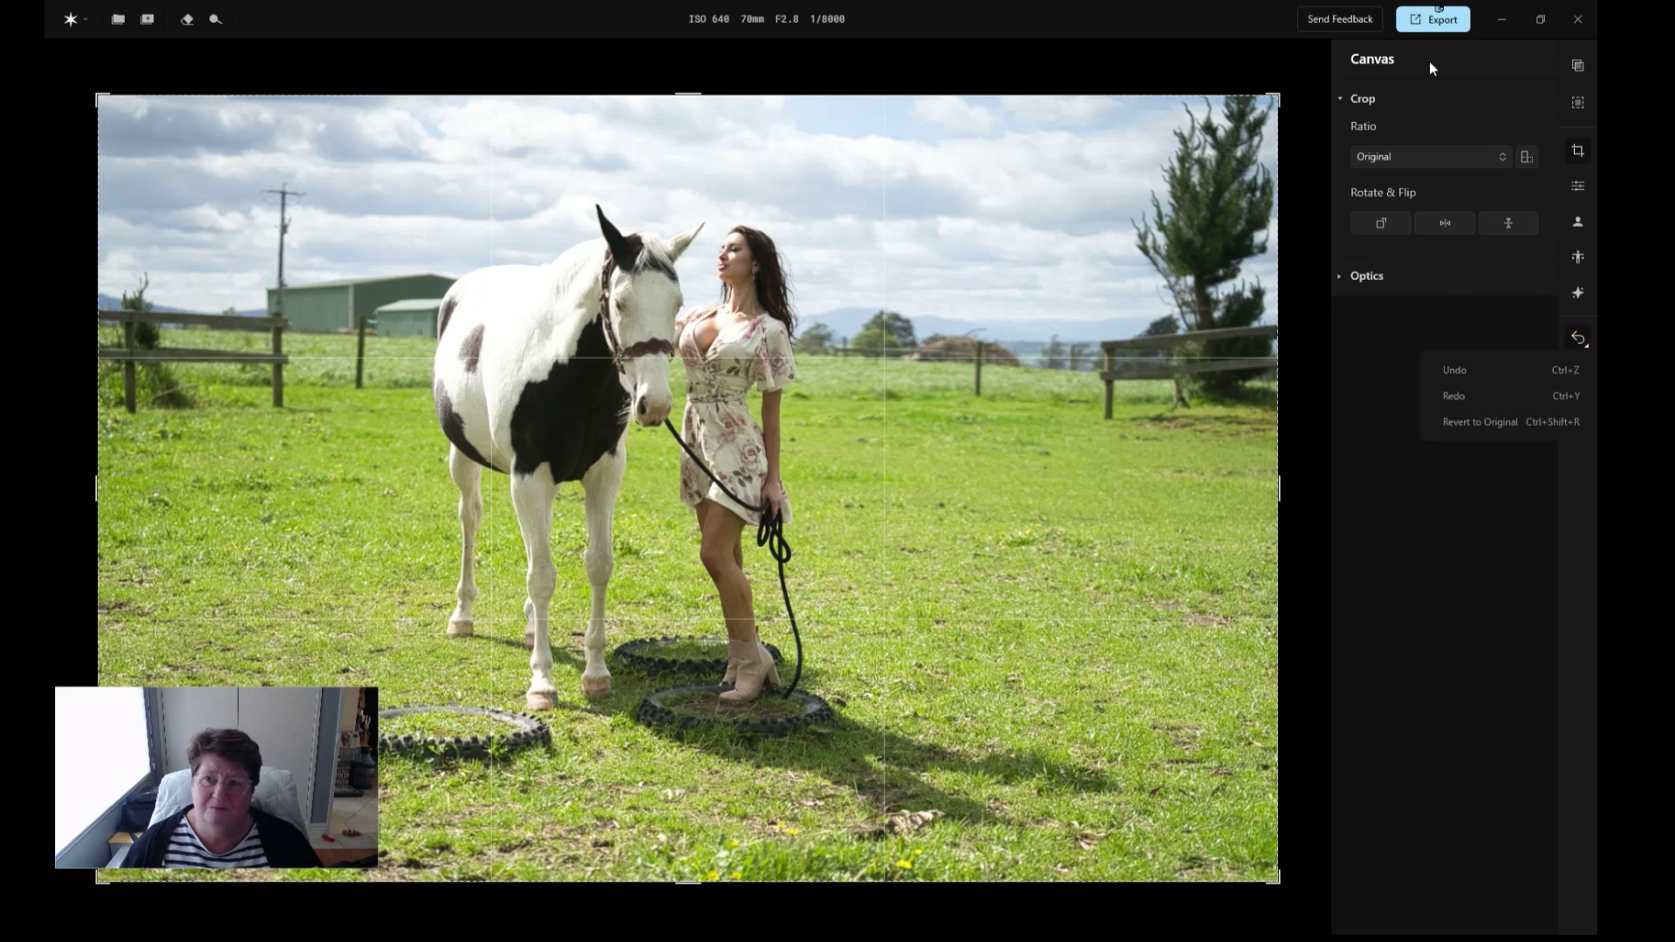
Set the photo's camera profile to Adobe Standard in the Develop settings of Essentials.
left_click(1574, 186)
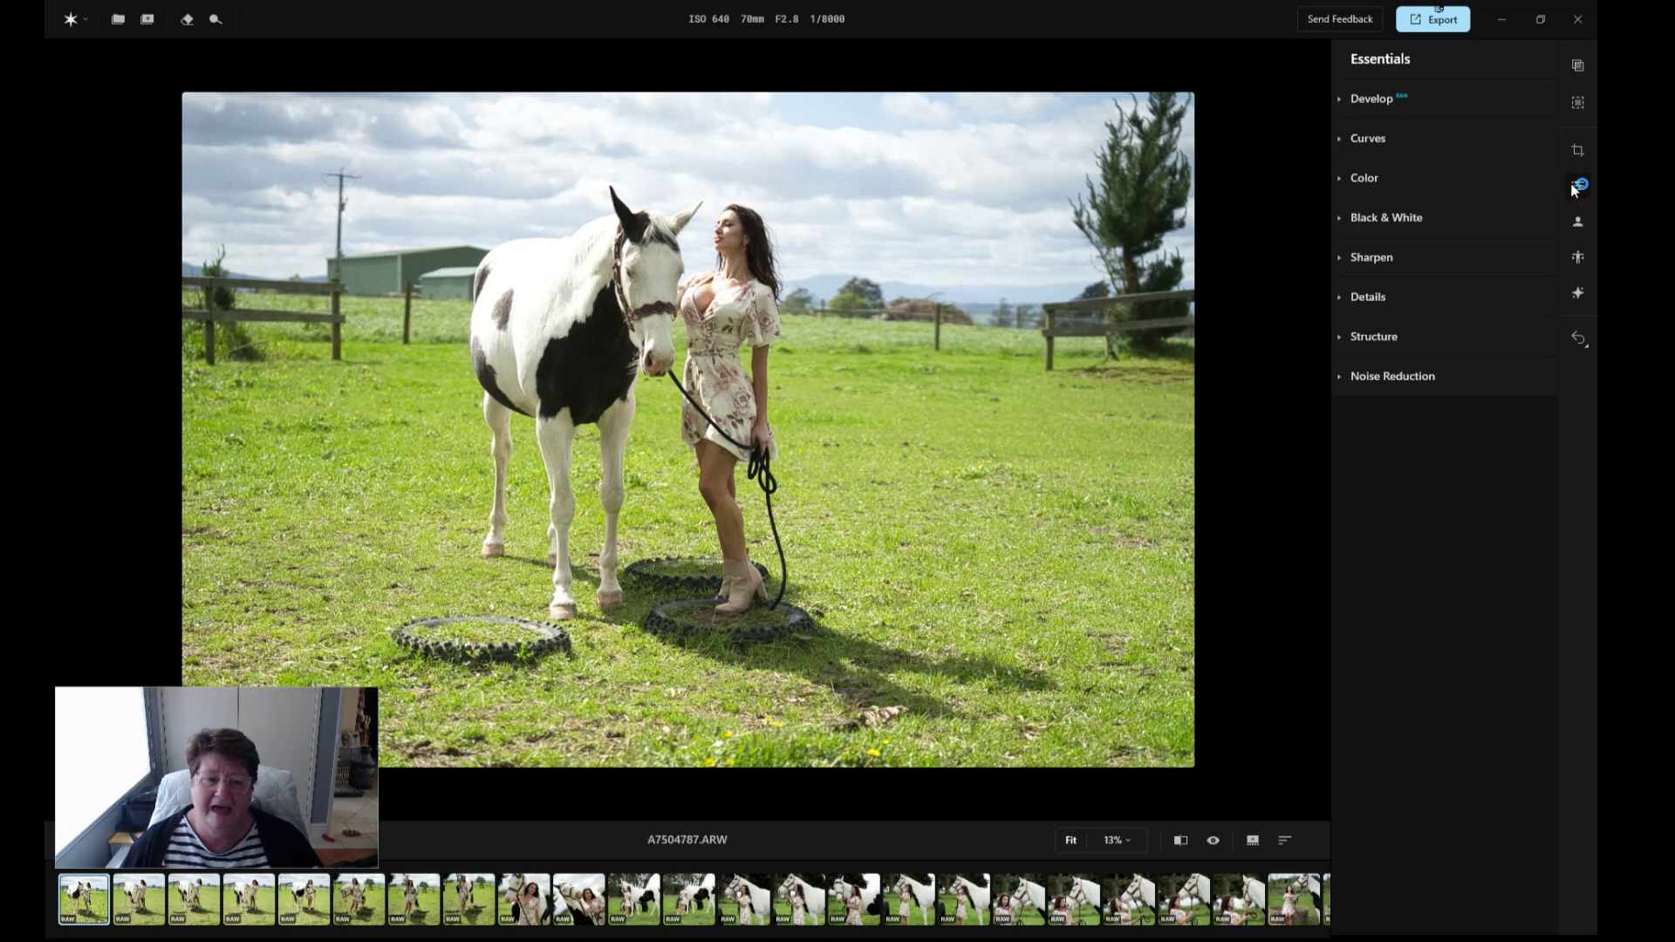
left_click(1341, 102)
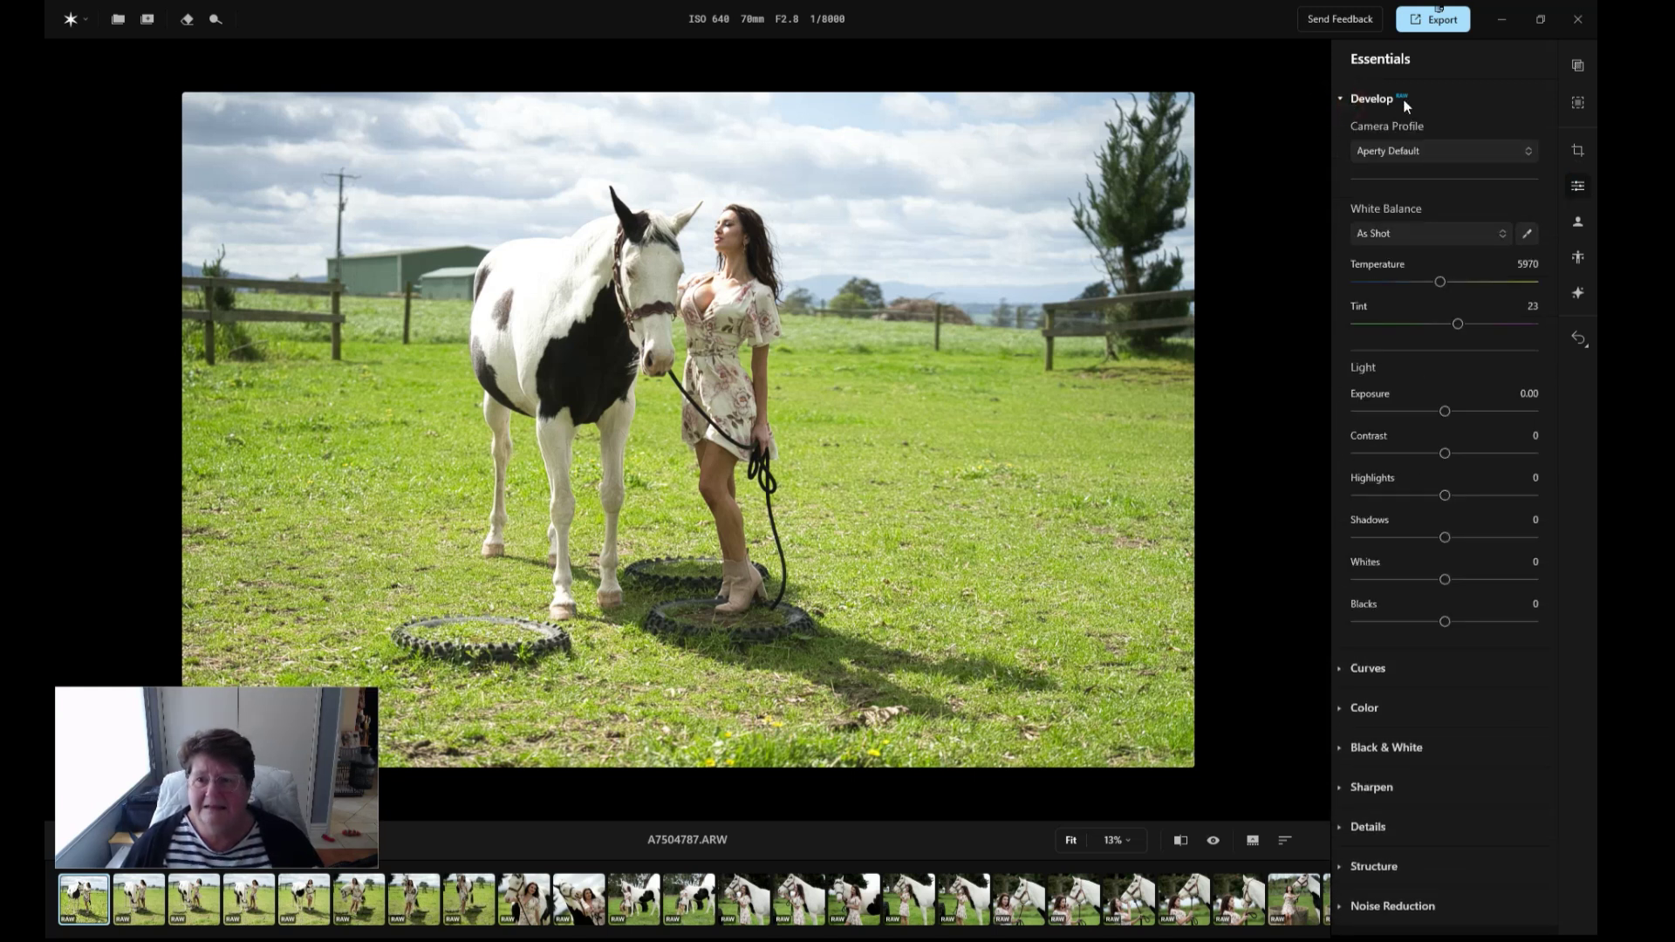
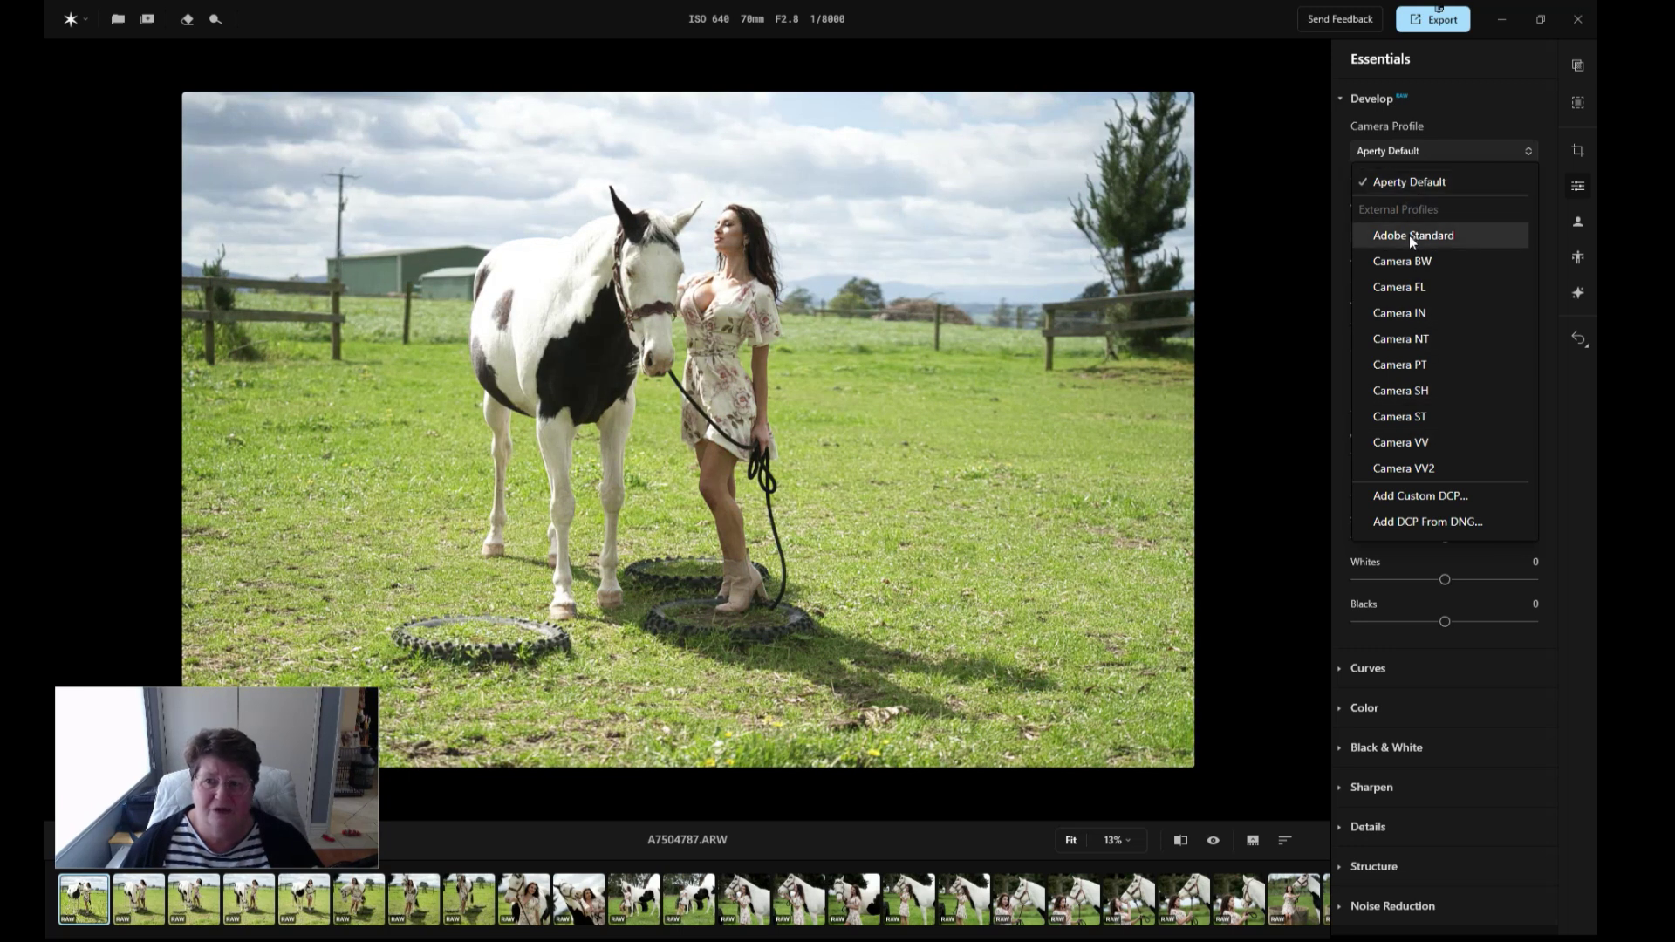
left_click(1410, 235)
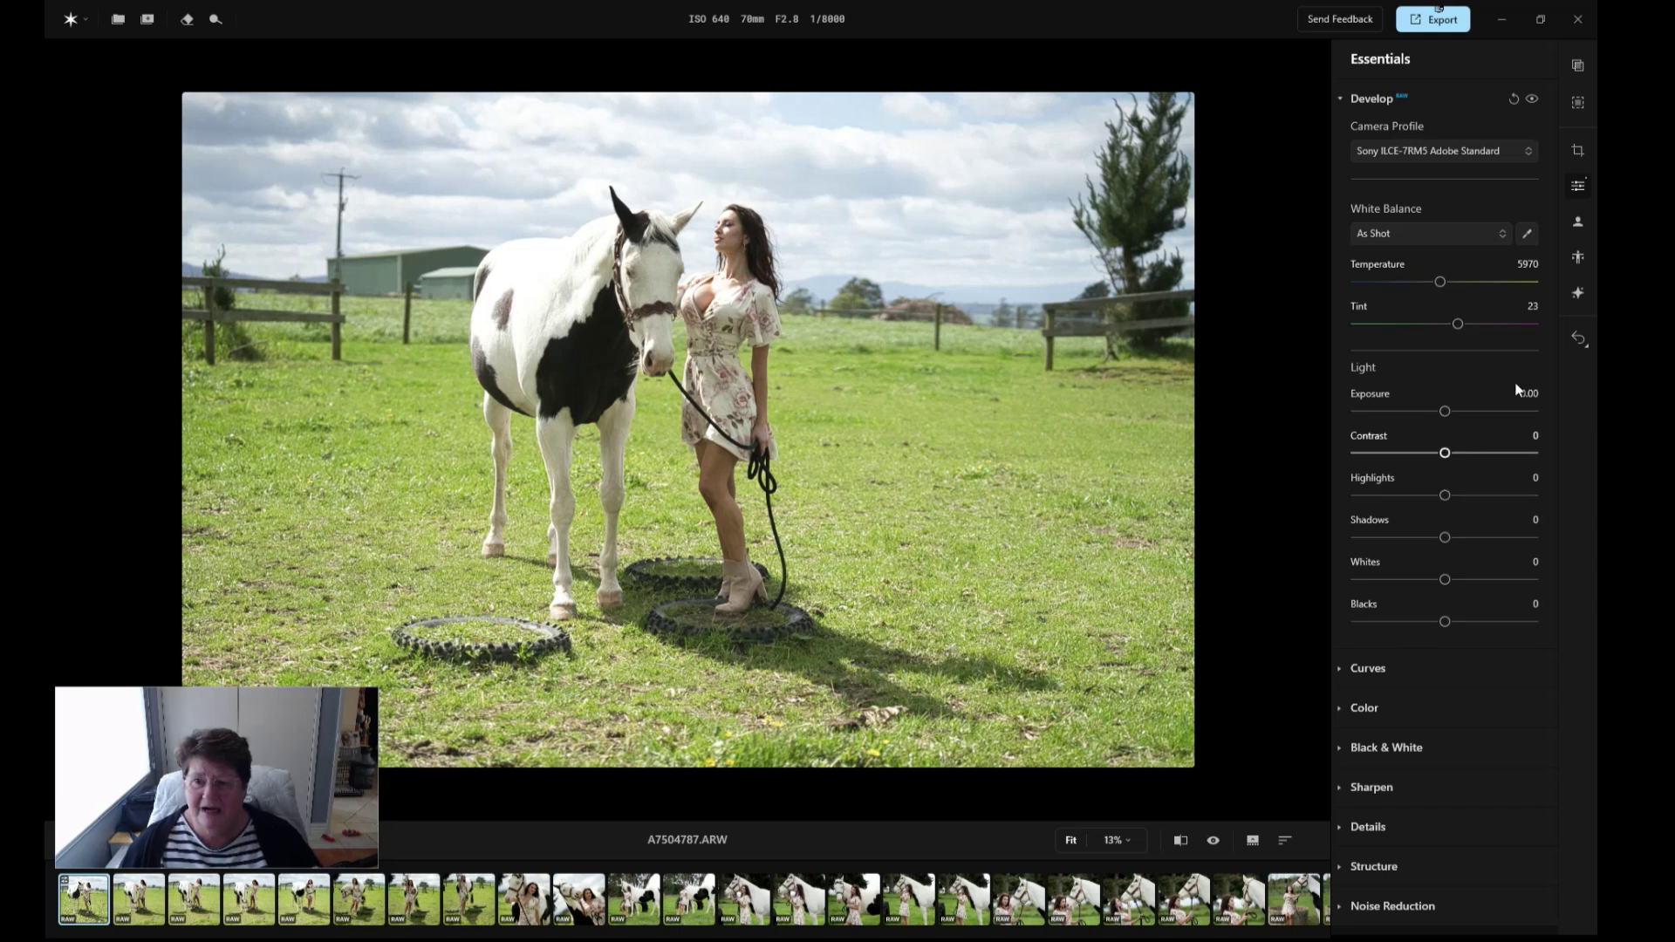
Collapse the Develop settings and examine the Curves and Color adjustments, including the HSL sliders.
left_click(1340, 97)
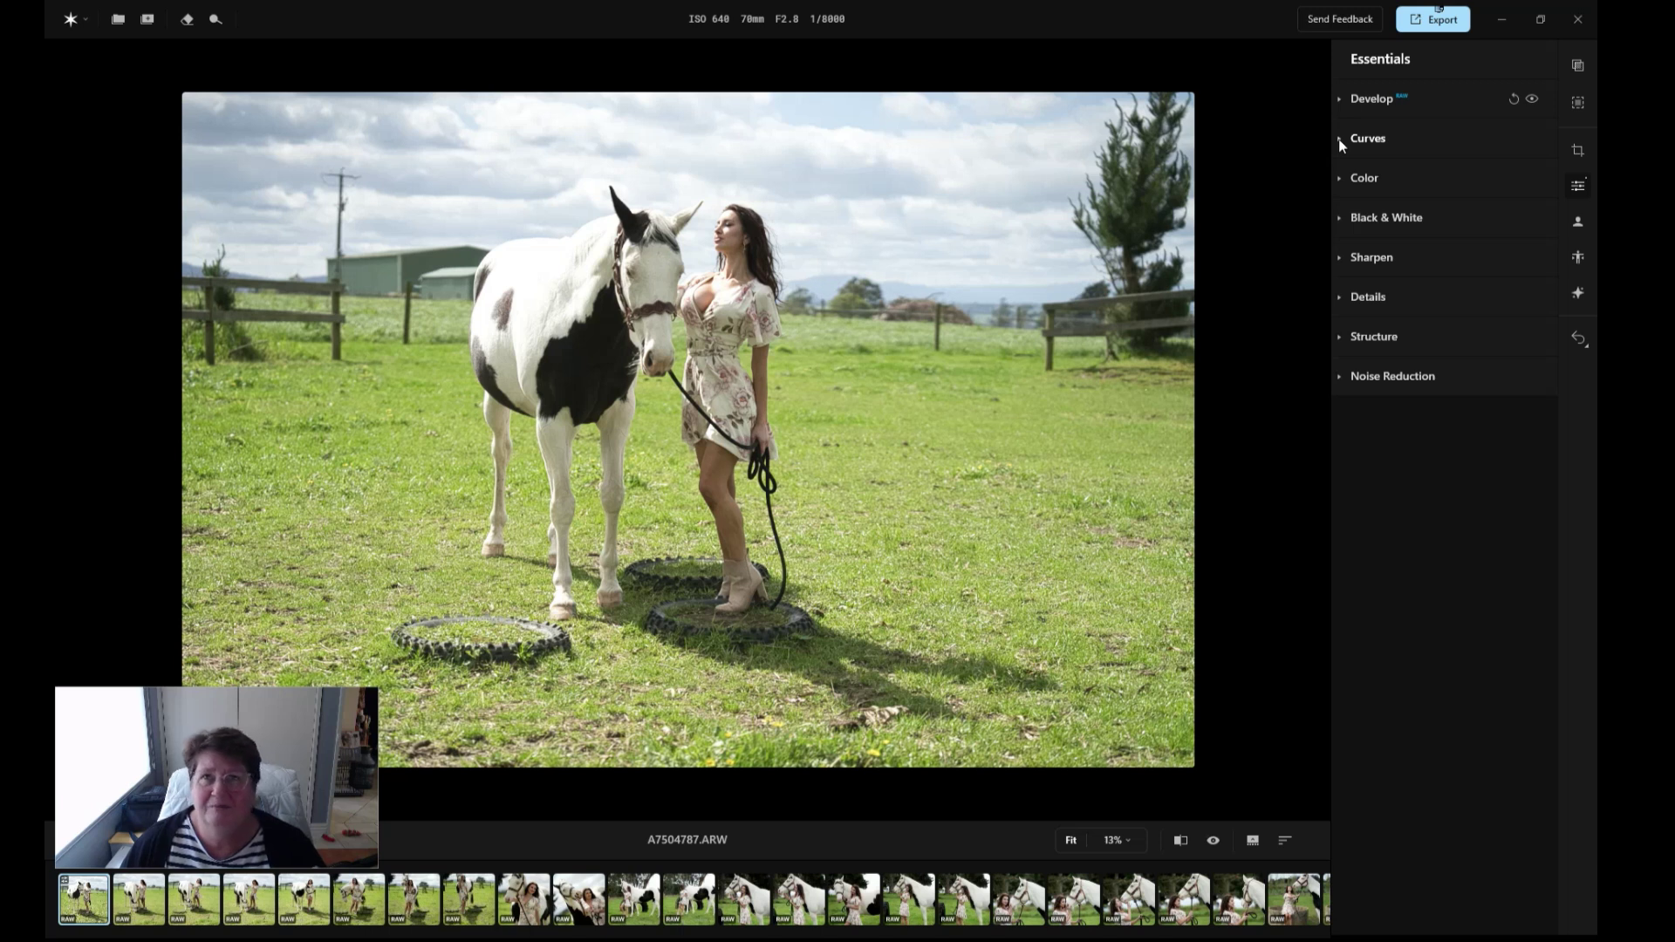
left_click(1340, 139)
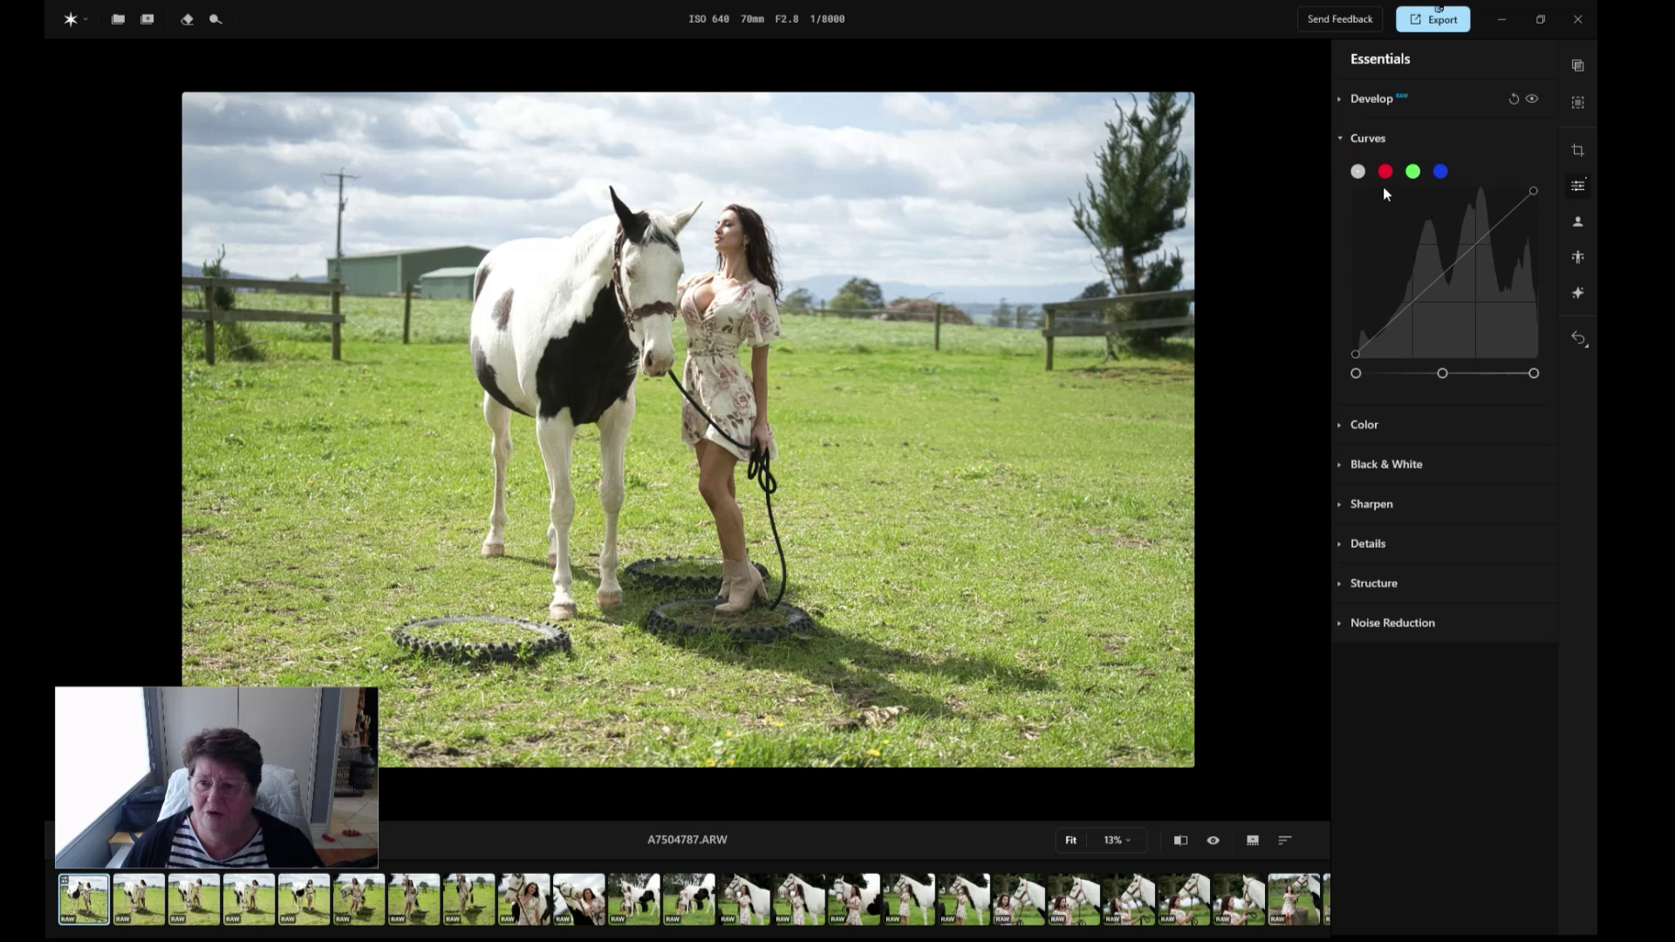
left_click(1340, 424)
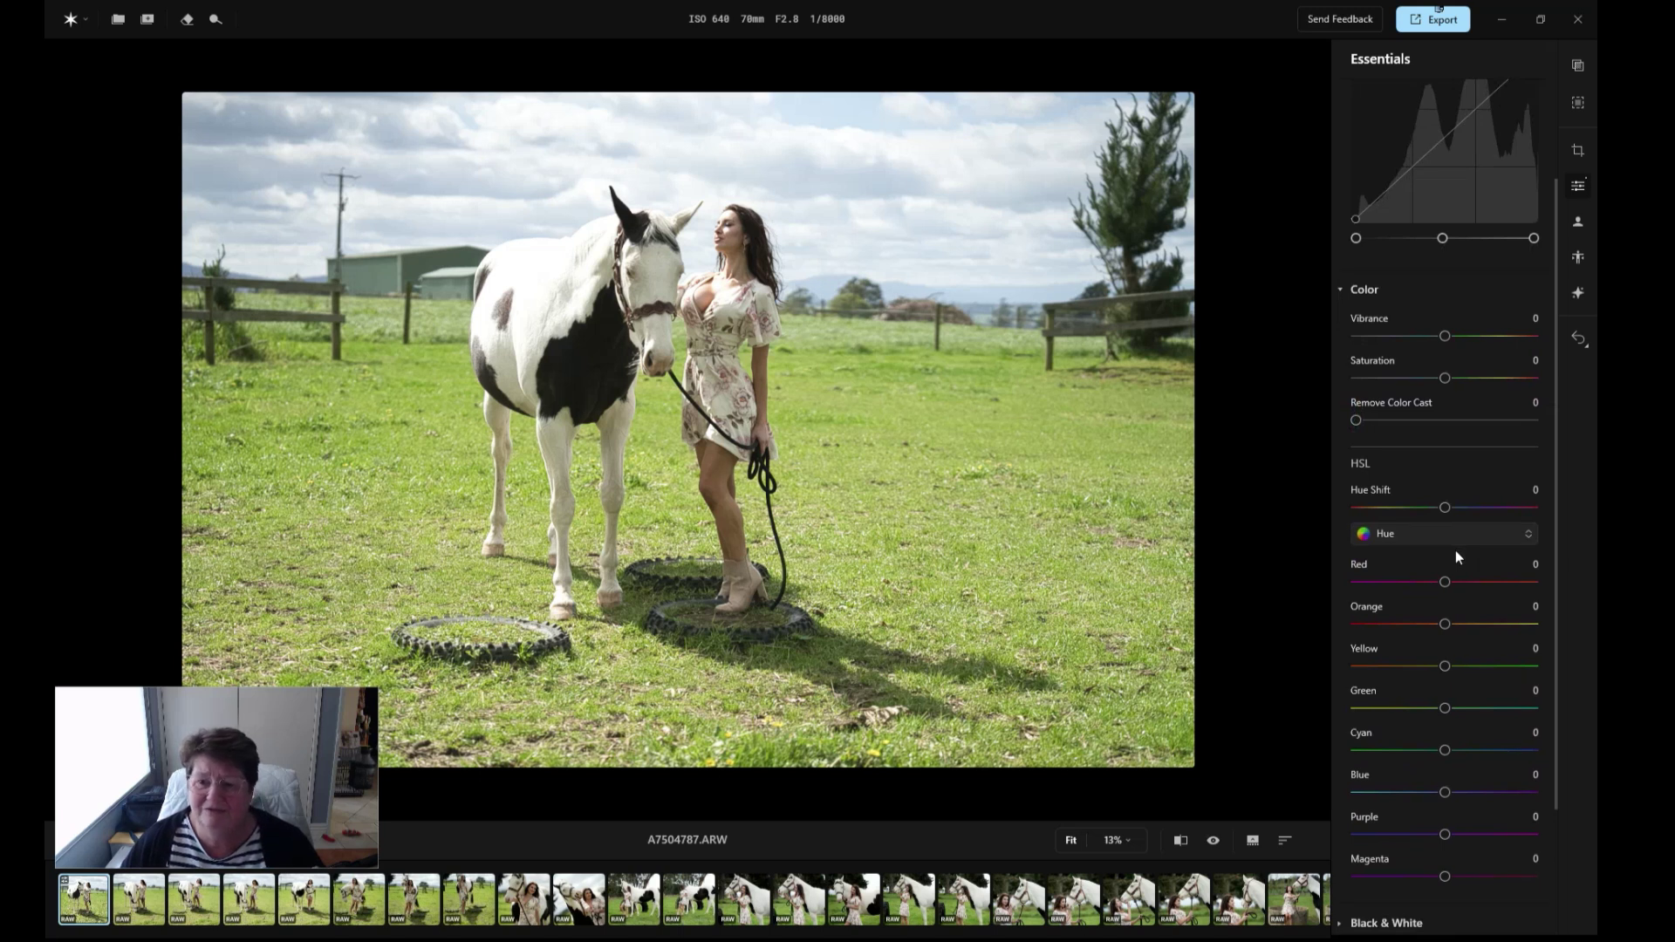
scroll(1442, 556, "down", 2)
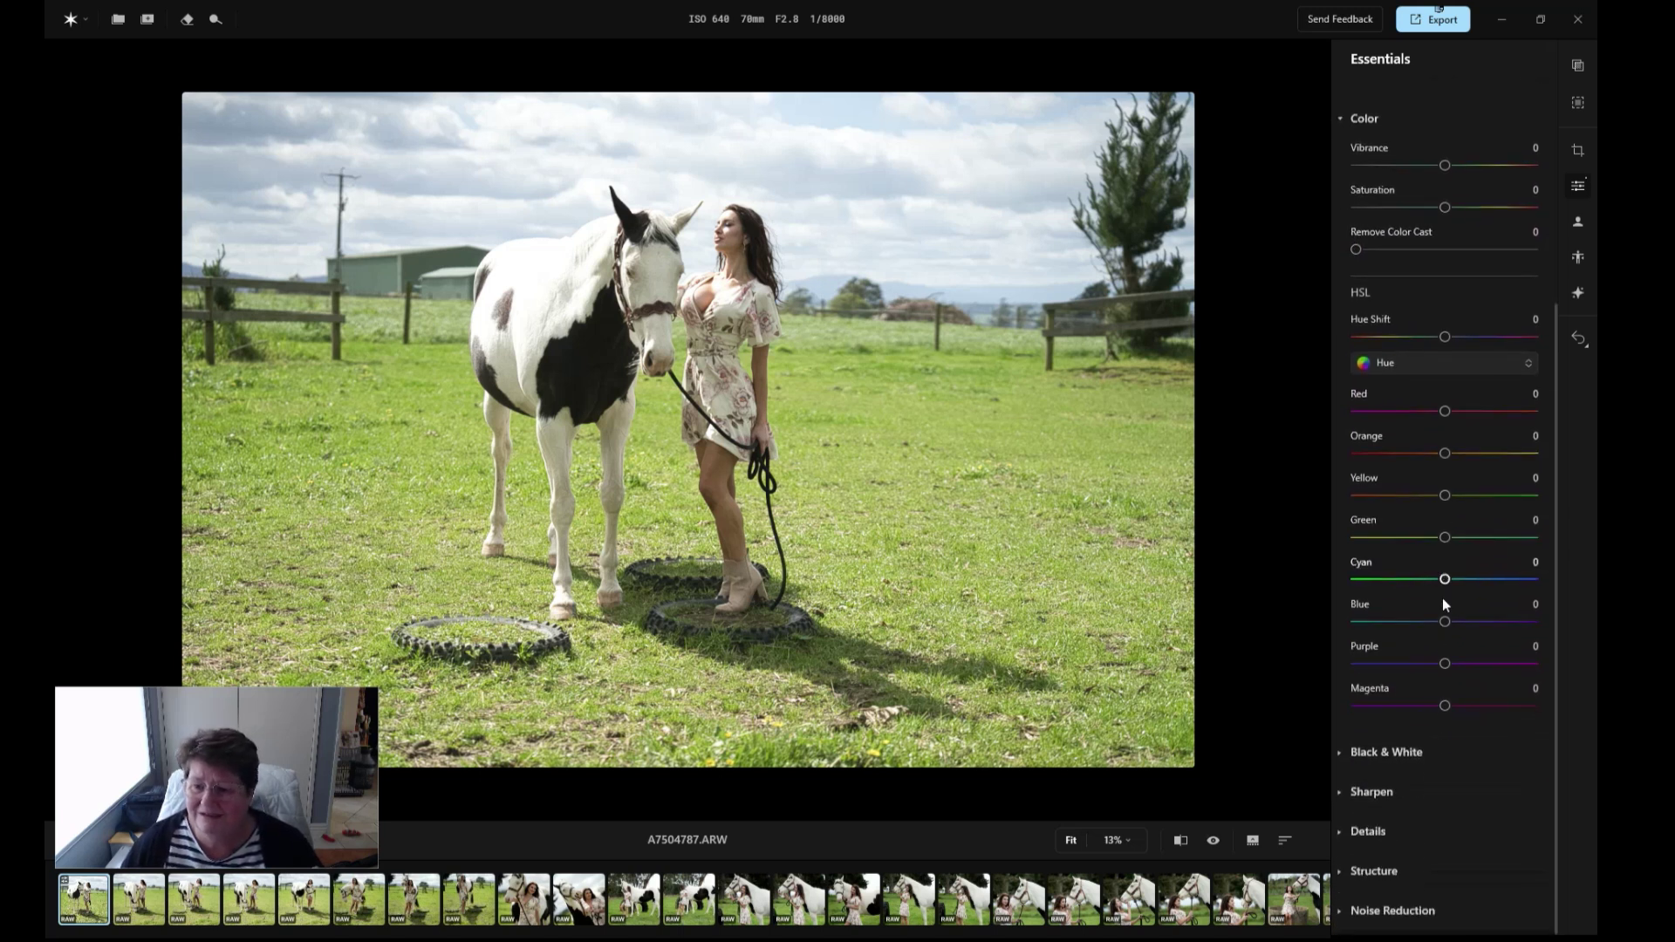
Try converting the photo to black and white with color saturation adjustments, and reset the conversion.
left_click(1340, 752)
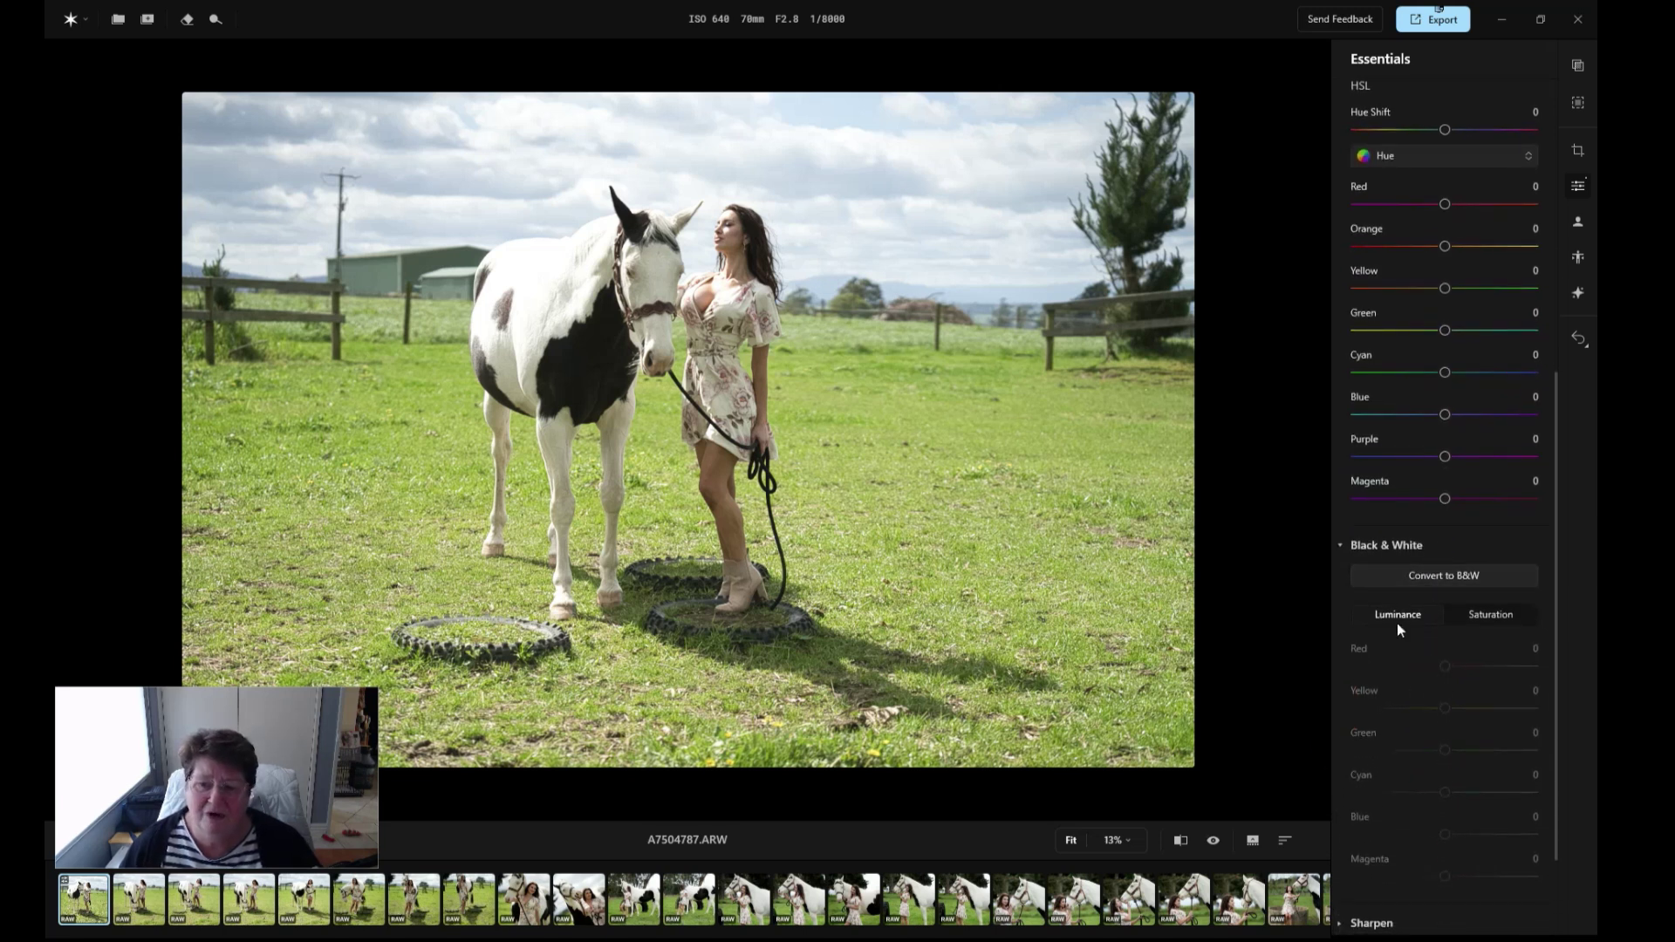
left_click(1393, 617)
left_click(1489, 615)
left_click(1453, 574)
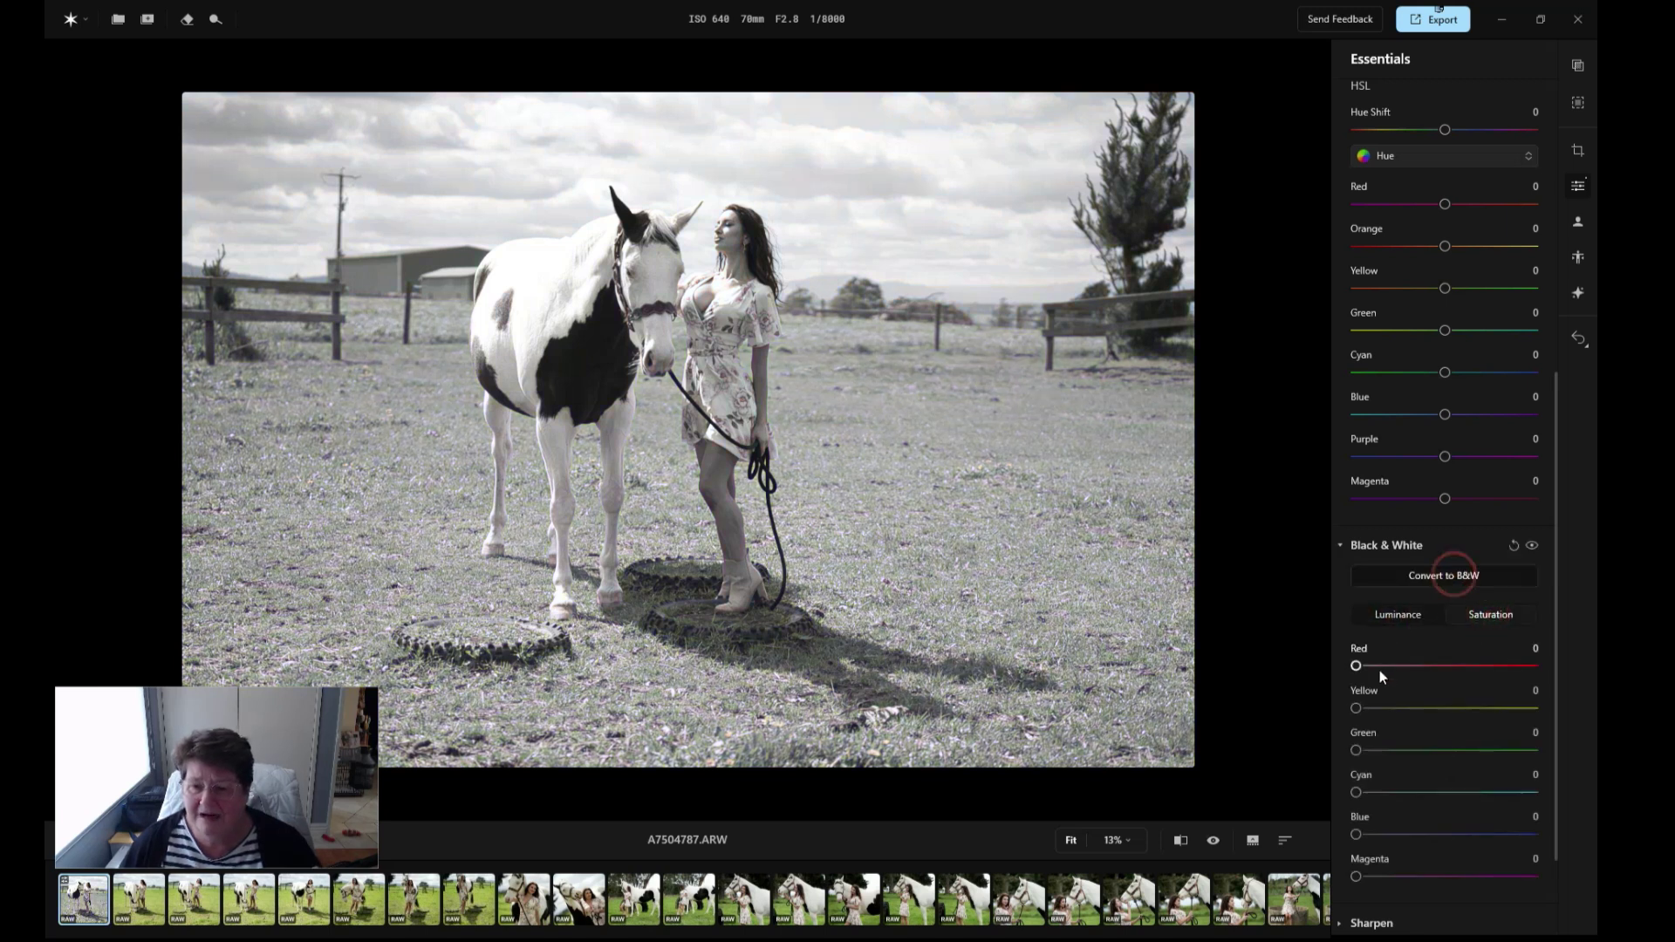
left_click_drag(1356, 664, 1307, 704)
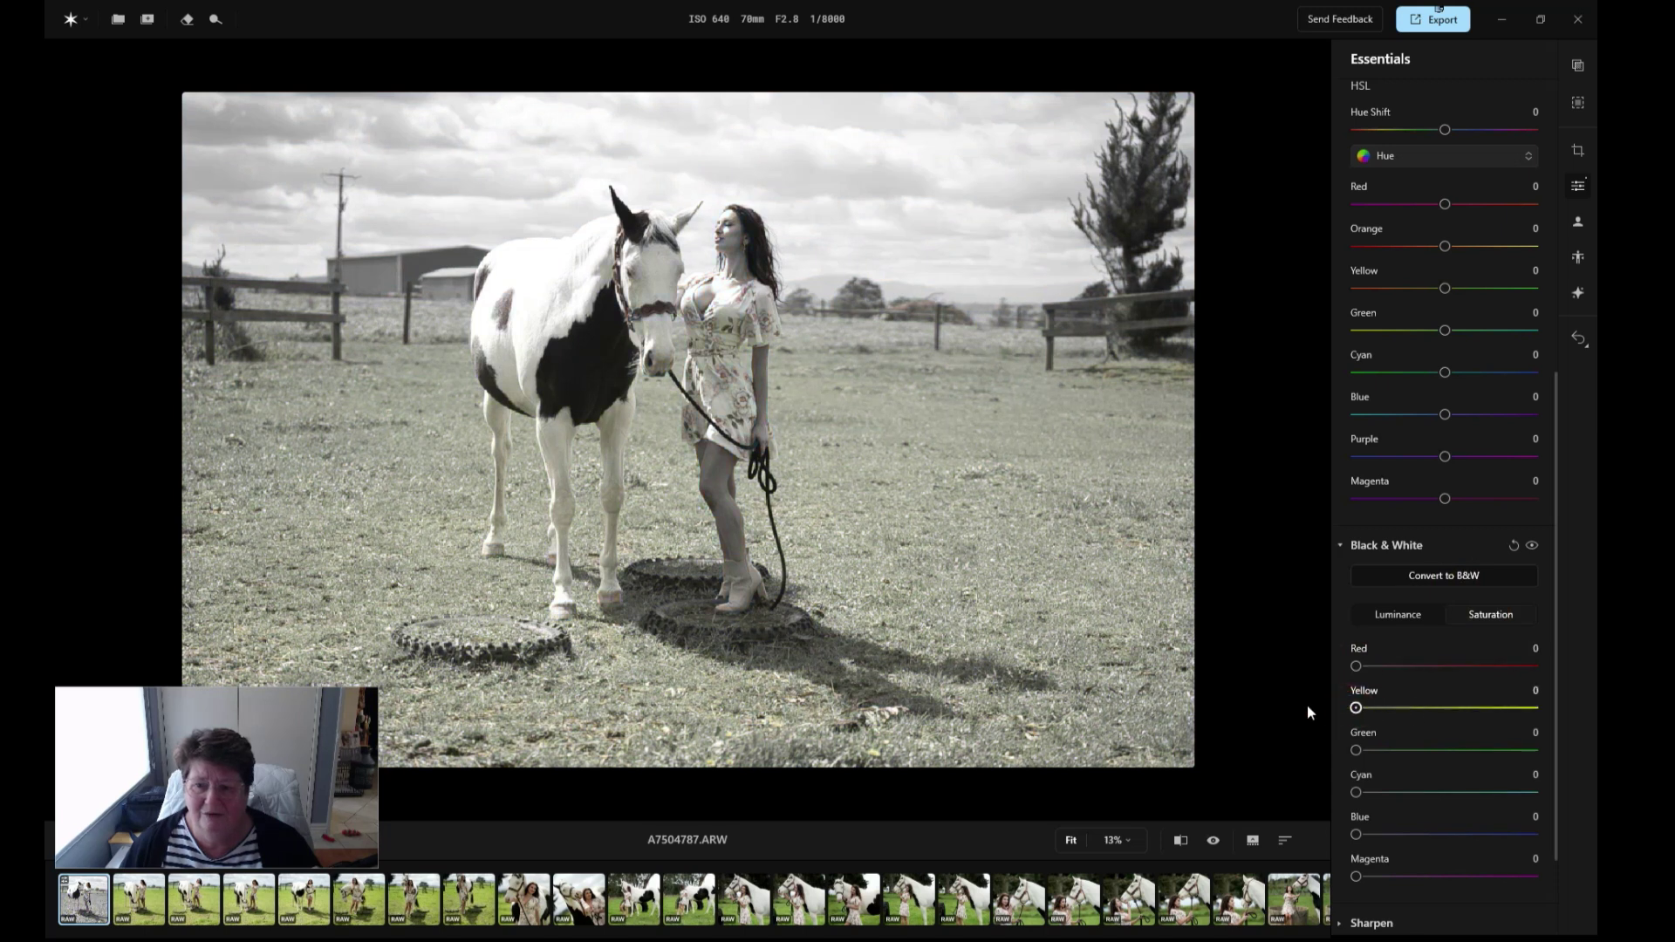
left_click(1516, 546)
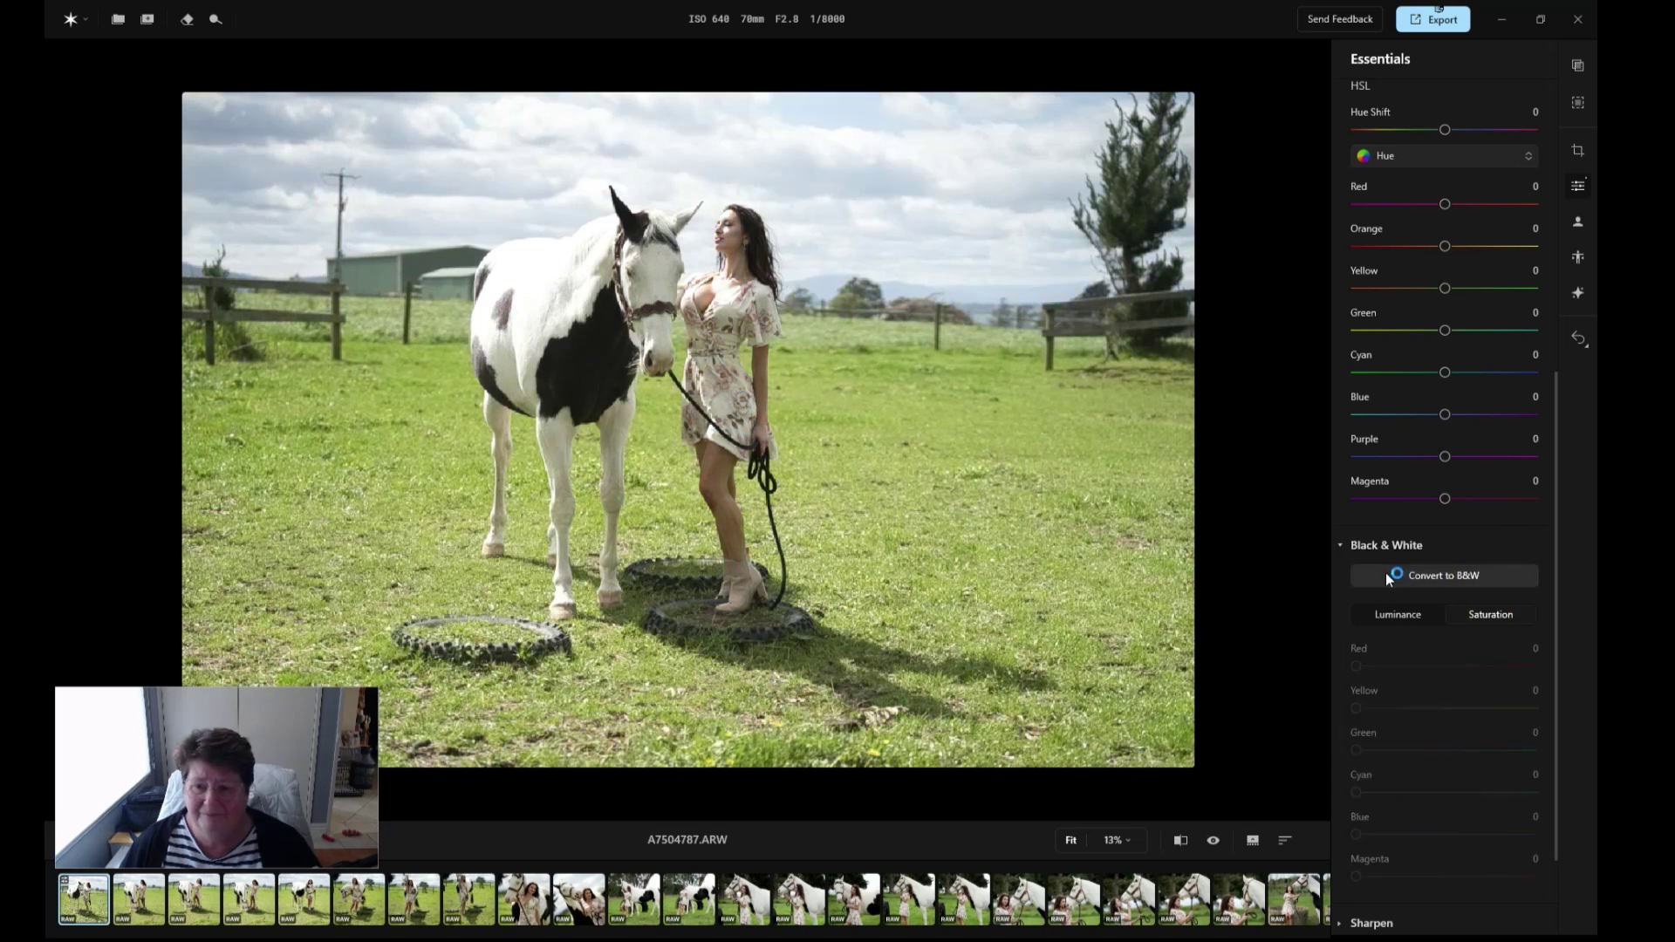
left_click(1340, 544)
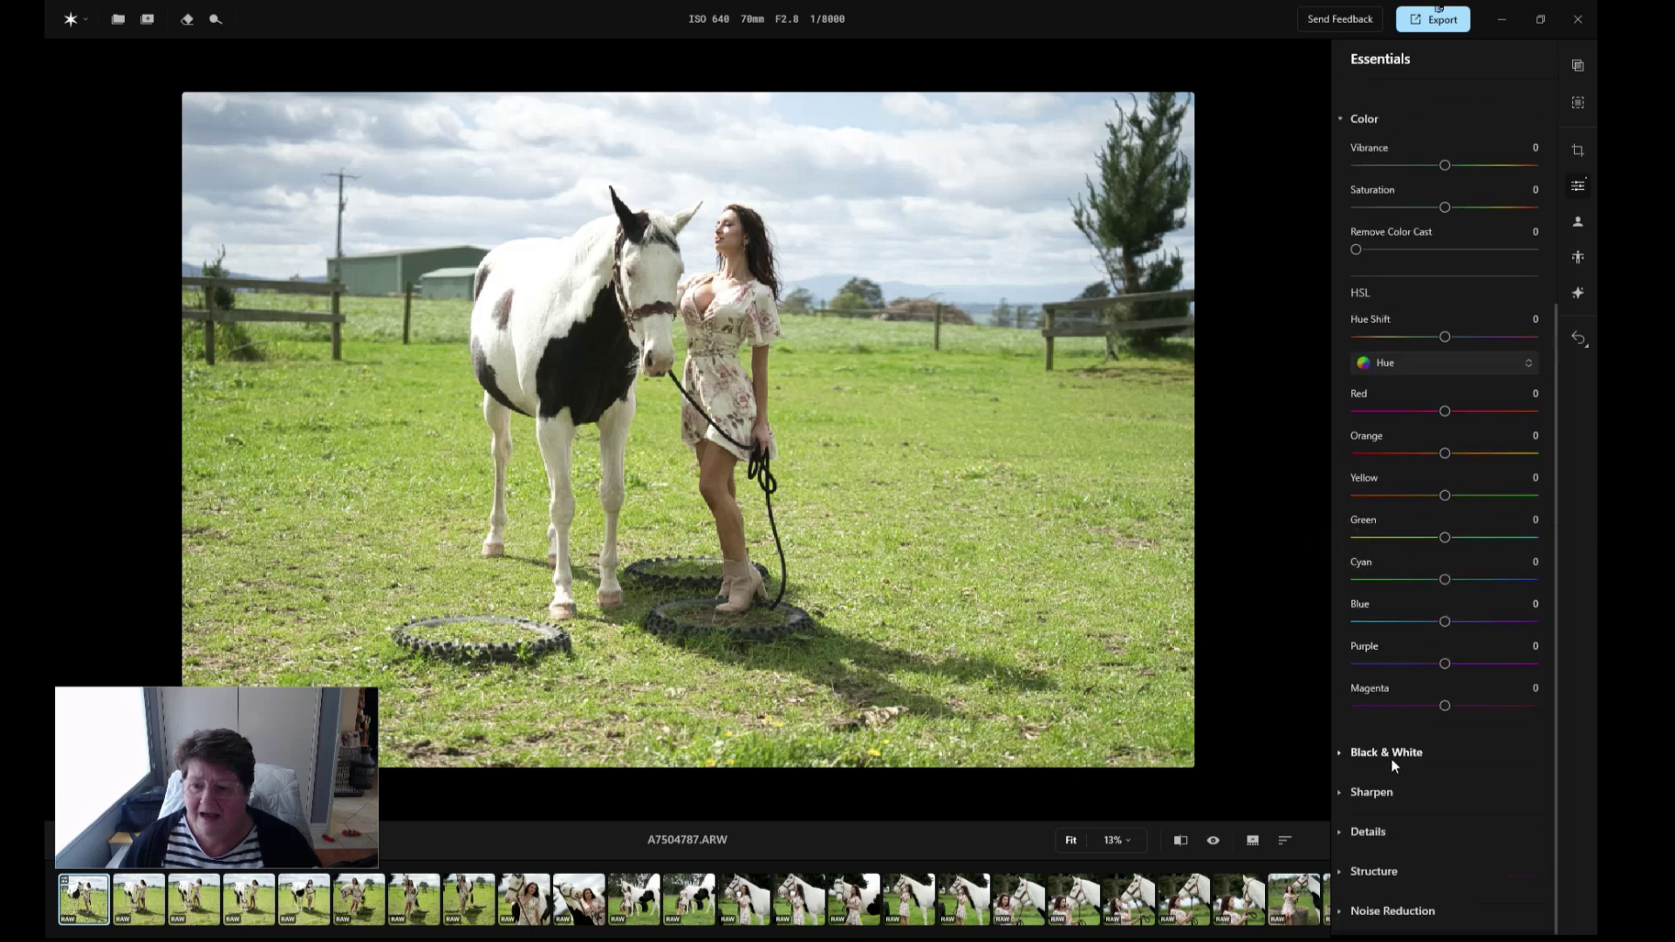
Examine the Sharpen settings and collapse the Color adjustments.
left_click(1342, 792)
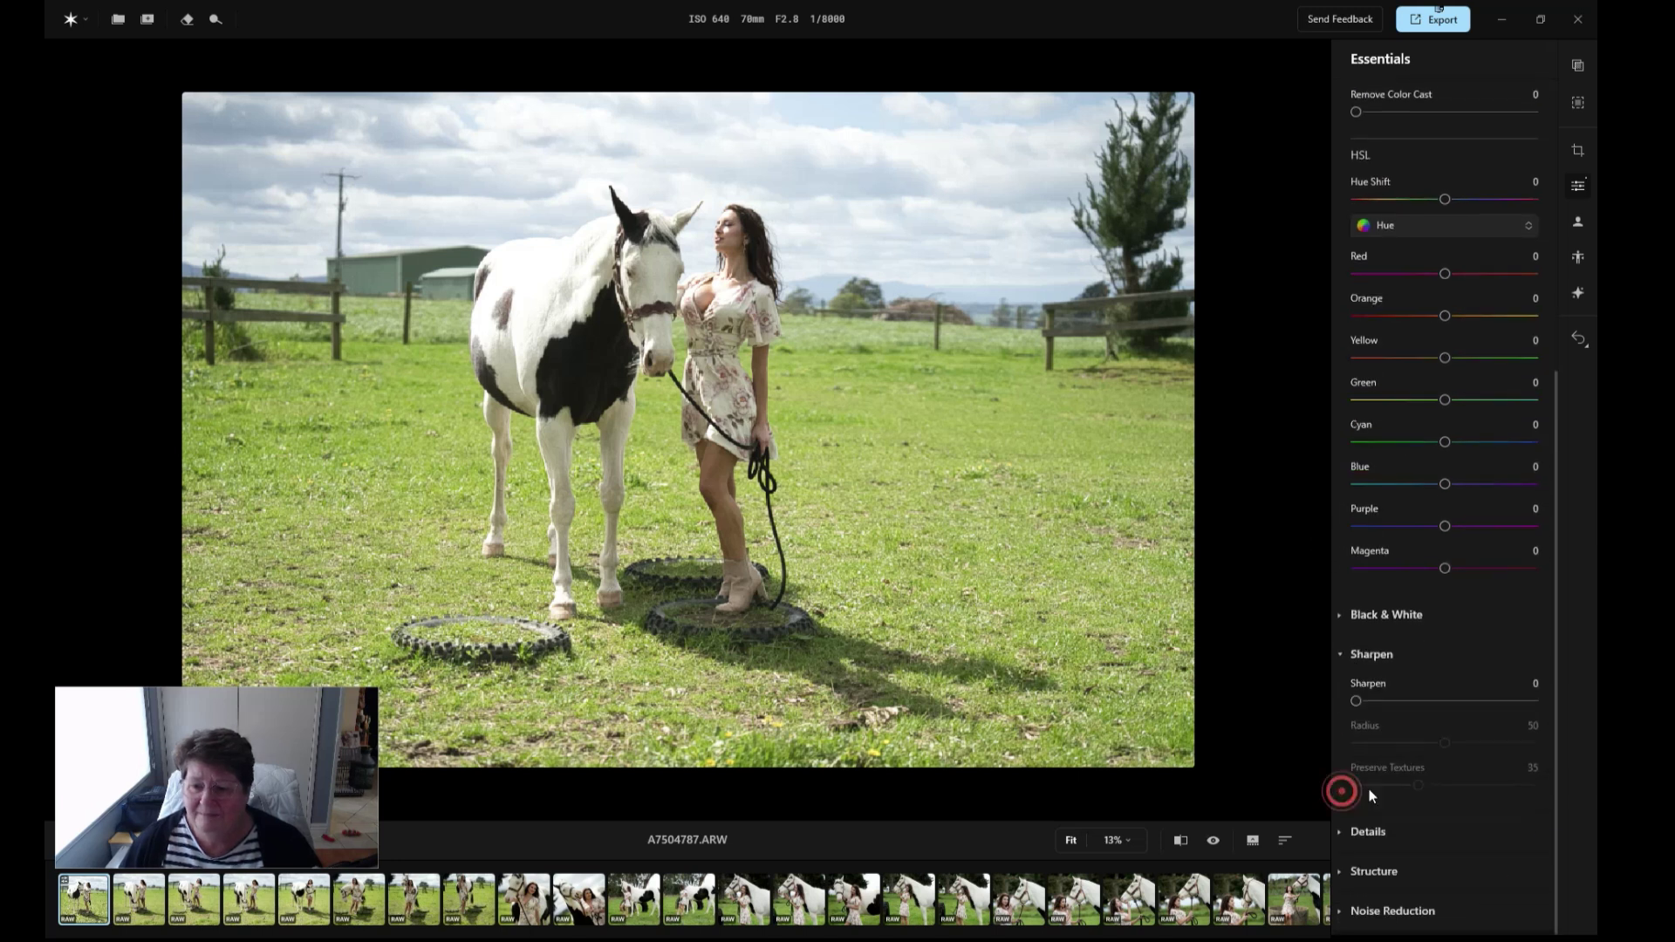
scroll(1517, 209, "up", 5)
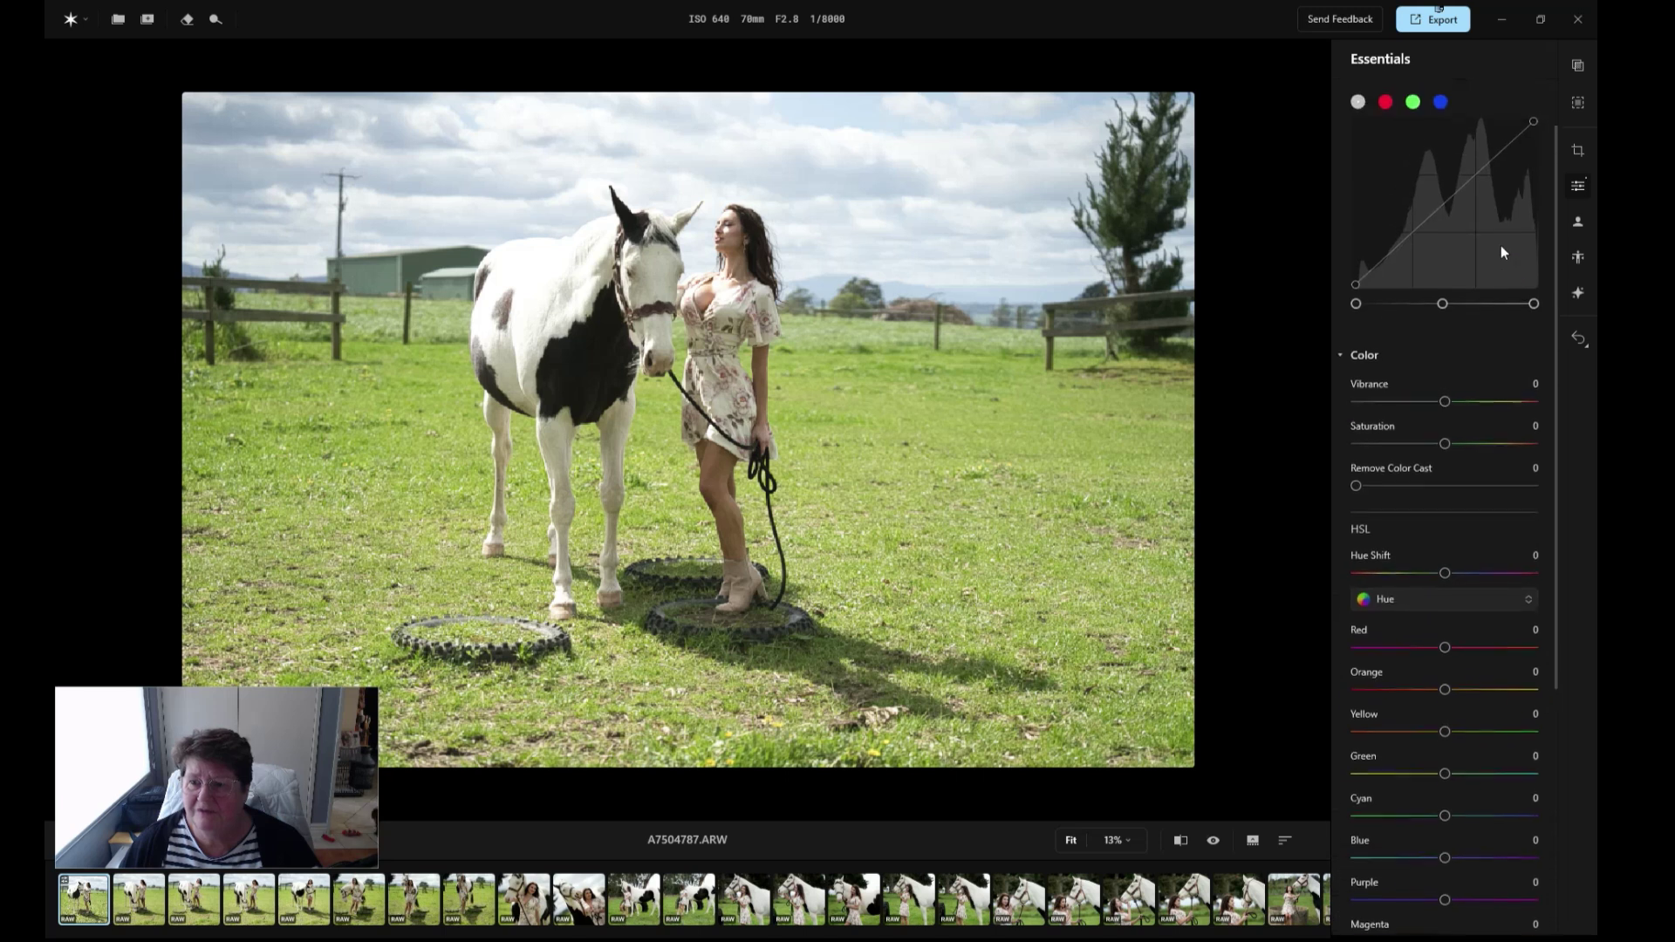
left_click(1343, 369)
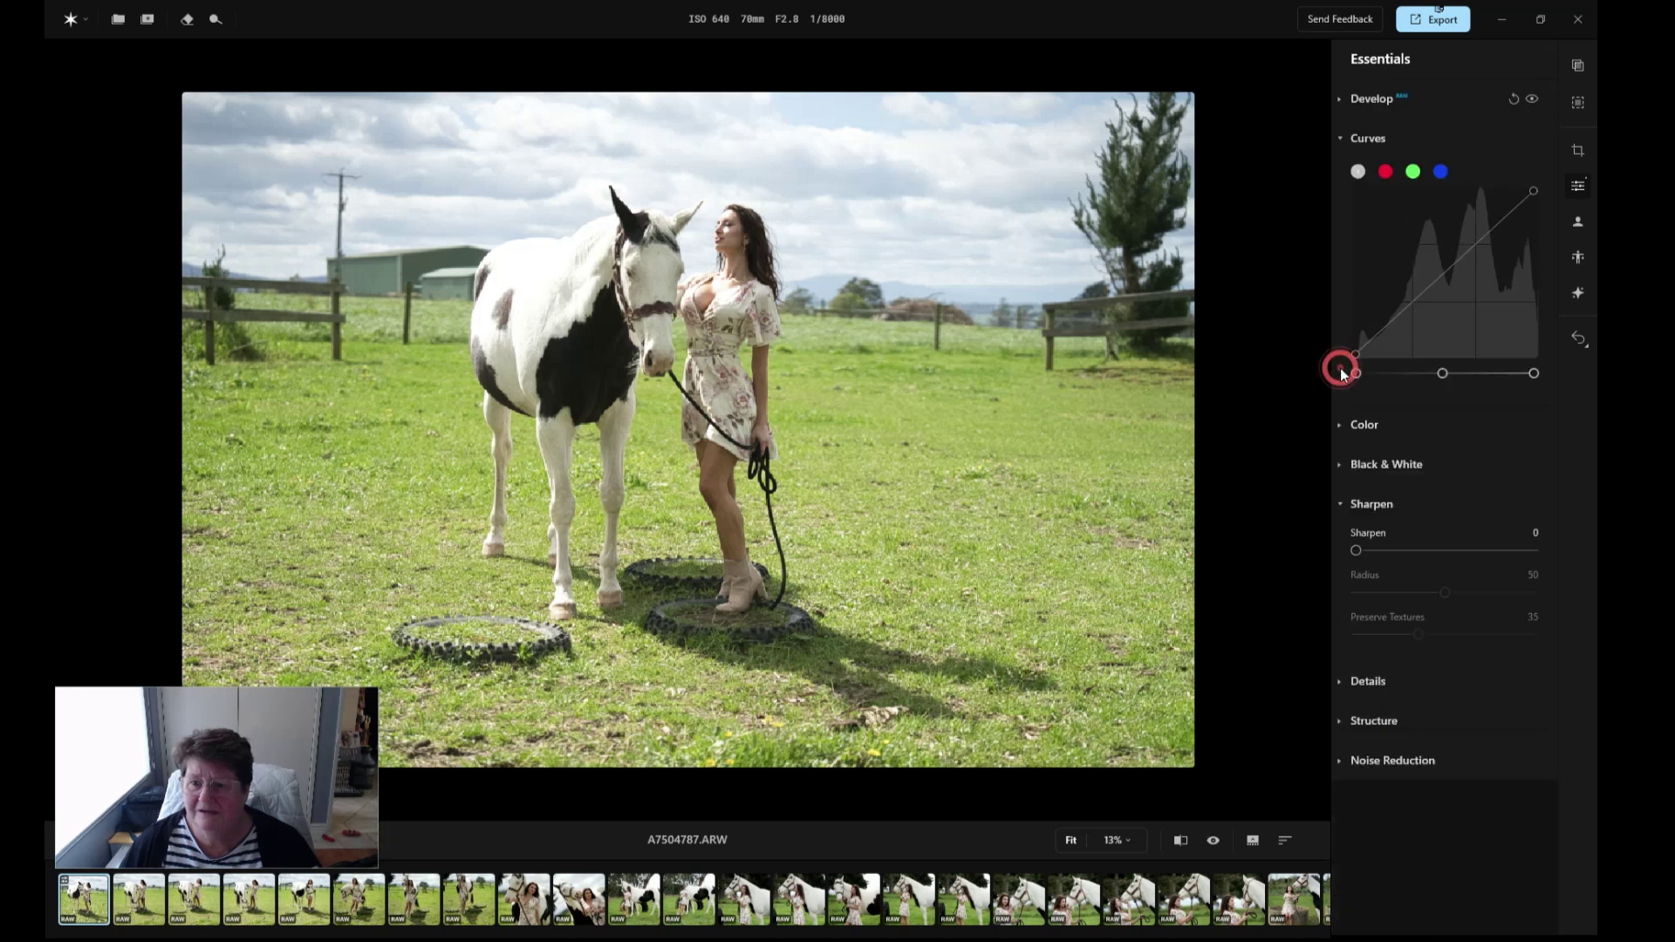
Collapse the Curves adjustments and examine the Details, Structure and Noise Reduction settings.
left_click(1341, 138)
left_click(1339, 434)
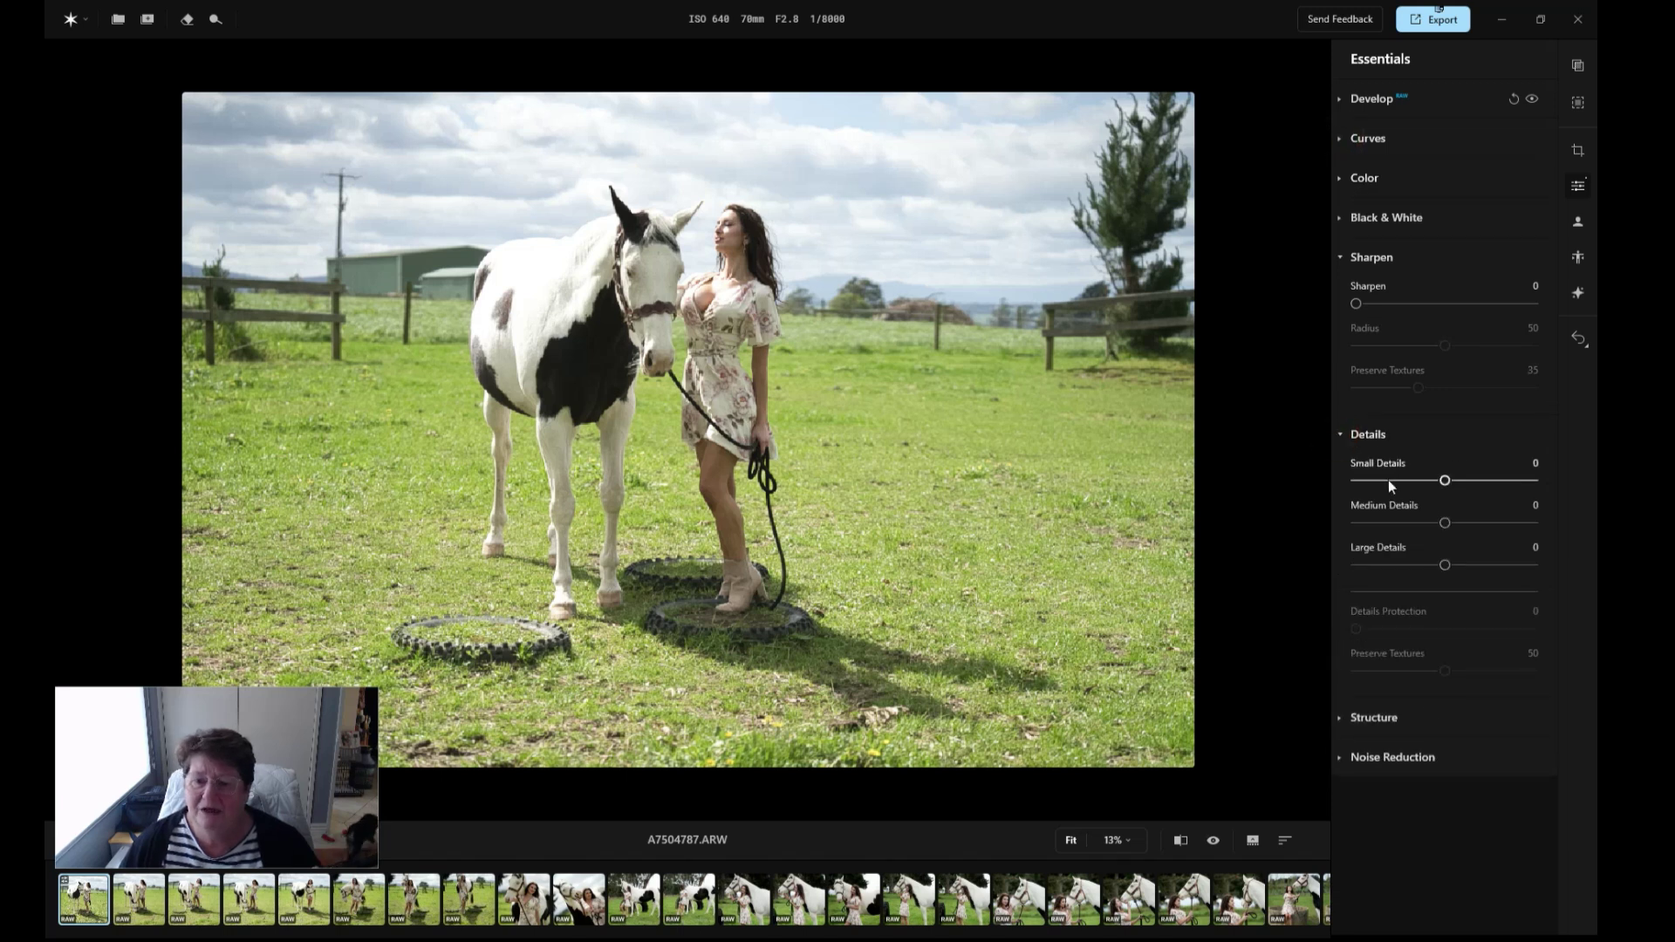
left_click(1339, 718)
left_click(1340, 853)
scroll(1457, 832, "up", 1)
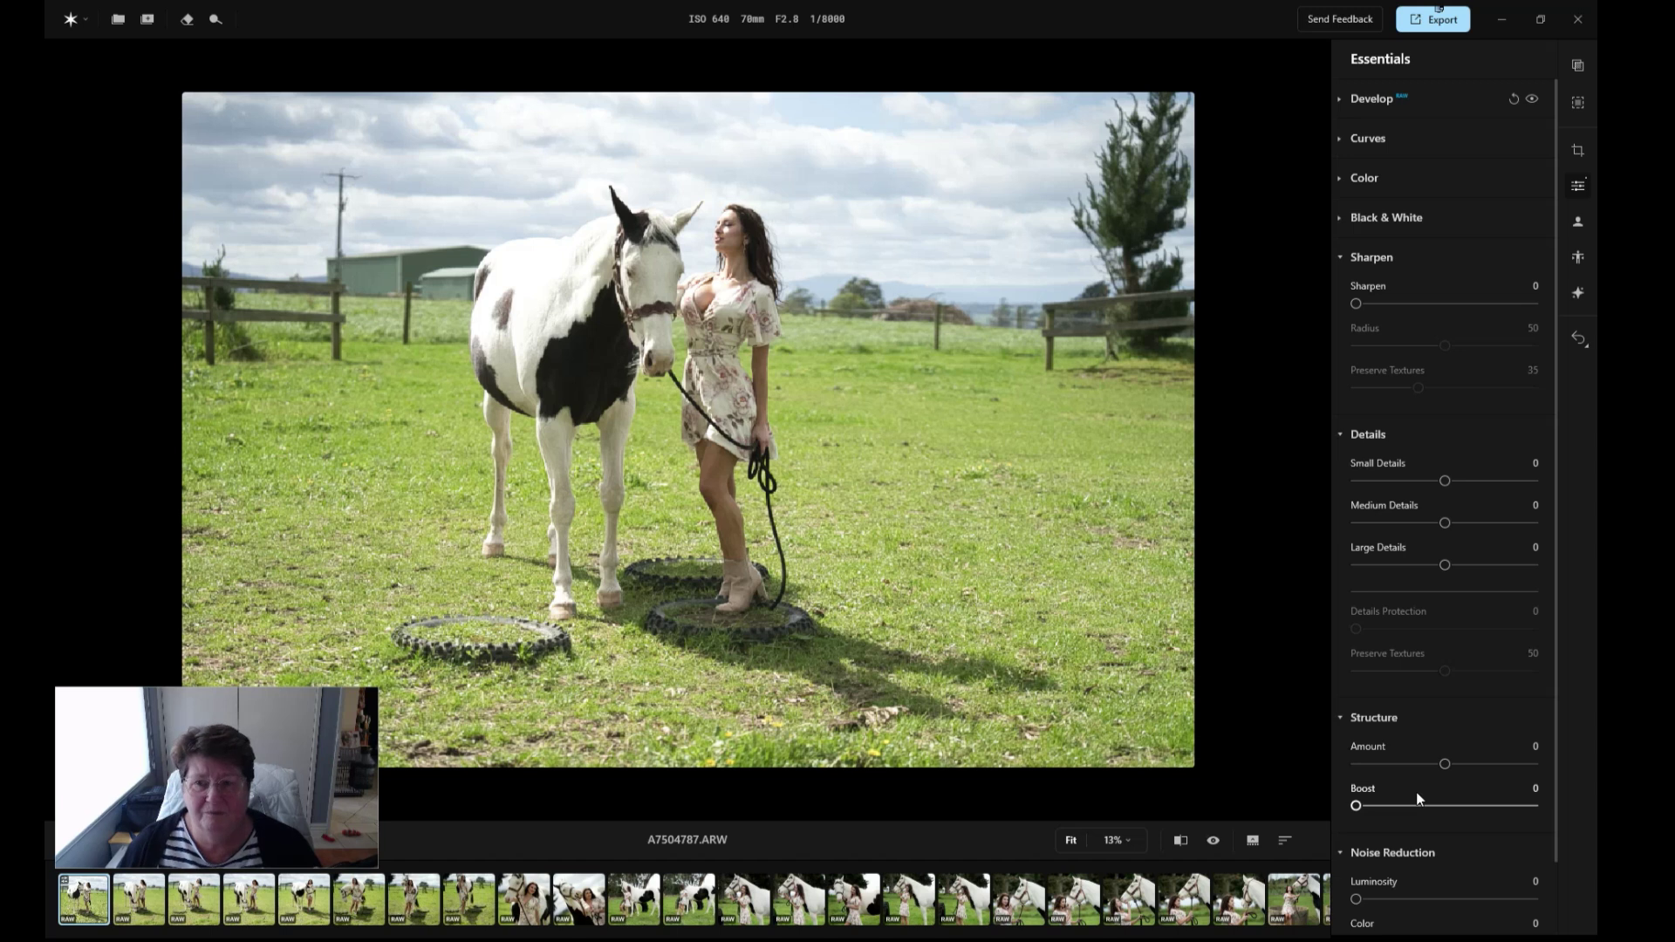
Collapse the Sharpen, Details, Structure and Noise Reduction sections of Essentials.
left_click(1339, 259)
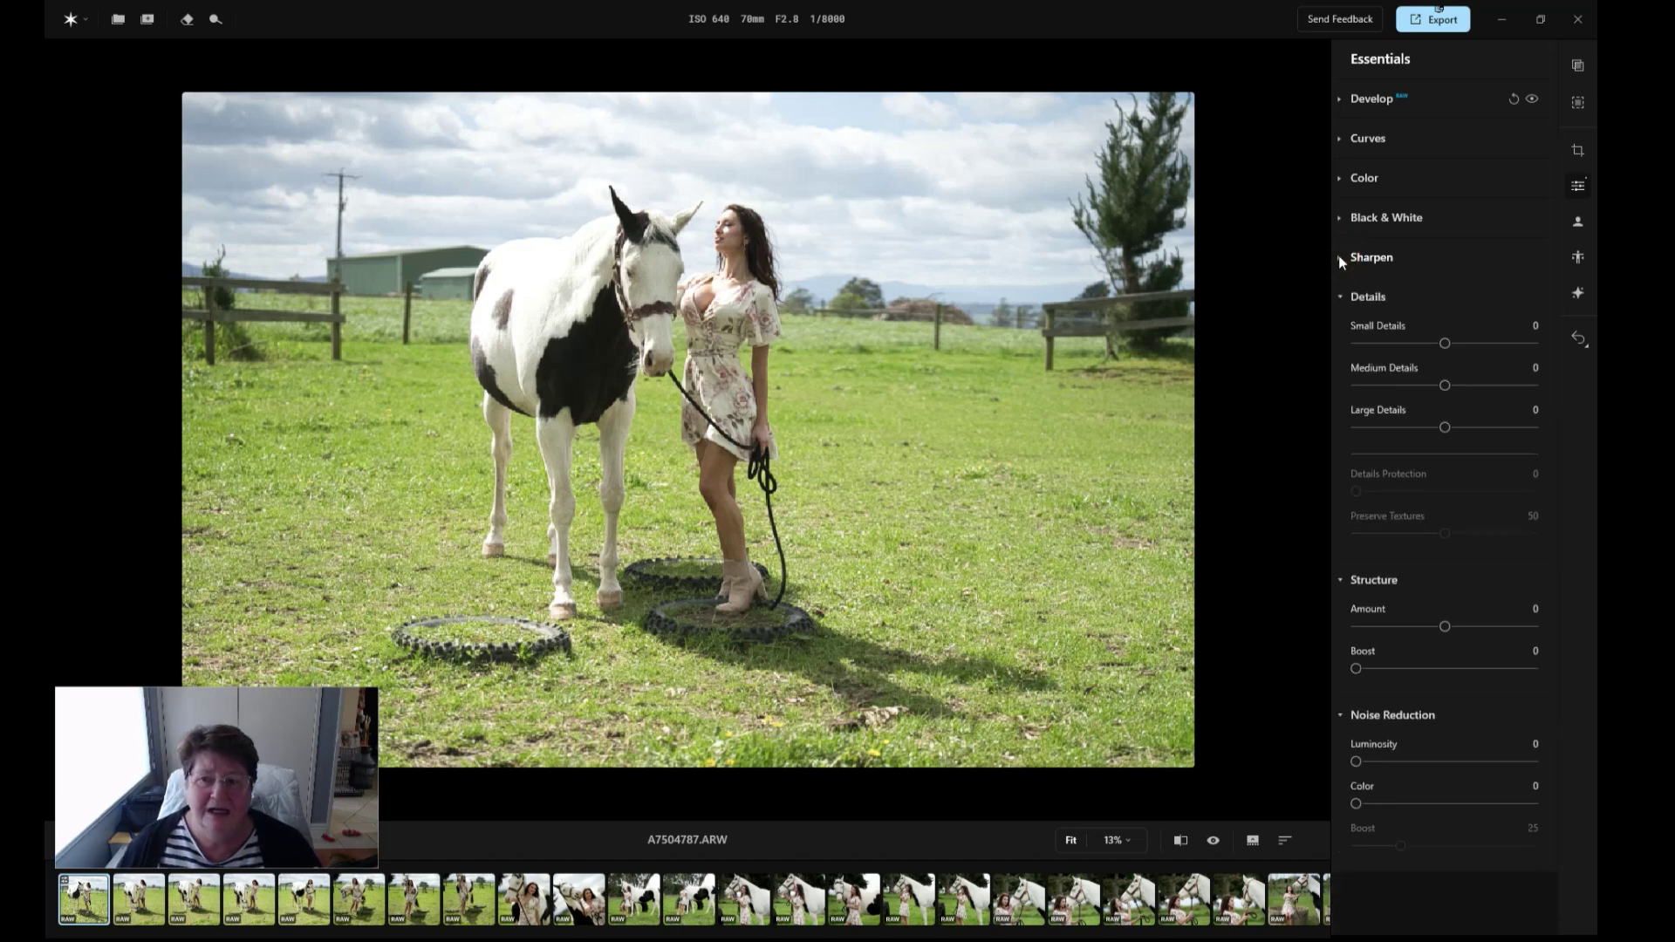
left_click(1340, 298)
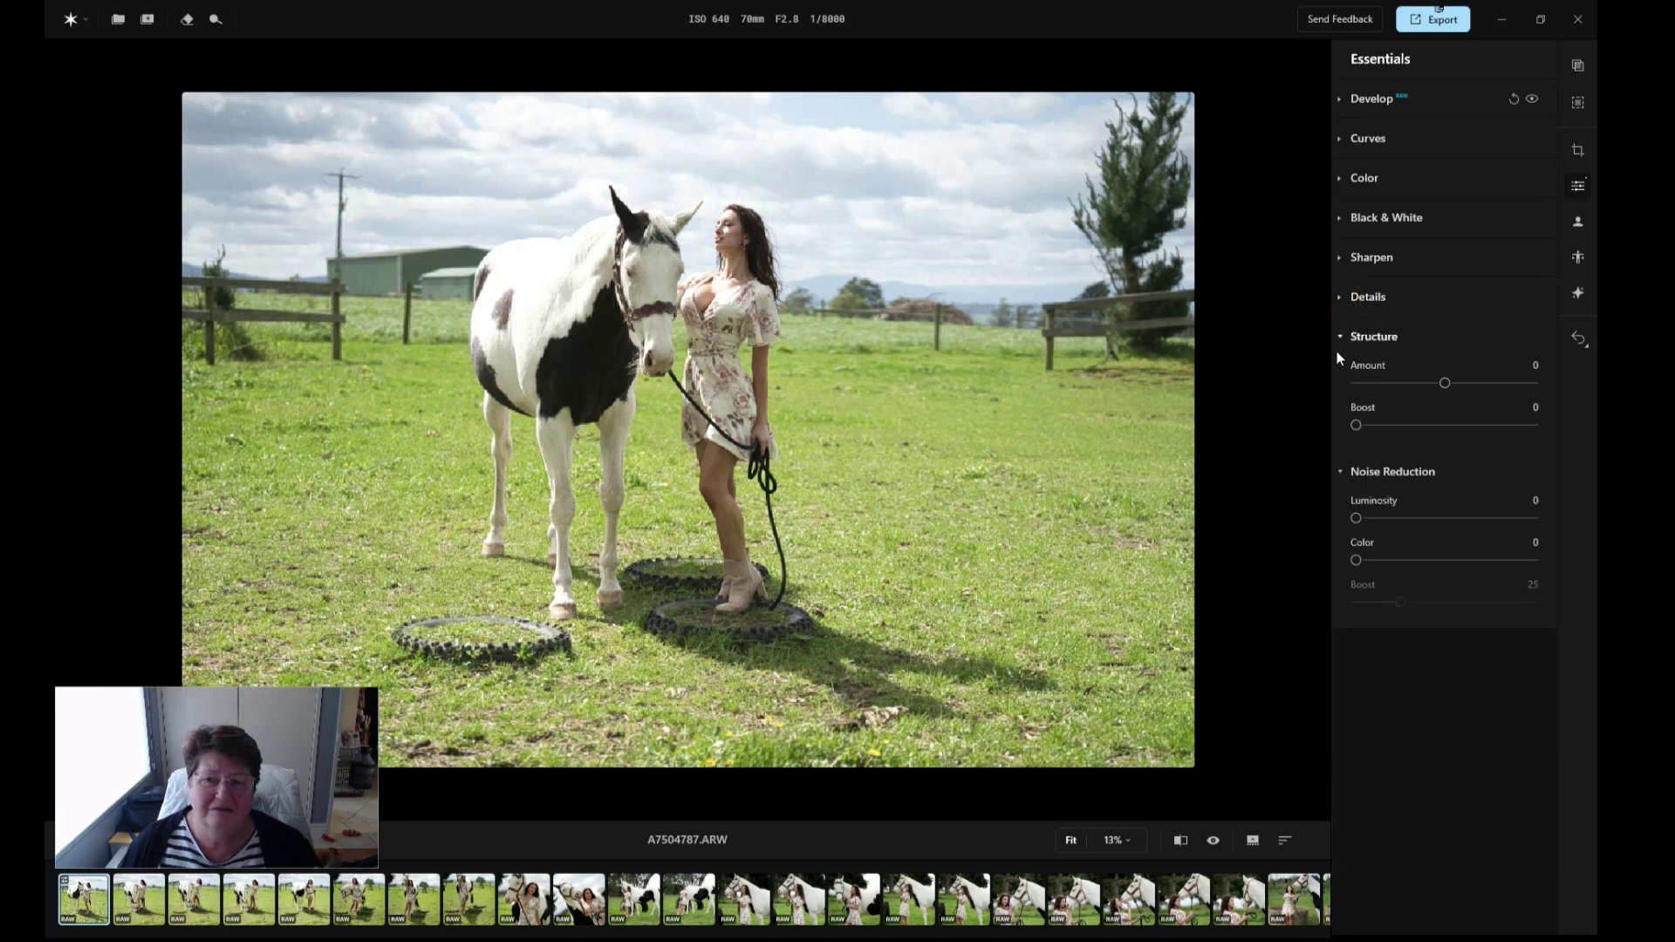
left_click(1343, 337)
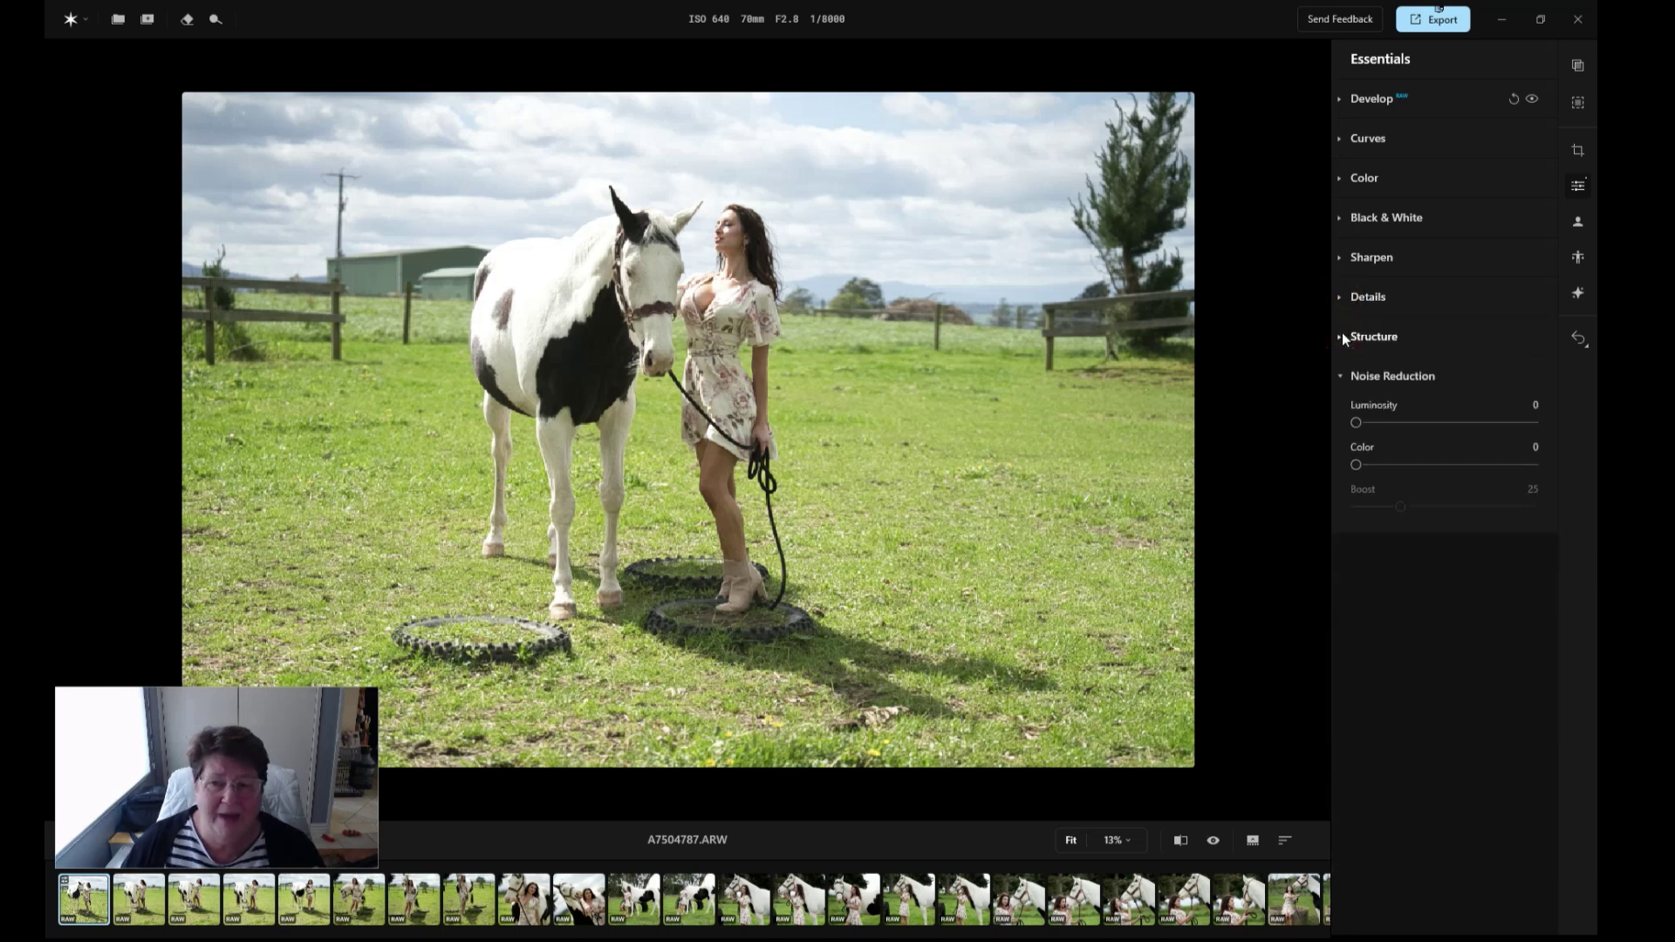
left_click(1339, 379)
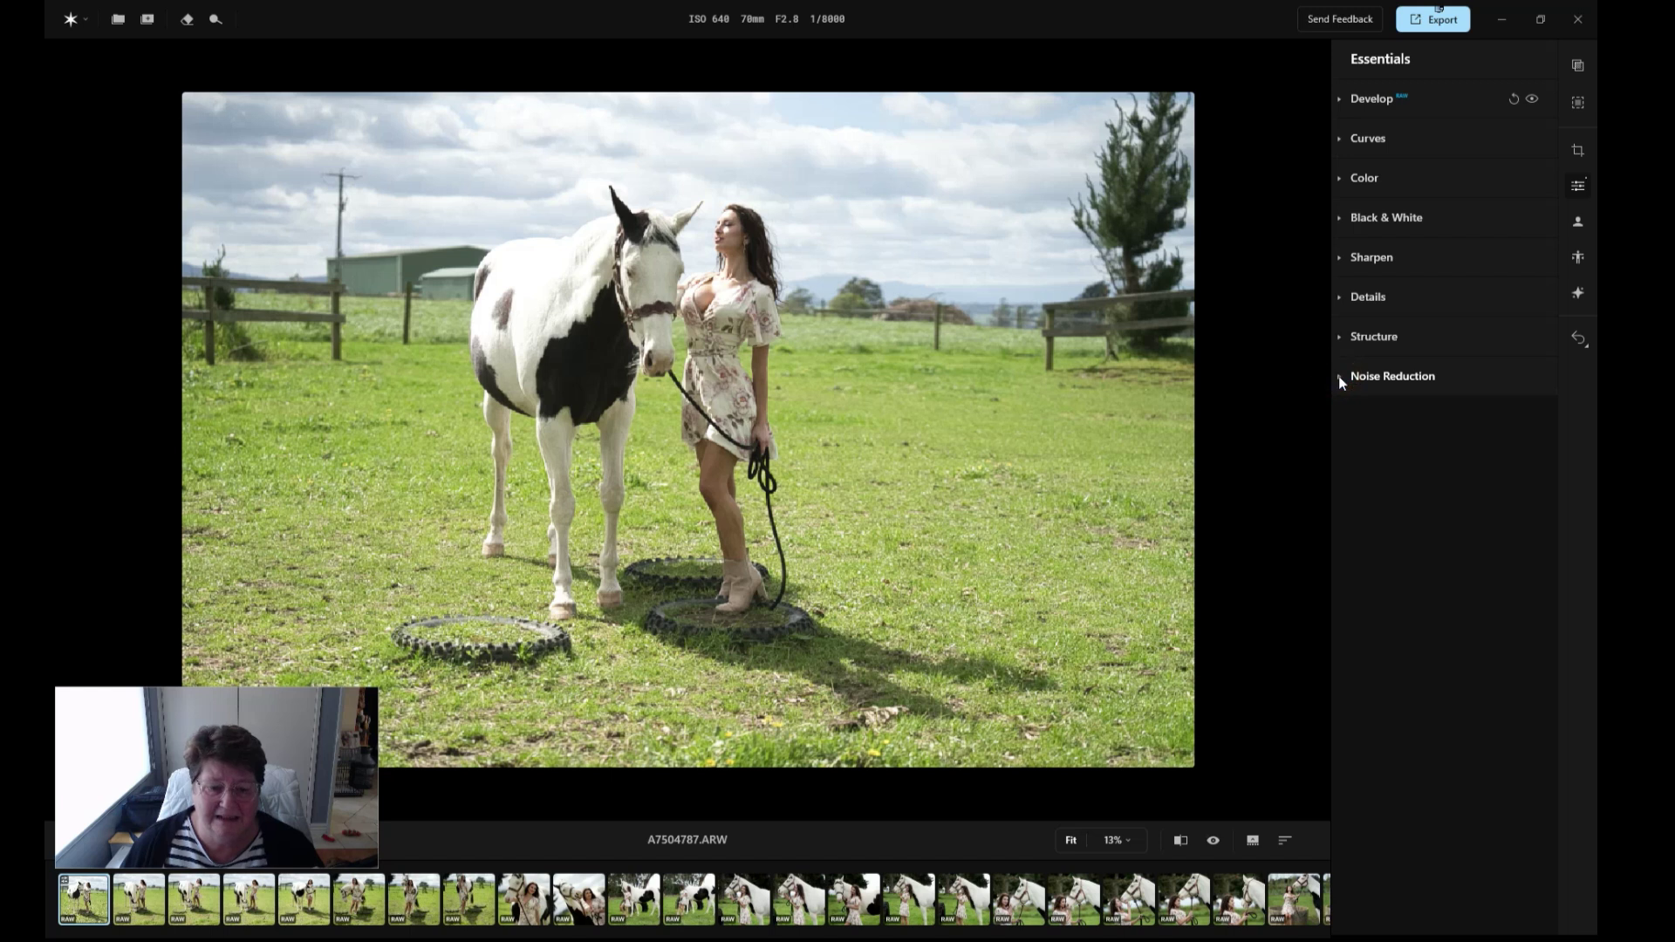
Open the seated portrait A7504911.ARW and compare its before and after versions in split view, including a close-up of the face.
left_click_drag(134, 938, 580, 939)
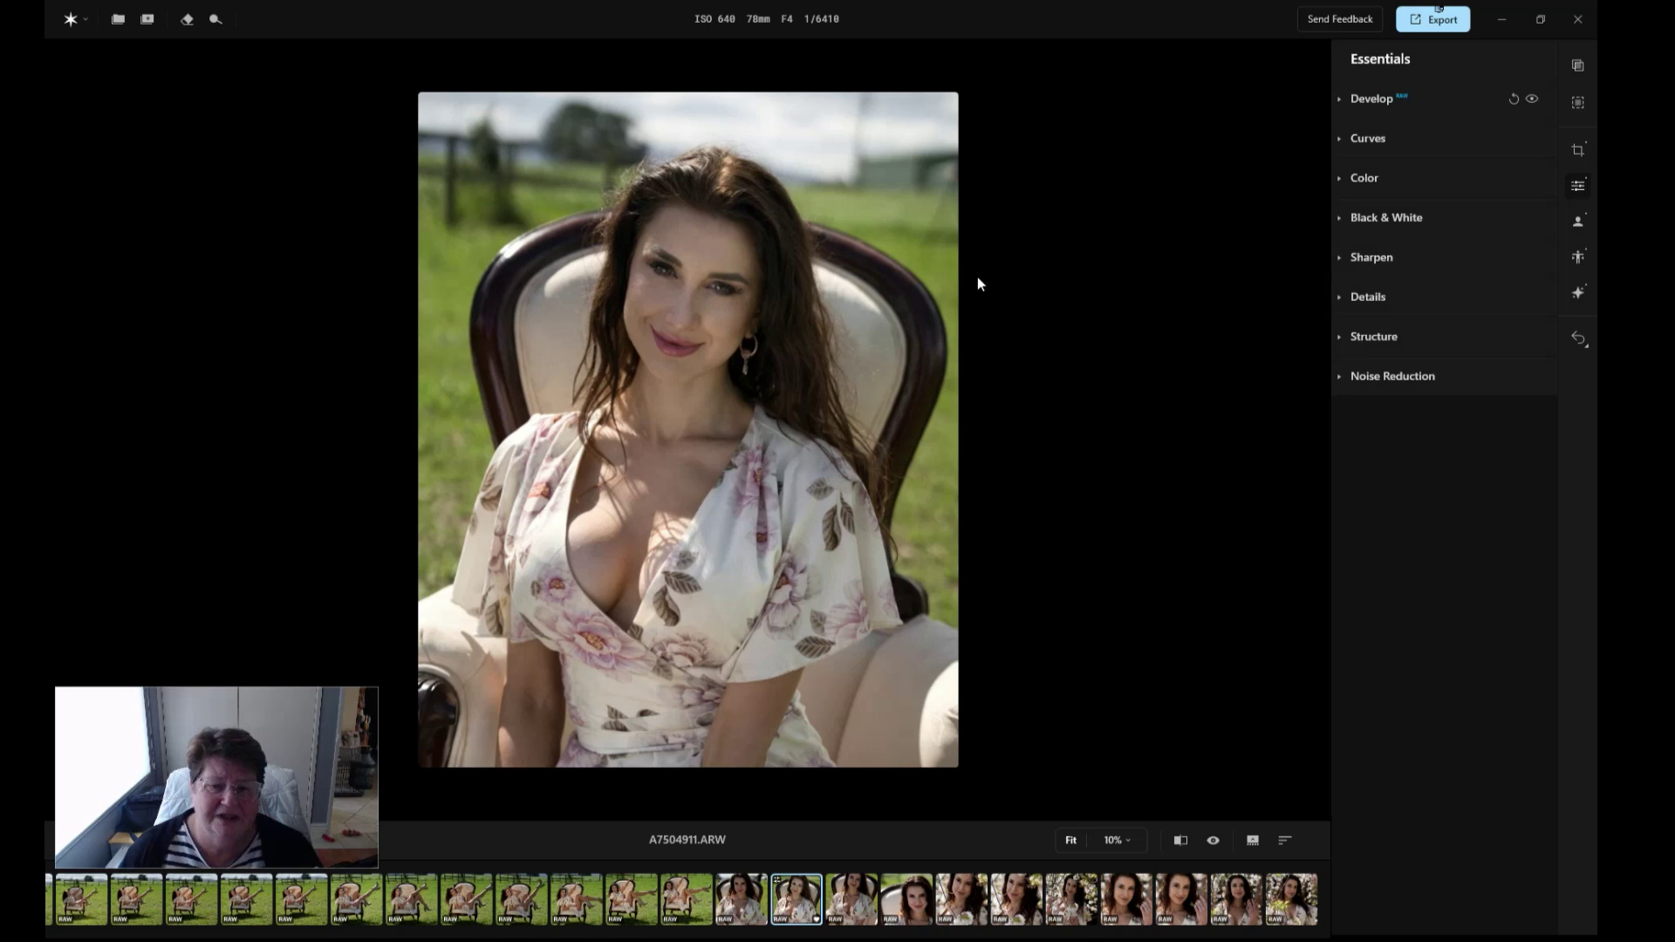
left_click(1180, 842)
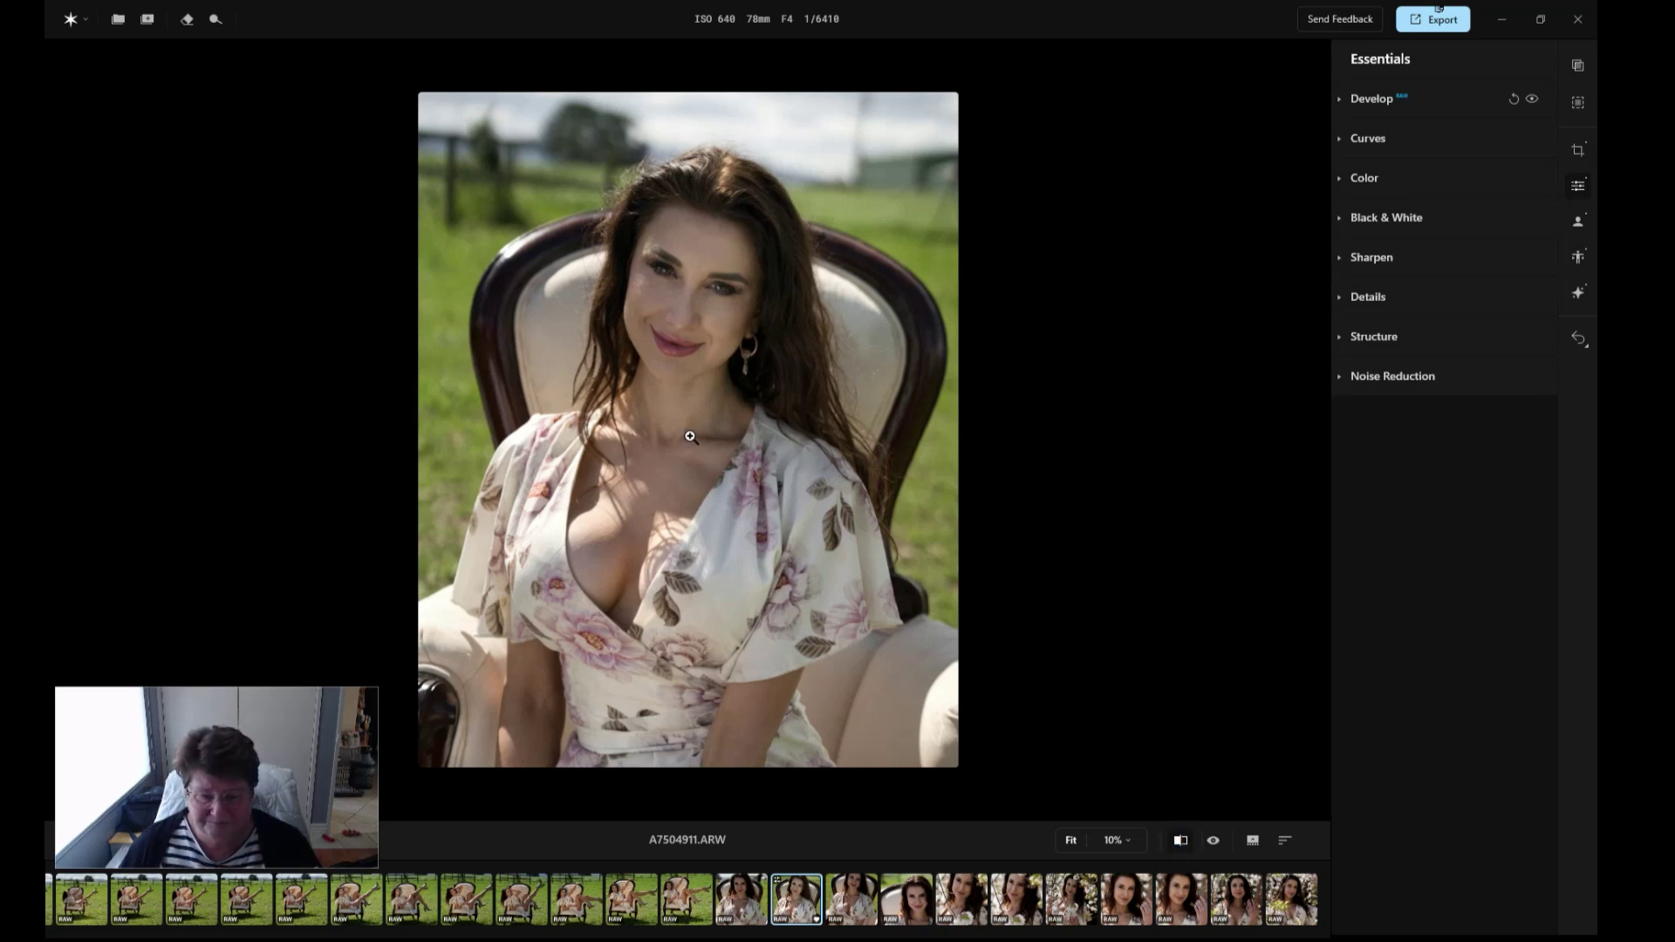
left_click(1180, 840)
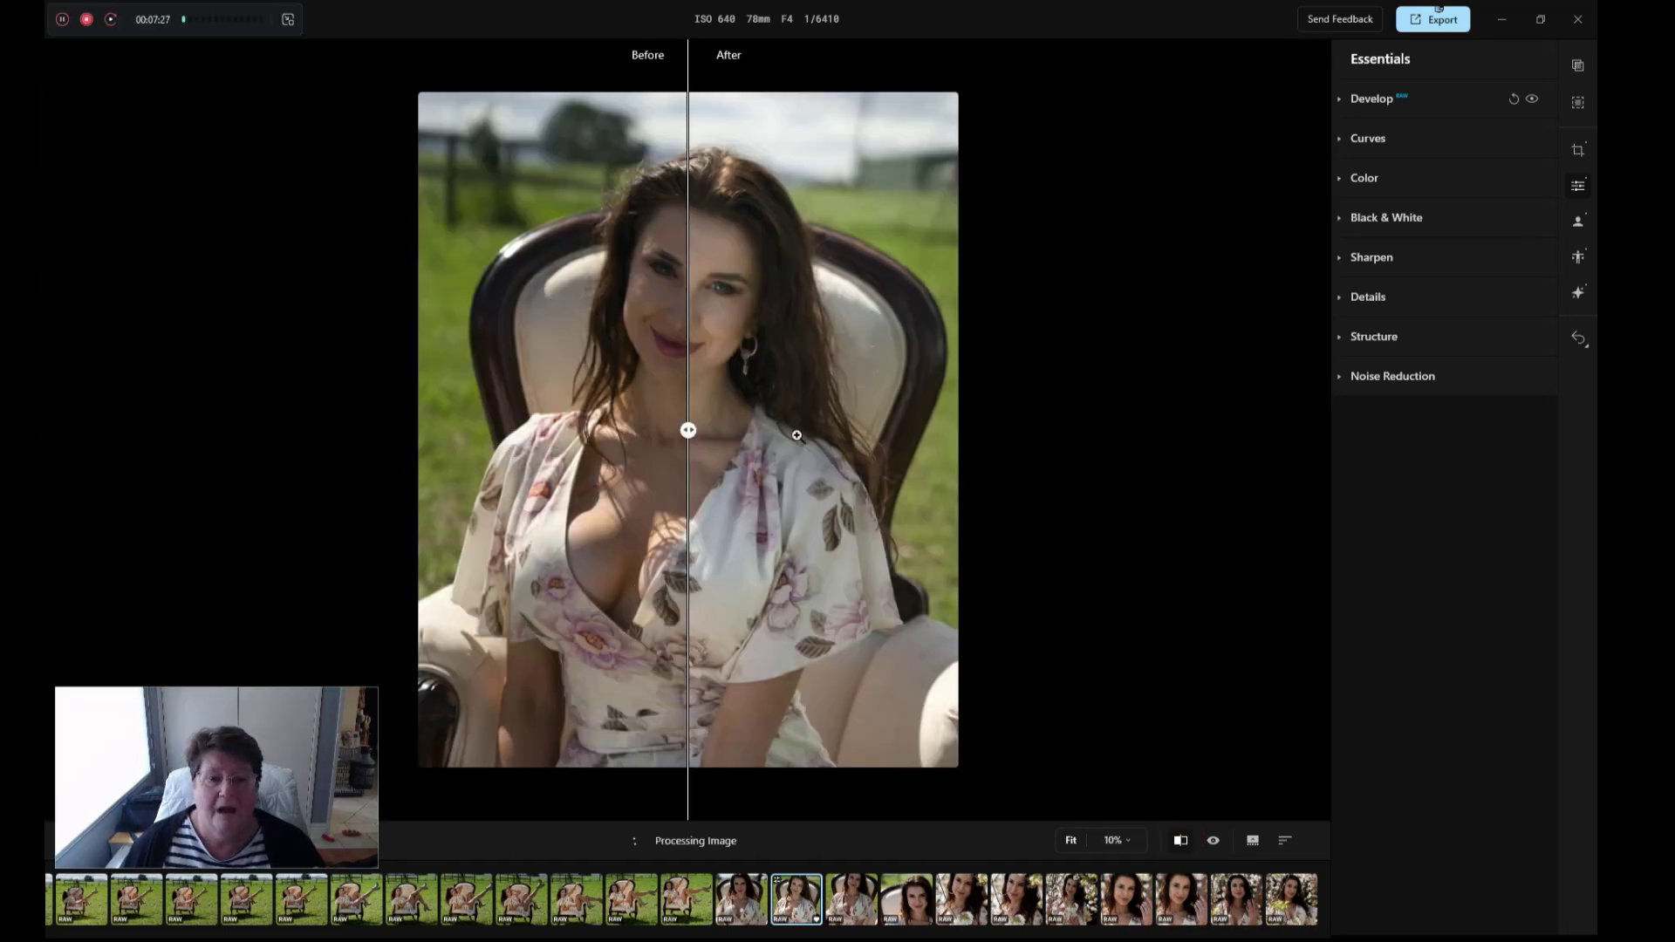
left_click_drag(689, 431, 1121, 436)
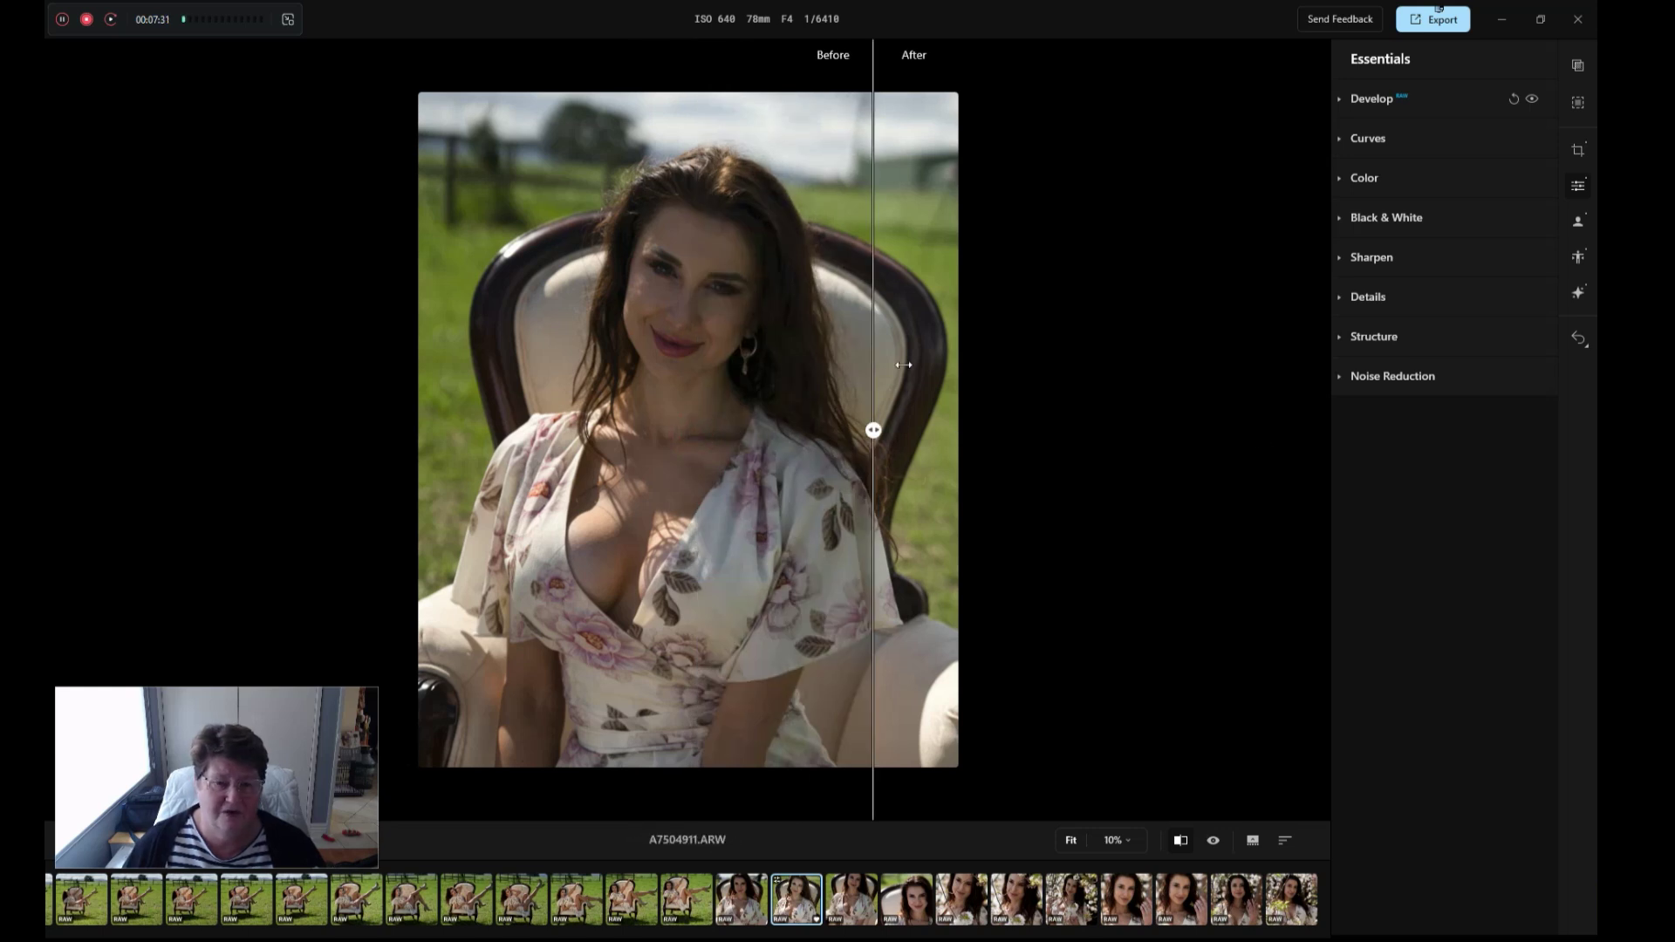
left_click(677, 313)
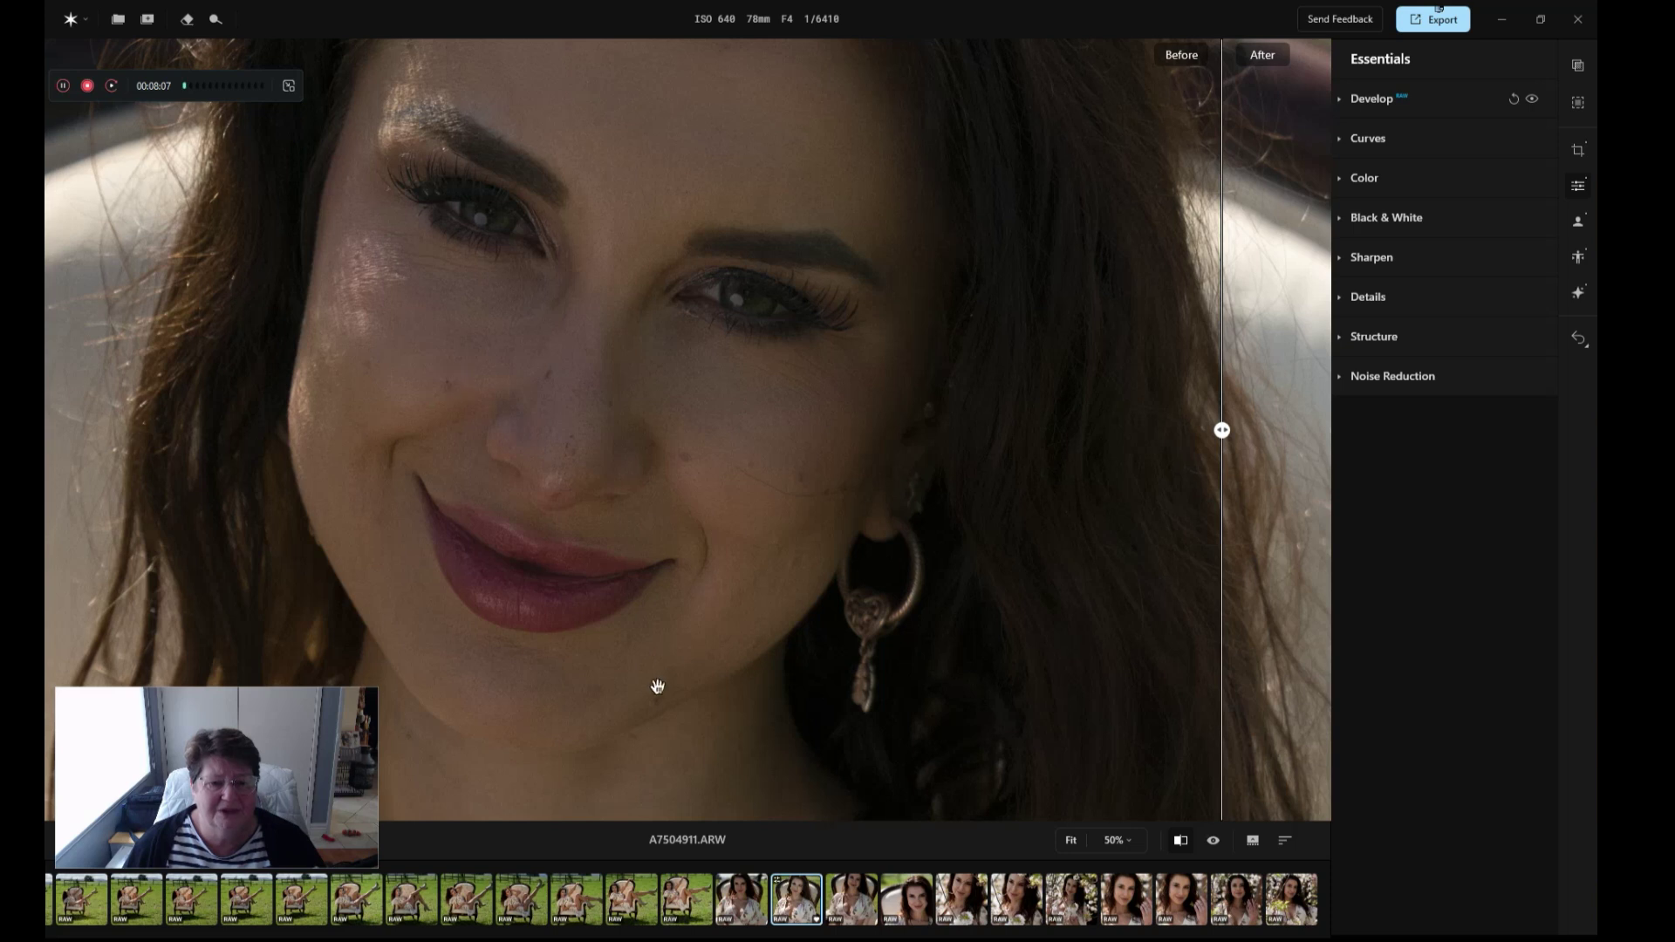
left_click_drag(1221, 430, 129, 406)
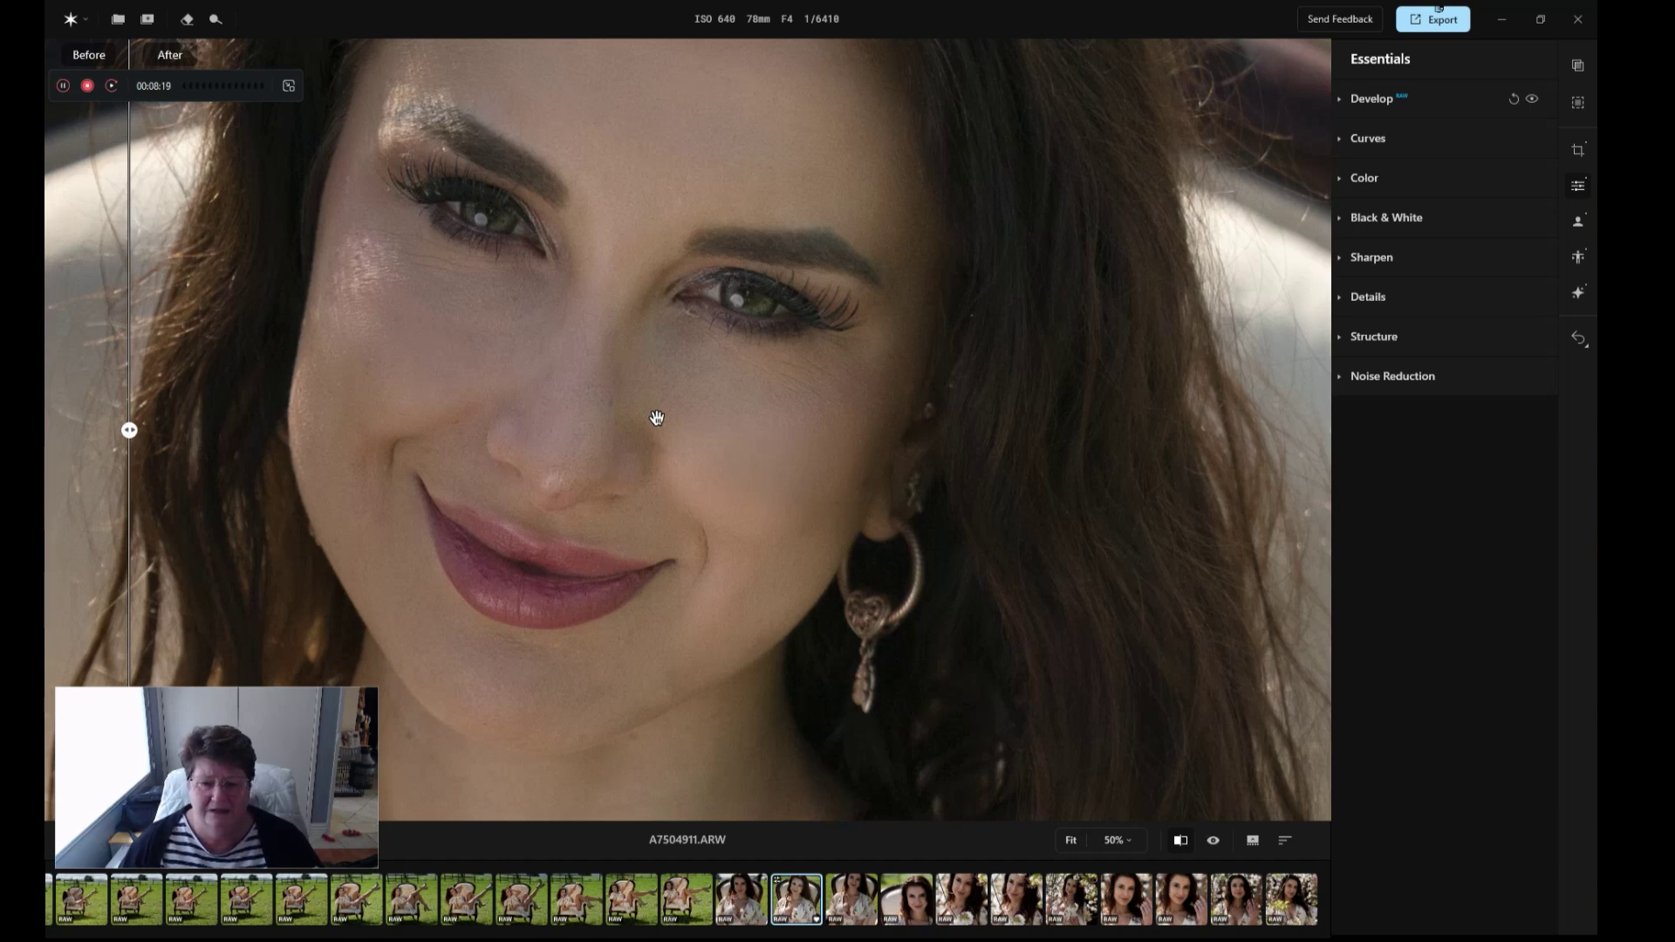
Open the blossom portrait A7504917.ARW and frame the woman's face at 25% zoom.
left_click(1127, 895)
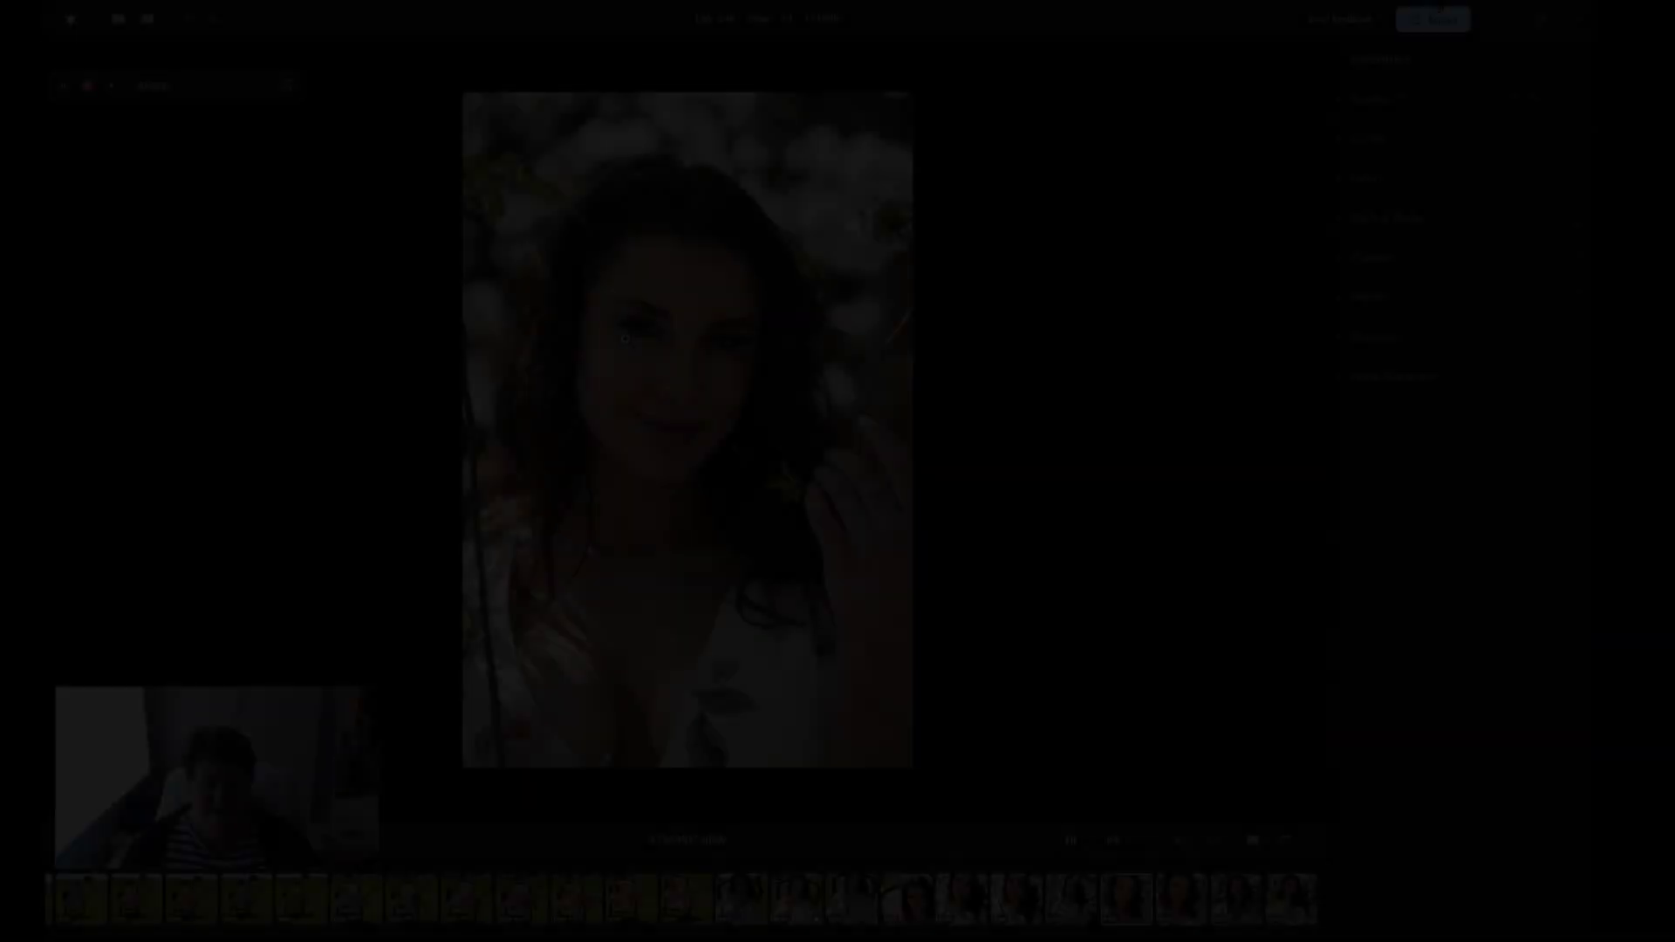
left_click(654, 331)
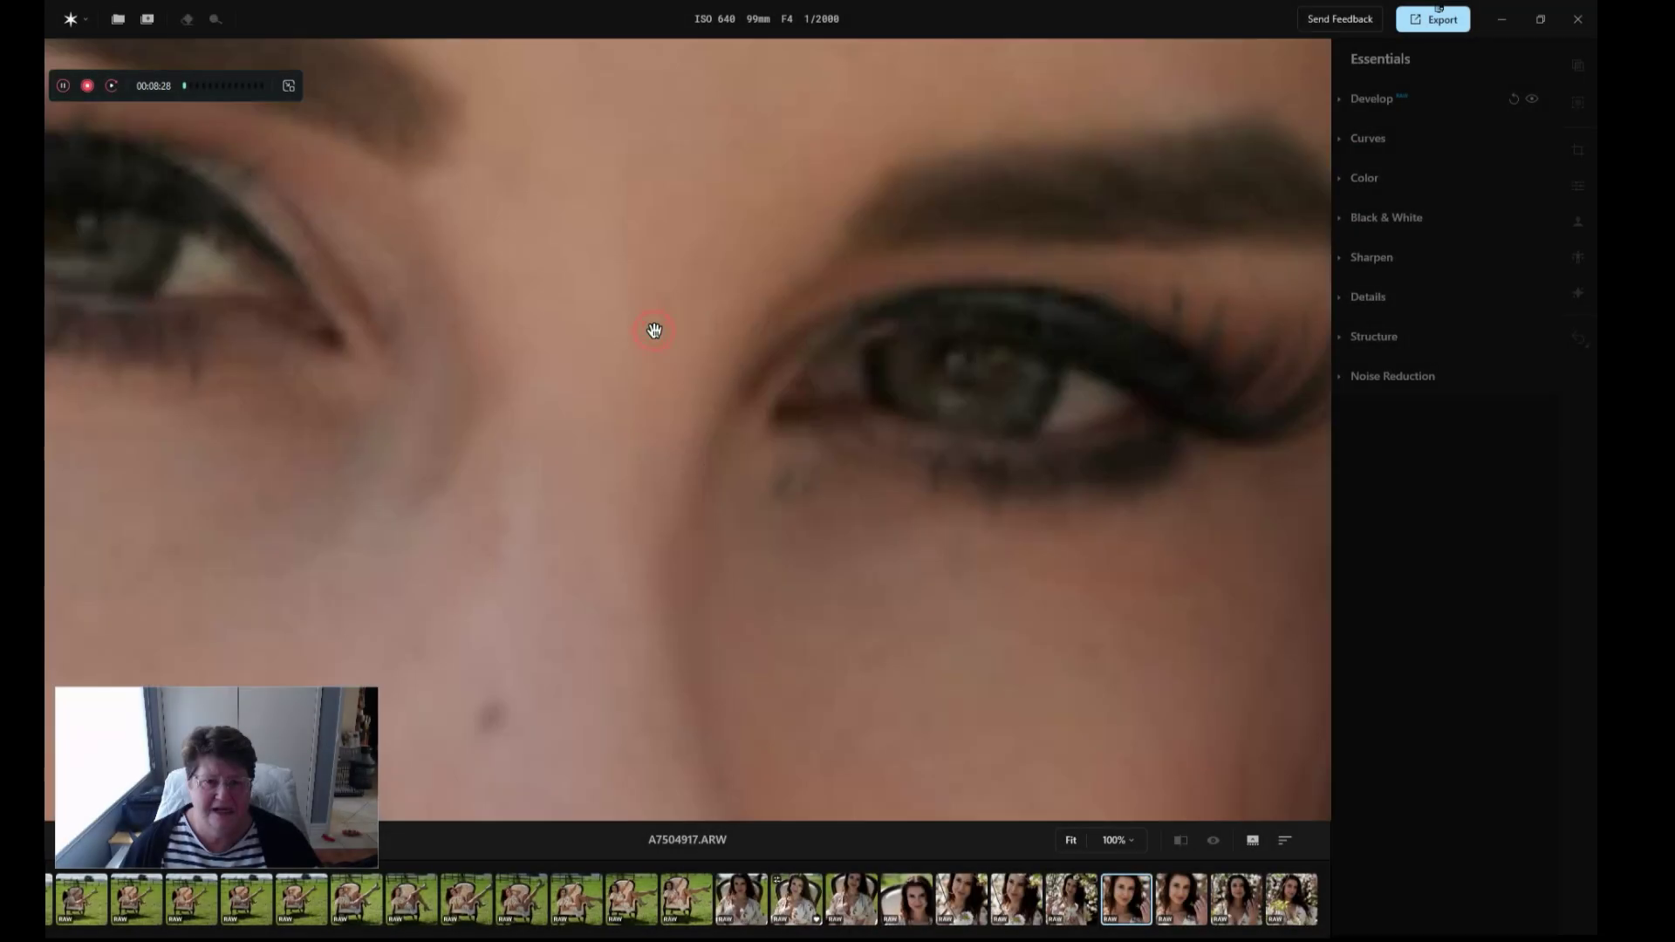
left_click(1107, 835)
left_click(1112, 686)
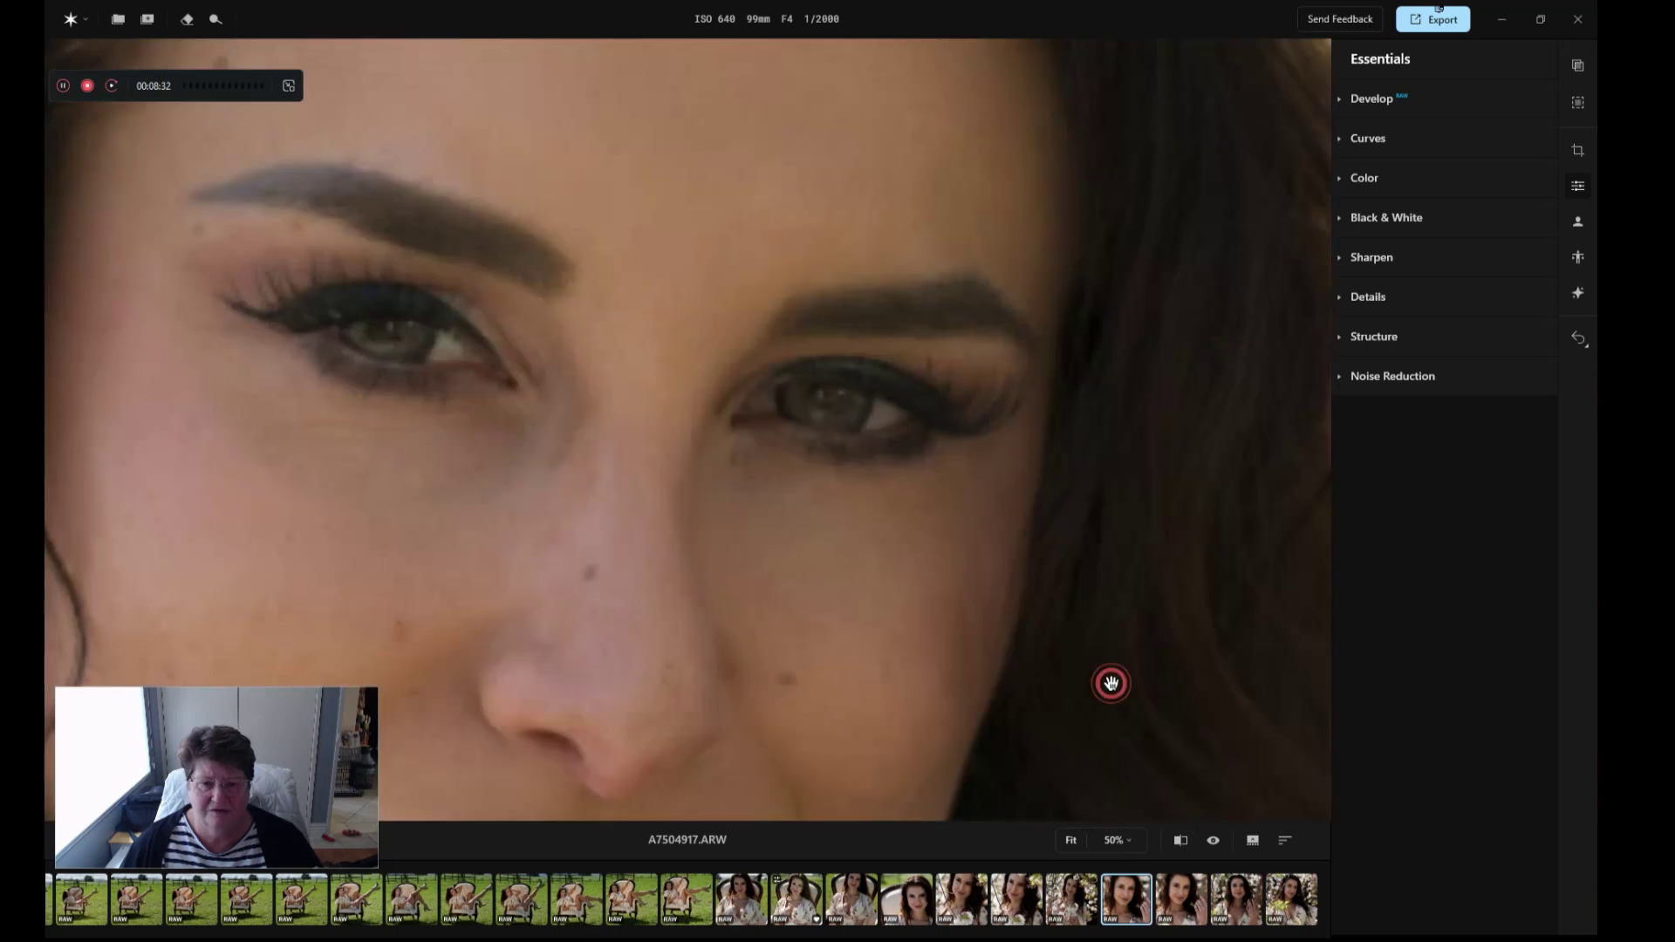
left_click(1119, 840)
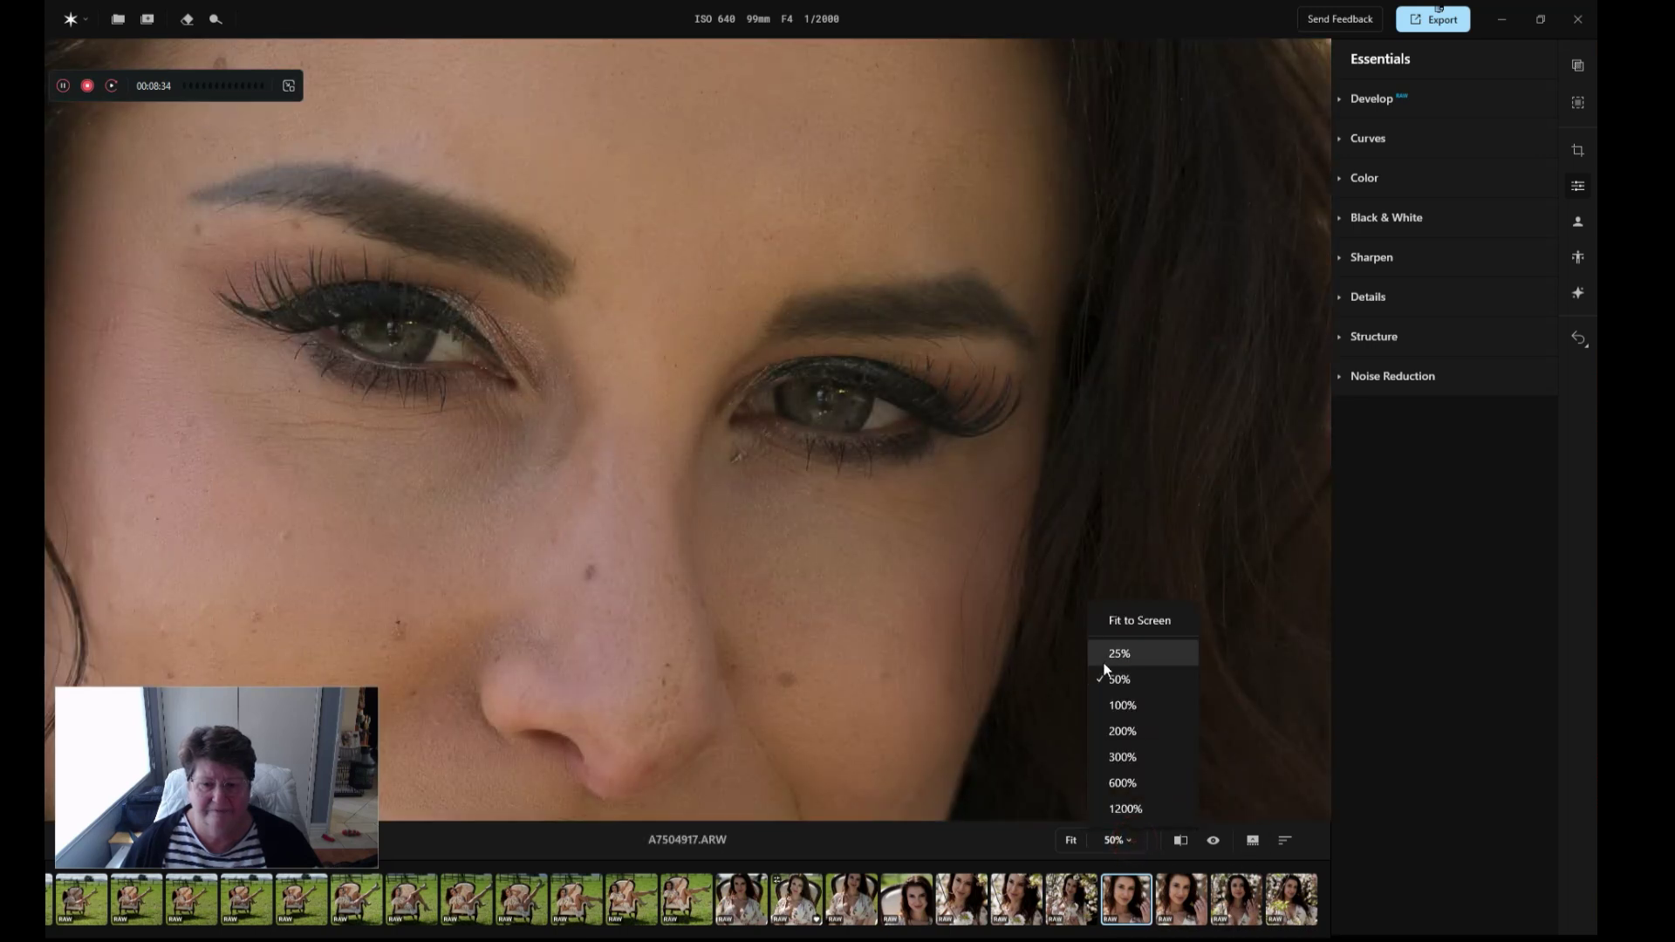
left_click(1106, 656)
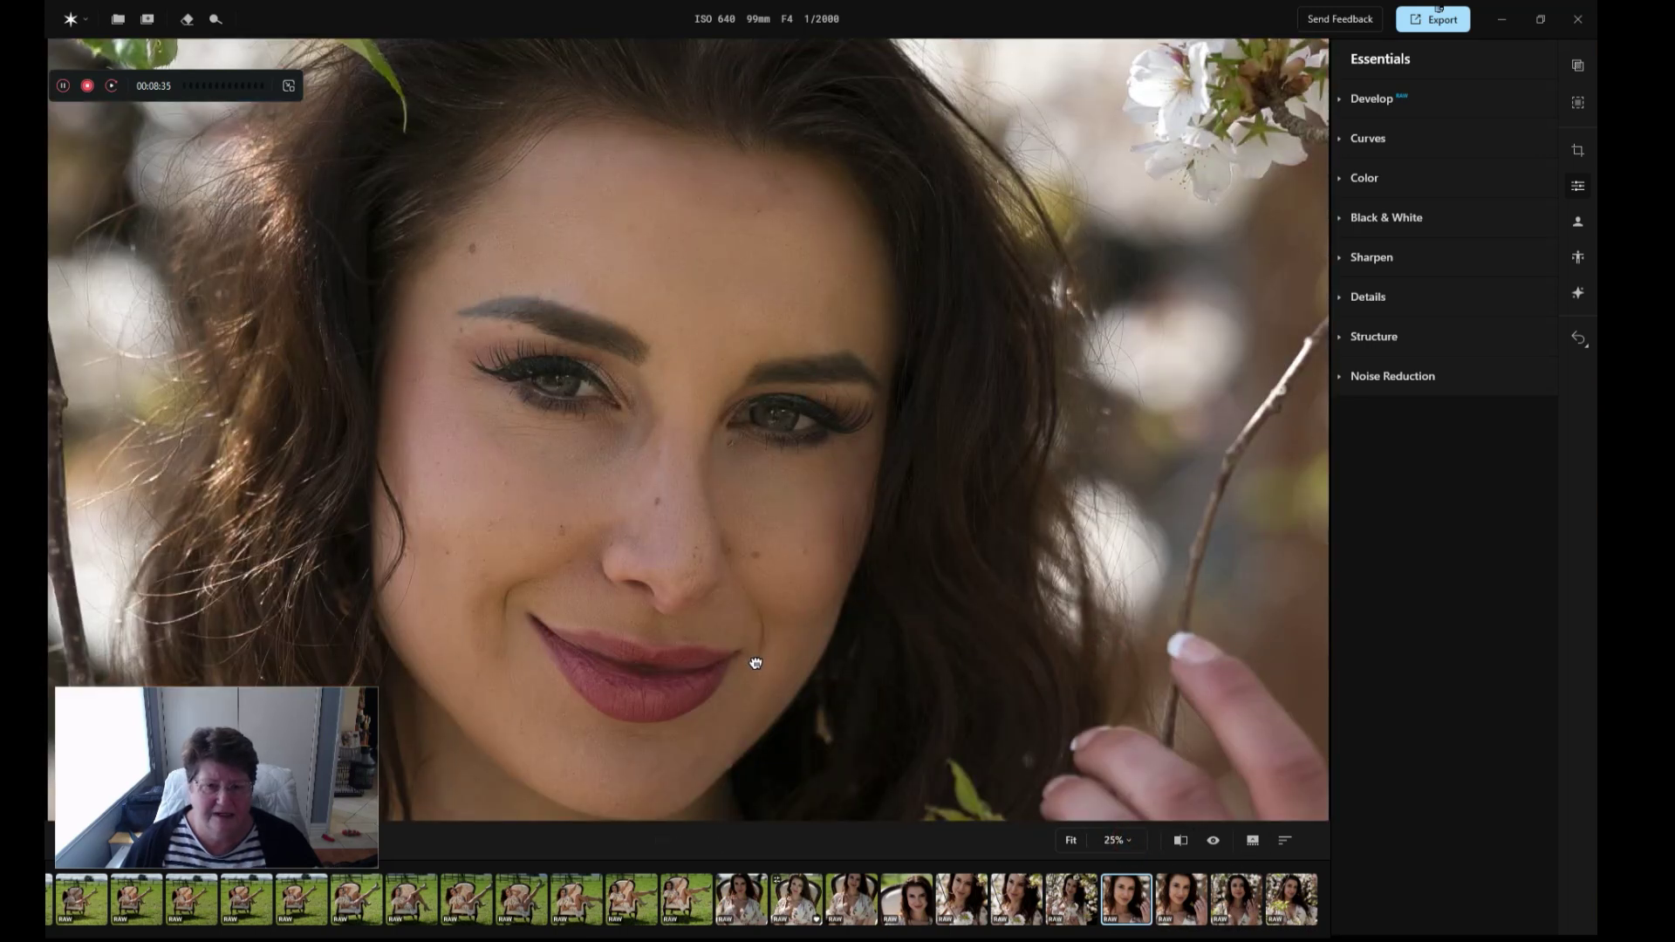
left_click_drag(756, 661, 815, 577)
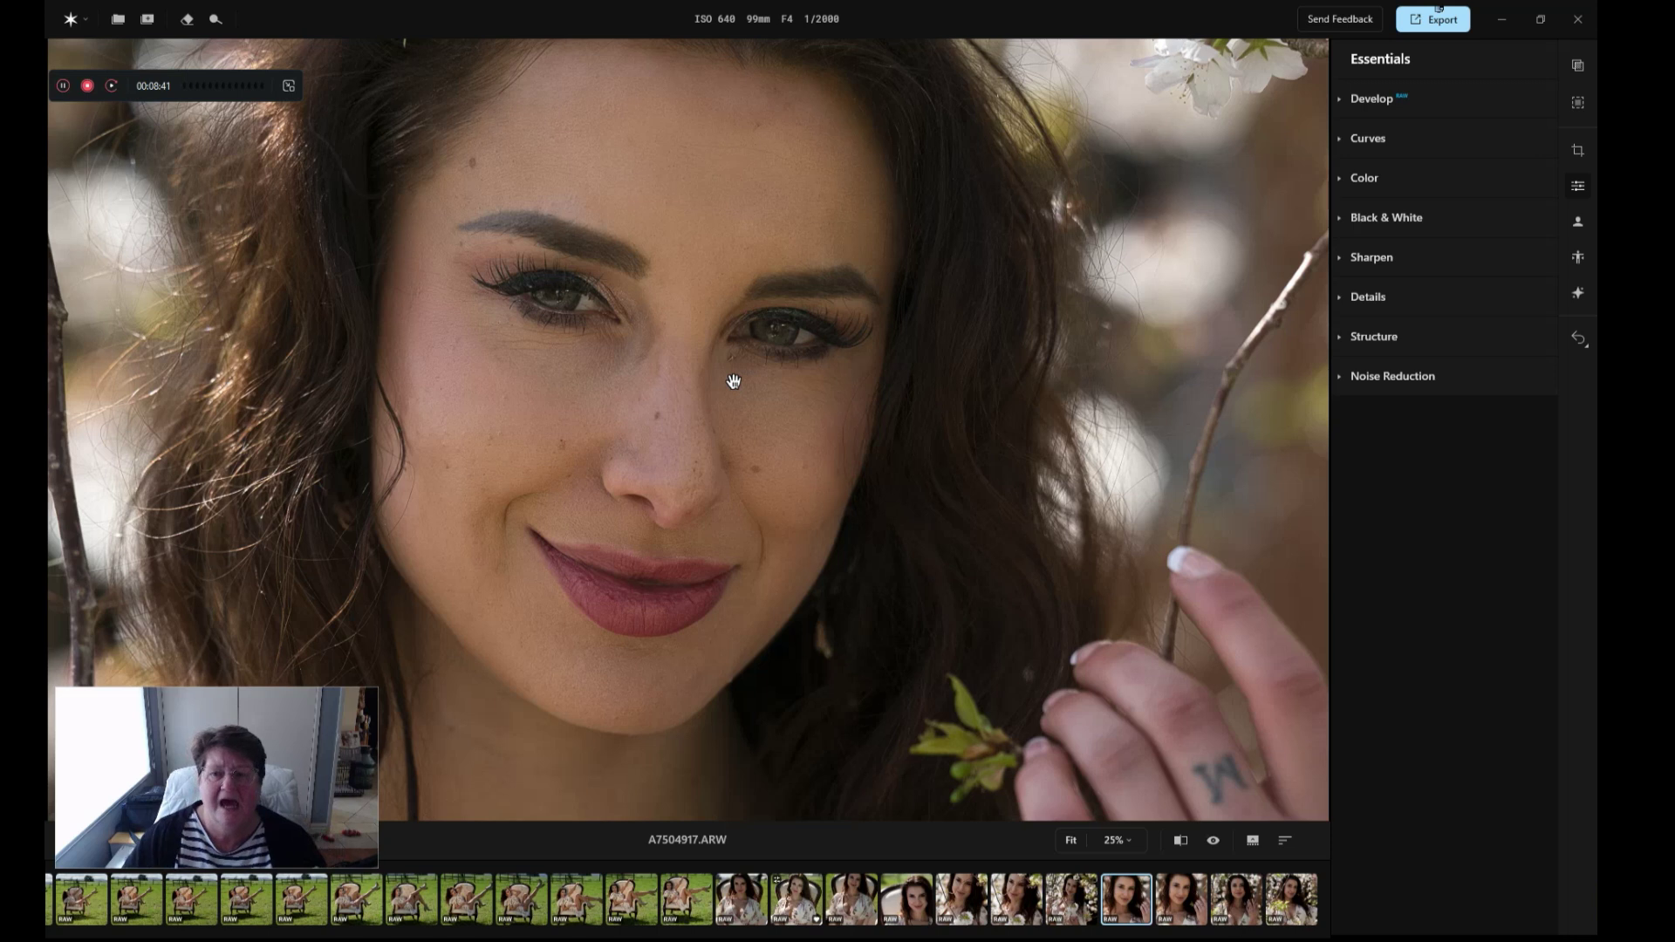
Switch to the Retouch tools, examine the People section and collapse it to focus on the Skin settings.
left_click(1578, 223)
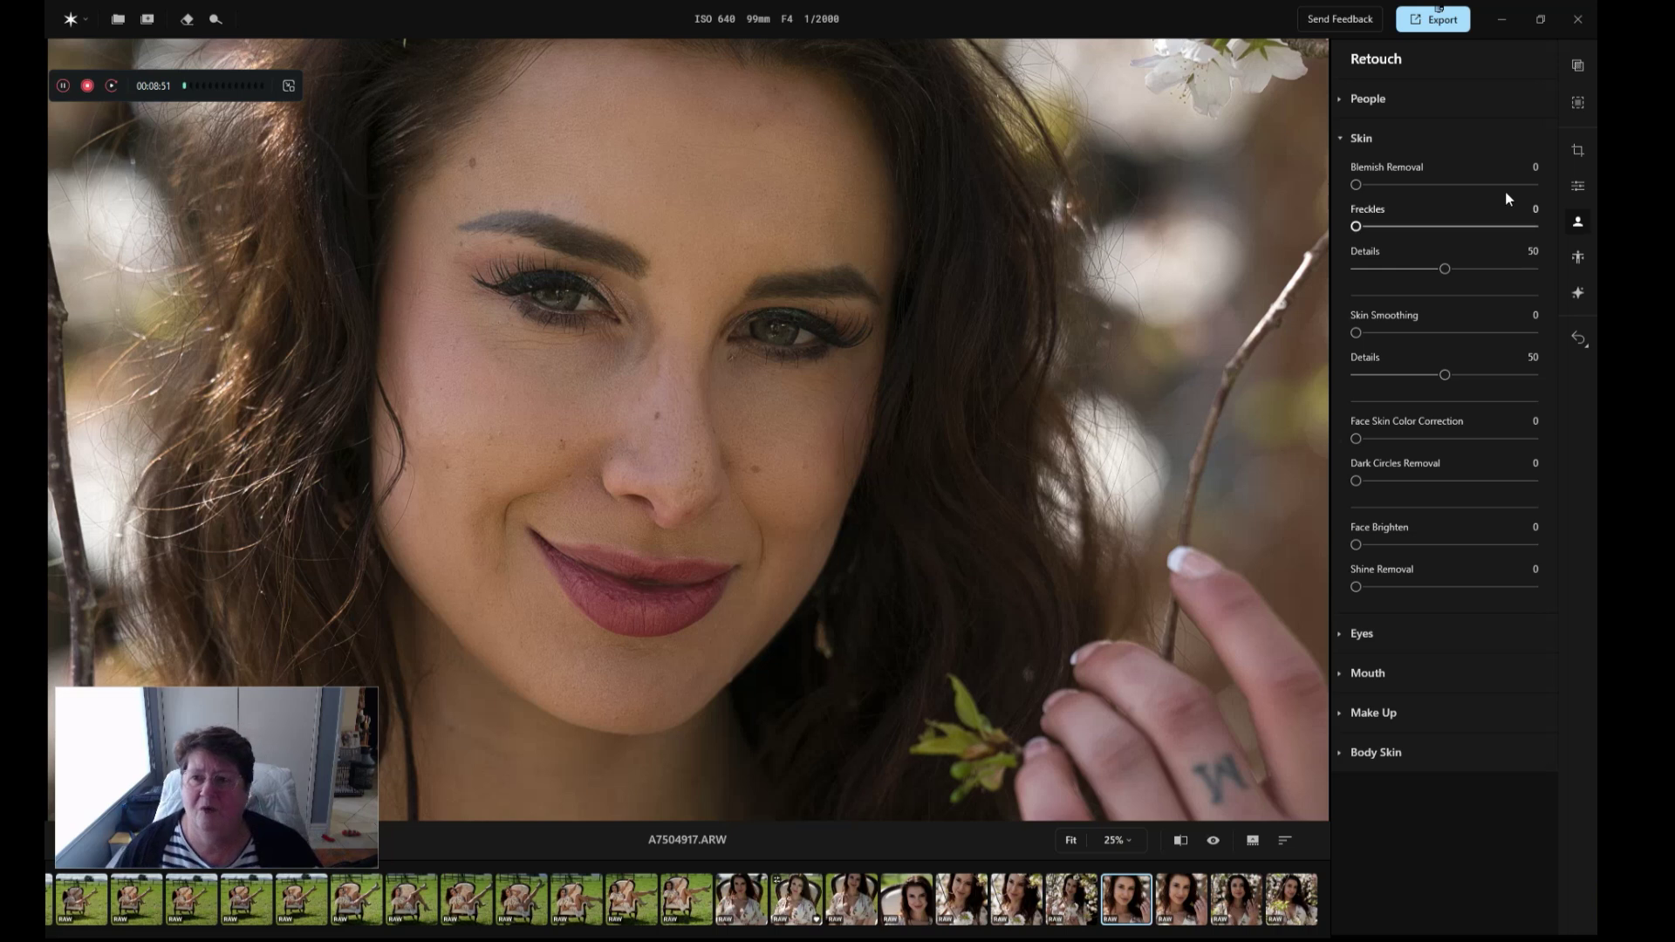
left_click(1340, 100)
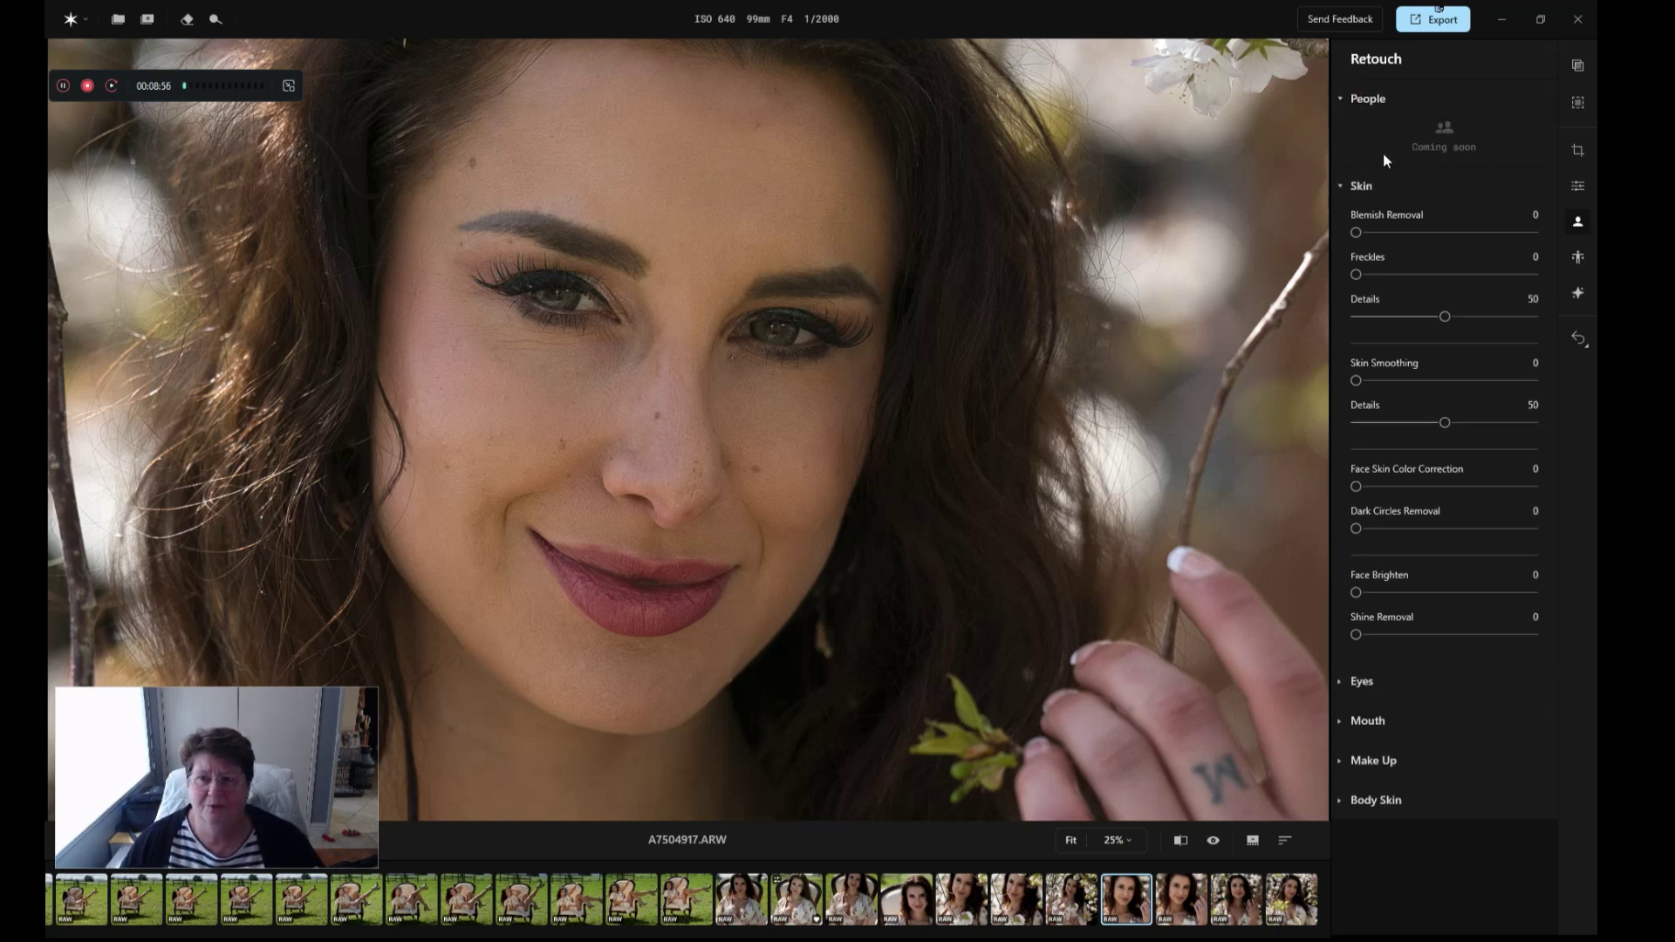
left_click(1341, 98)
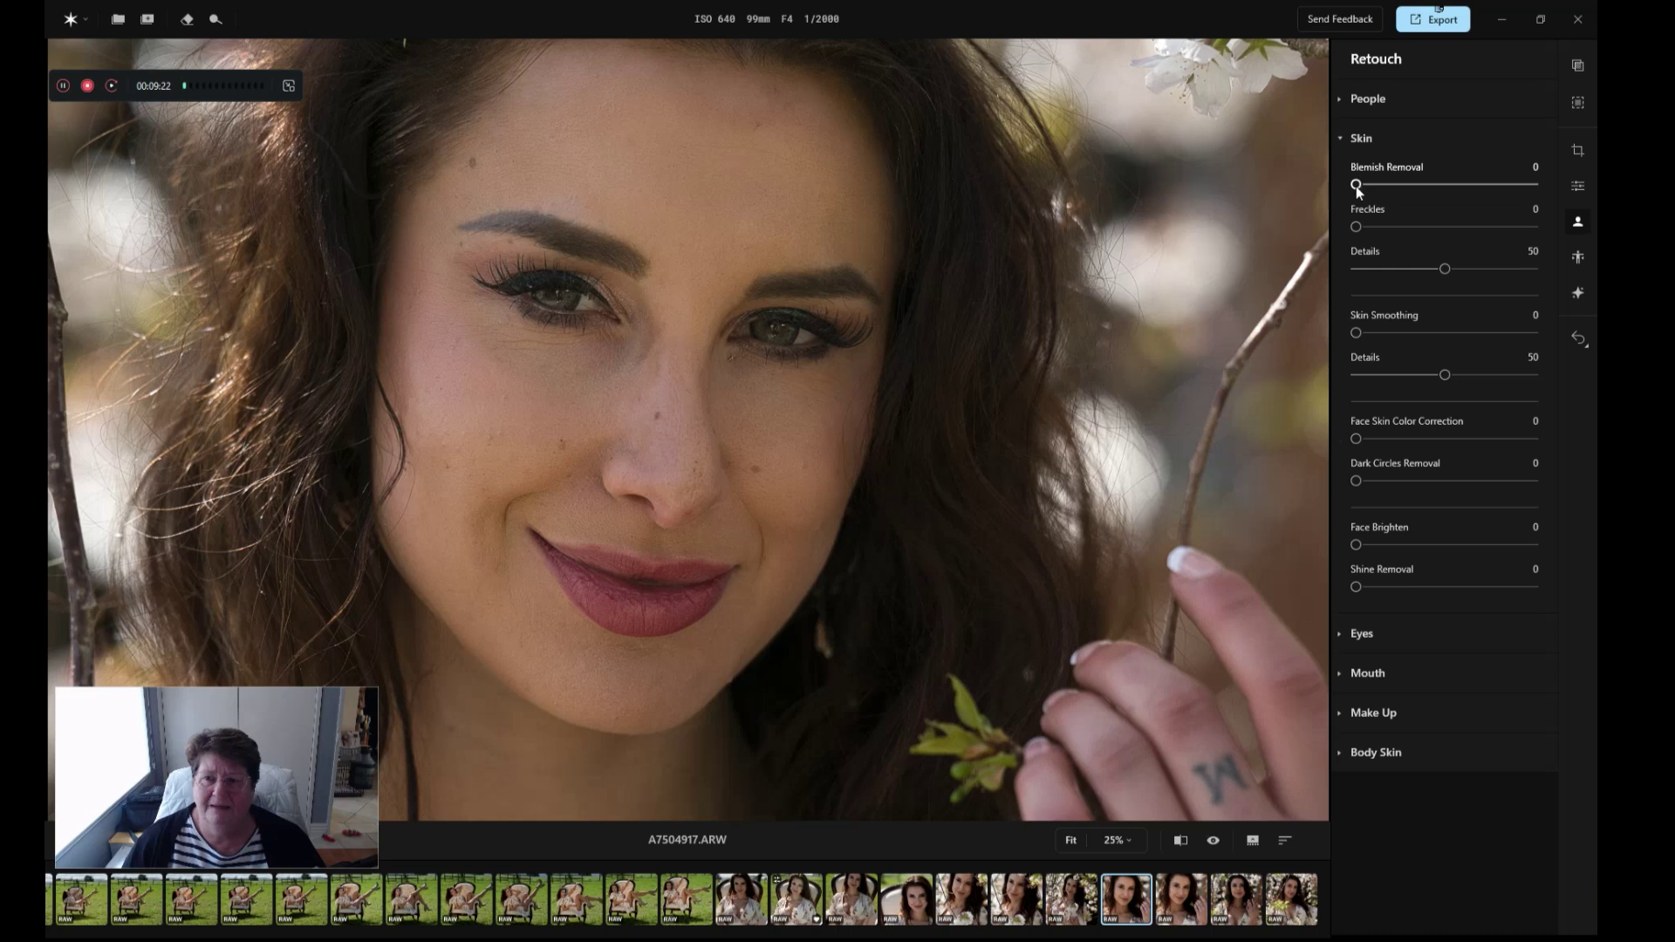
Set the skin's Blemish Removal to 100 and compare the face before and after in split view.
left_click_drag(1356, 185, 1431, 187)
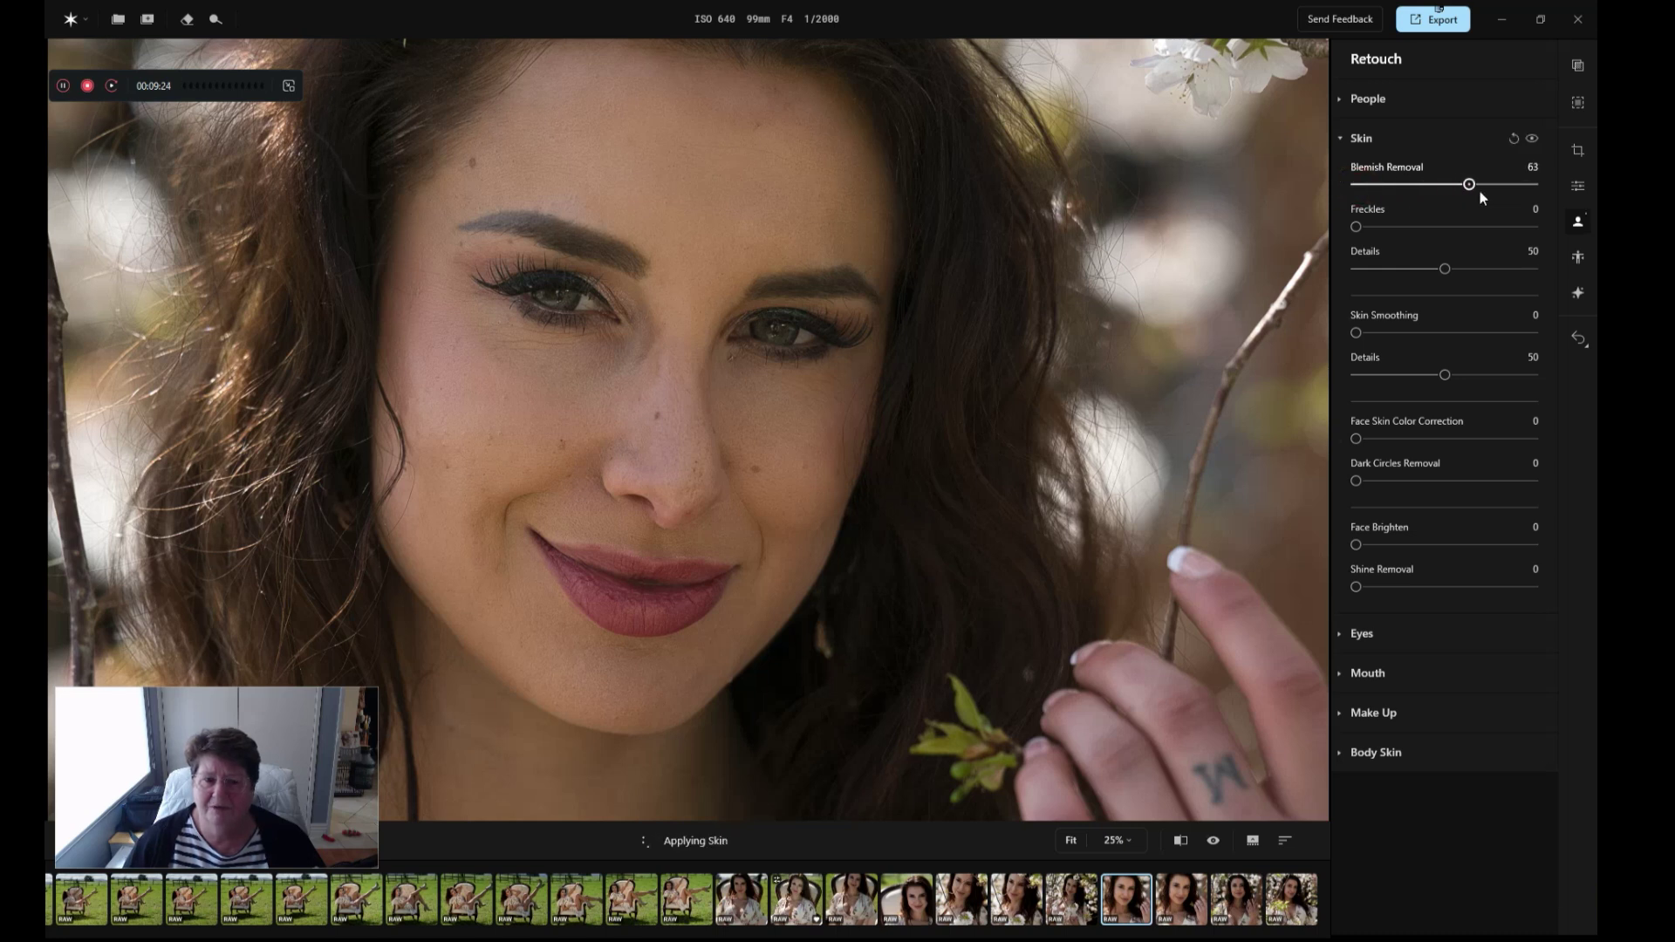
left_click_drag(1541, 195, 1546, 195)
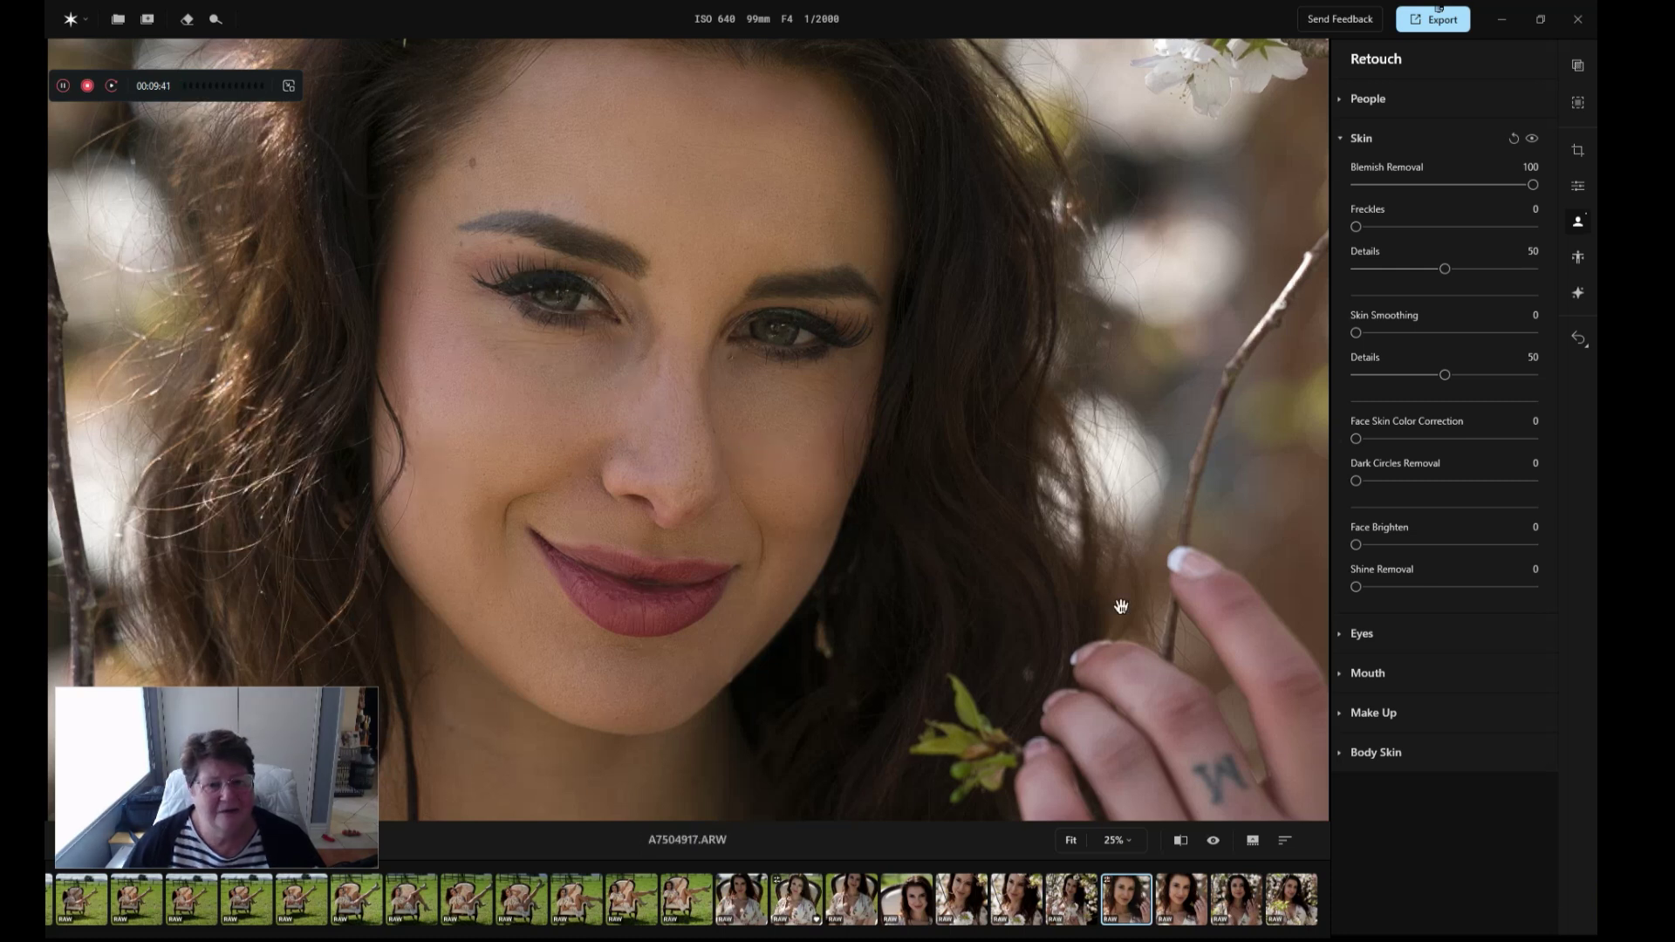
left_click(1181, 842)
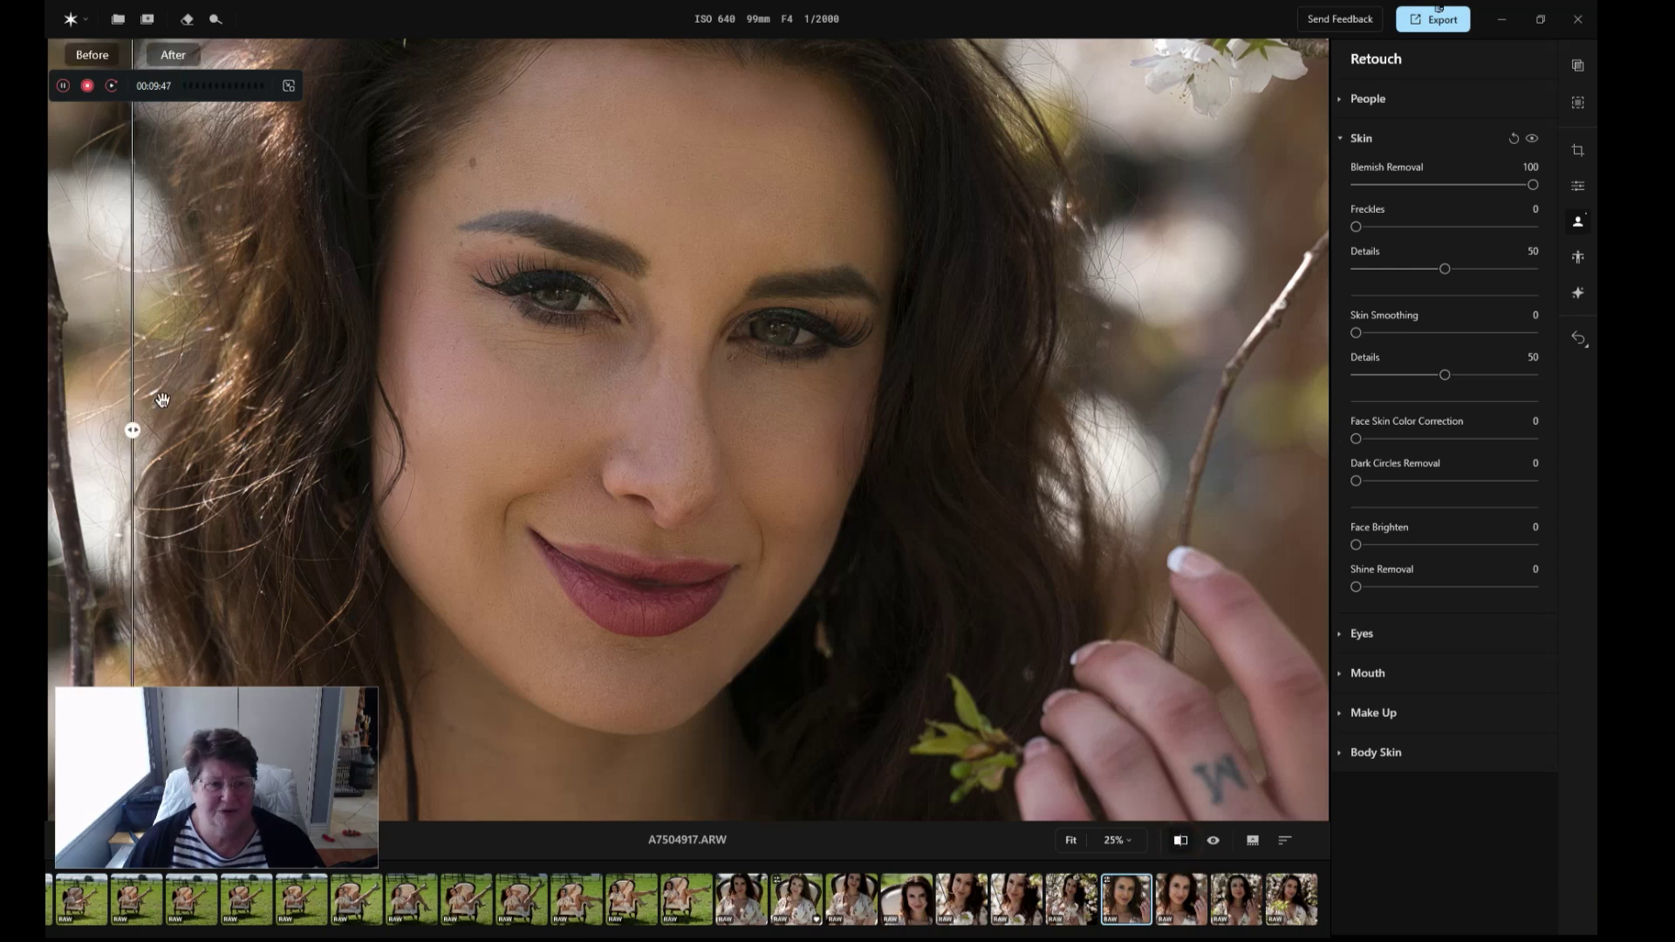
left_click_drag(133, 429, 264, 379)
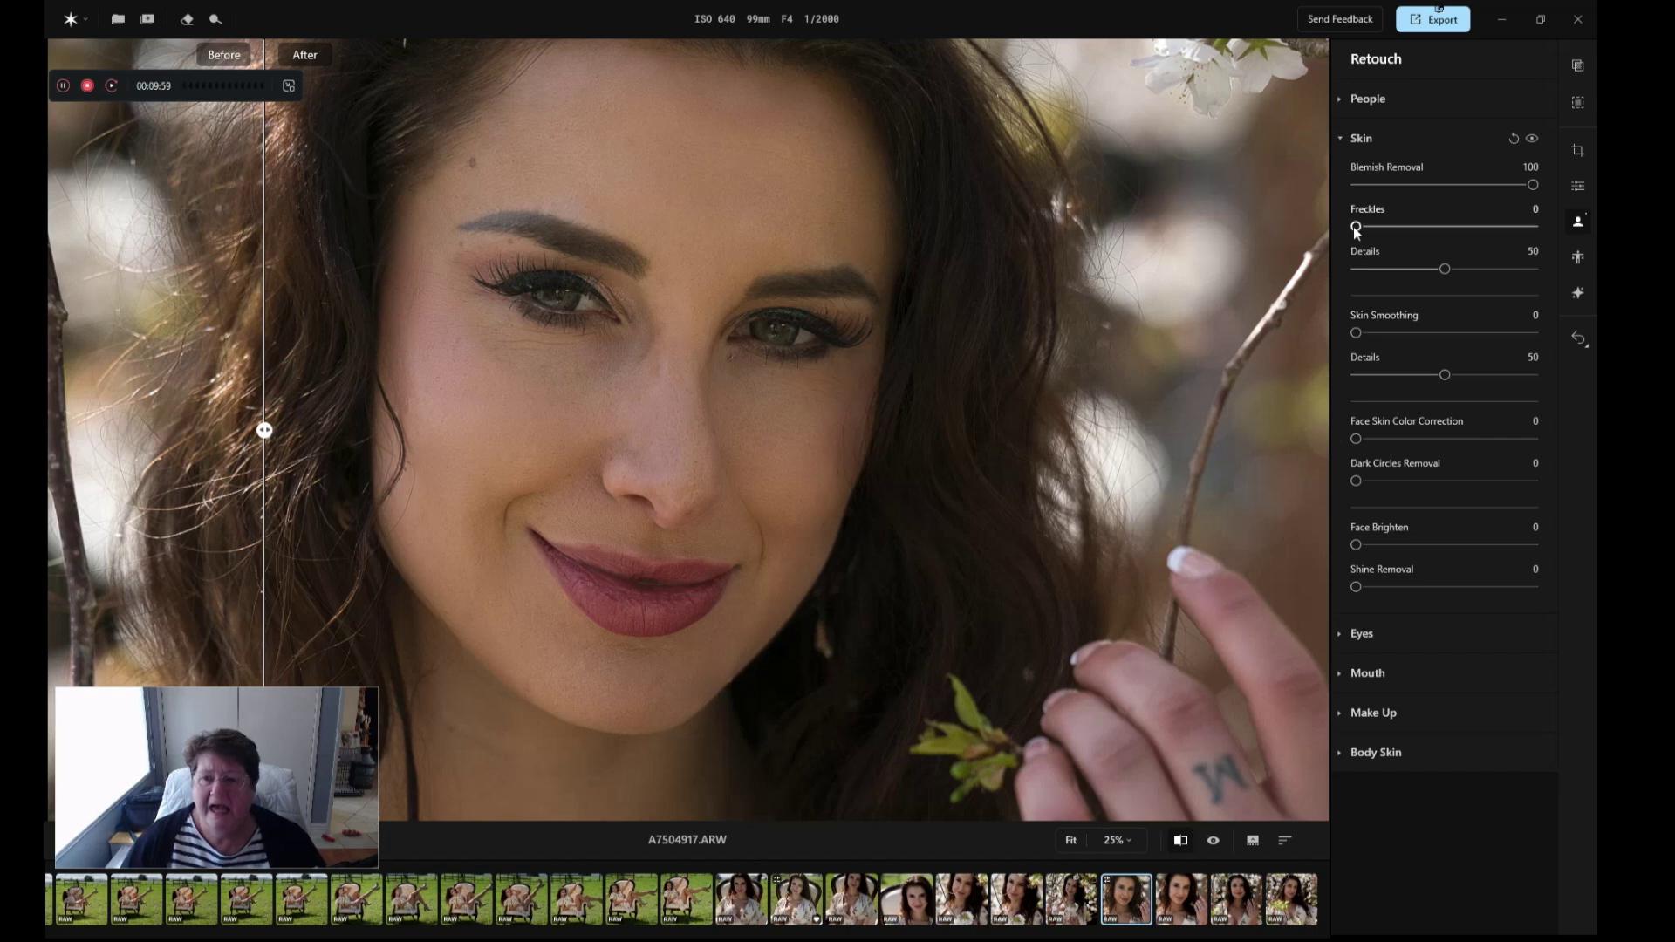
Test the Freckles adjustment and set Skin Smoothing to 22, checking the smoothing in the before/after split view.
mouse_move(1356, 230)
left_mouse_down()
mouse_move(1440, 240)
mouse_move(1323, 234)
left_mouse_up()
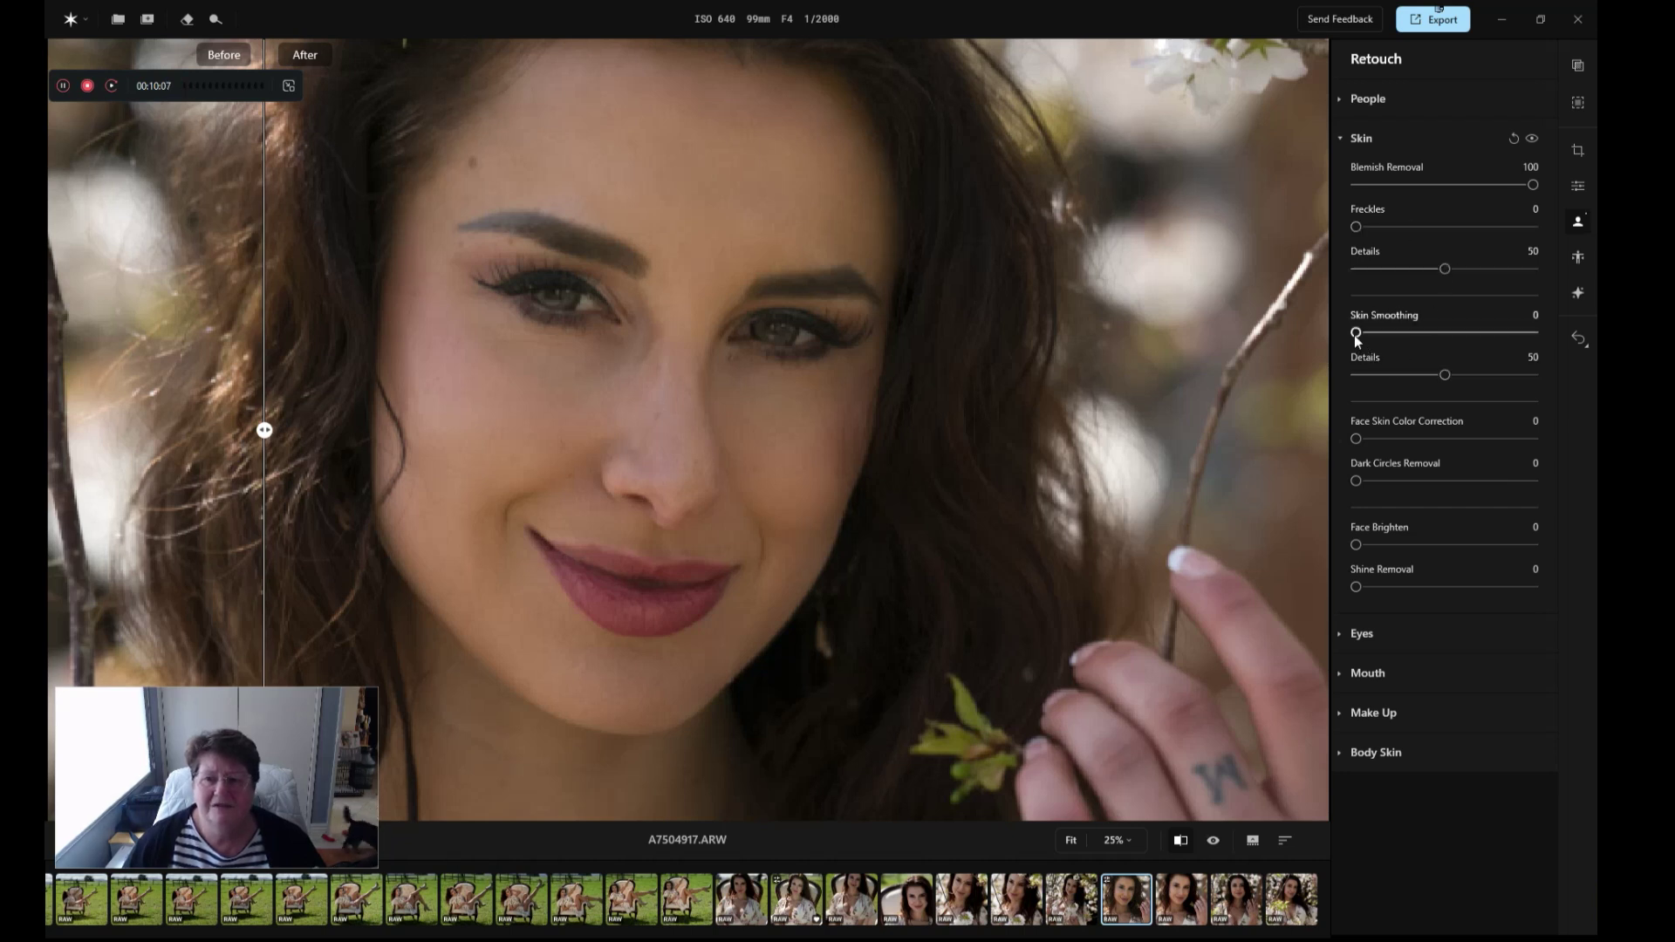
left_click_drag(1356, 337, 1464, 340)
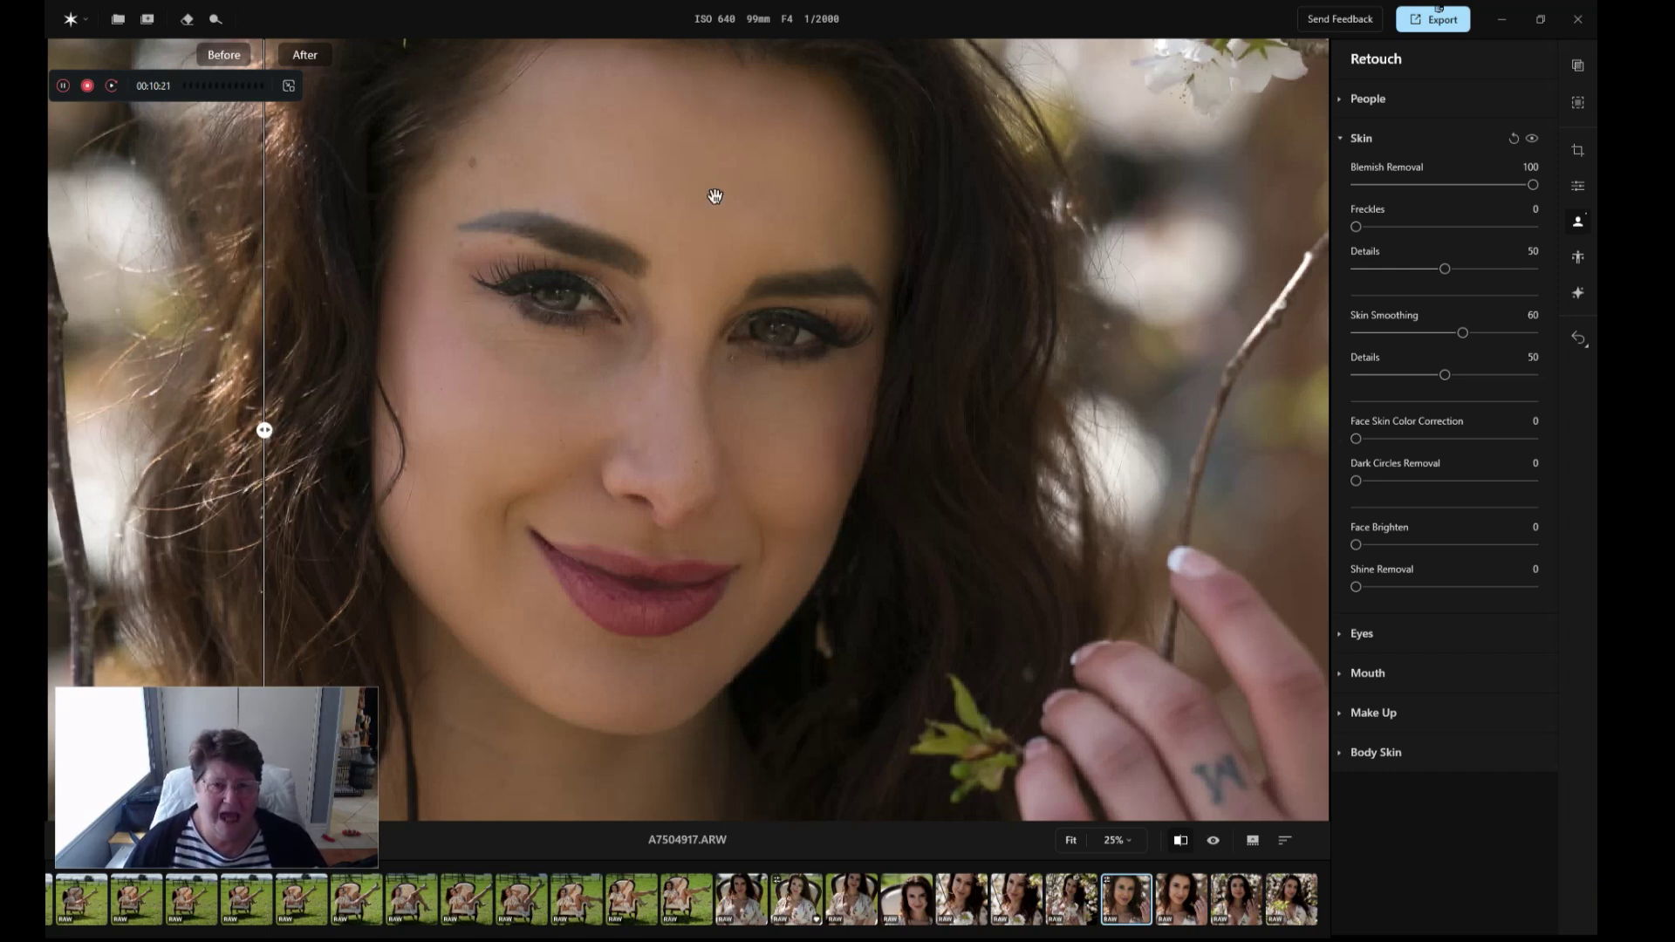
left_click_drag(264, 430, 462, 430)
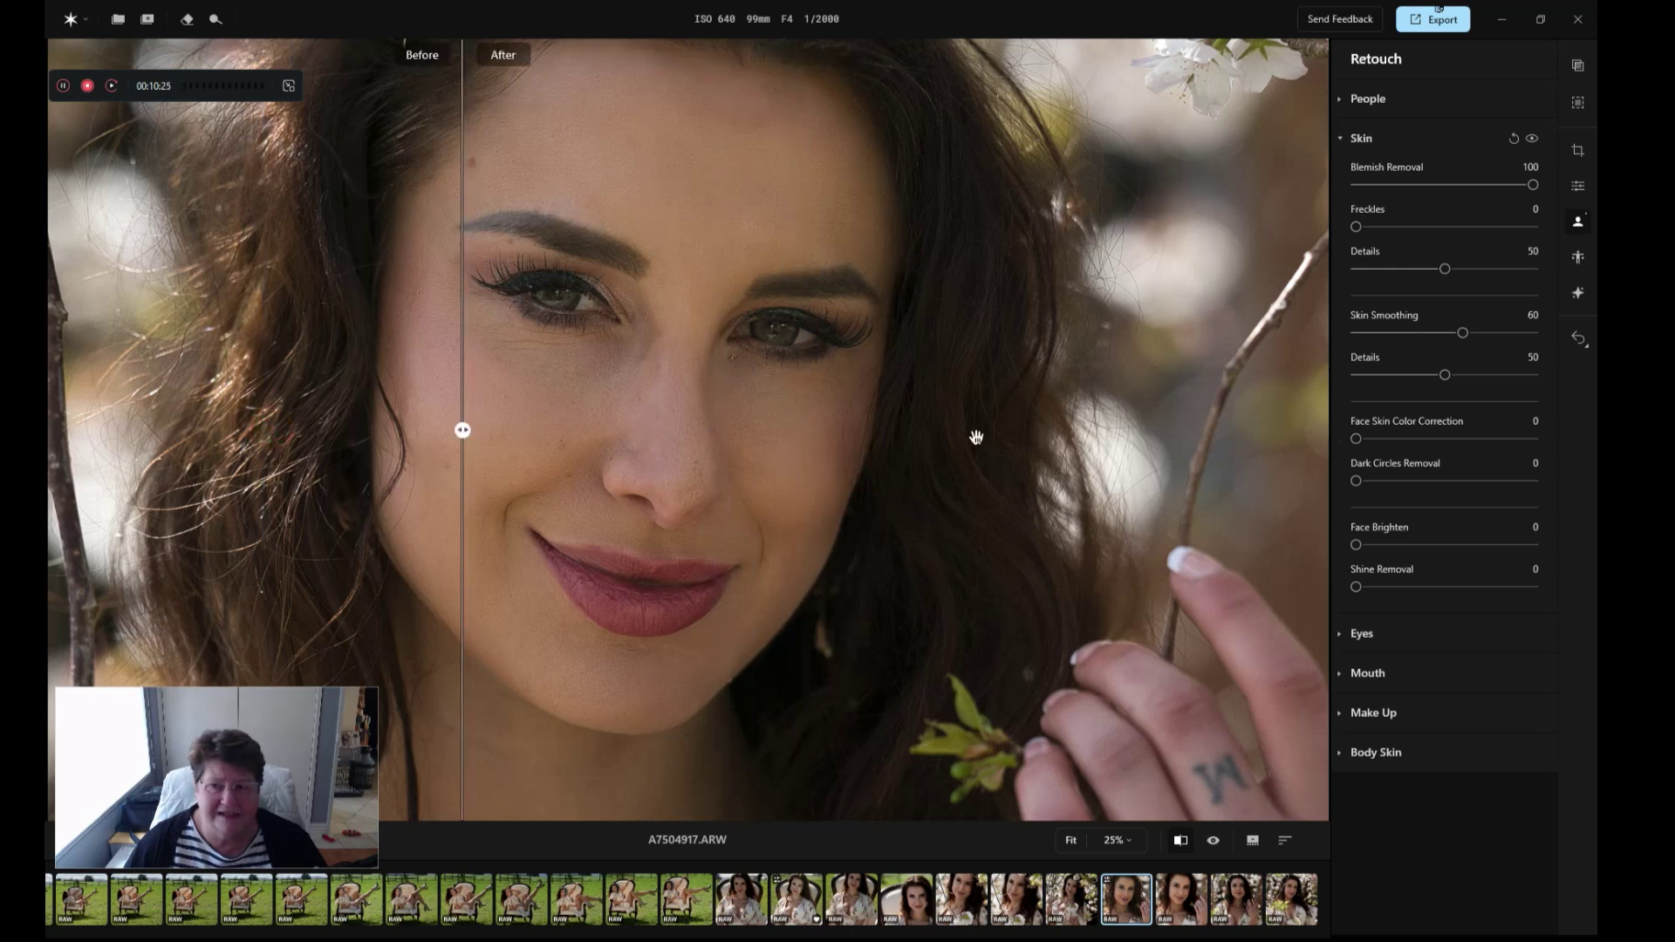
left_click_drag(1459, 337, 1393, 335)
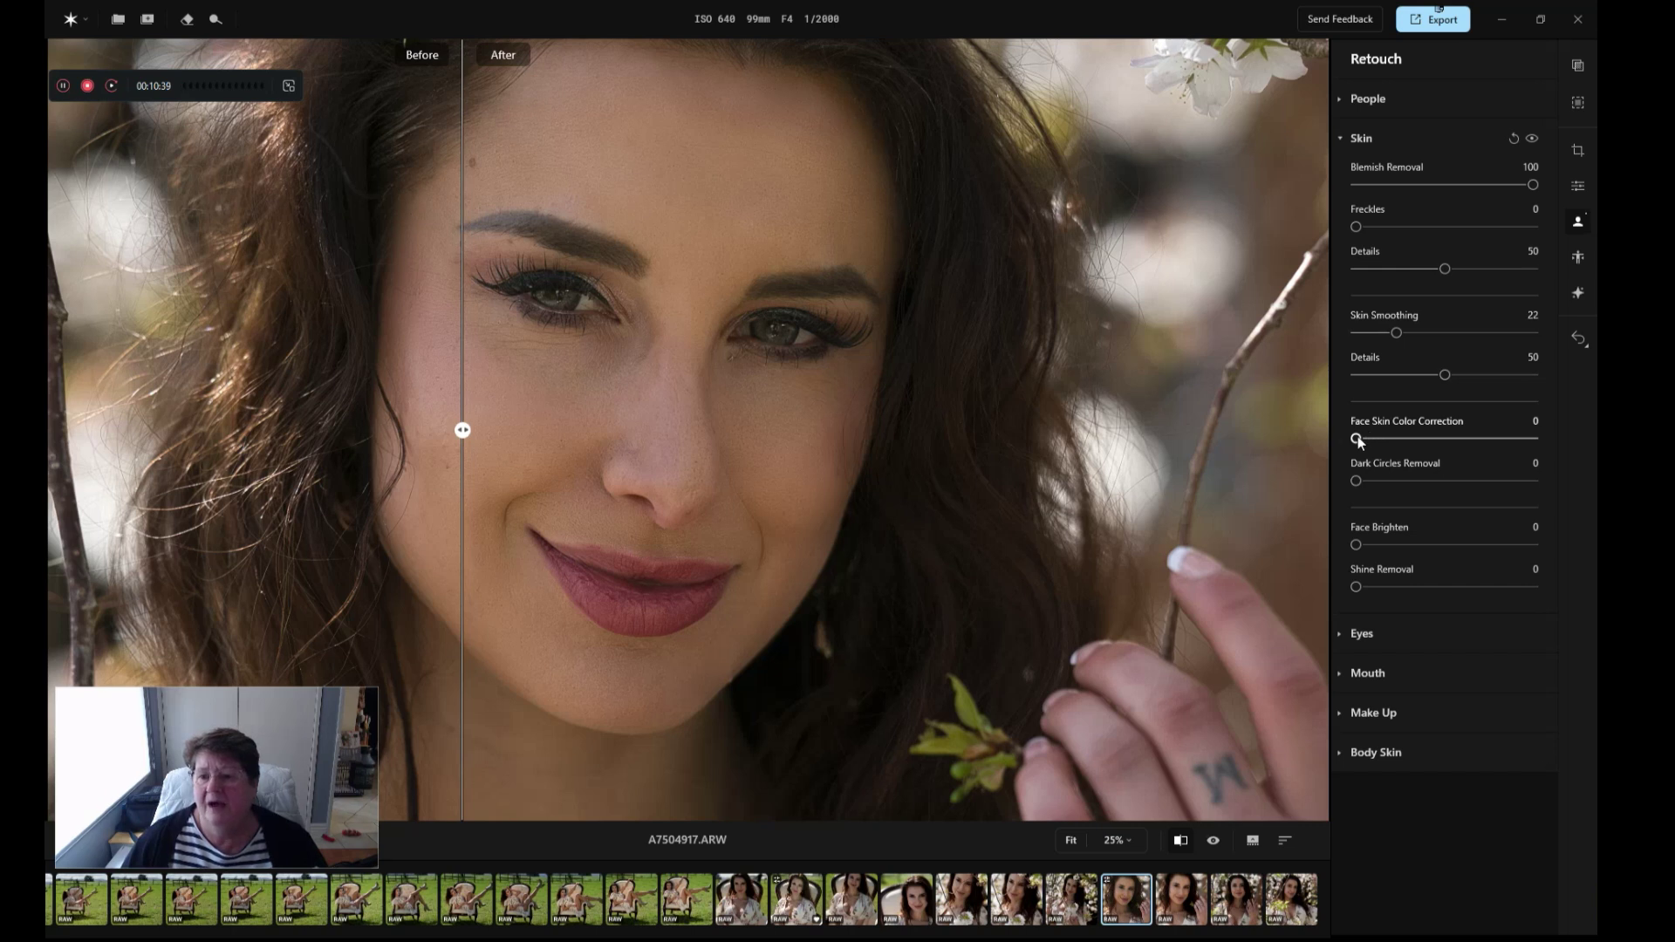
Set the Details of Skin Smoothing to 17 and compare the whole face before and after.
left_click_drag(1444, 374, 1480, 375)
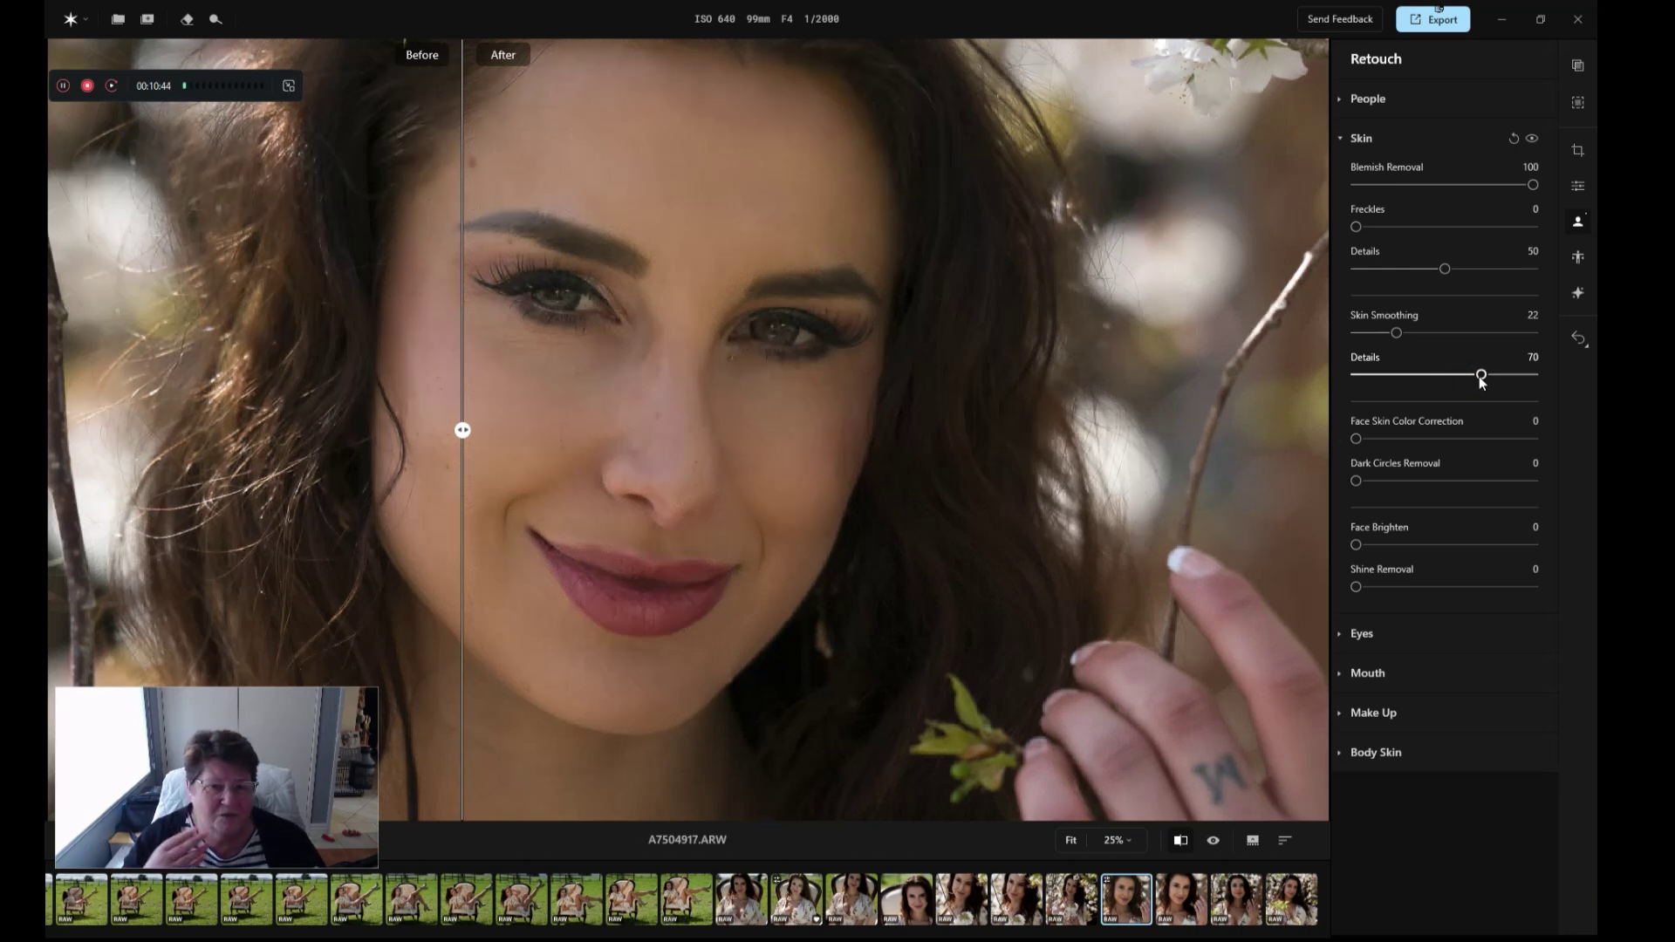
left_click_drag(1480, 380, 1387, 376)
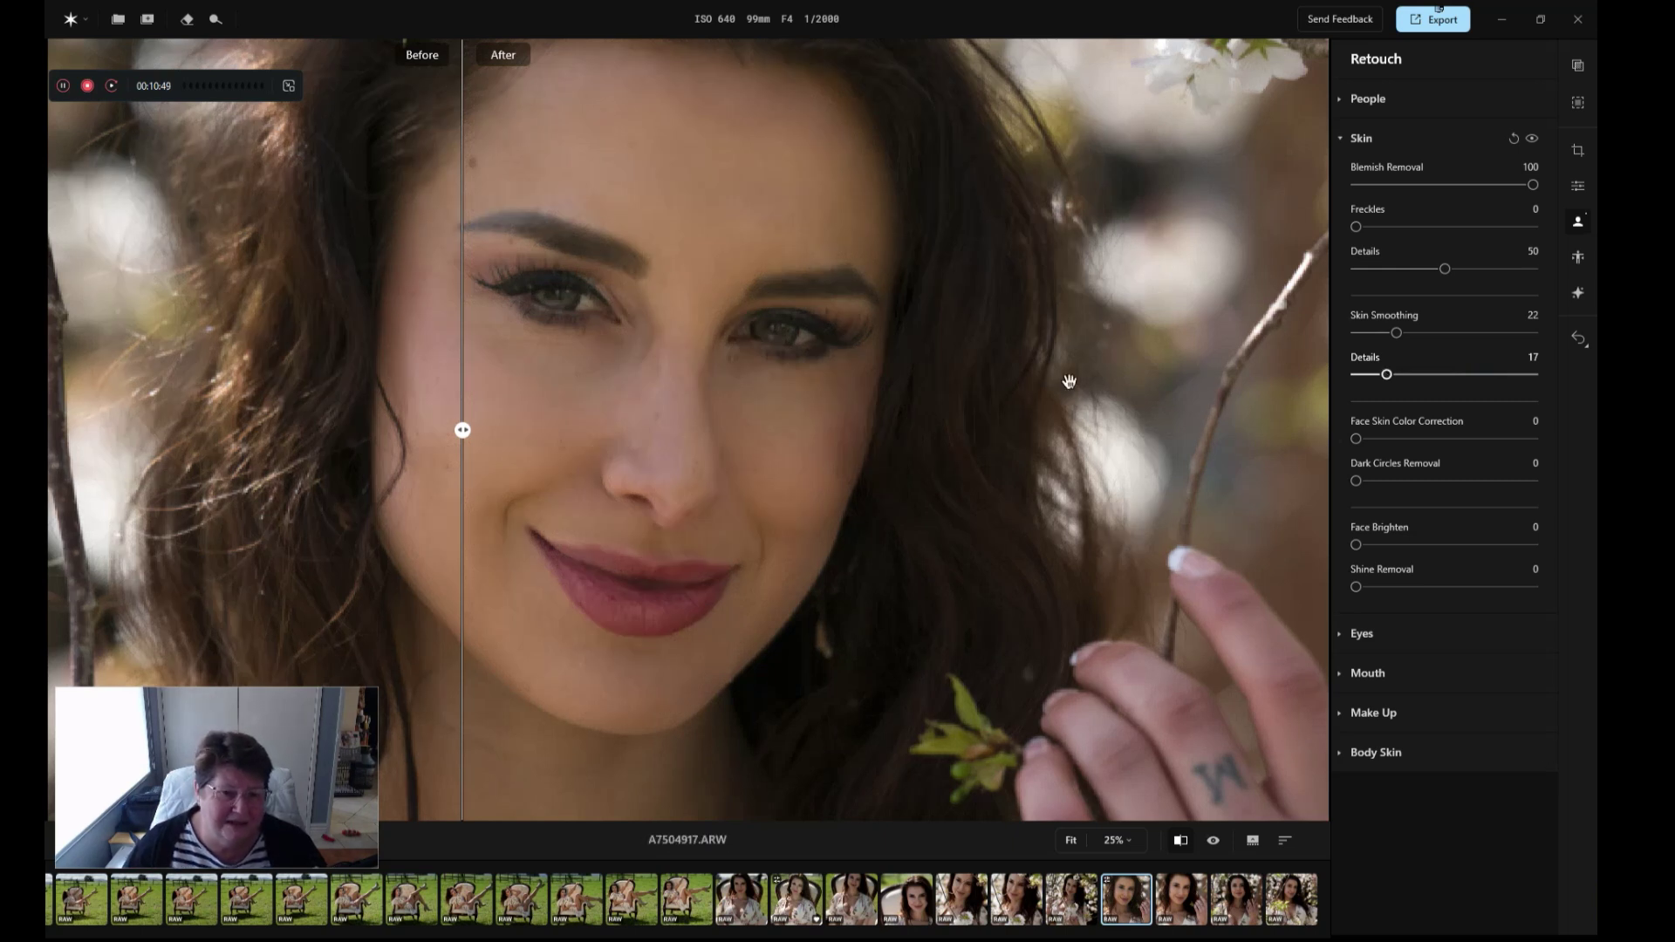
left_click_drag(463, 431, 1117, 430)
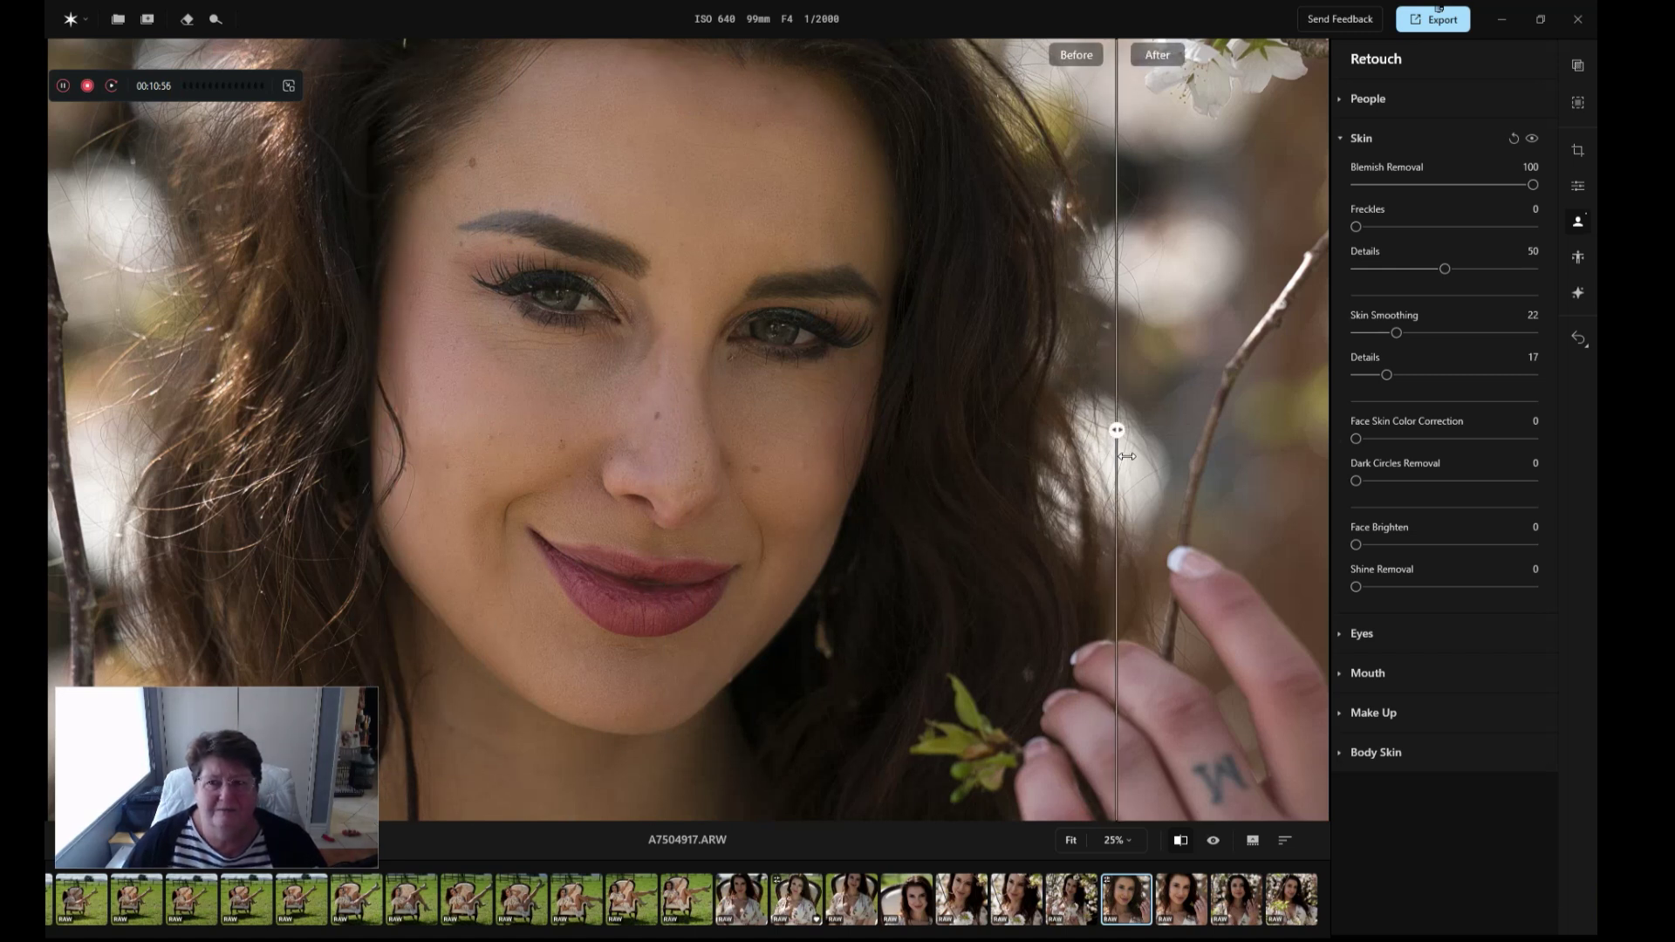
left_click_drag(1116, 430, 371, 381)
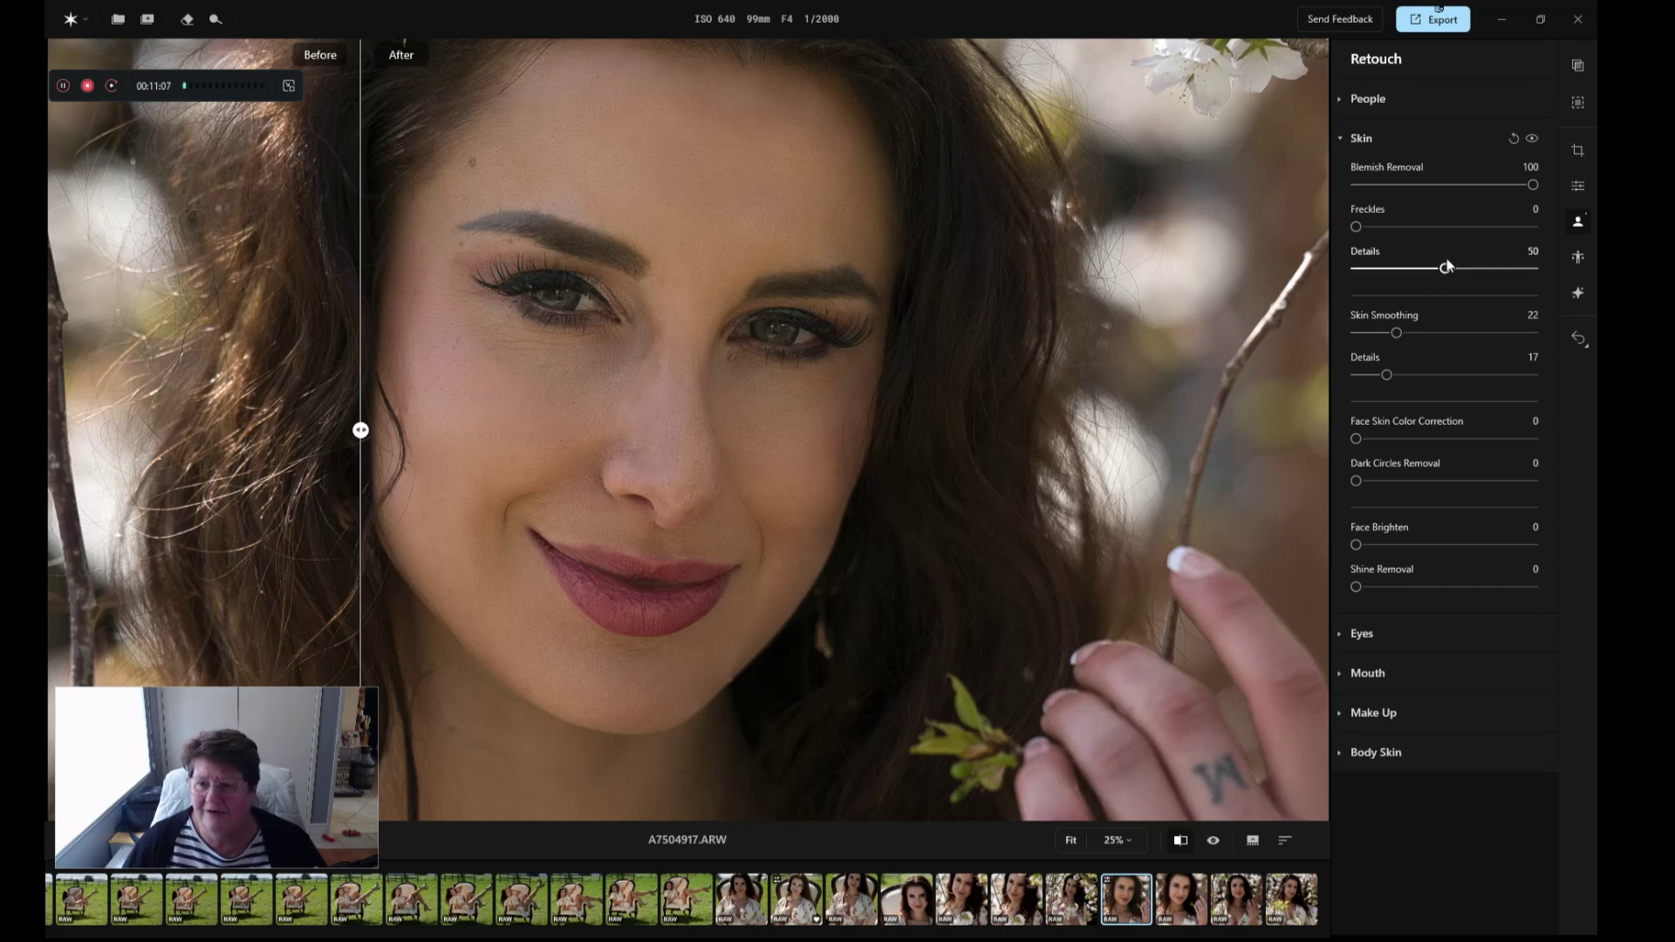
Set Blemish Removal to 96 and Face Skin Color Correction to 20.
left_click_drag(1533, 185, 1526, 185)
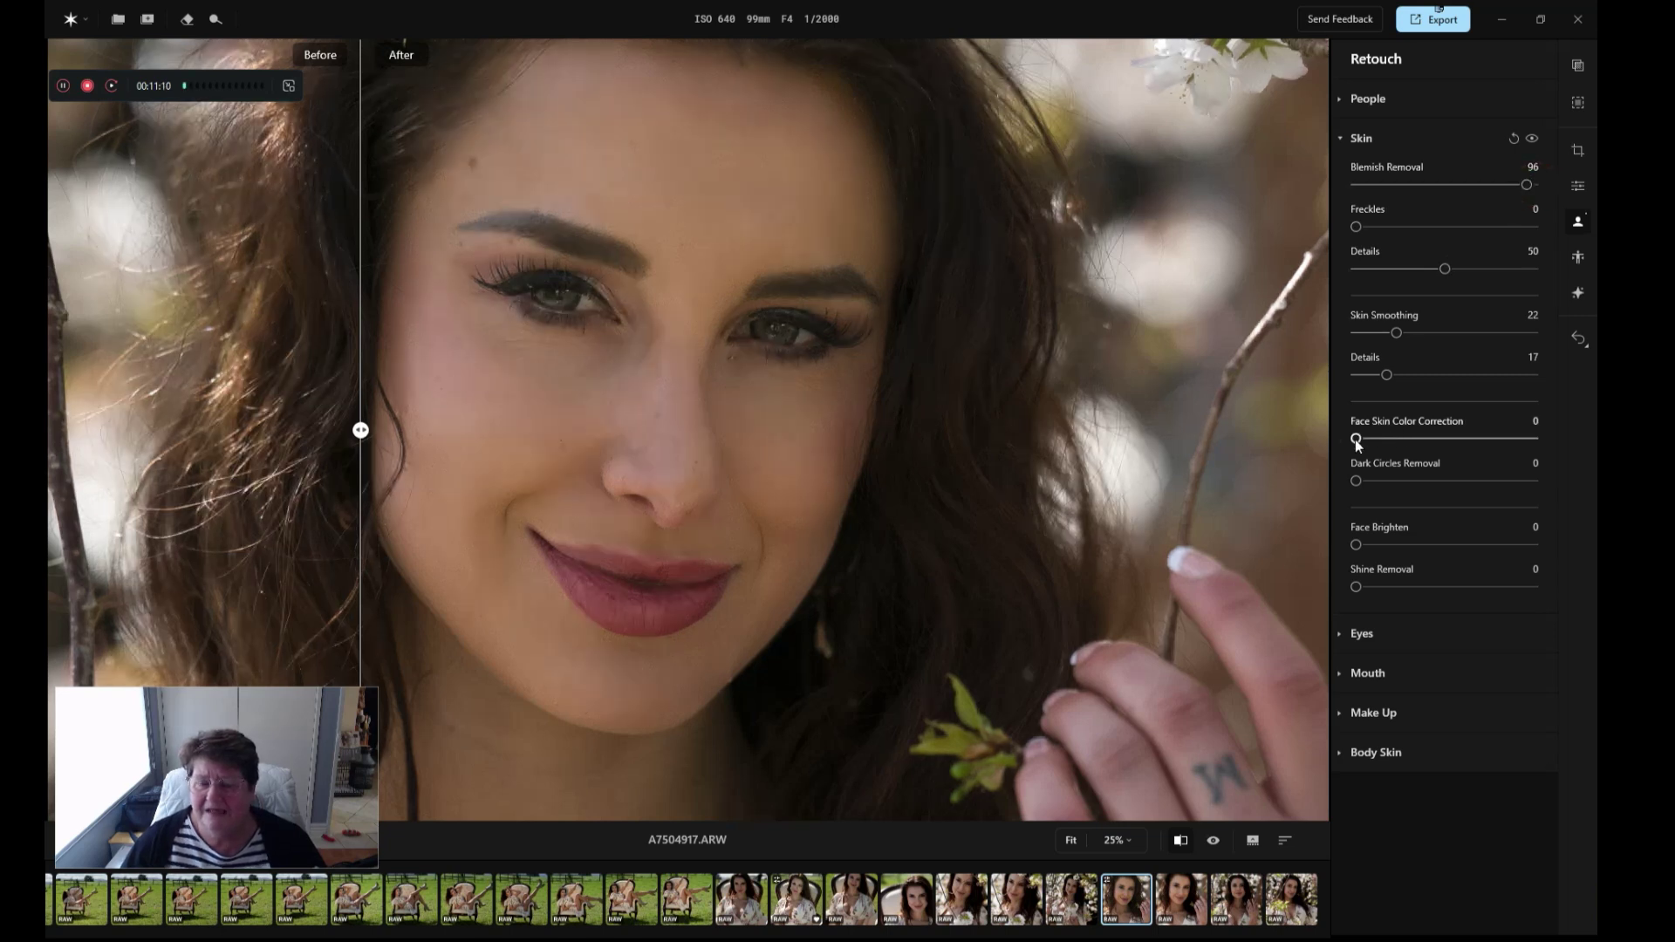
left_click_drag(1356, 439, 1394, 443)
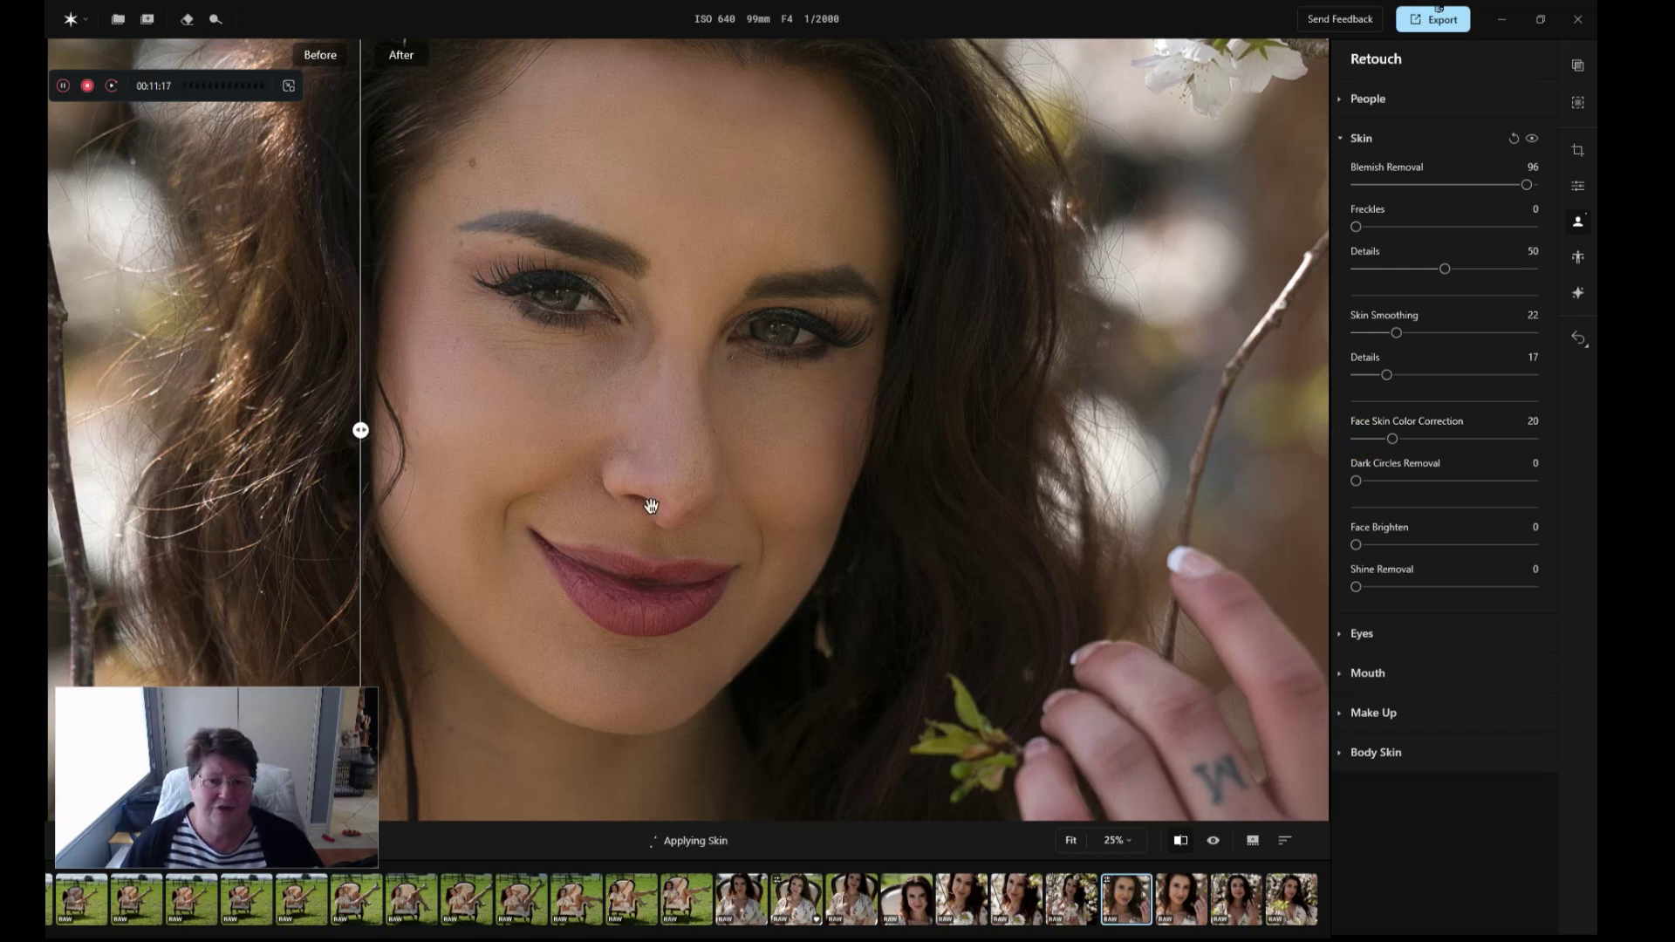
Set Skin Smoothing to 16 and Dark Circles Removal to 74, checking the face in the before/after split view.
left_click_drag(360, 430, 407, 430)
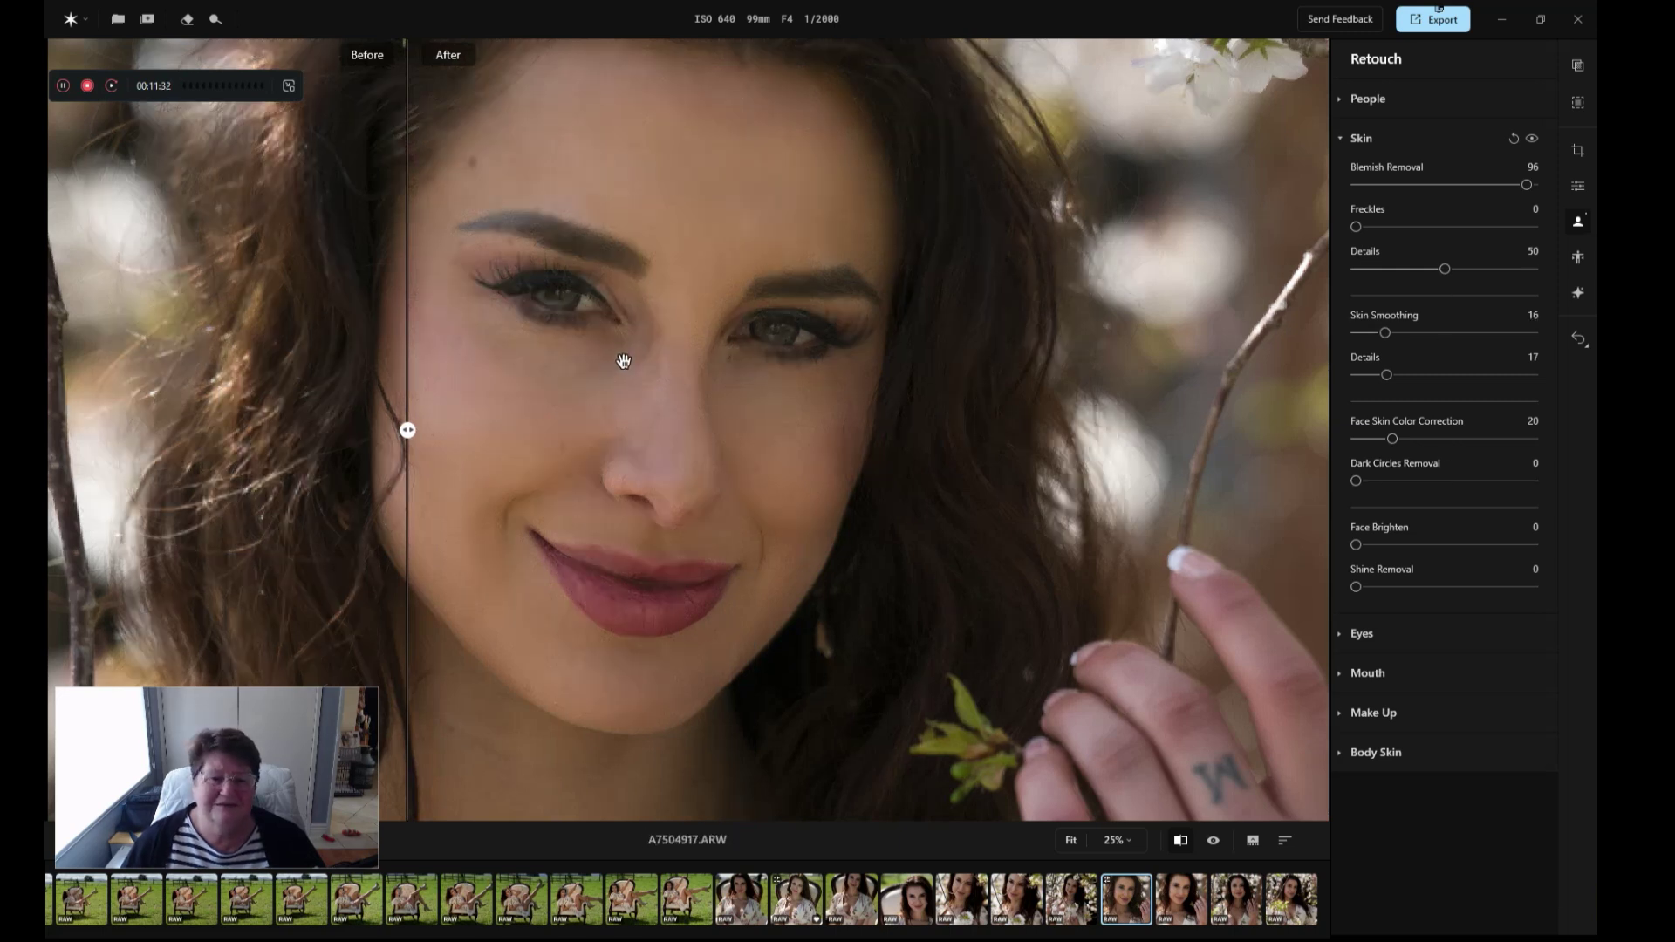
mouse_move(407, 430)
left_mouse_down()
mouse_move(646, 430)
mouse_move(766, 456)
mouse_move(542, 431)
left_mouse_up()
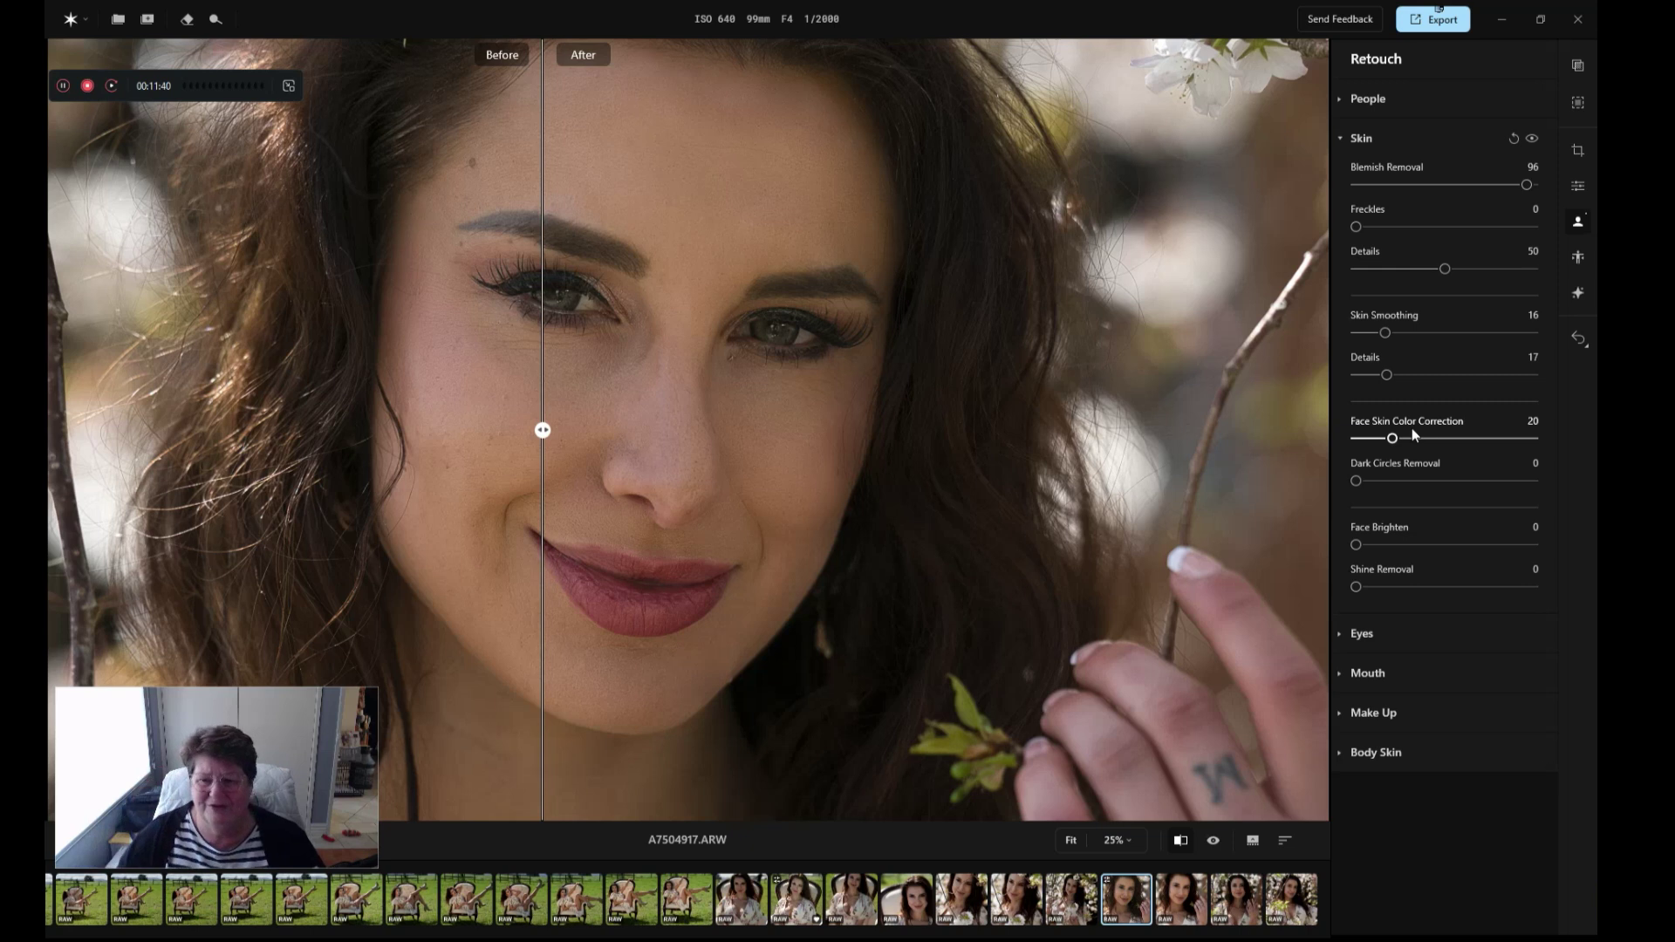
left_click_drag(1354, 485, 1438, 485)
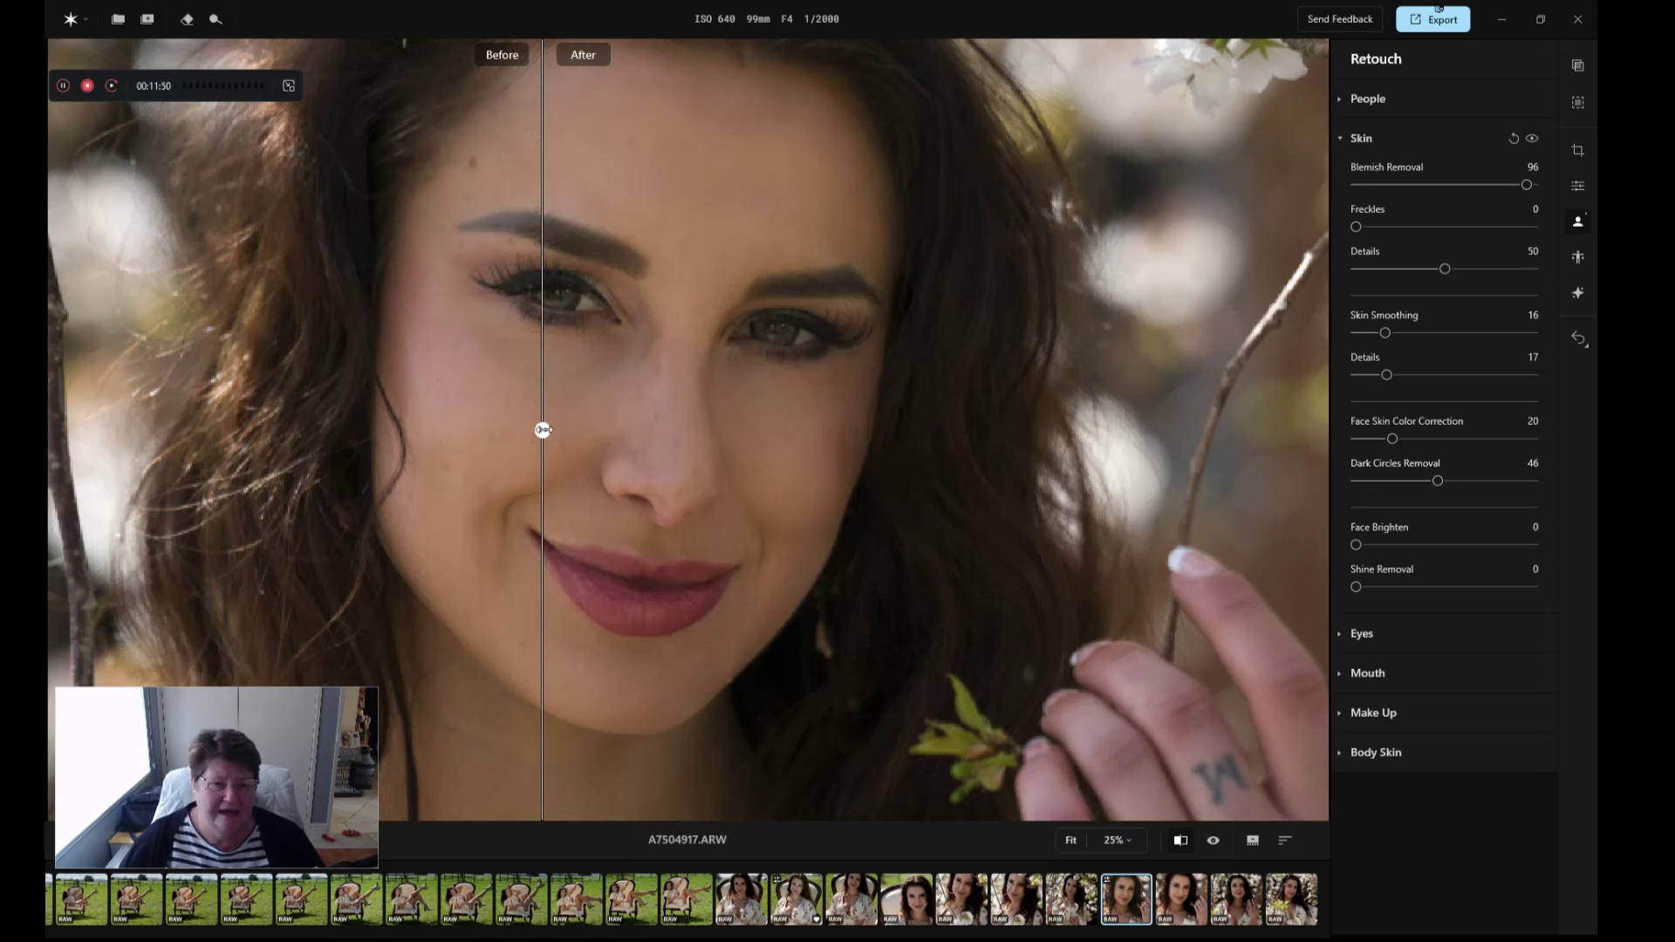
left_click_drag(543, 429, 483, 374)
left_click_drag(1436, 480, 1509, 482)
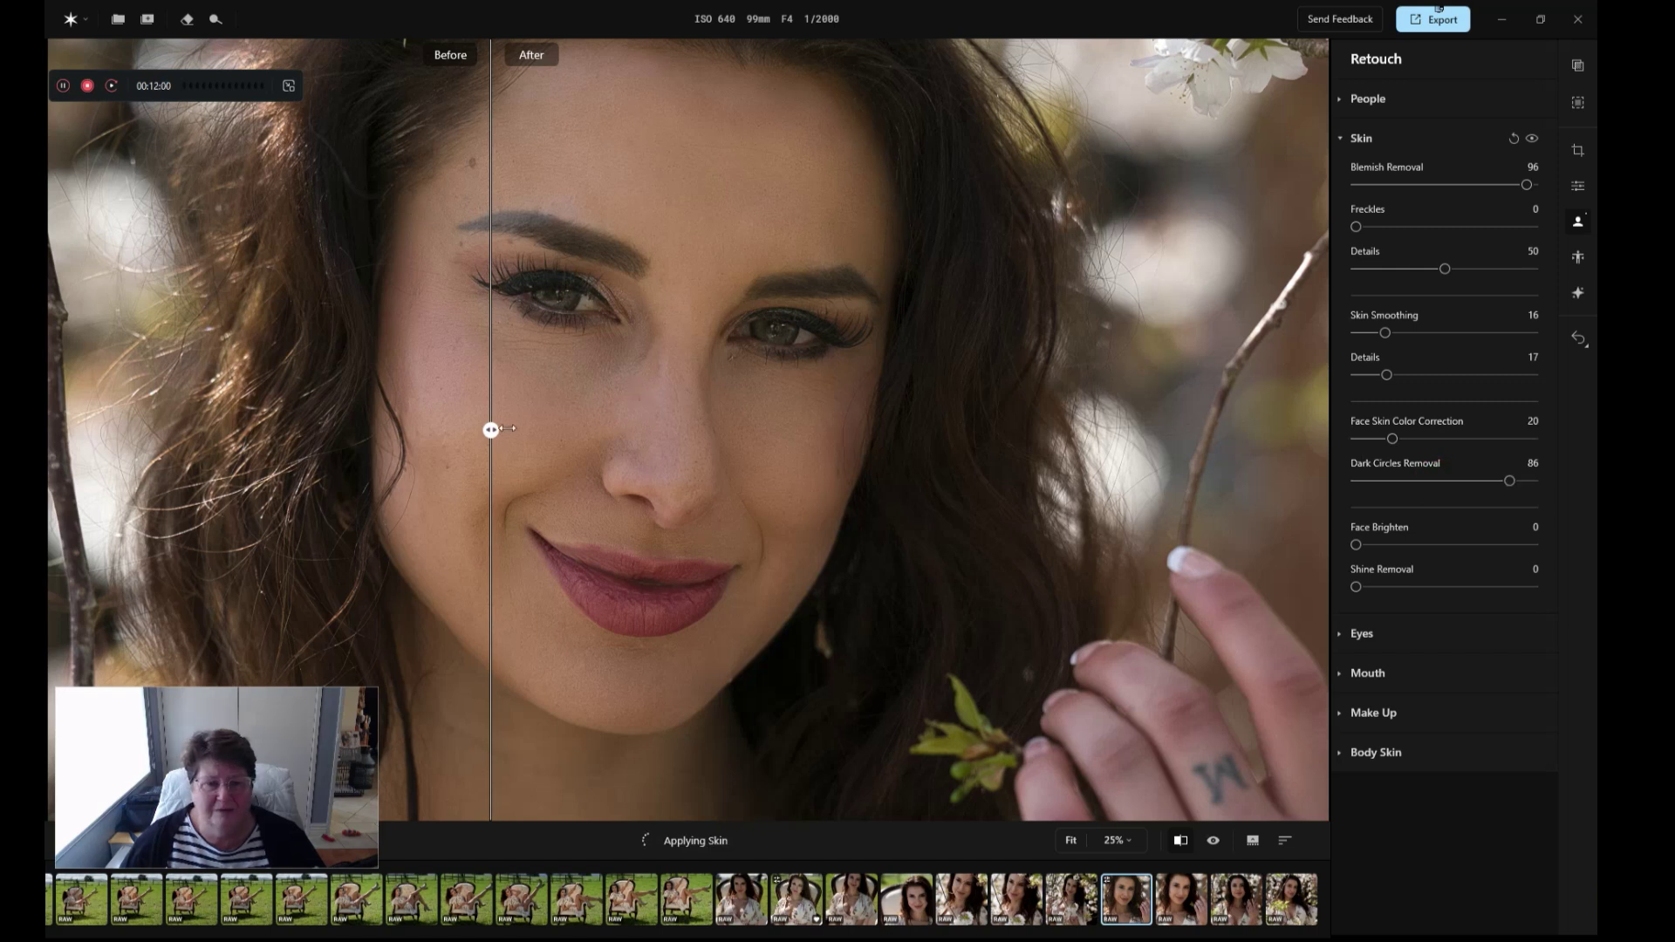
left_click_drag(491, 429, 423, 355)
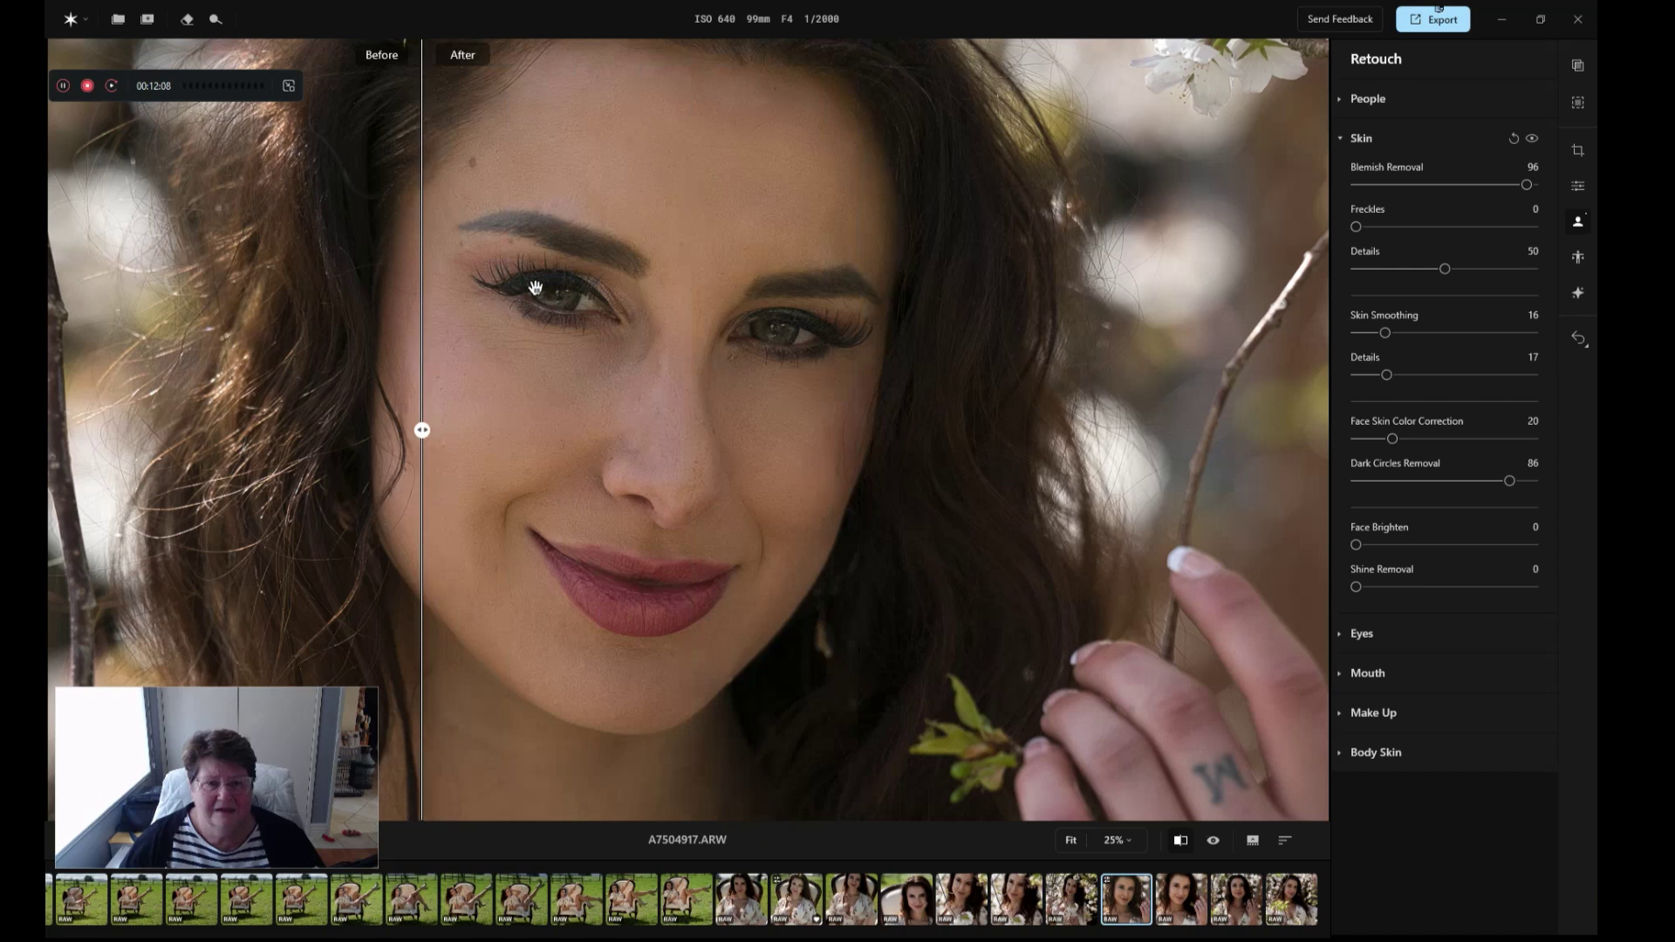
left_click_drag(1509, 480, 1487, 480)
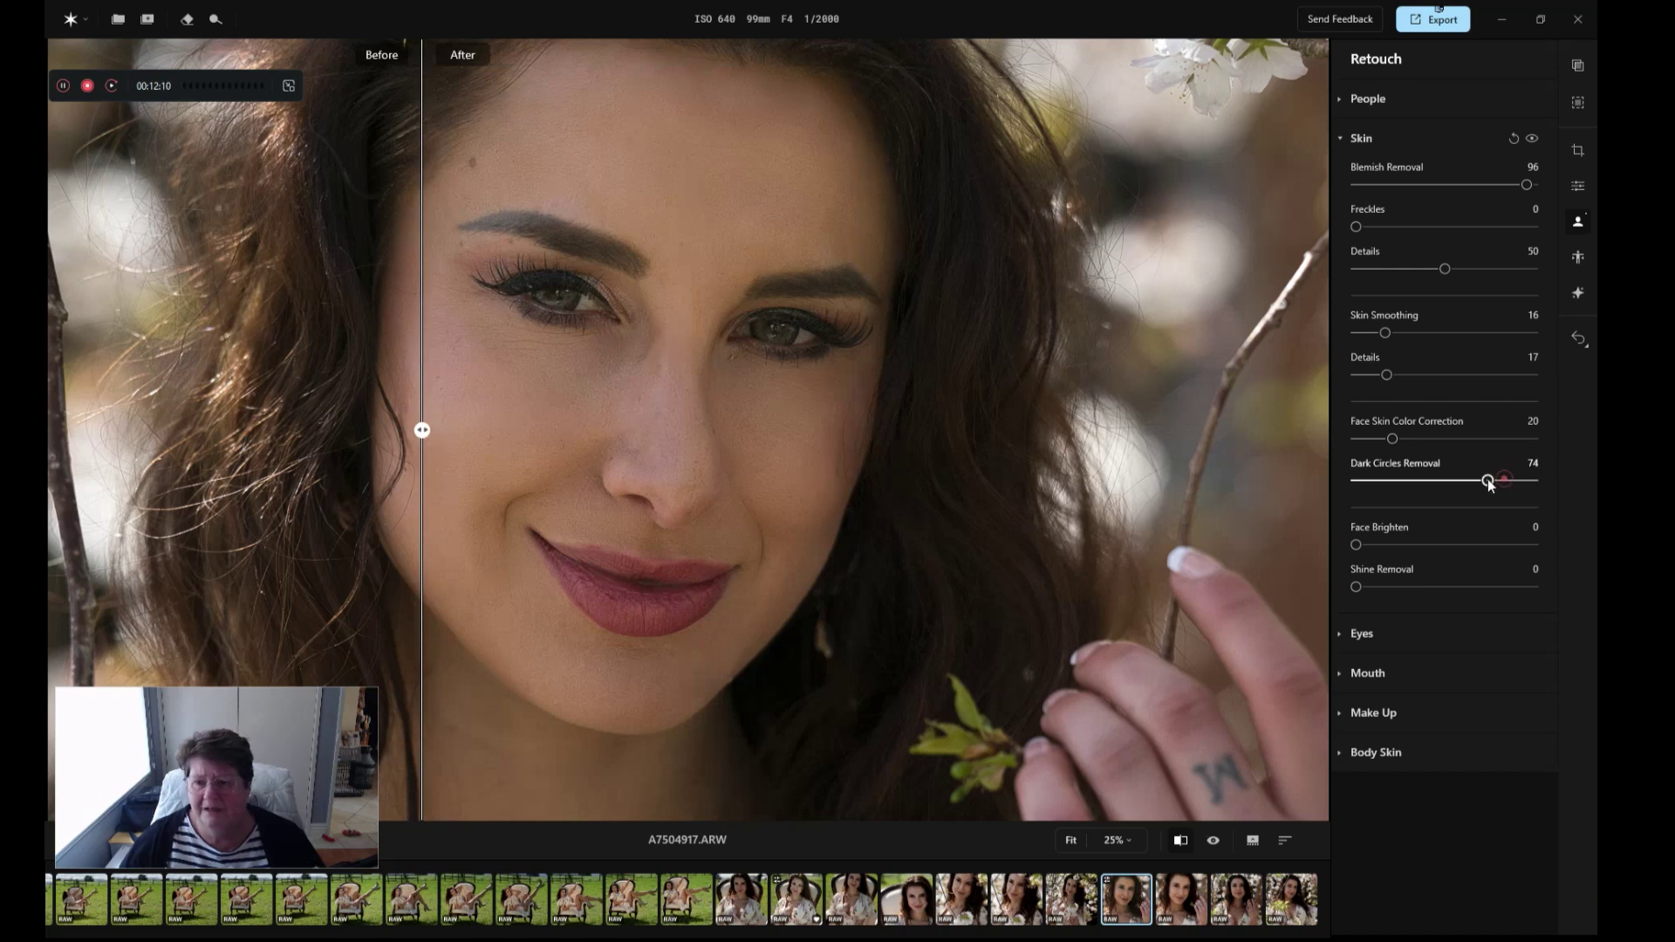
Set Face Brighten to 21 and Shine Removal to 26, comparing the whole face before and after.
left_click_drag(1357, 546, 1398, 547)
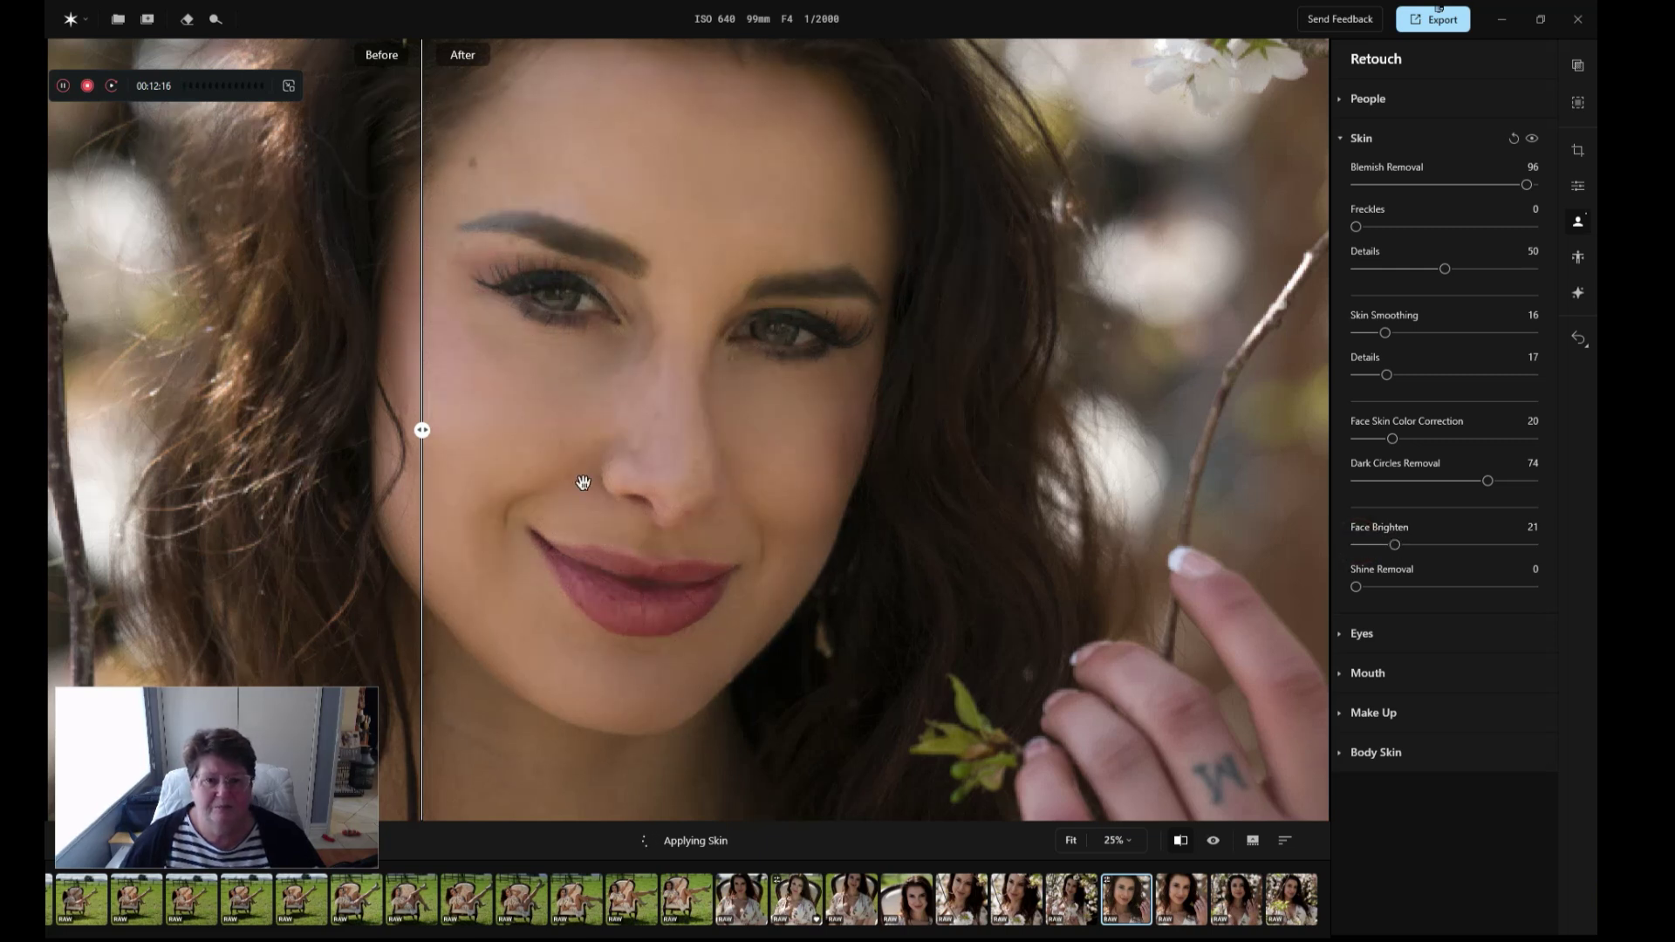
left_click_drag(428, 419, 360, 310)
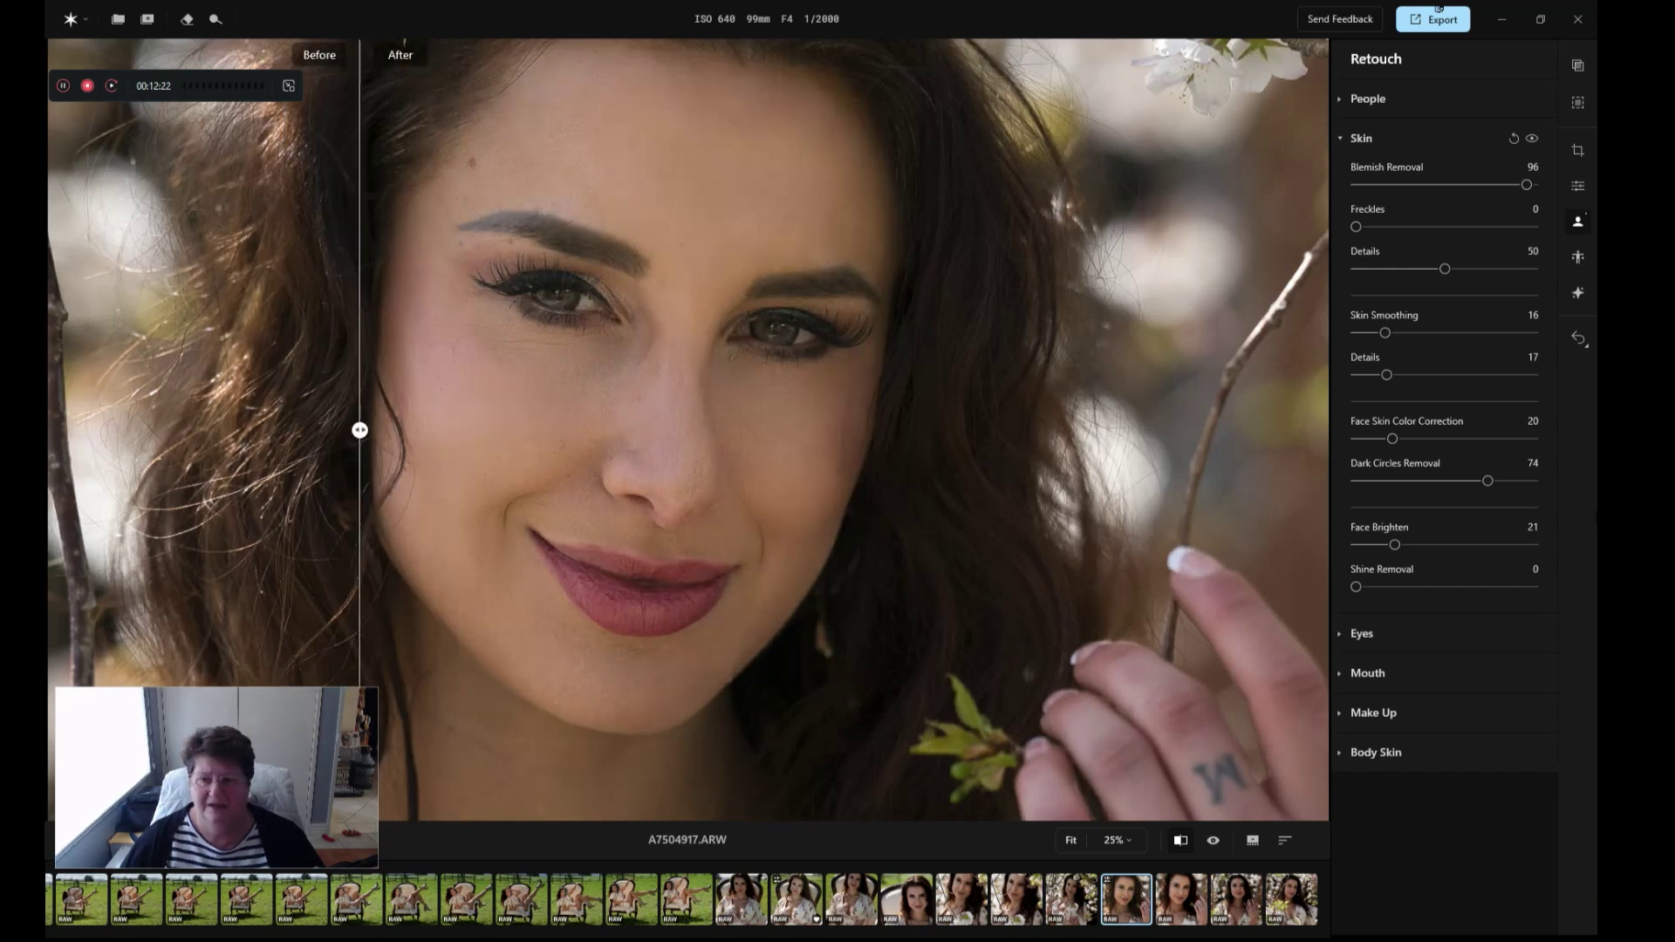
left_click_drag(1355, 586, 1402, 587)
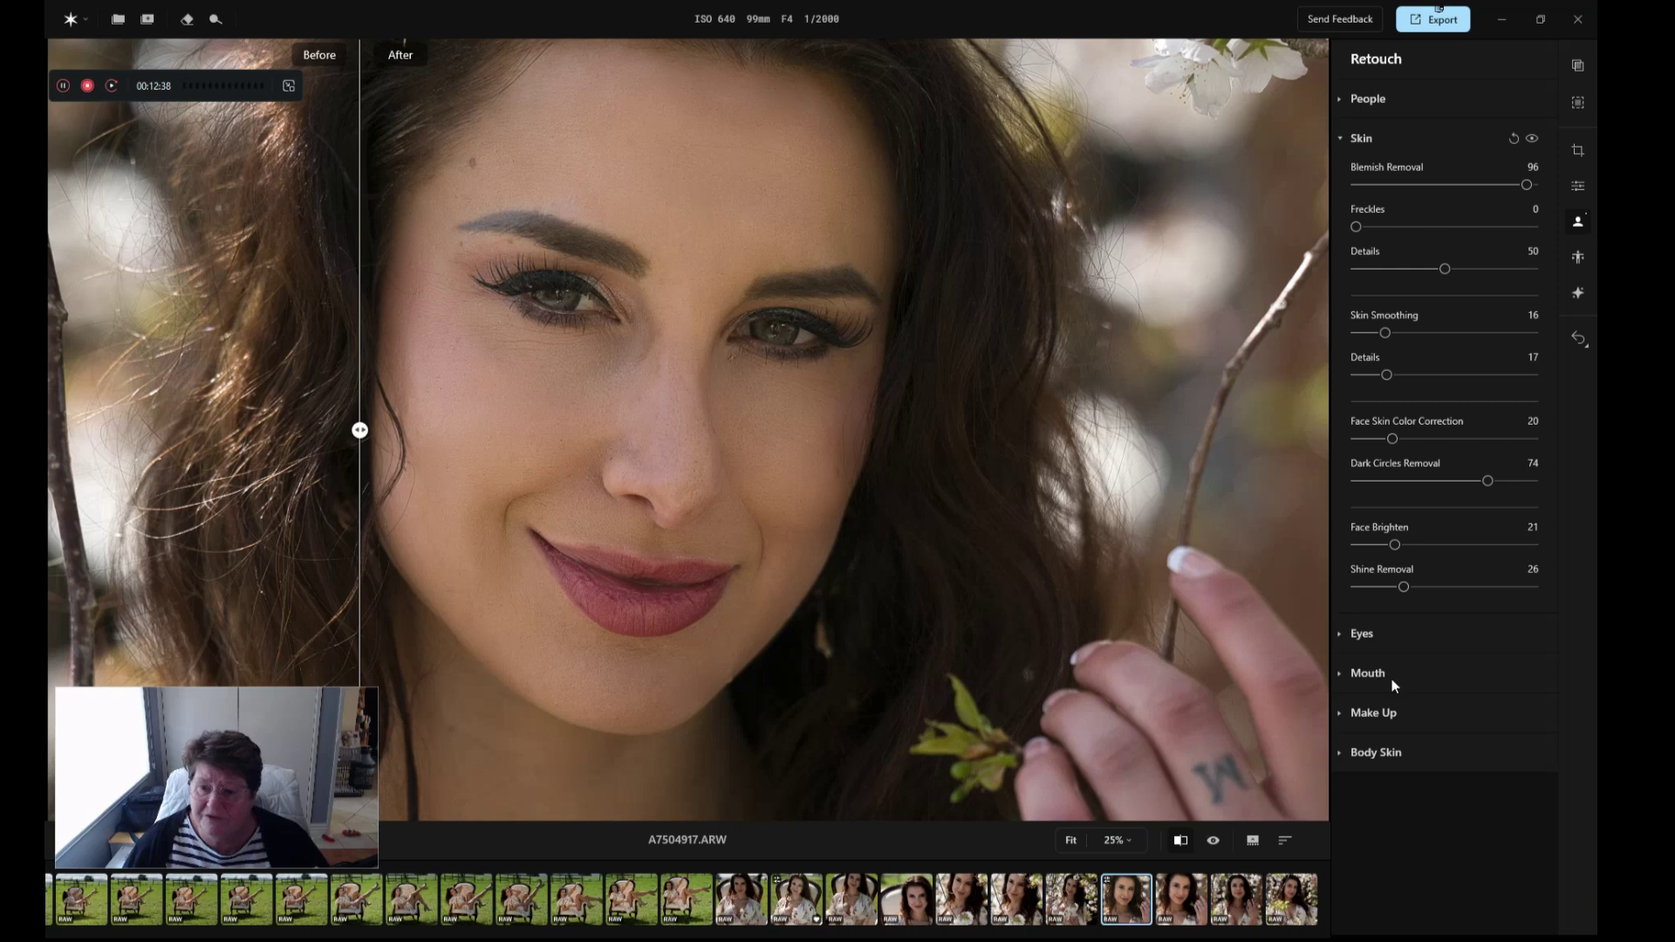
Try the Blue iris colour on the eyes, set Iris Visibility to 64 and restore Original Iris.
left_click(1340, 634)
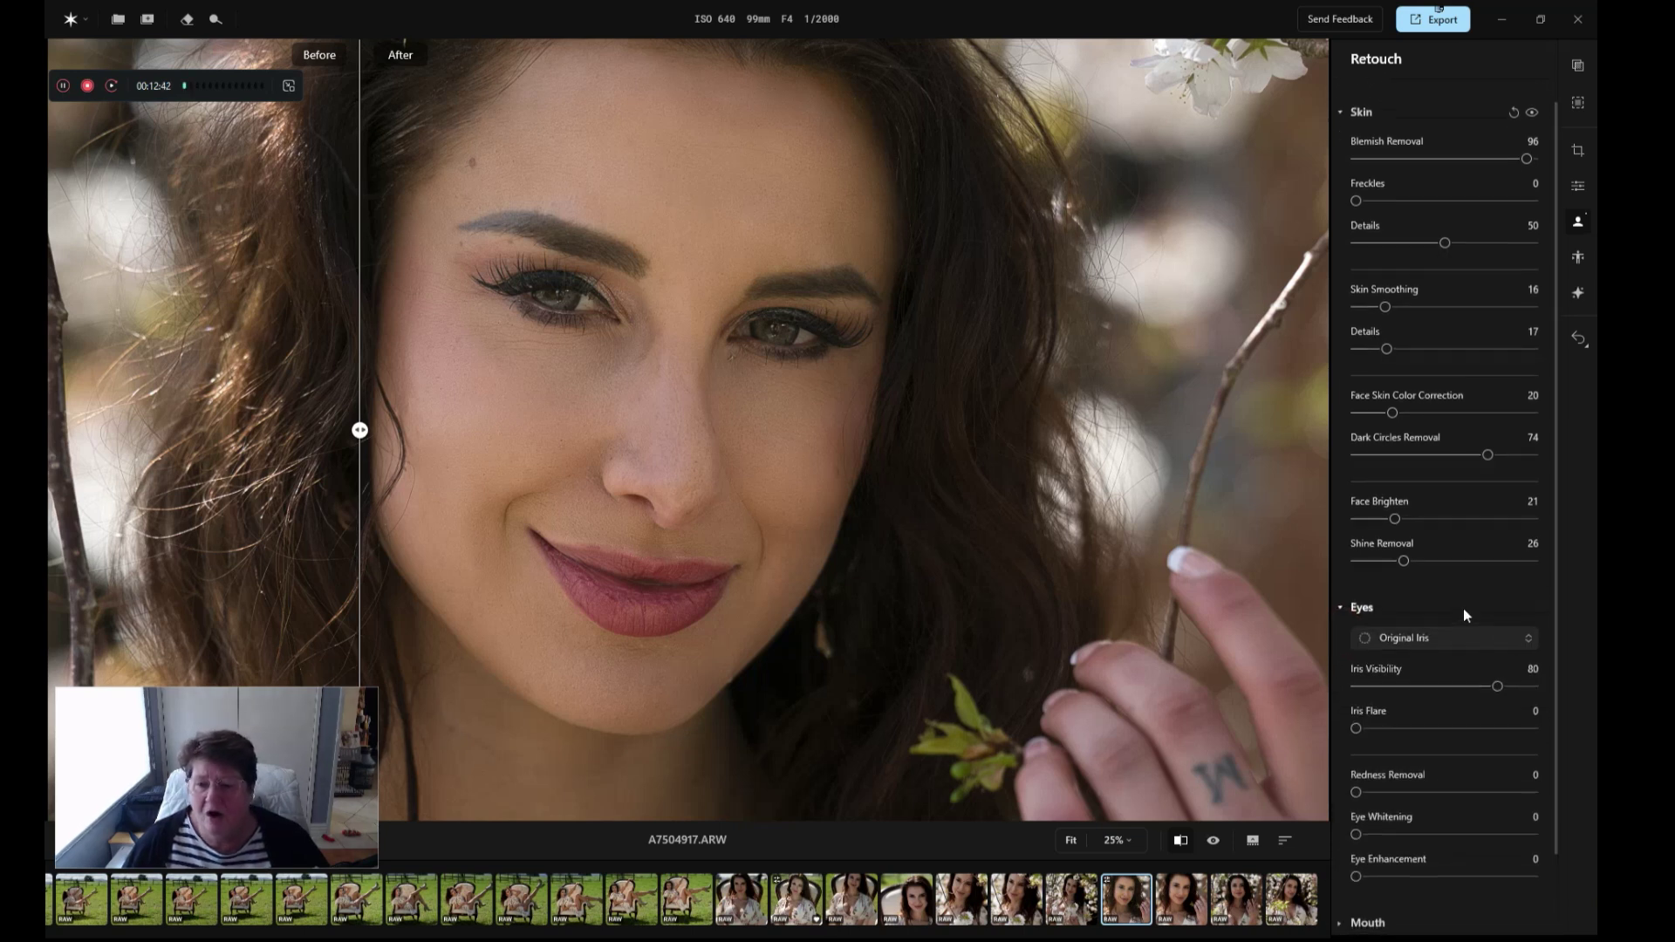
left_click(1483, 638)
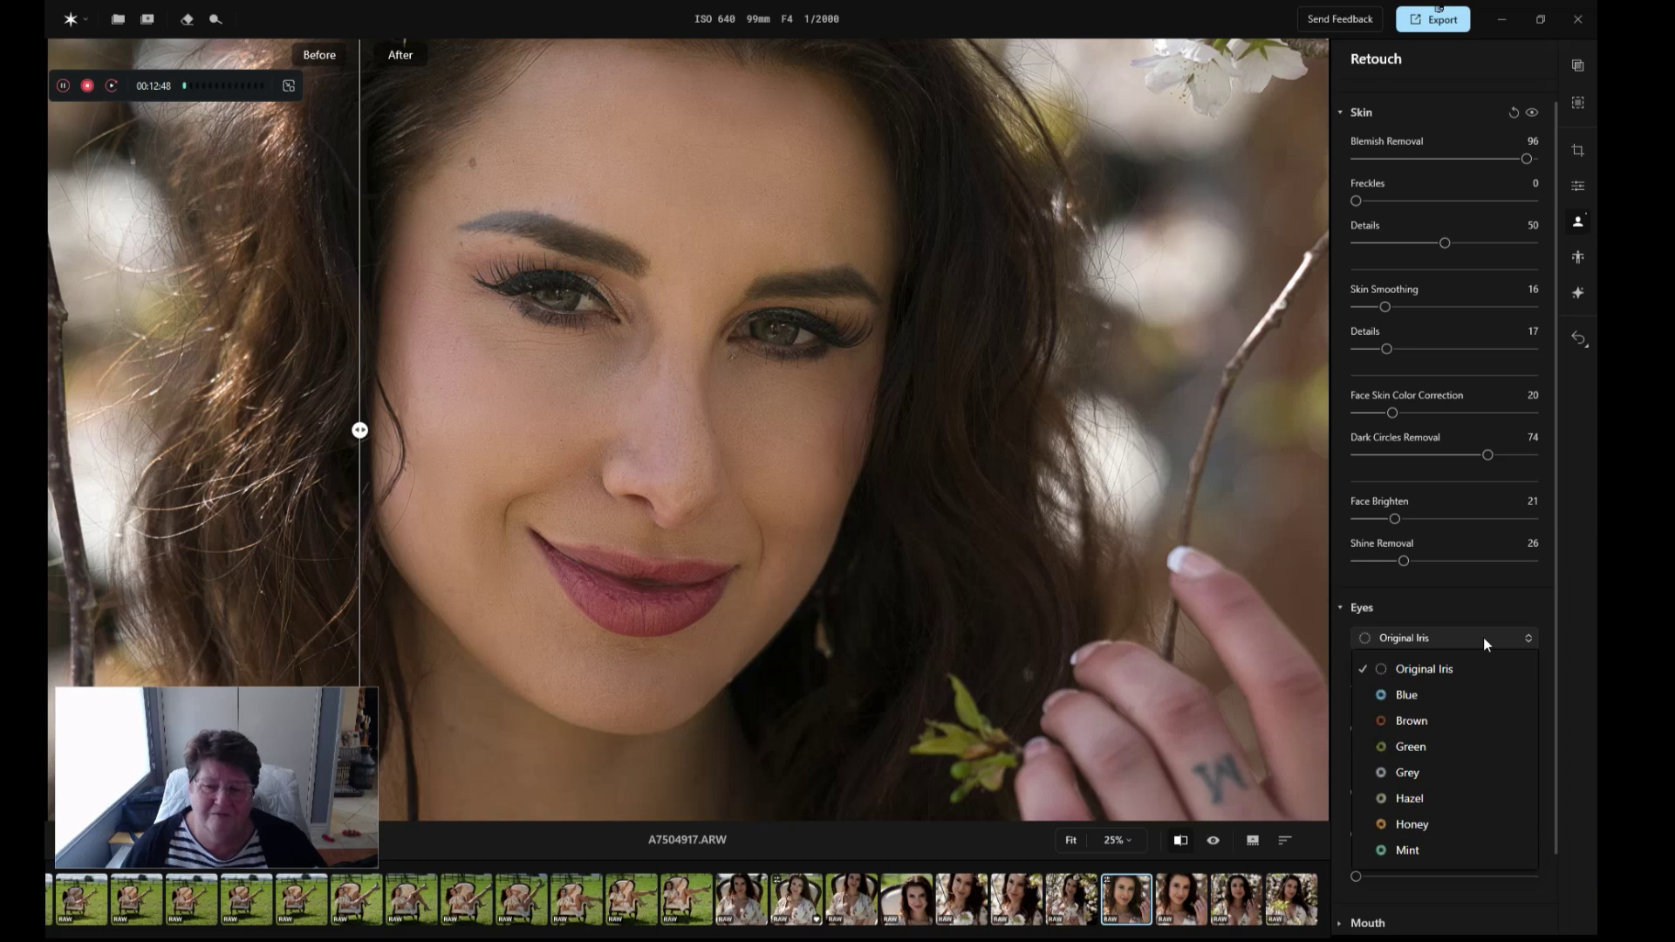
left_click(1426, 692)
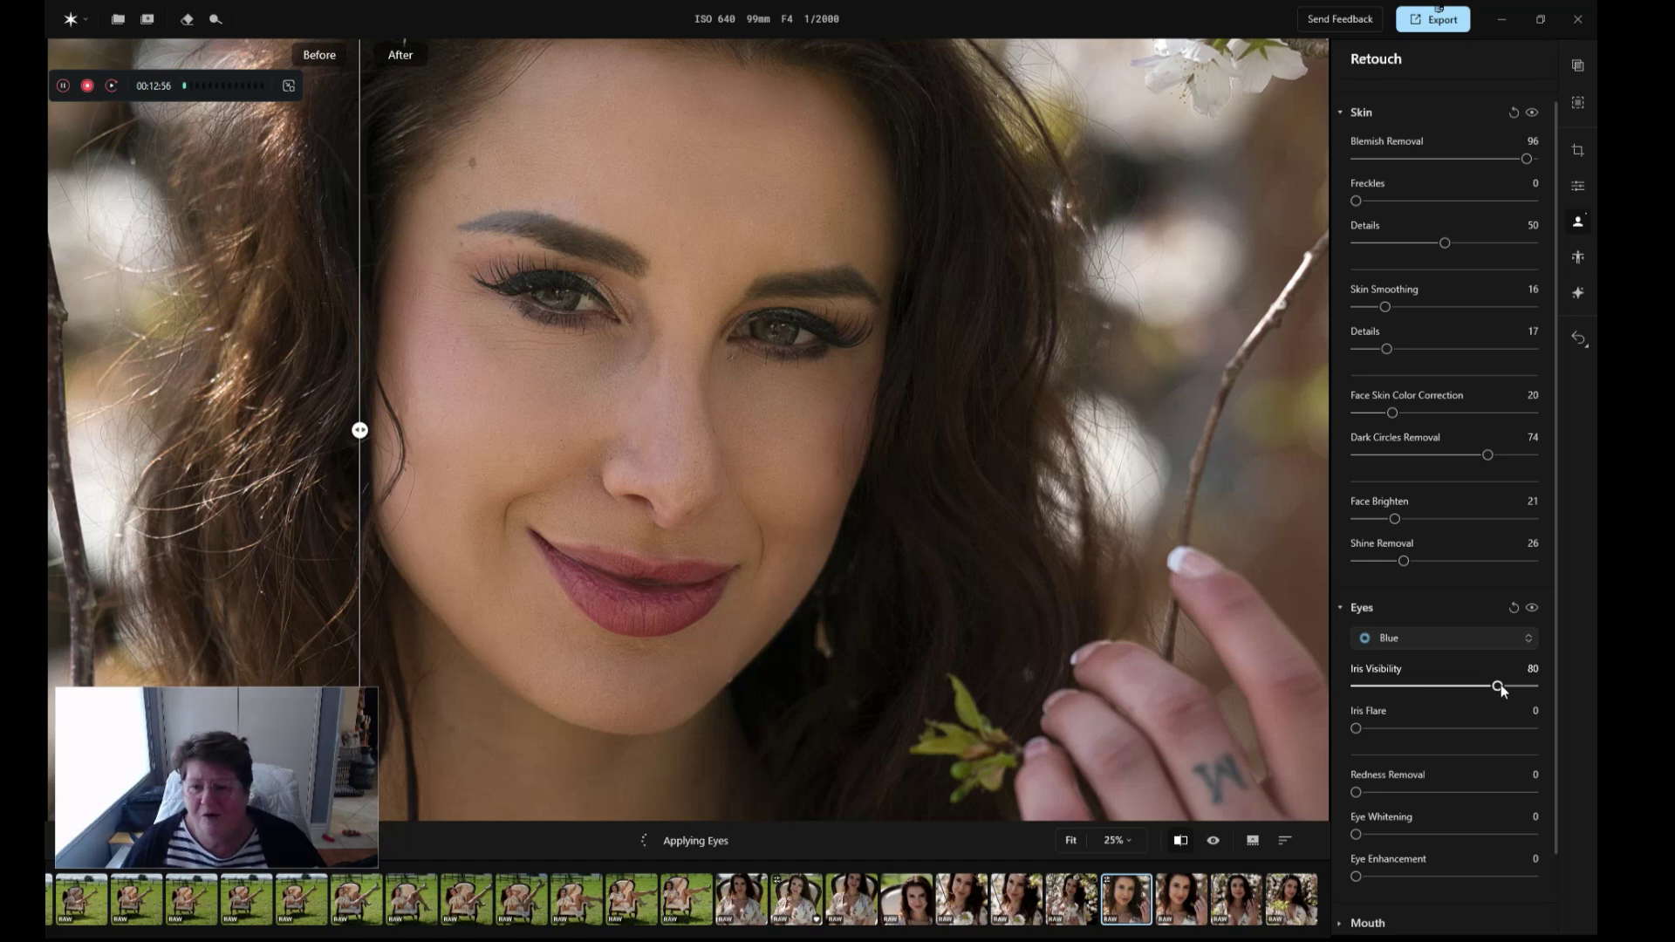
left_click_drag(1500, 684, 1469, 686)
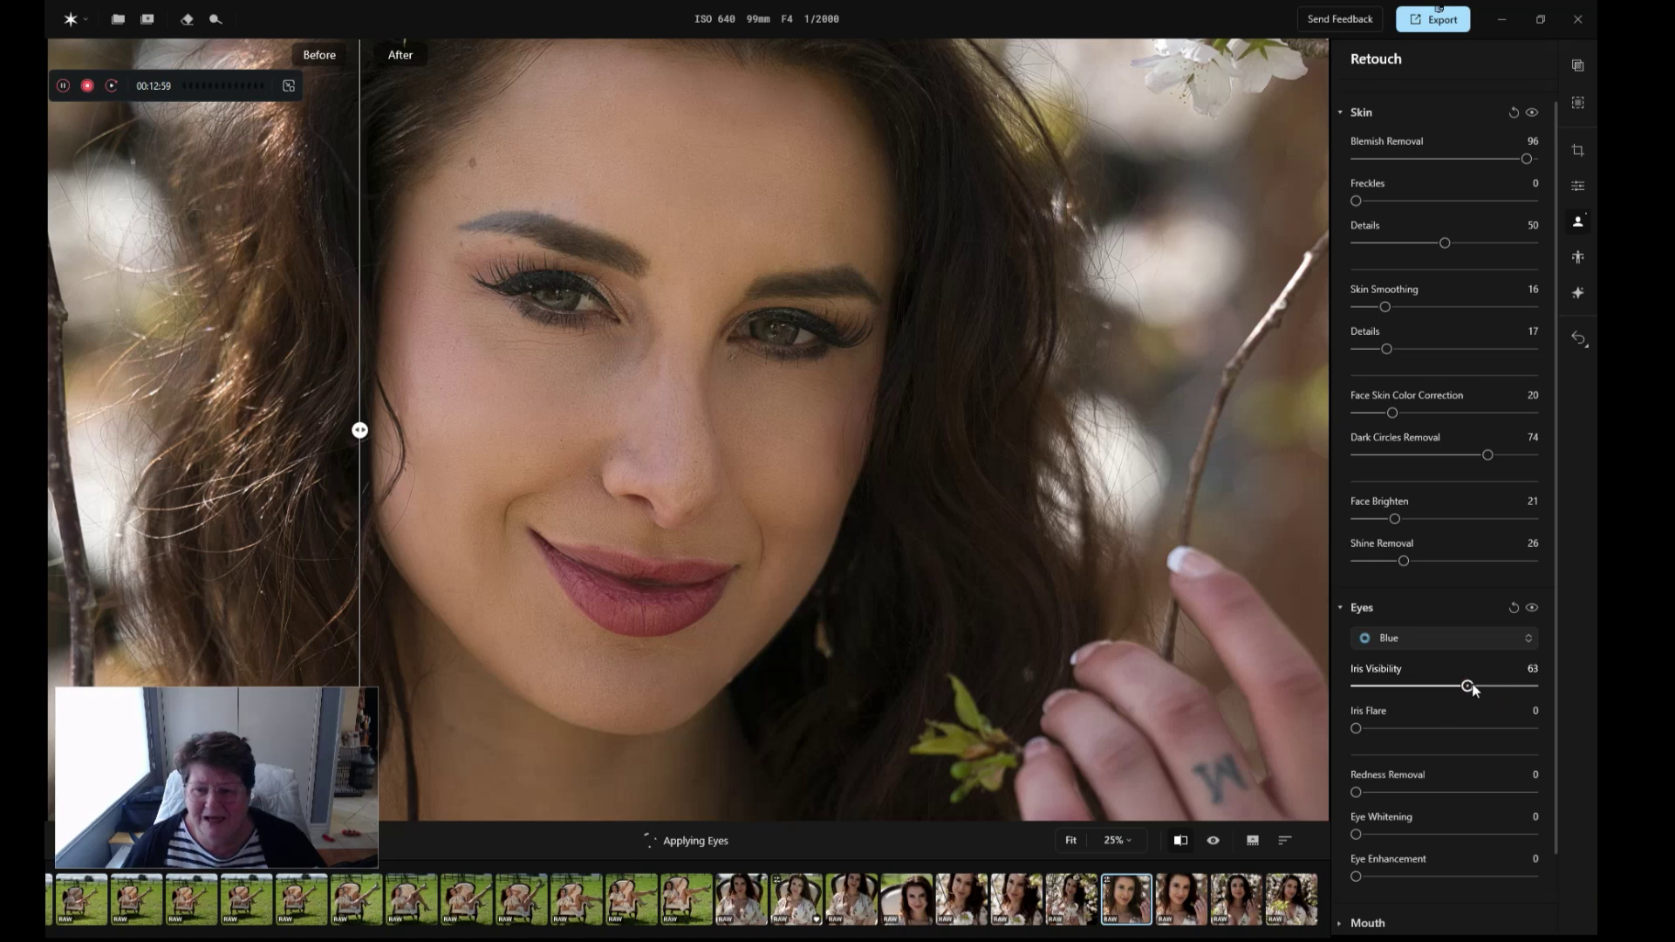
left_click(1522, 637)
left_click(1413, 670)
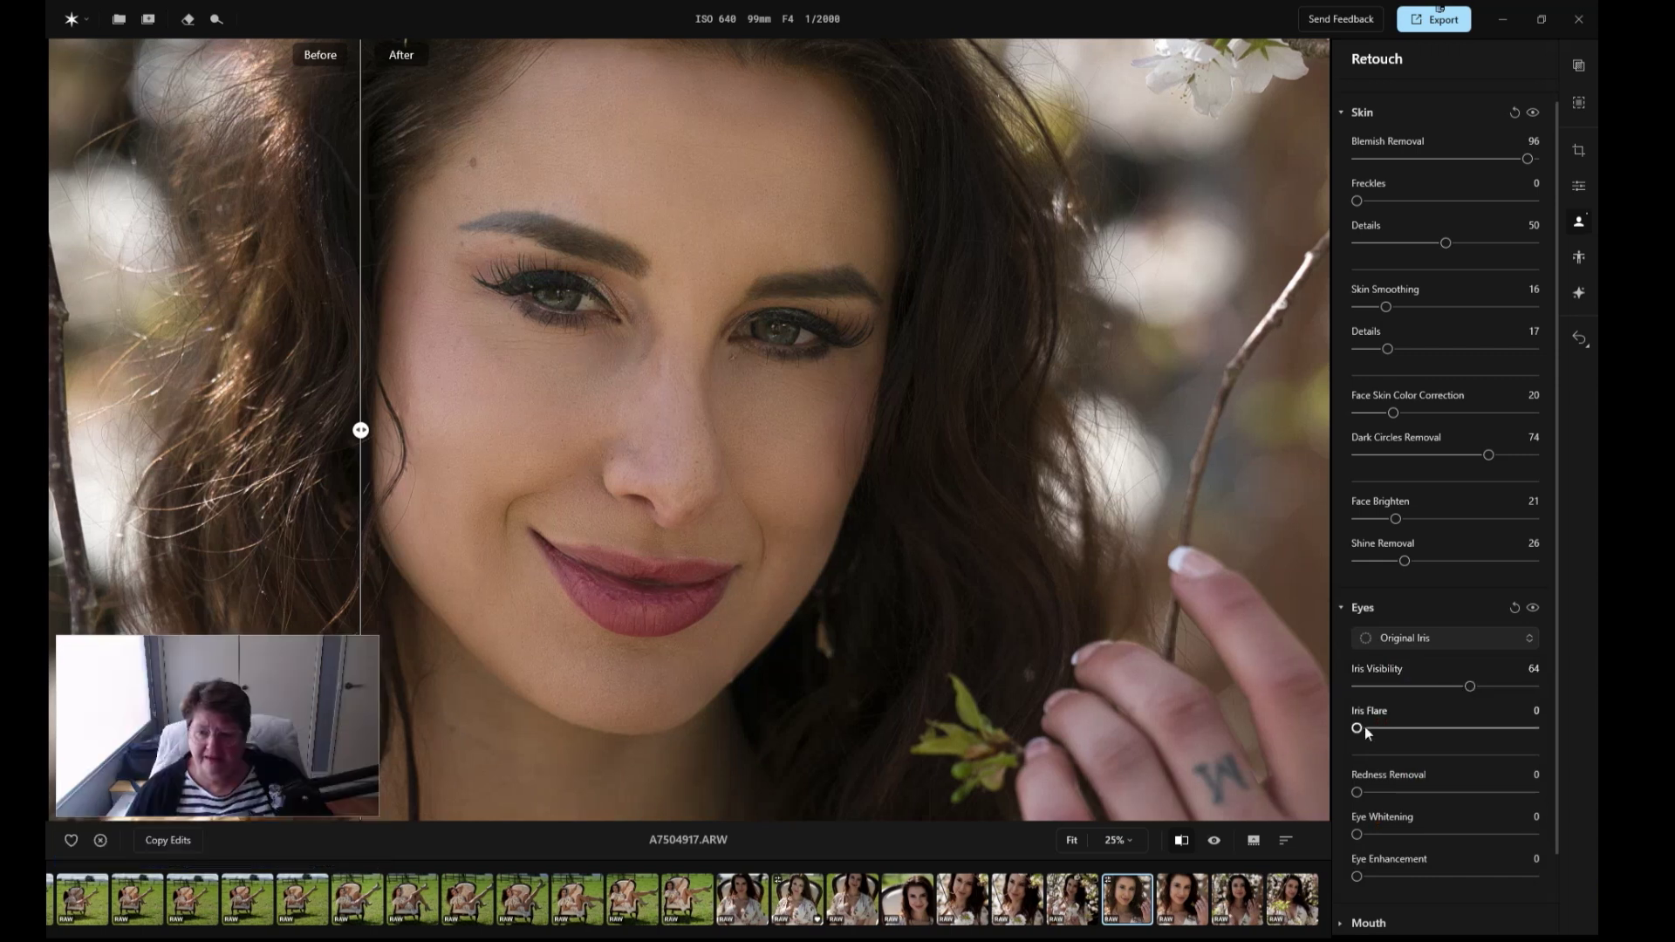
Test a strong Iris Flare on the eyes and reduce it to 41.
mouse_move(1365, 726)
left_mouse_down()
mouse_move(1441, 731)
mouse_move(1379, 729)
left_mouse_up()
left_click_drag(1482, 730, 1494, 729)
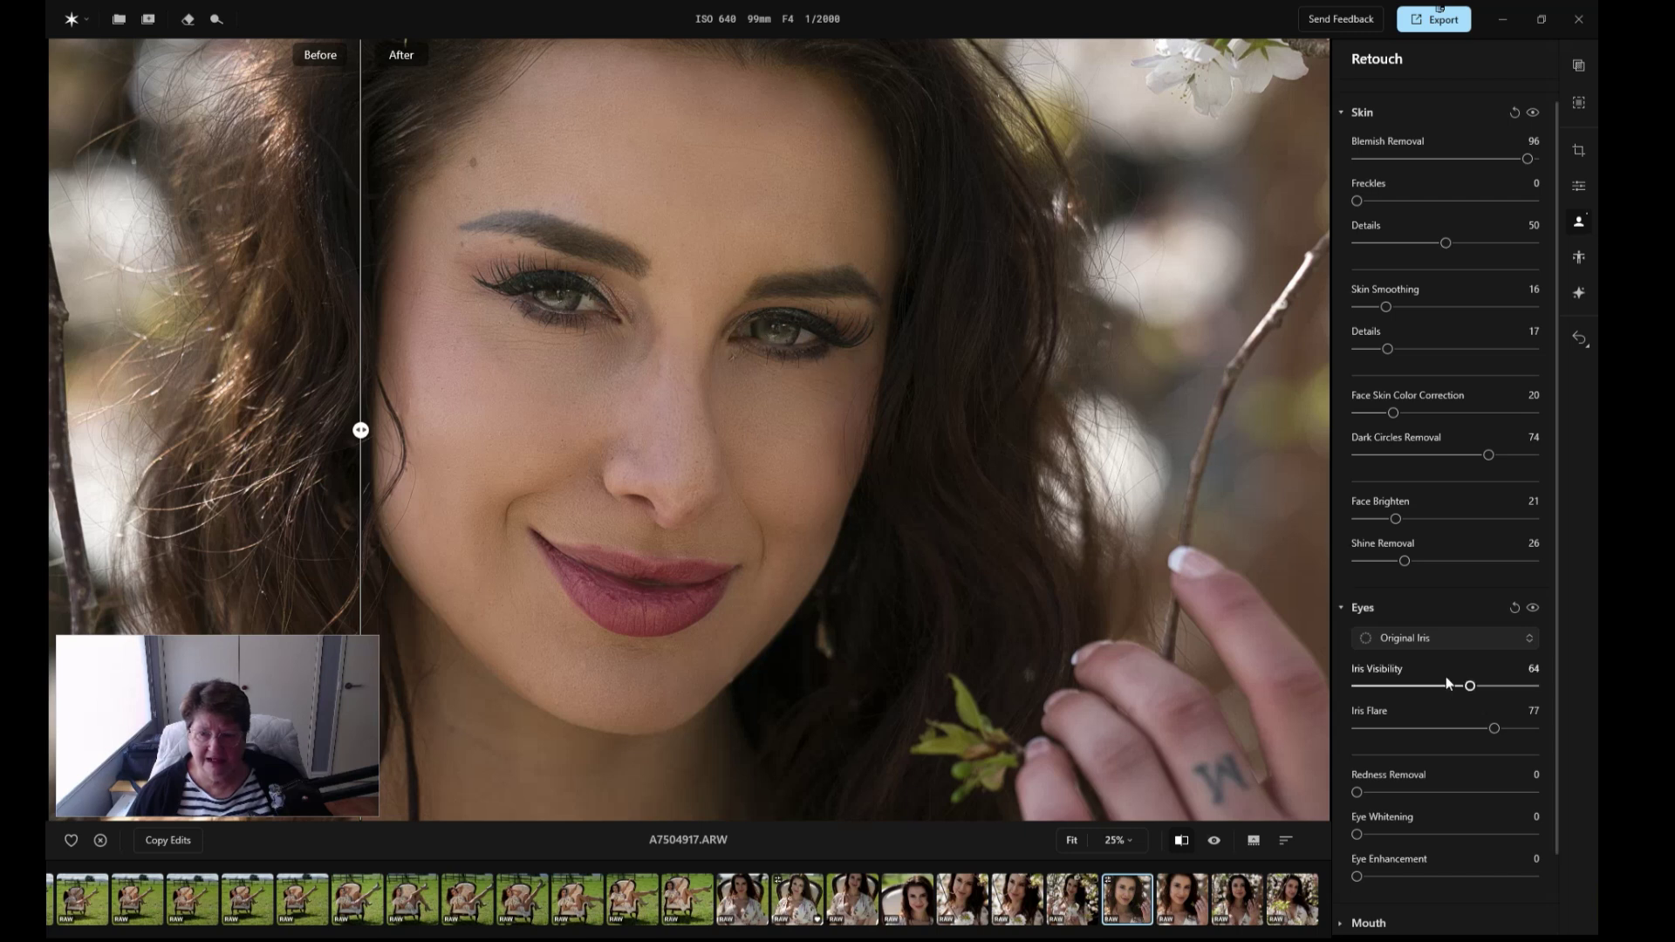
left_click_drag(1497, 731, 1432, 727)
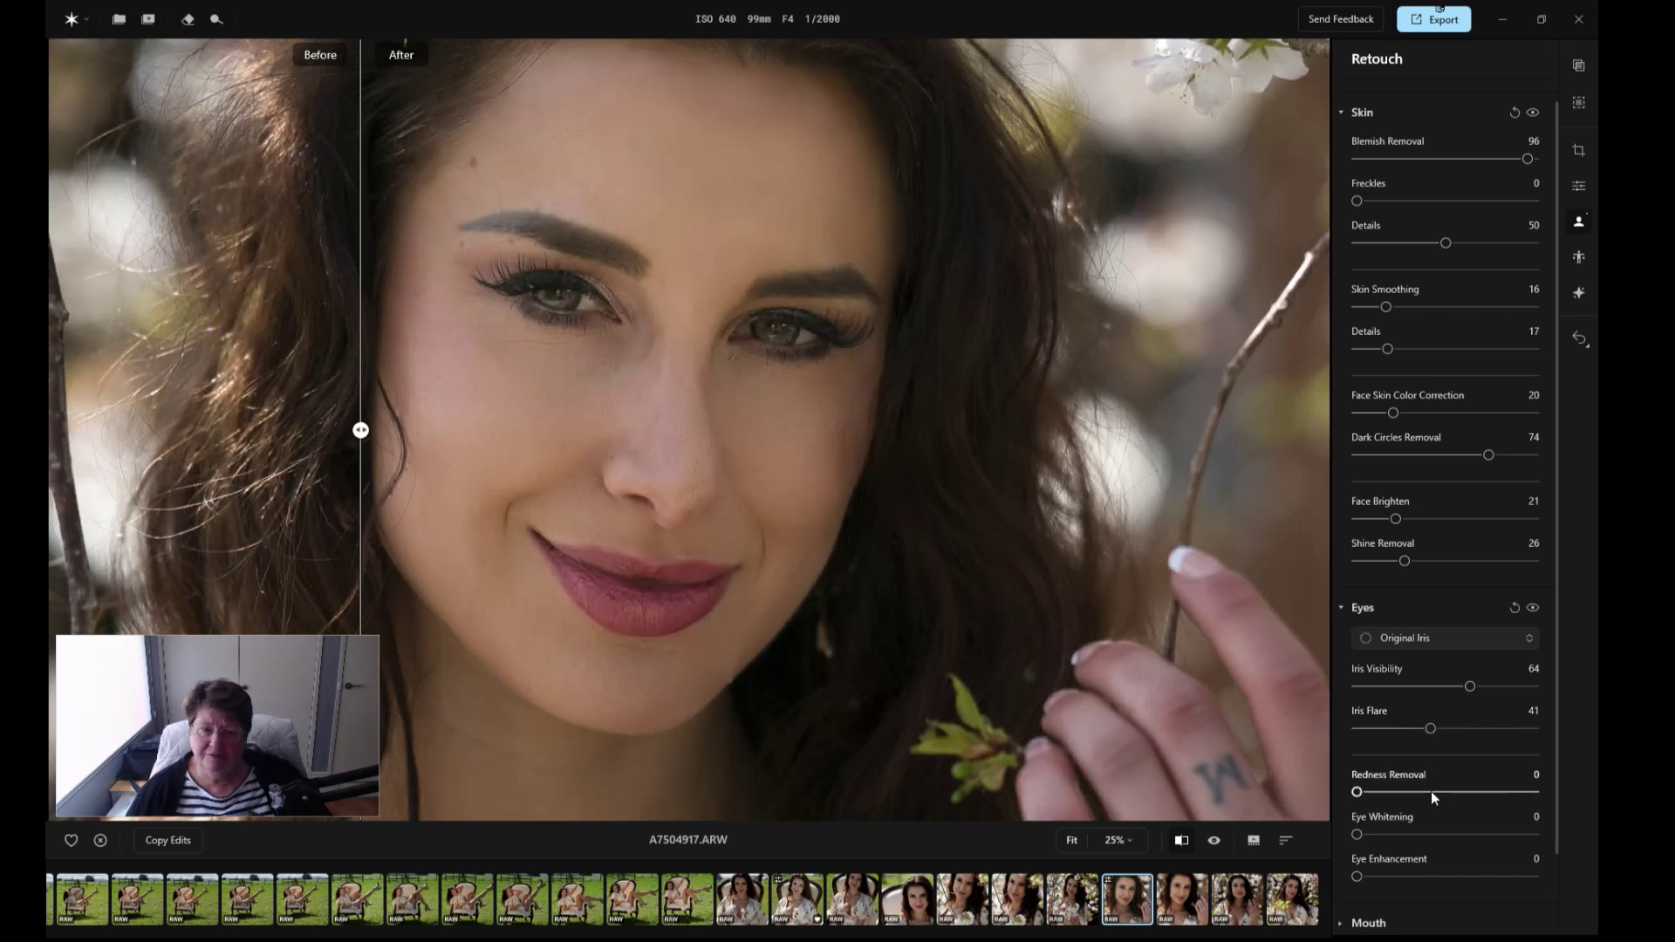
Set Eye Whitening to 25 and Eye Enhancement to 23, and extend the After side over the whole face.
scroll(1431, 793, "down", 2)
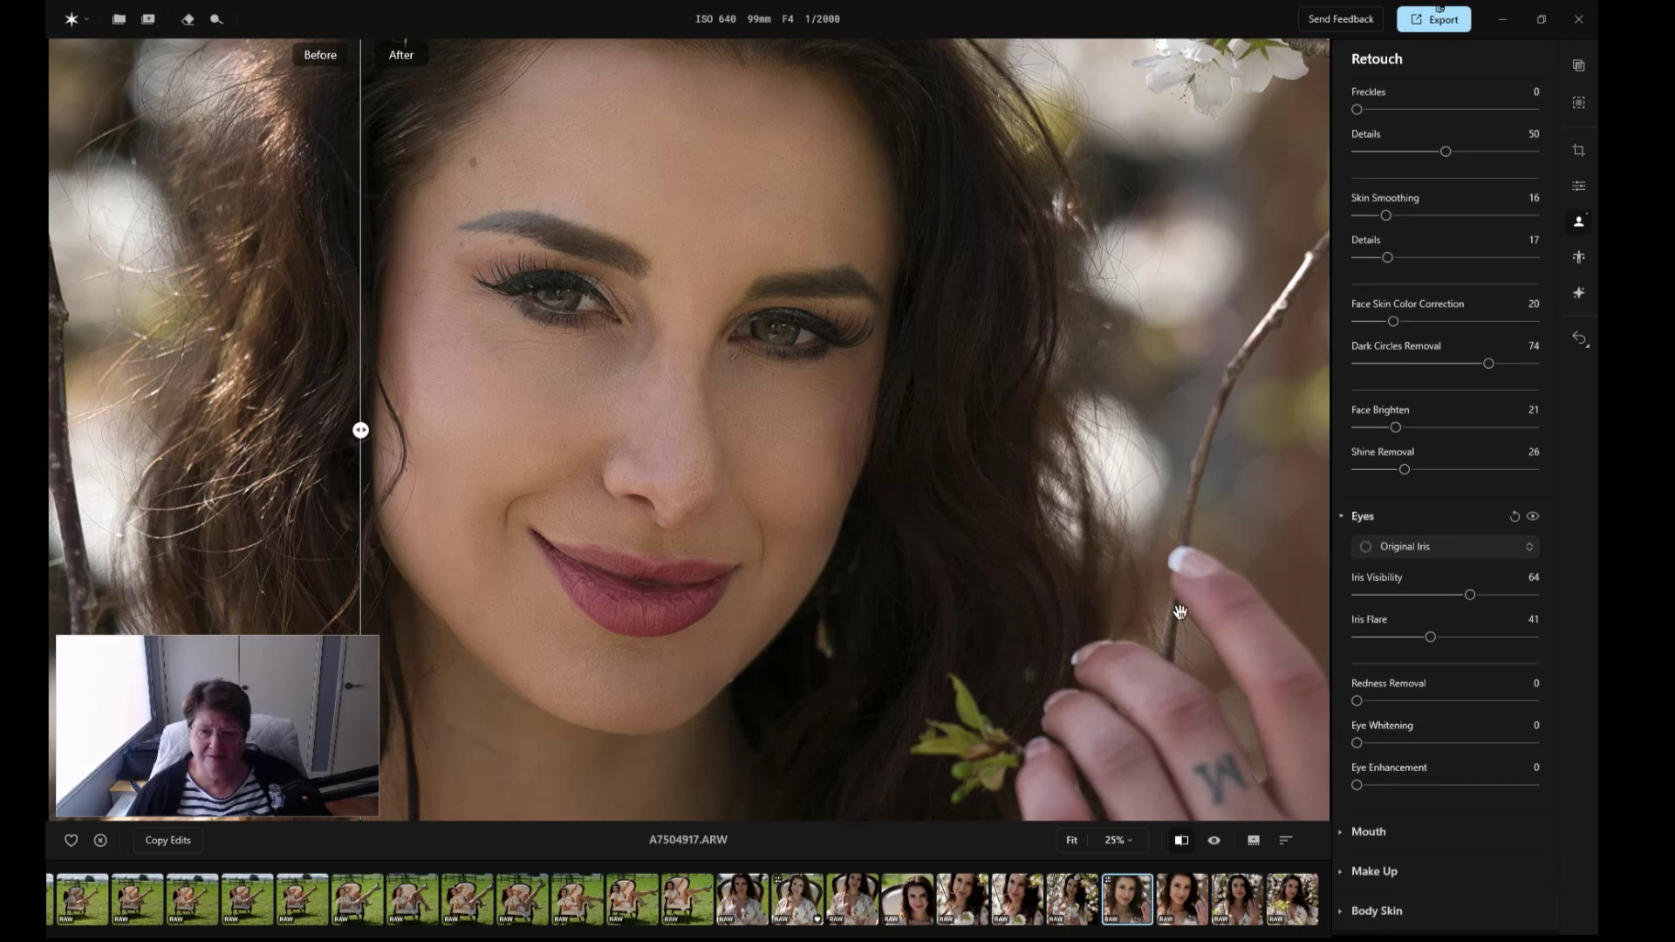
left_click_drag(1356, 744, 1402, 744)
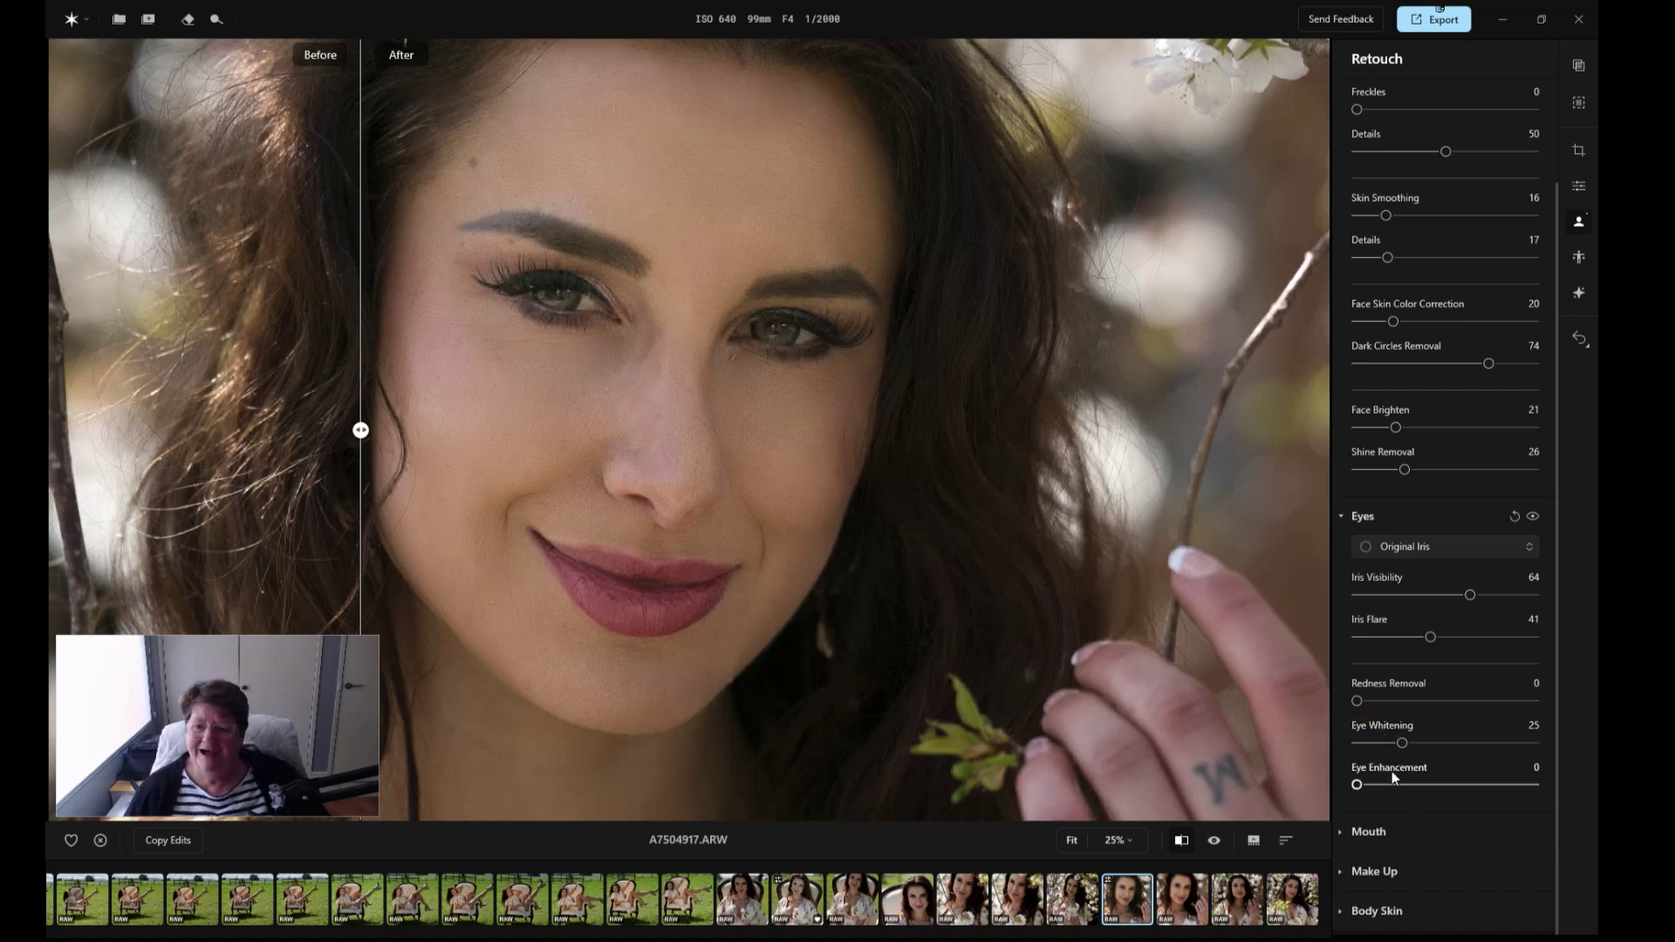
left_click(1357, 785)
left_click_drag(1357, 785, 1398, 789)
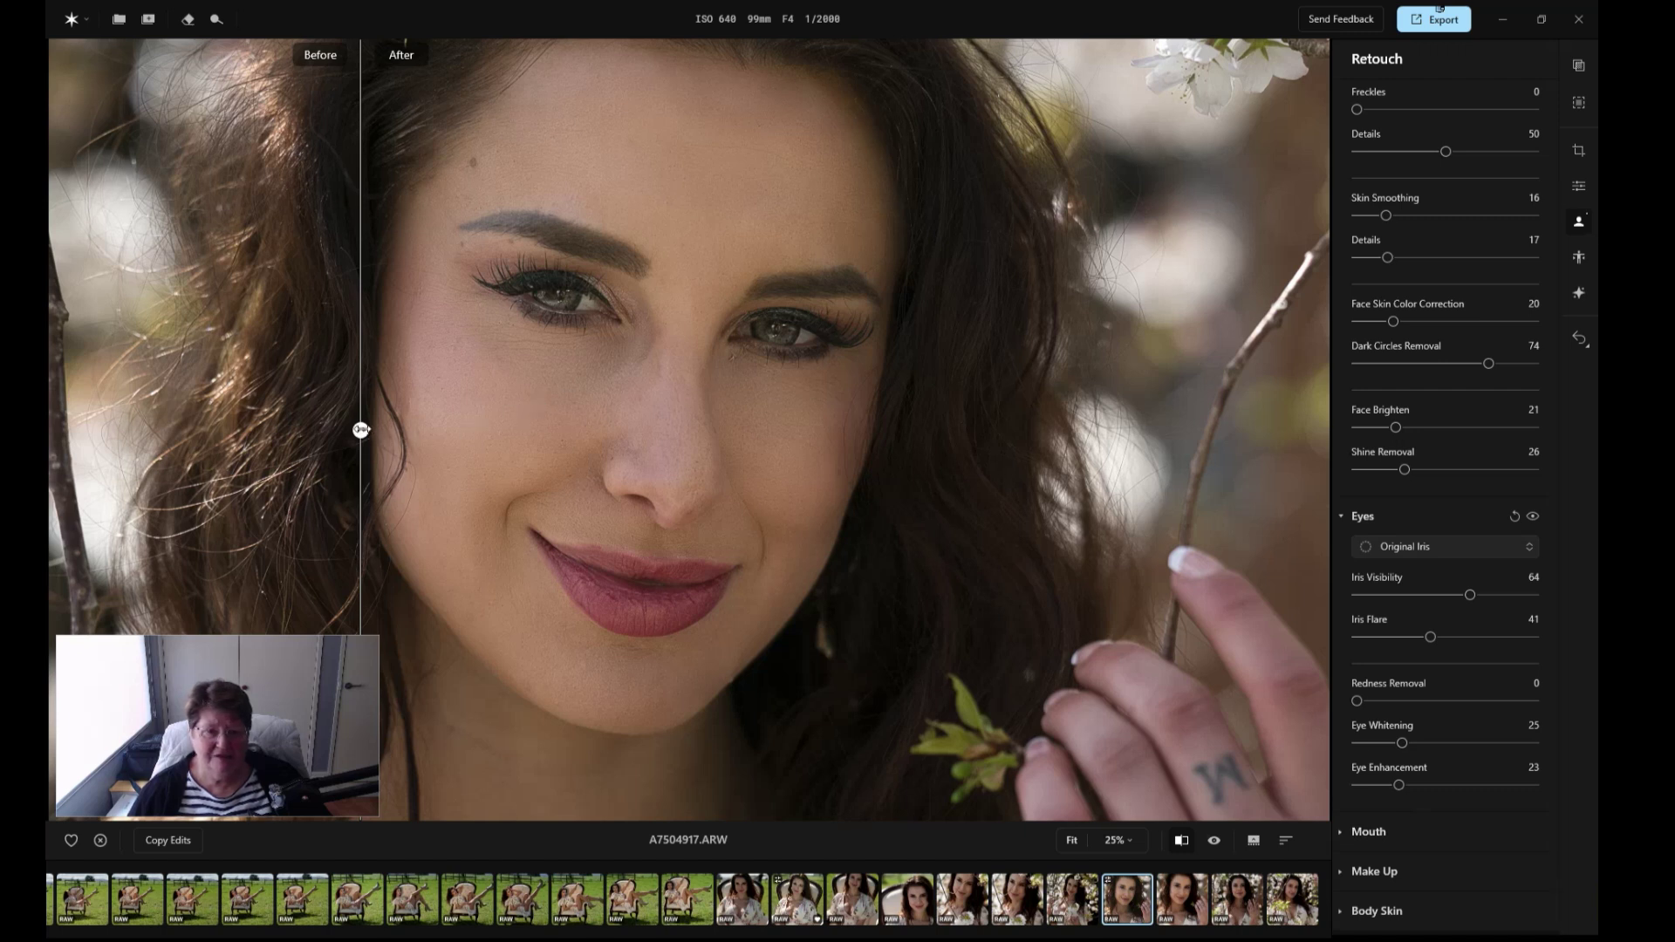
left_click_drag(361, 430, 322, 430)
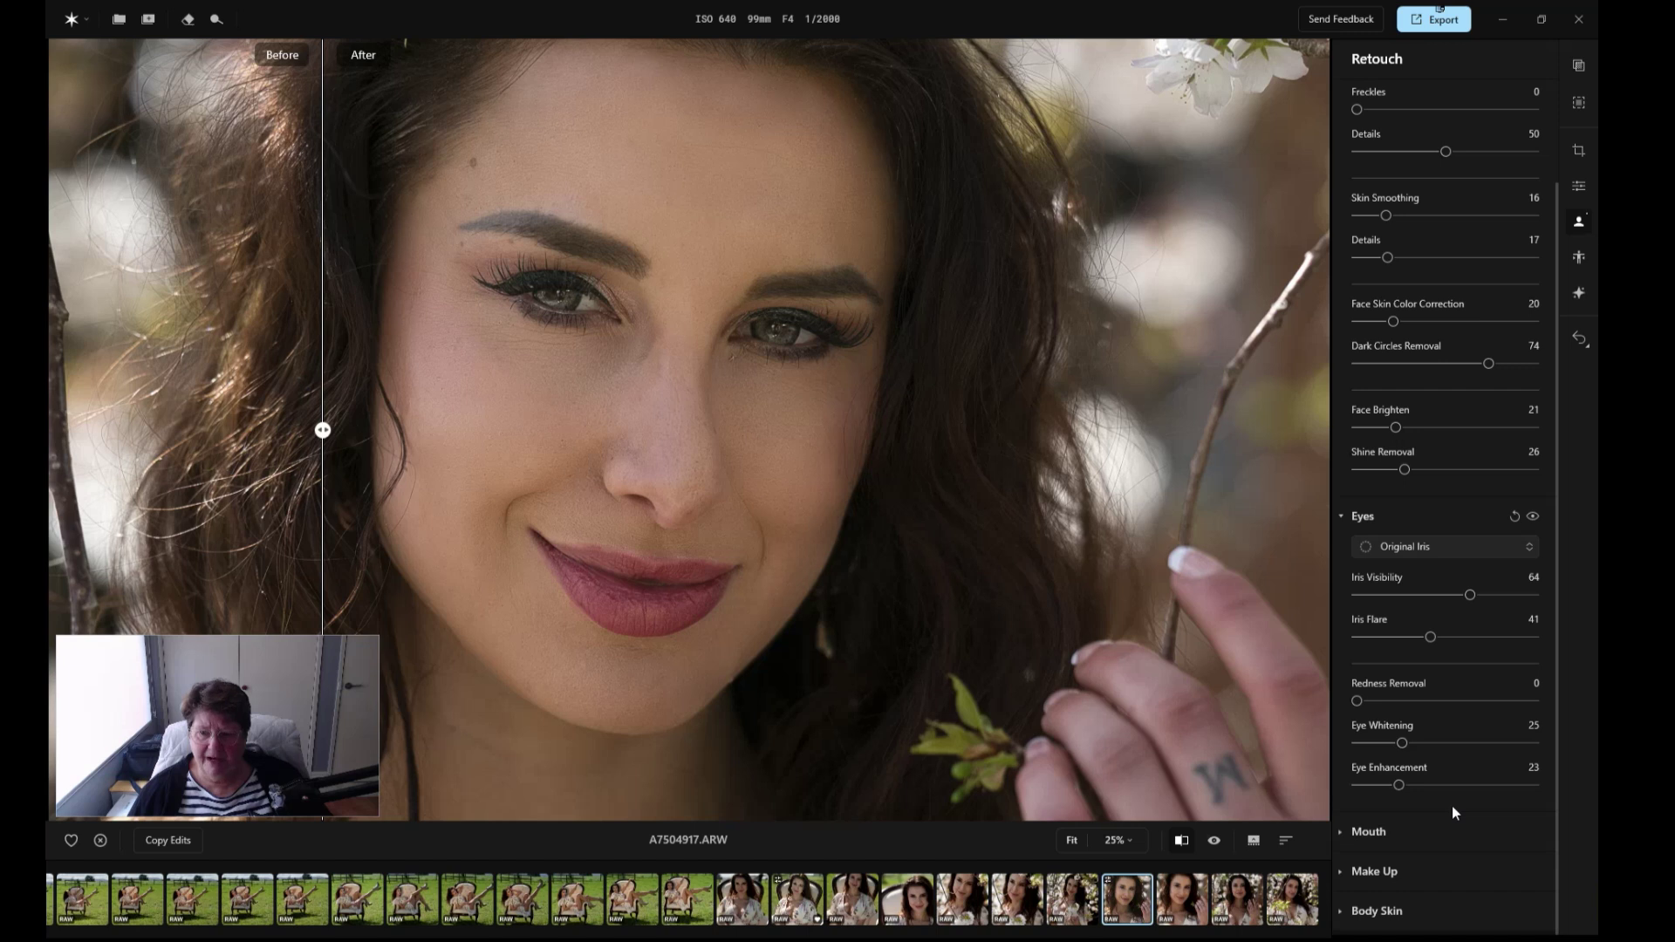
Look at the teeth adjustments under Mouth and collapse the Mouth, Eyes and Skin sections.
left_click(1341, 834)
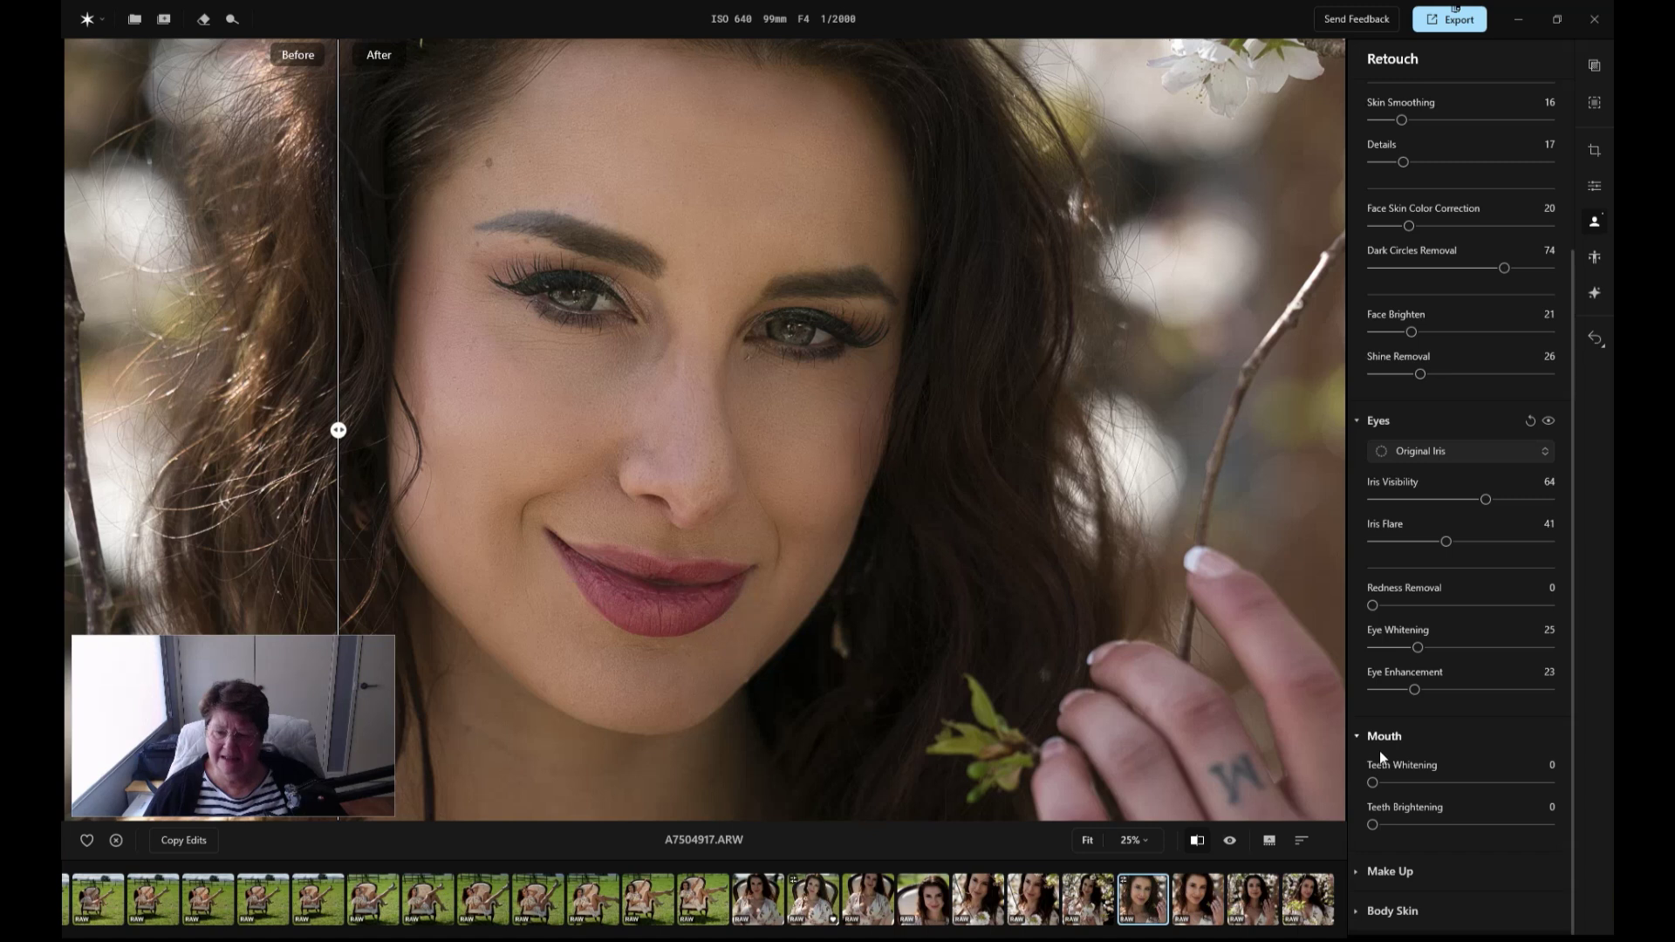
left_click(1358, 737)
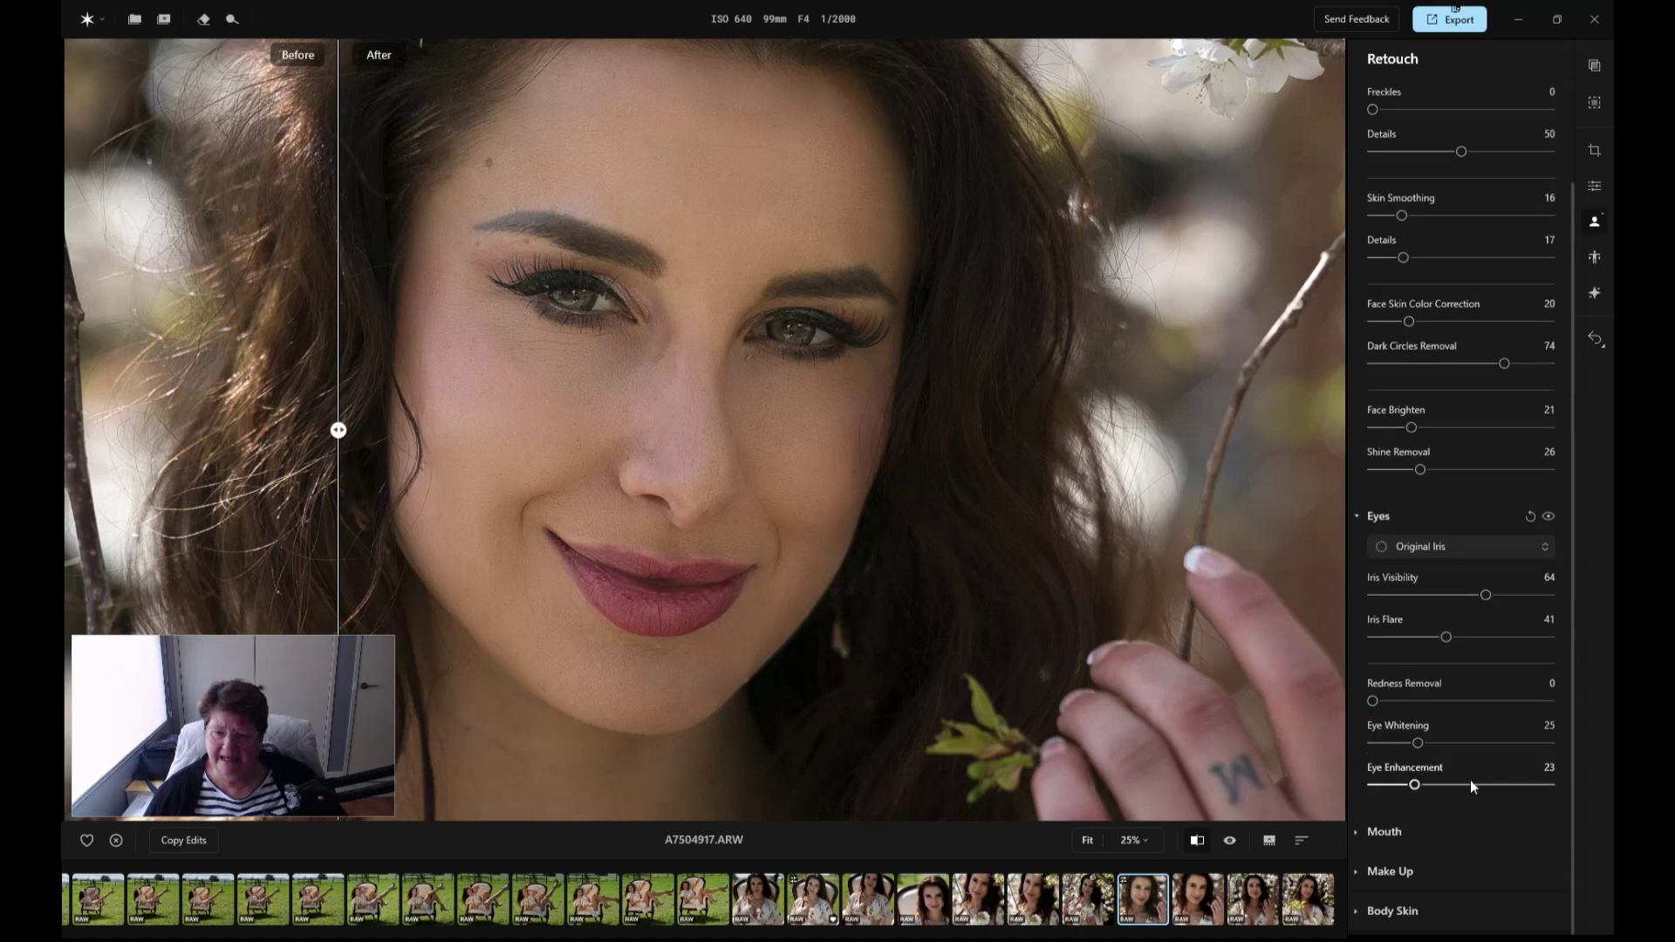
left_click(1356, 516)
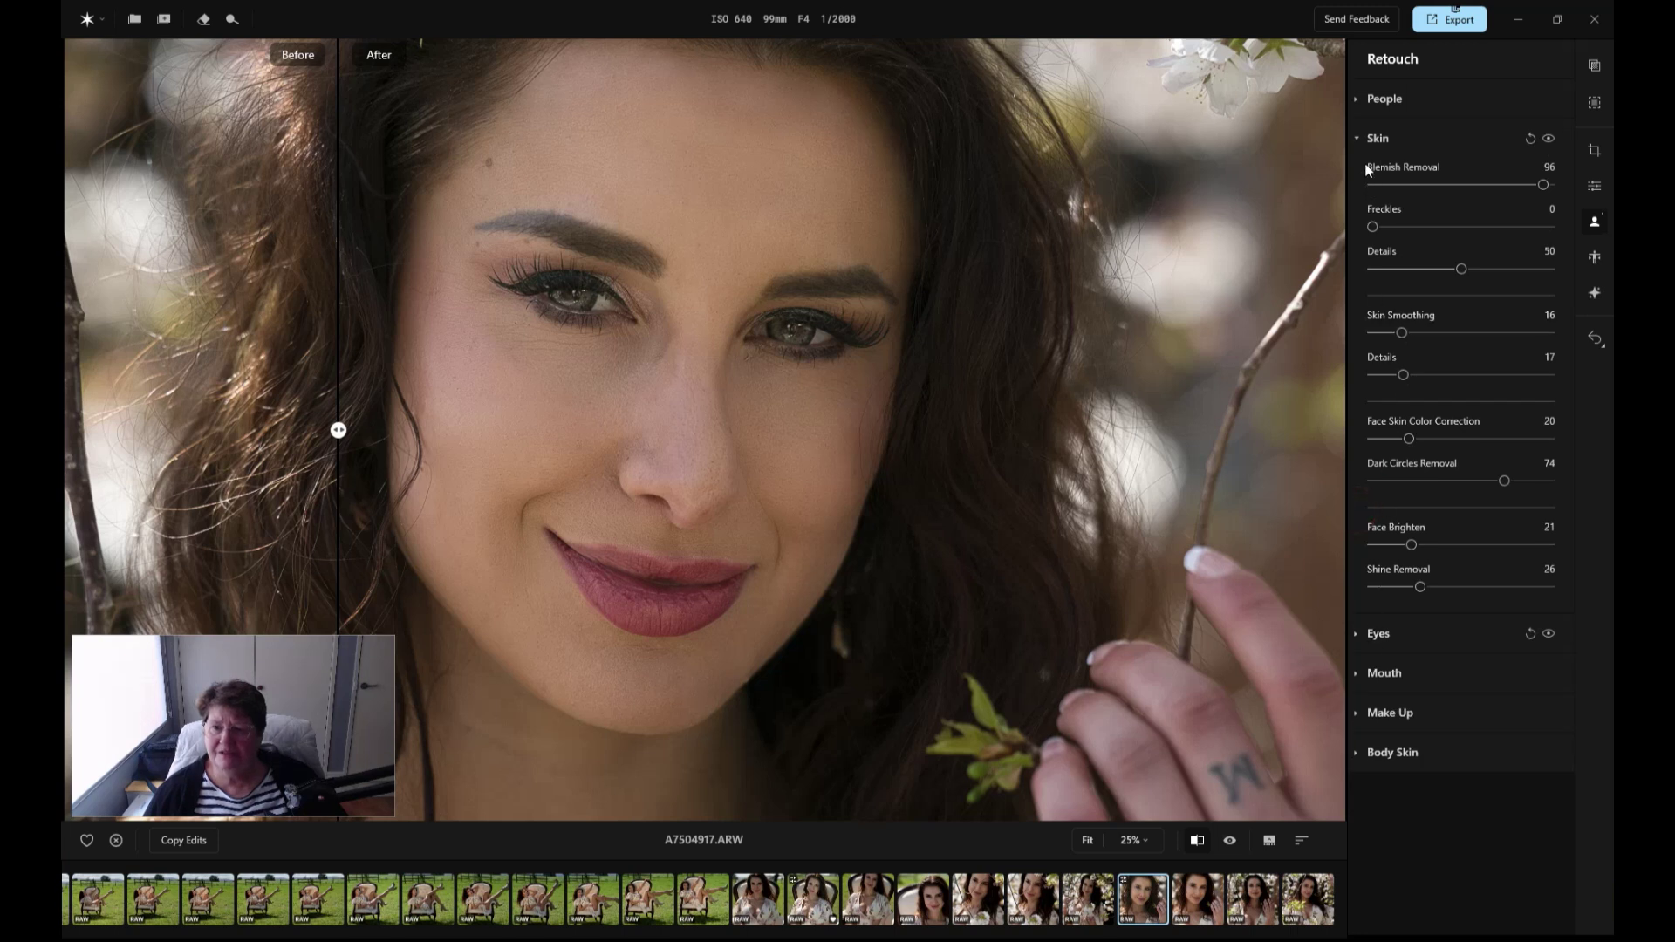
left_click(1358, 138)
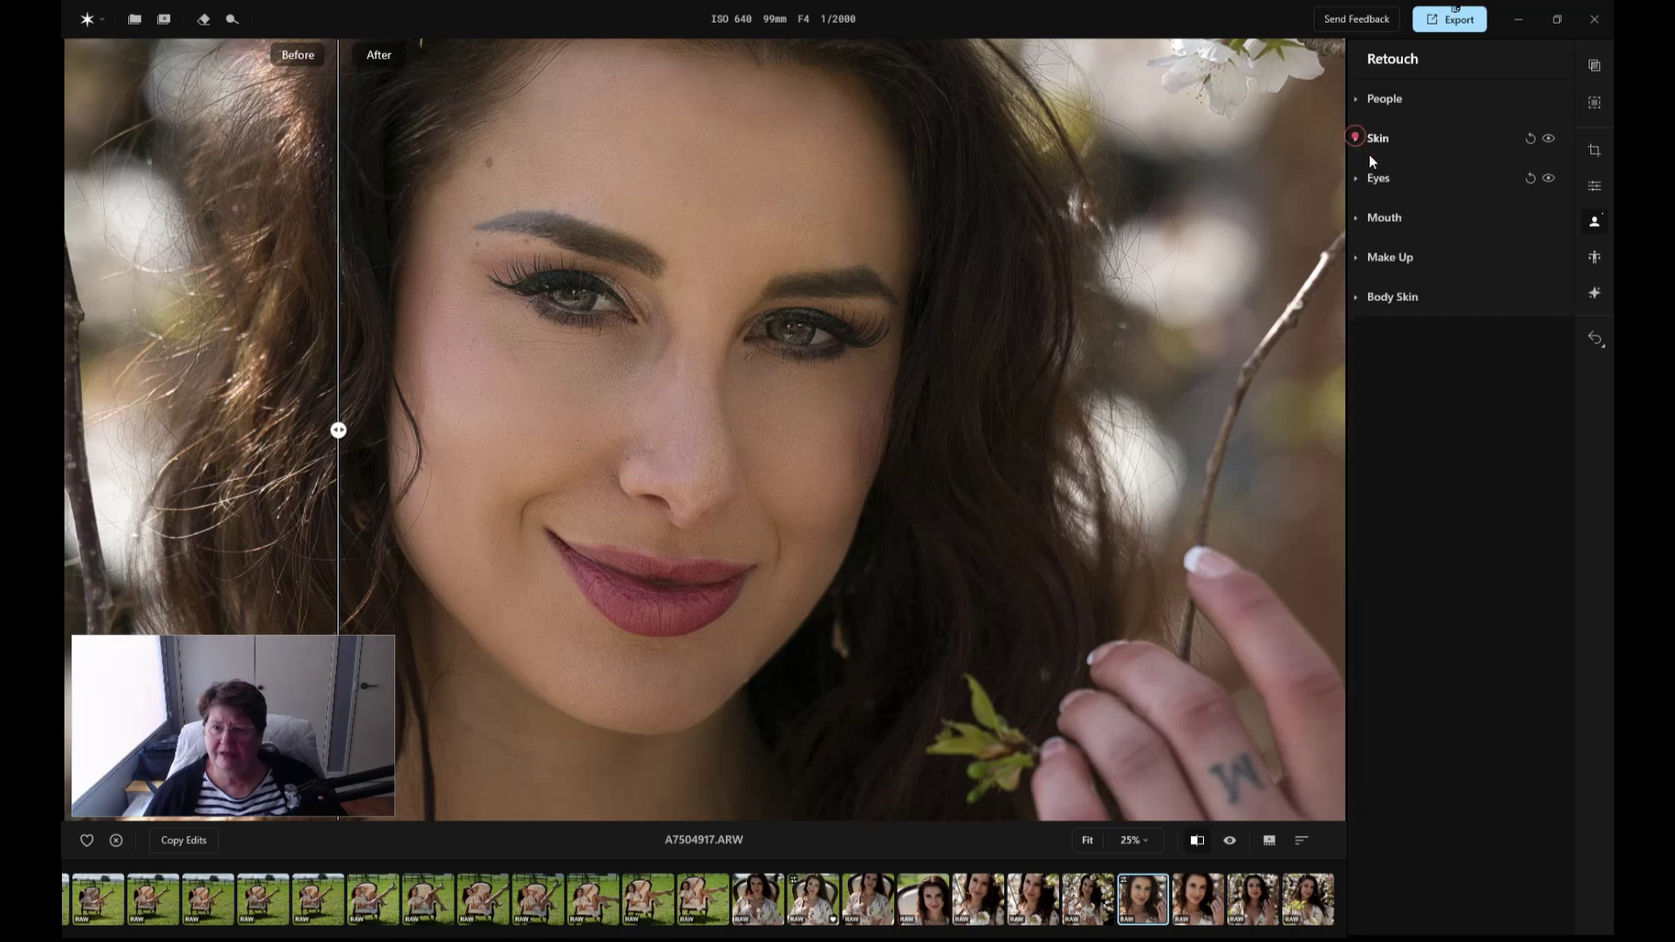
Apply a Cheeks blush with Amount 9 and Tone 81, and makeup Highlights with Amount 22 and Feather 21.
left_click(1357, 256)
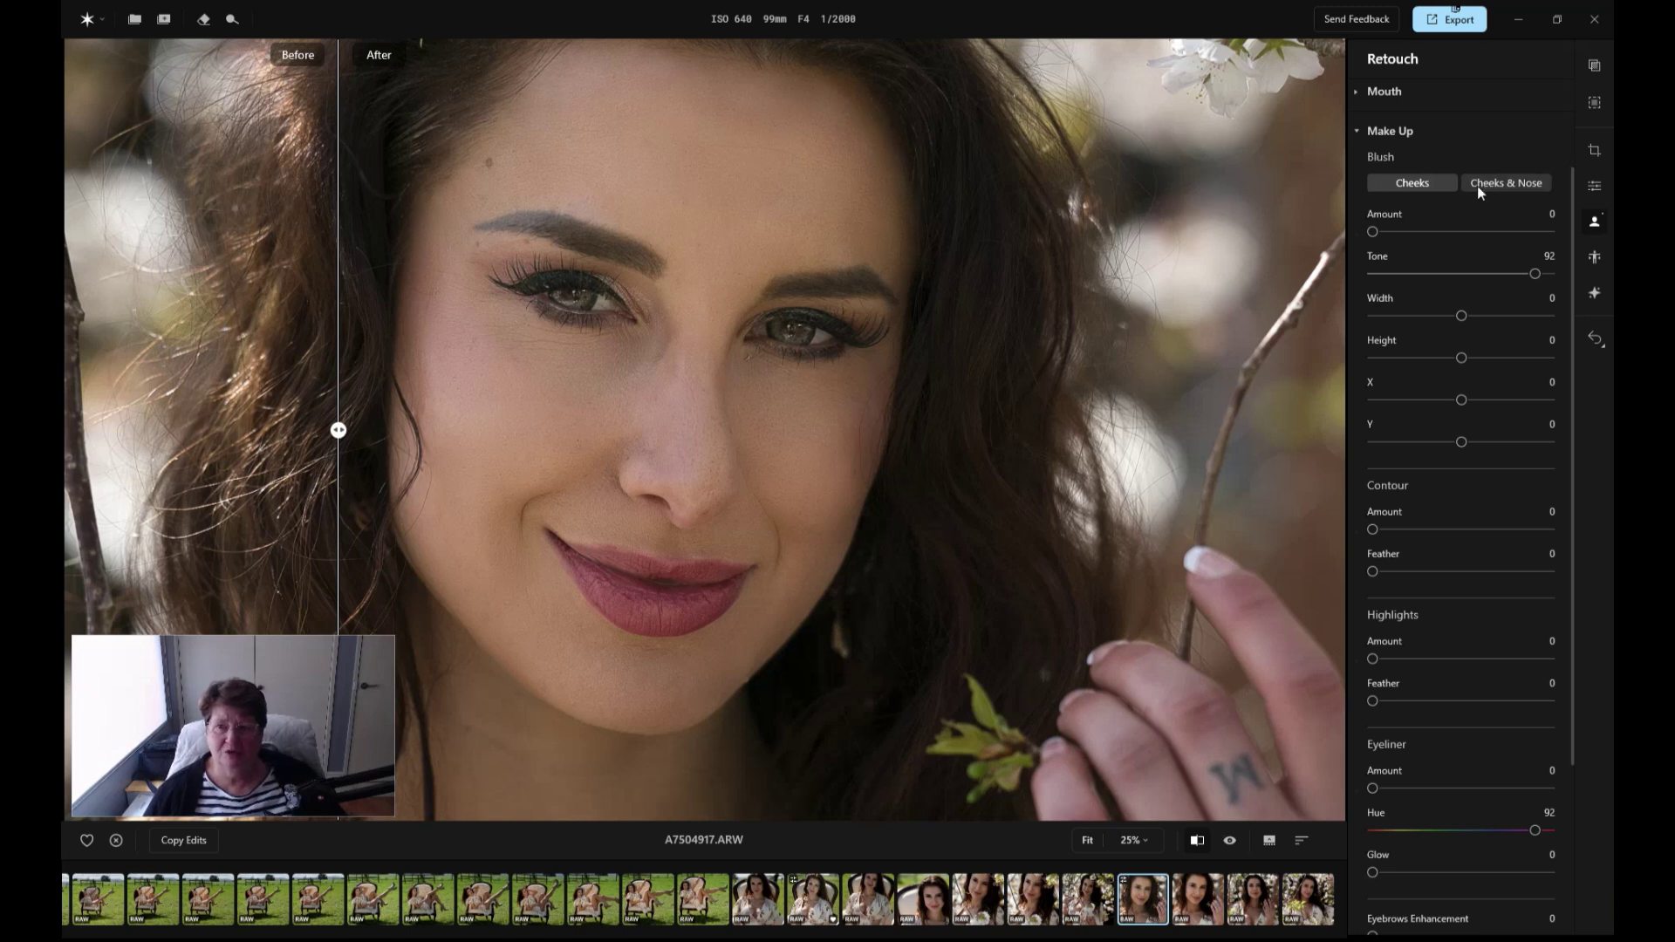
left_click_drag(1373, 232, 1390, 232)
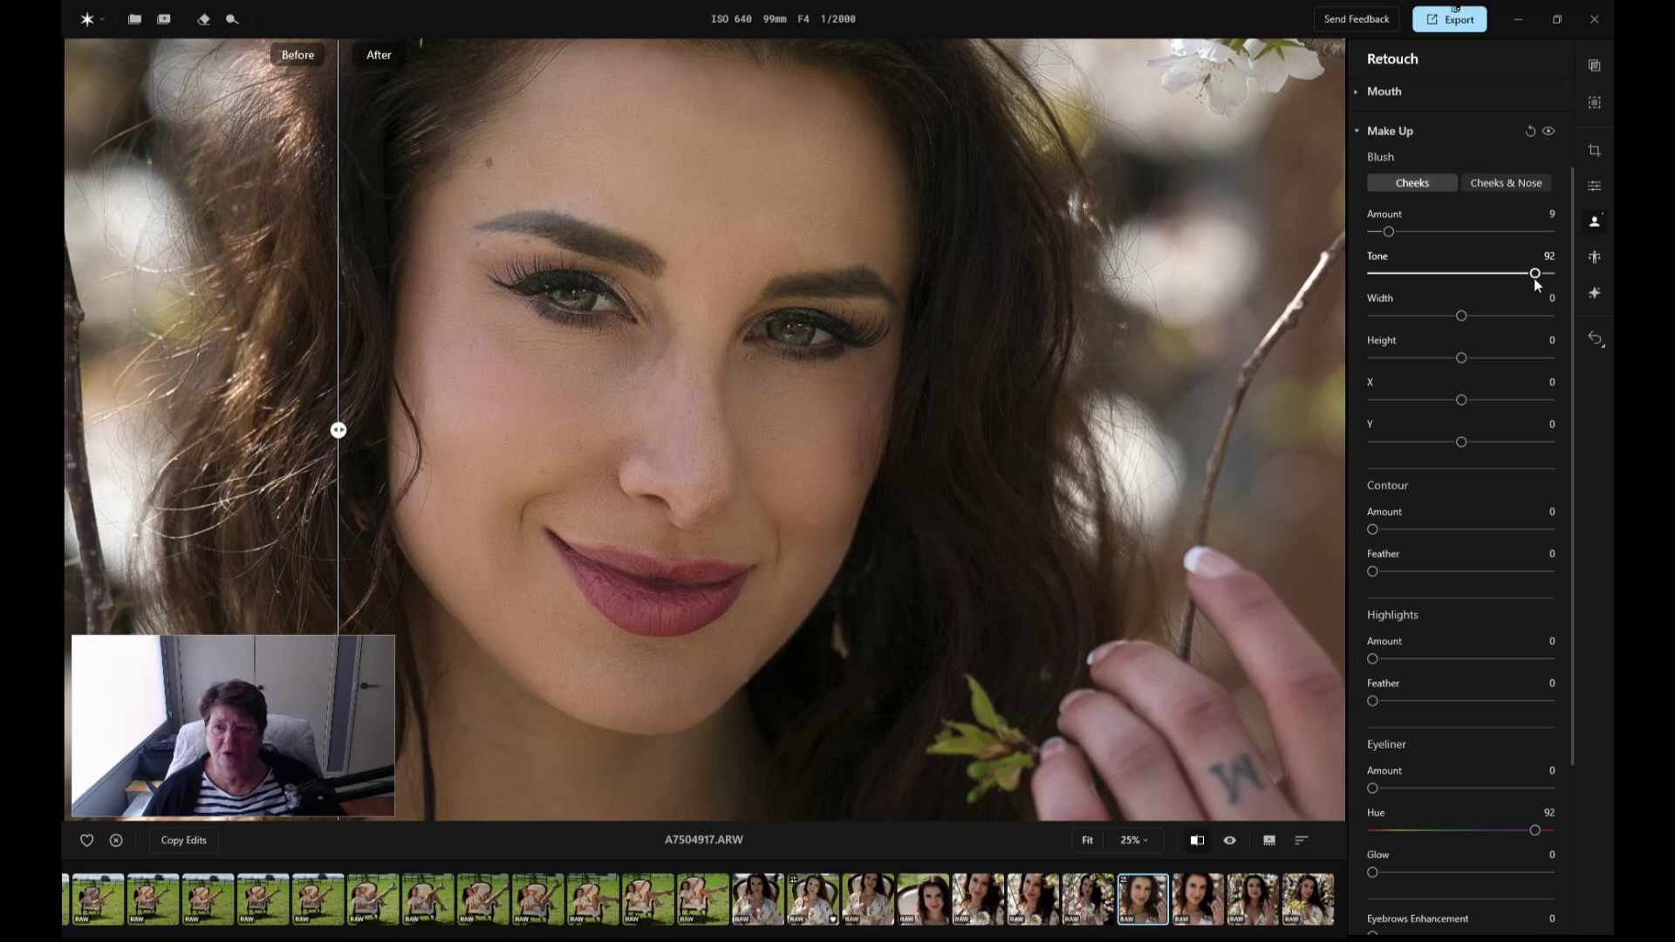
mouse_move(1535, 277)
left_mouse_down()
mouse_move(1392, 276)
mouse_move(1518, 275)
left_mouse_up()
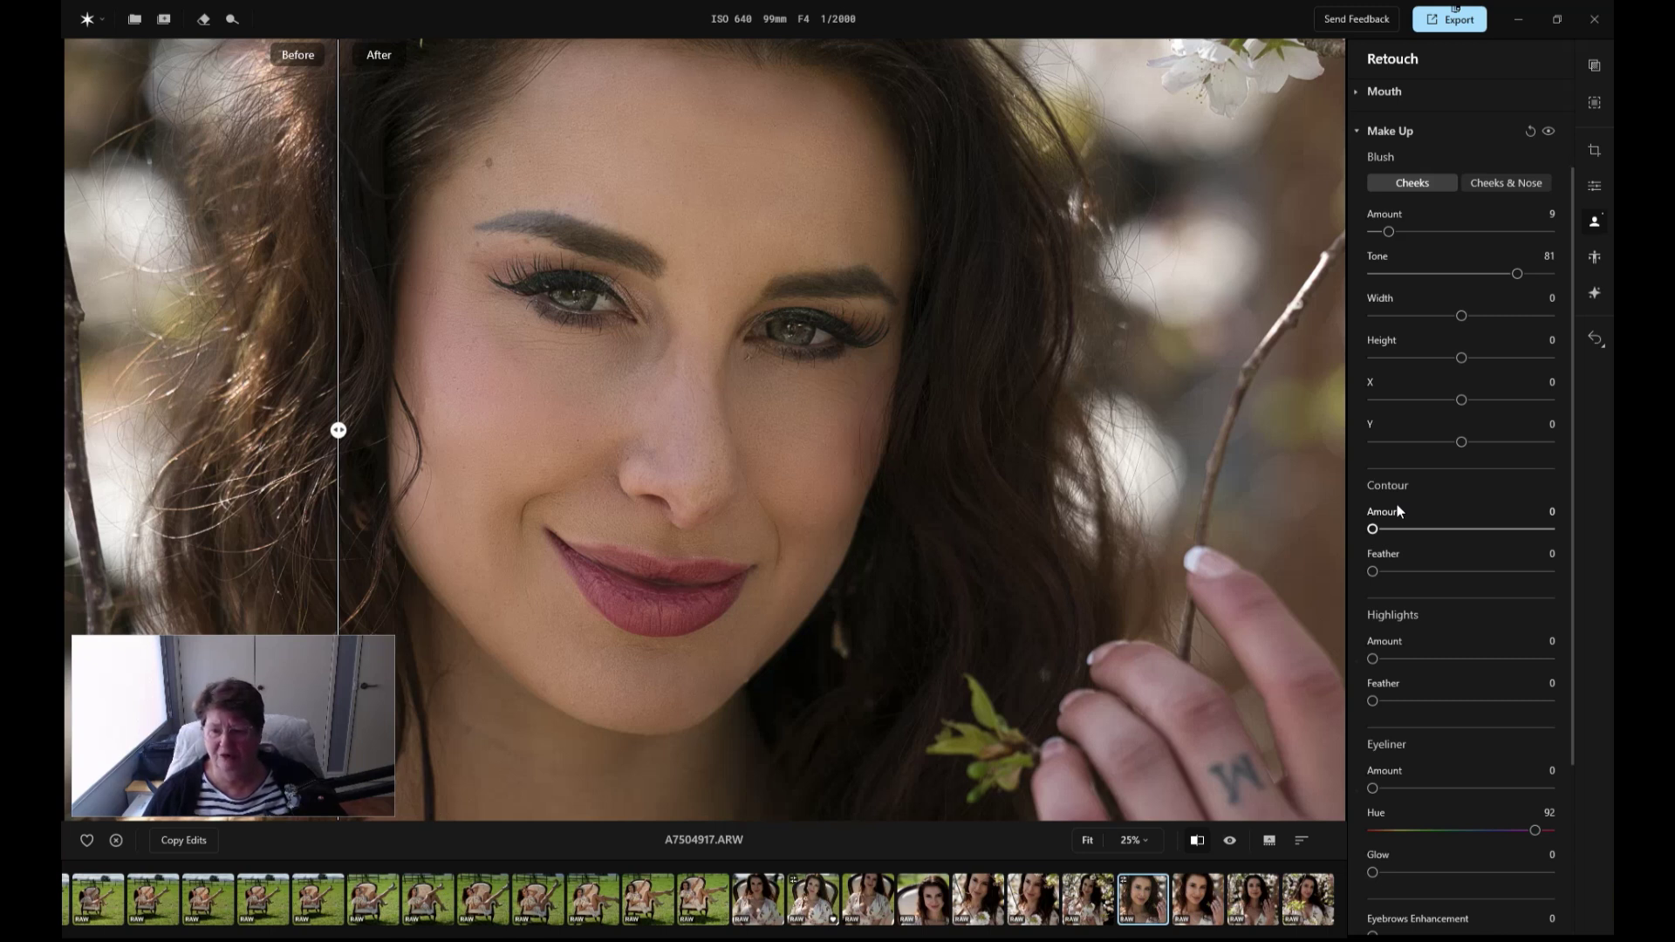
left_click_drag(1372, 659, 1413, 659)
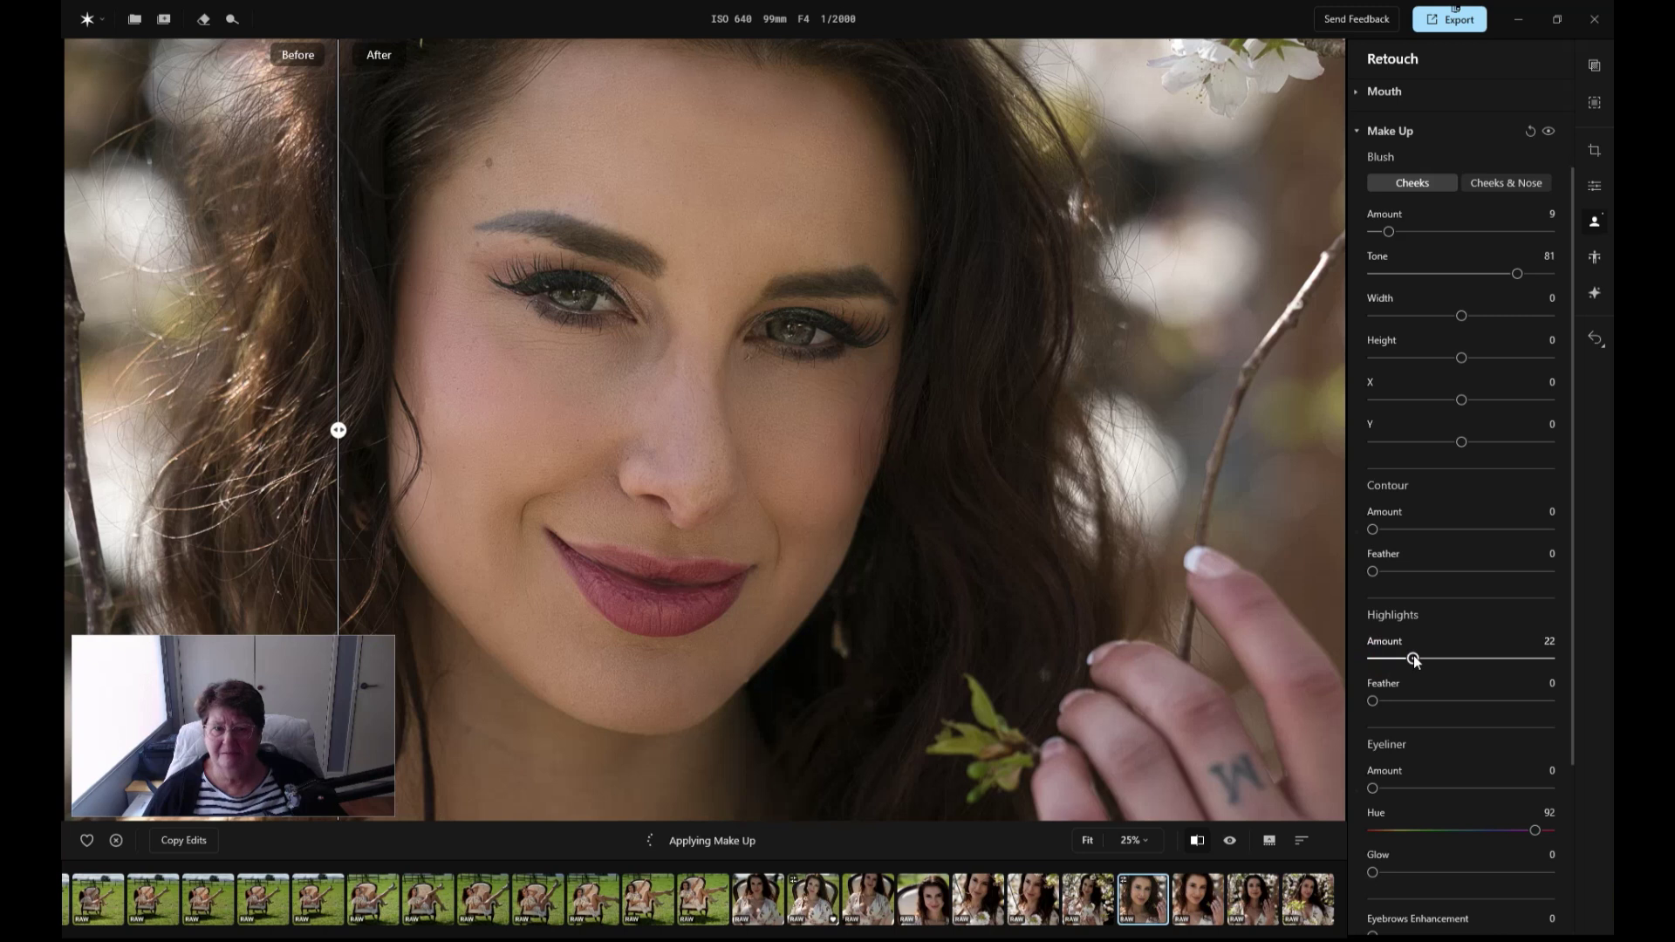
left_click_drag(1372, 700, 1412, 701)
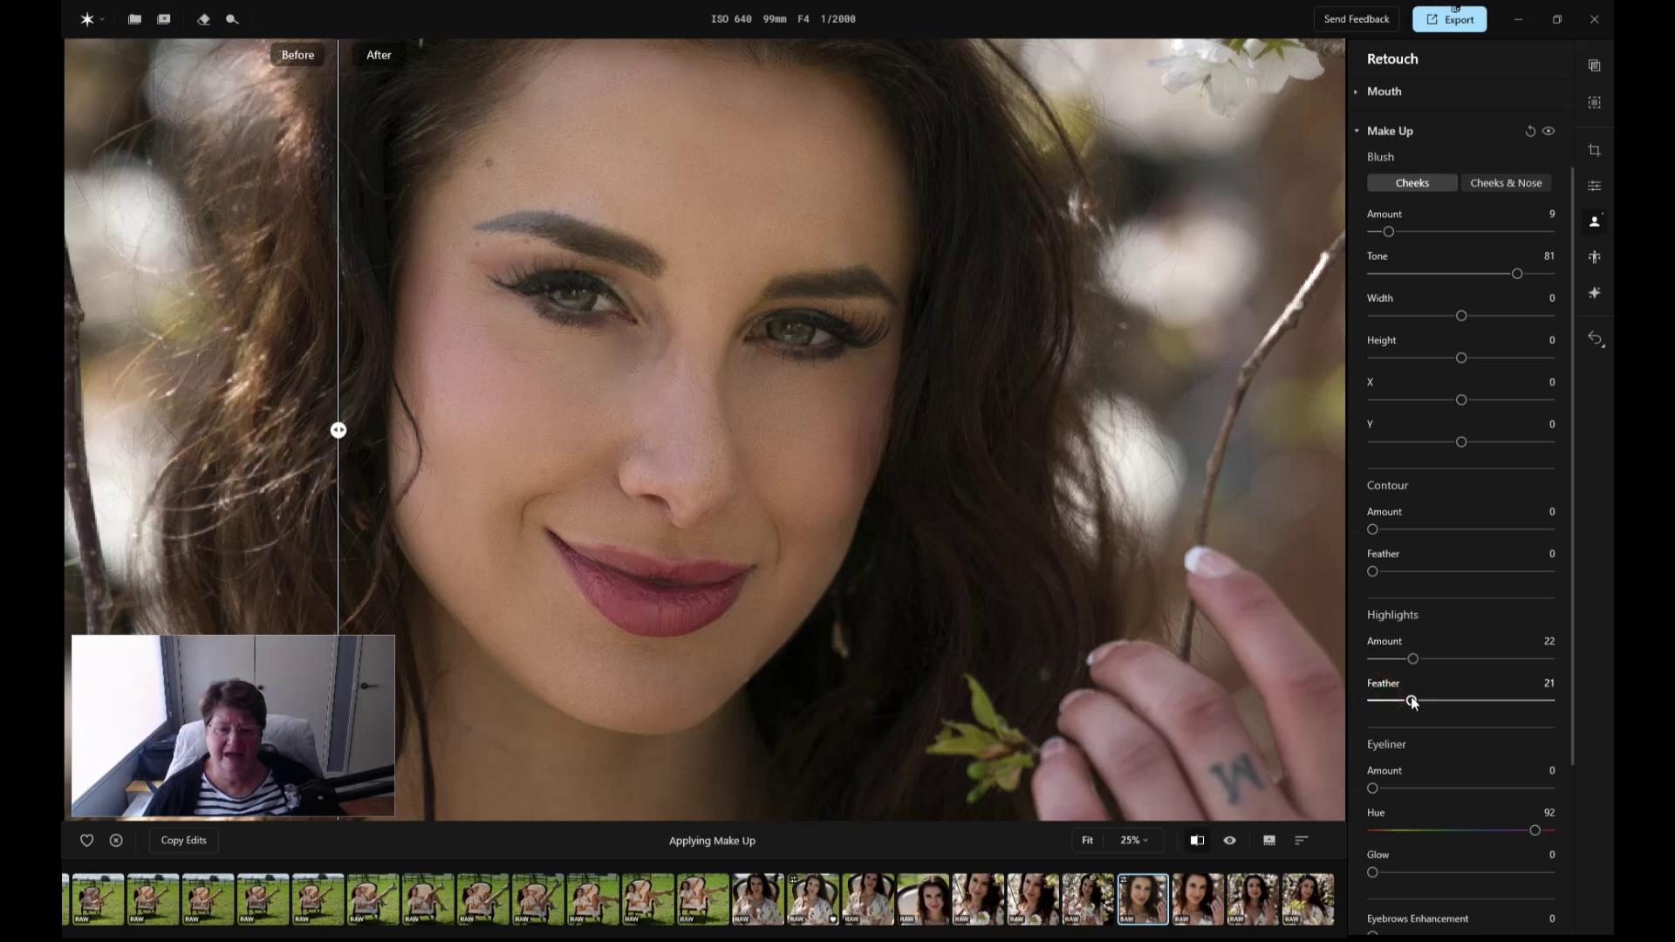
Set the Eyeliner Amount to 80 and Eyebrows Enhancement to 42, adjusting the before/after divider to compare the face.
scroll(1412, 702, "down", 5)
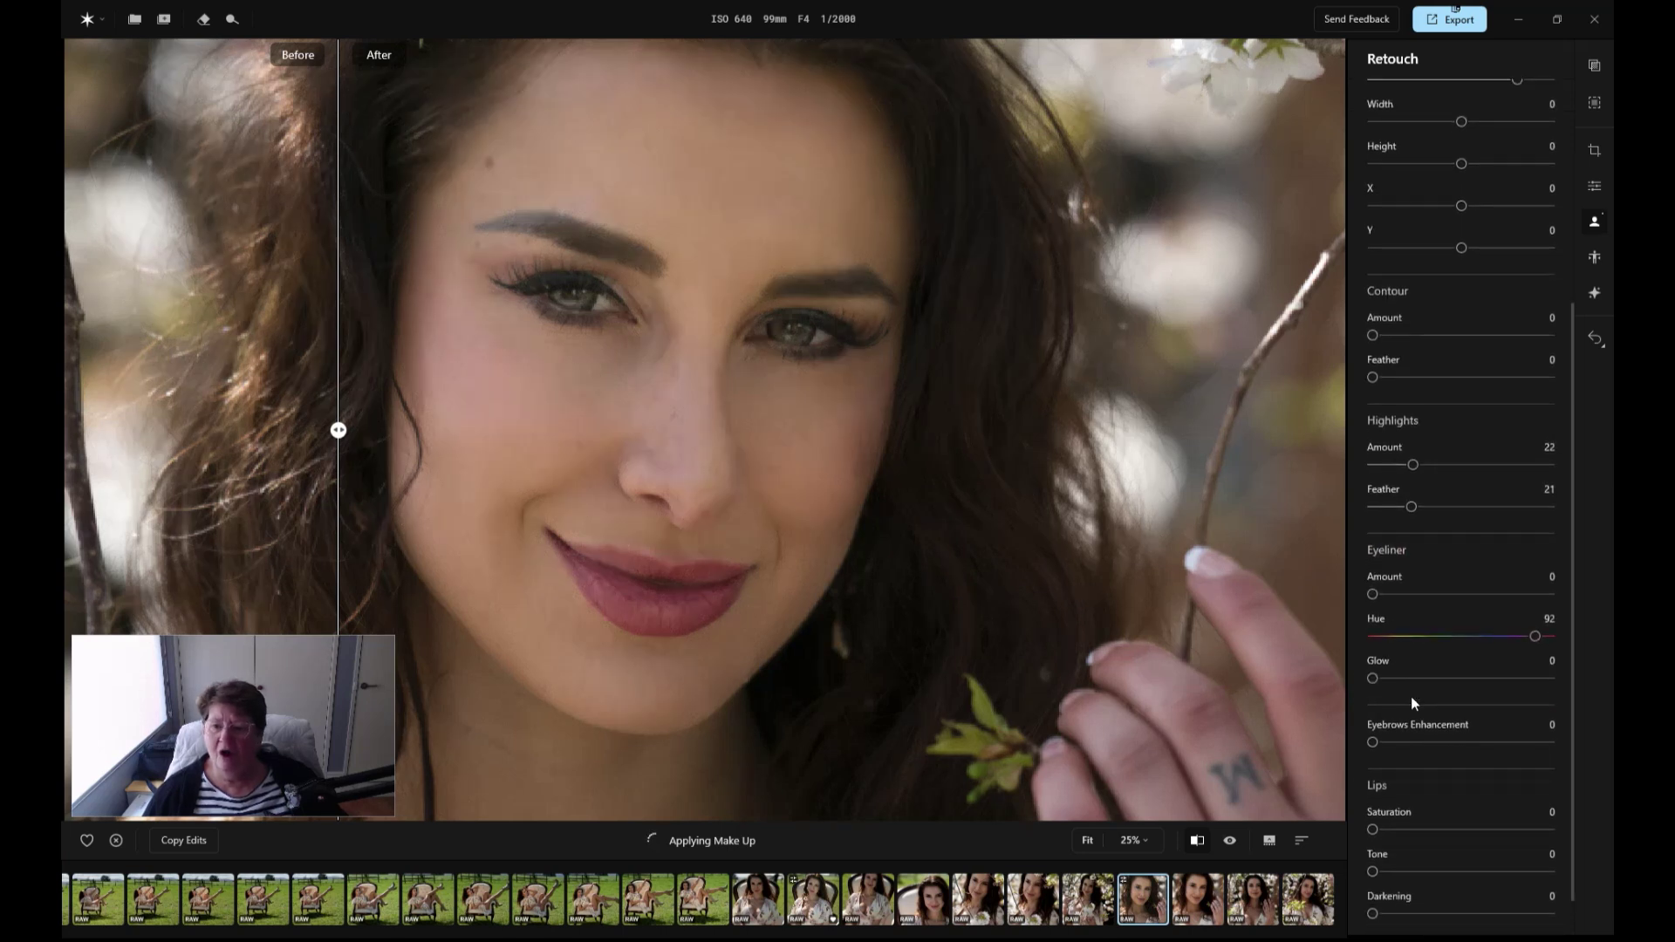
left_click(1374, 593)
left_click_drag(1432, 593, 1516, 594)
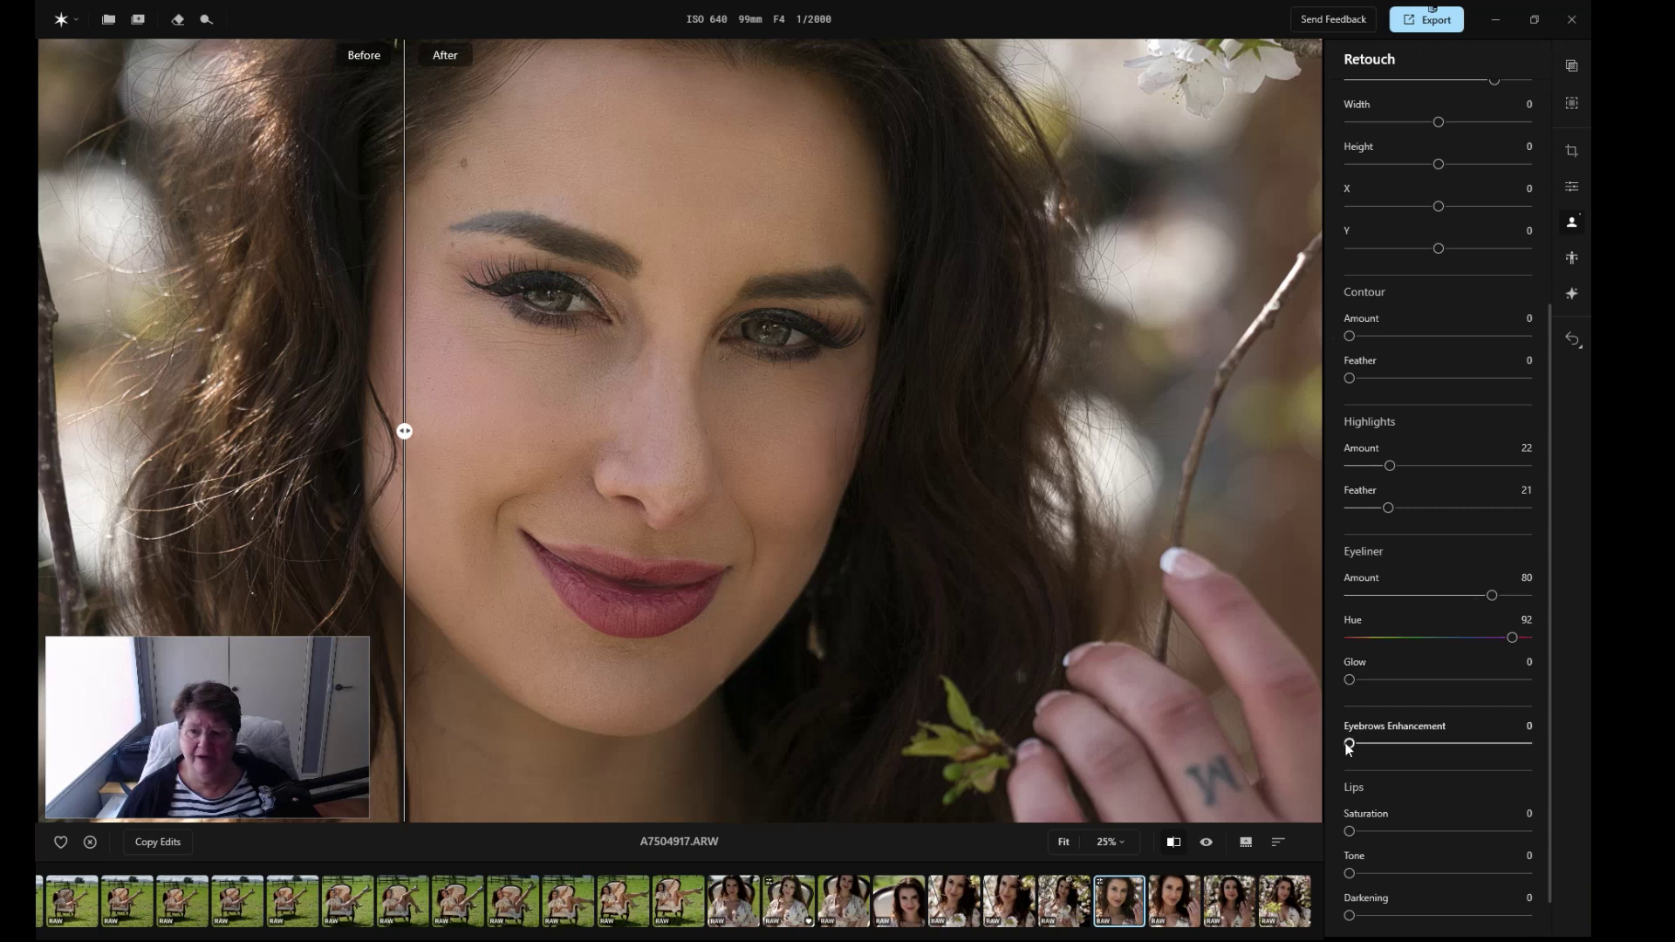
left_click_drag(1348, 746, 1423, 744)
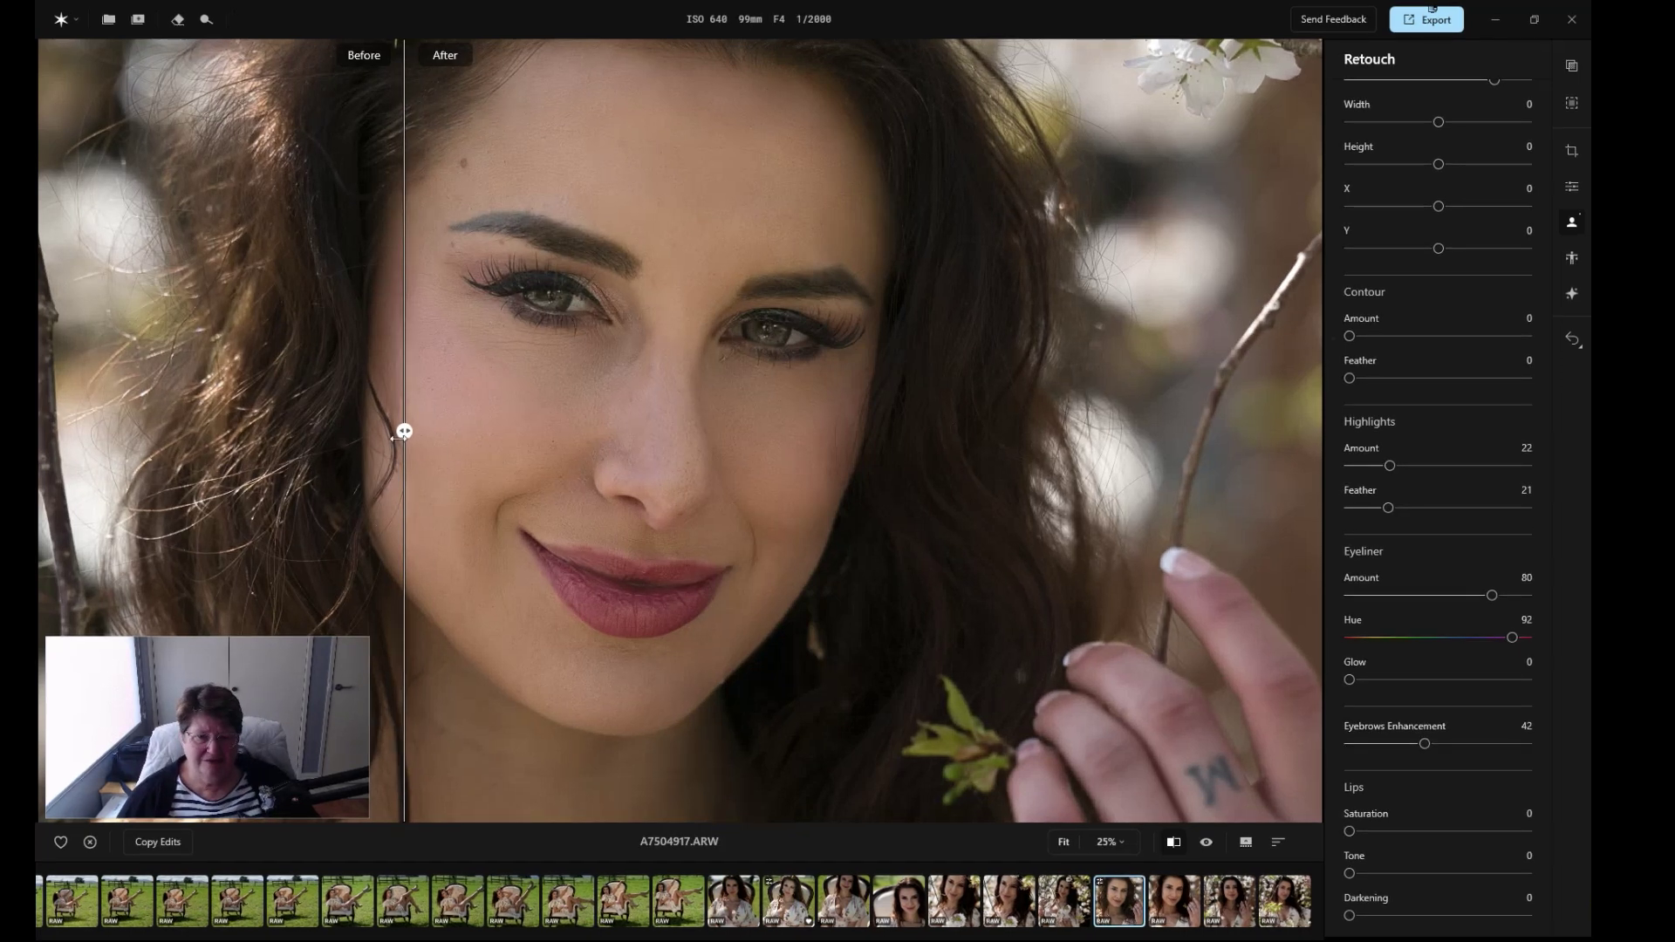
mouse_move(404, 430)
left_mouse_down()
mouse_move(774, 430)
mouse_move(348, 411)
mouse_move(381, 425)
mouse_move(824, 427)
mouse_move(348, 428)
mouse_move(773, 424)
mouse_move(391, 427)
left_mouse_up()
Set the Lips Saturation to 12, Tone to 37 and Darkening to 4, and open the Body Skin adjustments.
scroll(1413, 778, "down", 1)
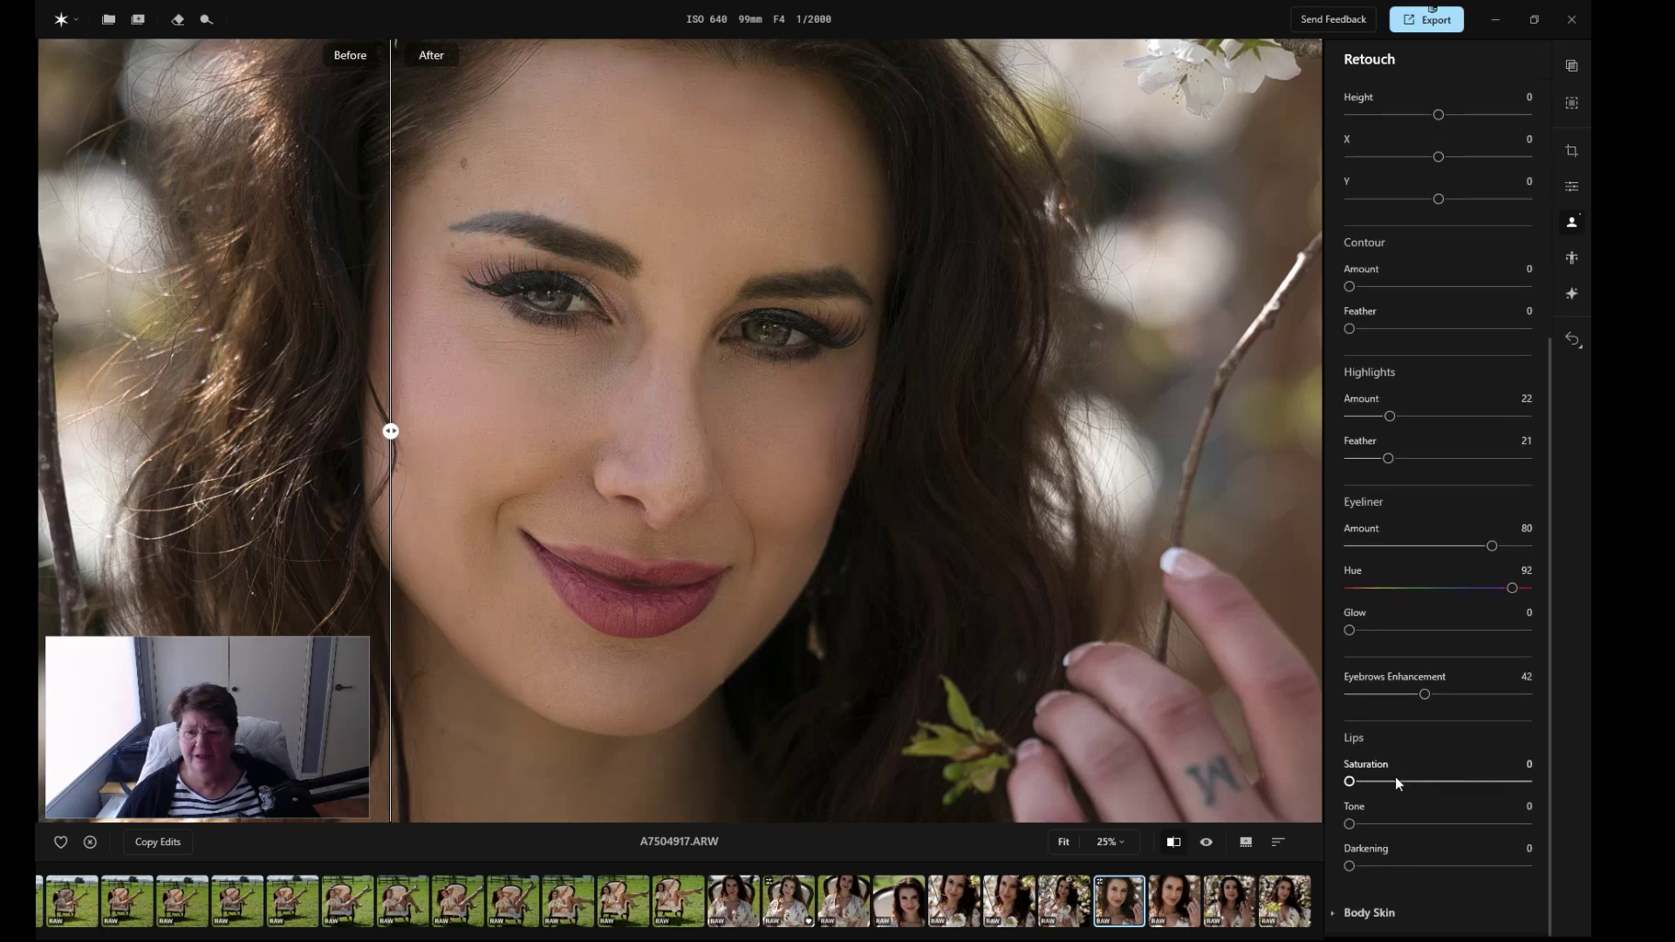
mouse_move(1349, 782)
left_mouse_down()
mouse_move(1420, 824)
mouse_move(1358, 866)
mouse_move(1371, 781)
left_mouse_up()
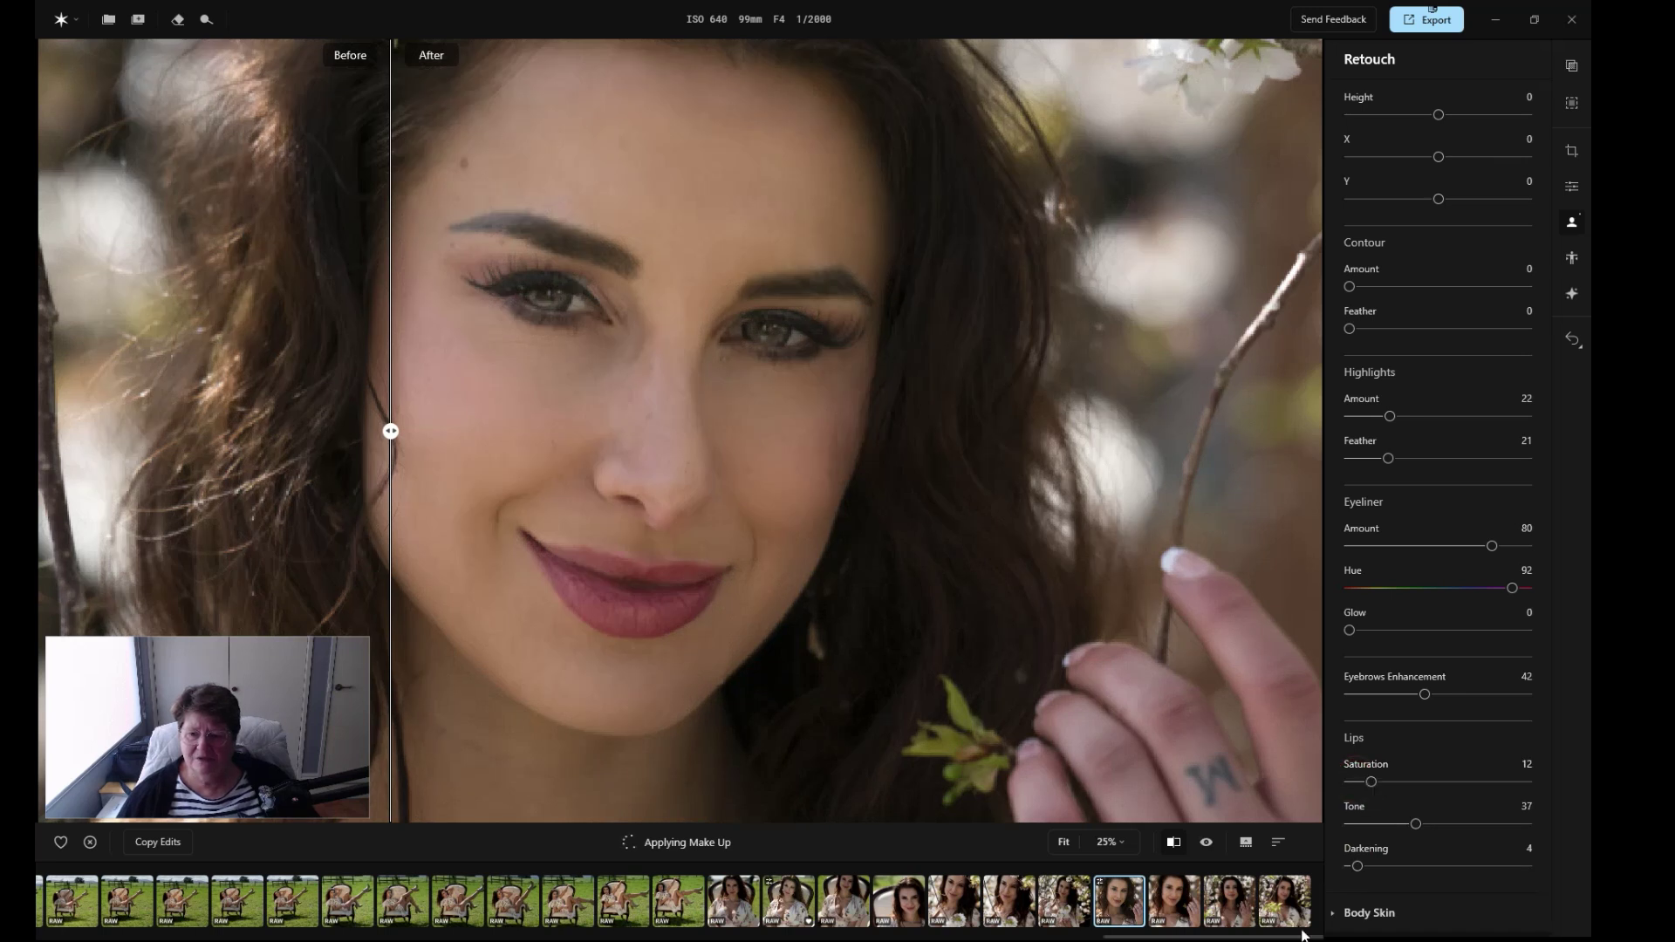
left_click(1333, 916)
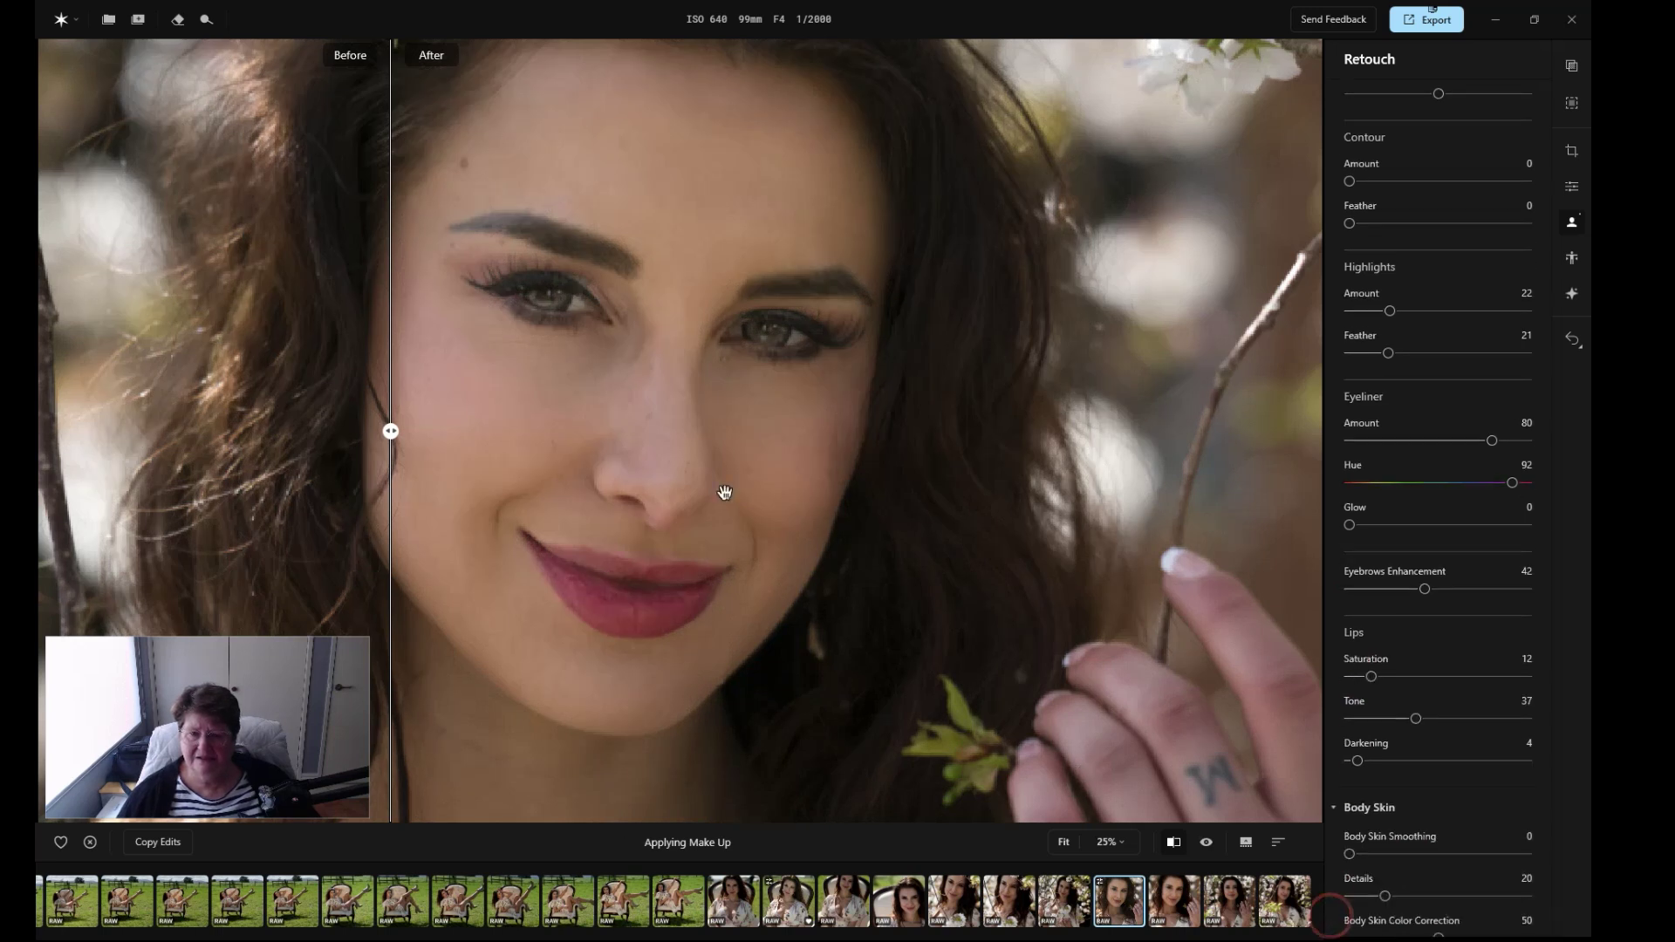
Set Body Skin Smoothing to 25, inspect the arm's skin at 100% zoom, and raise the smoothing to 43.
left_click(1109, 844)
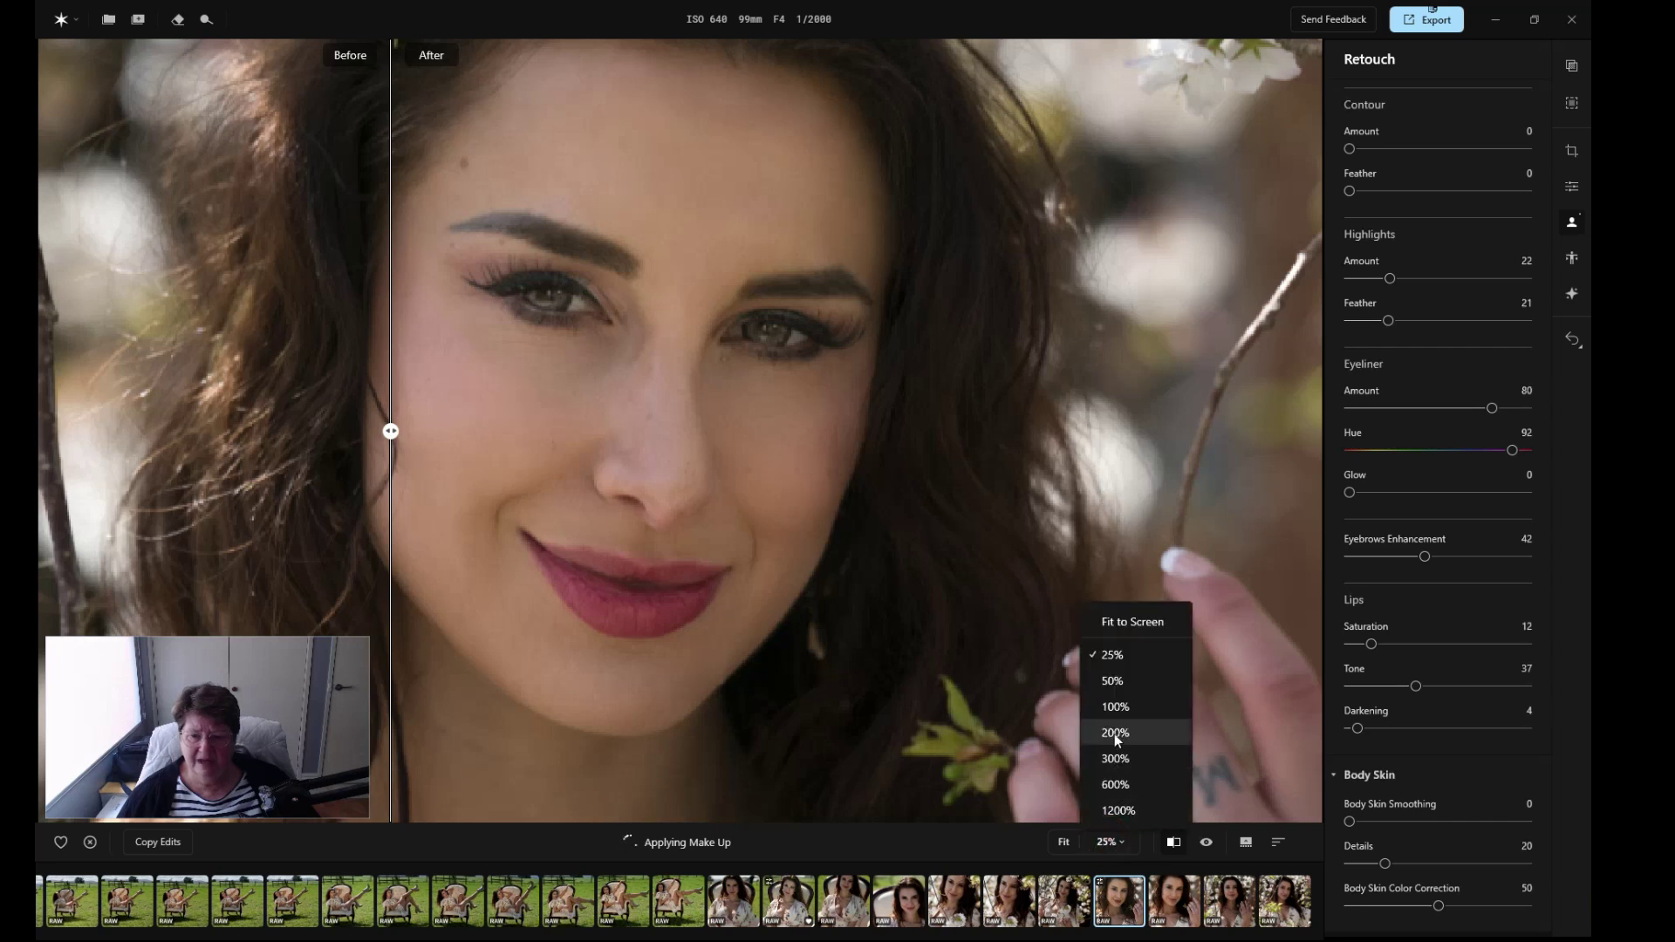
left_click(1116, 708)
left_click(1117, 842)
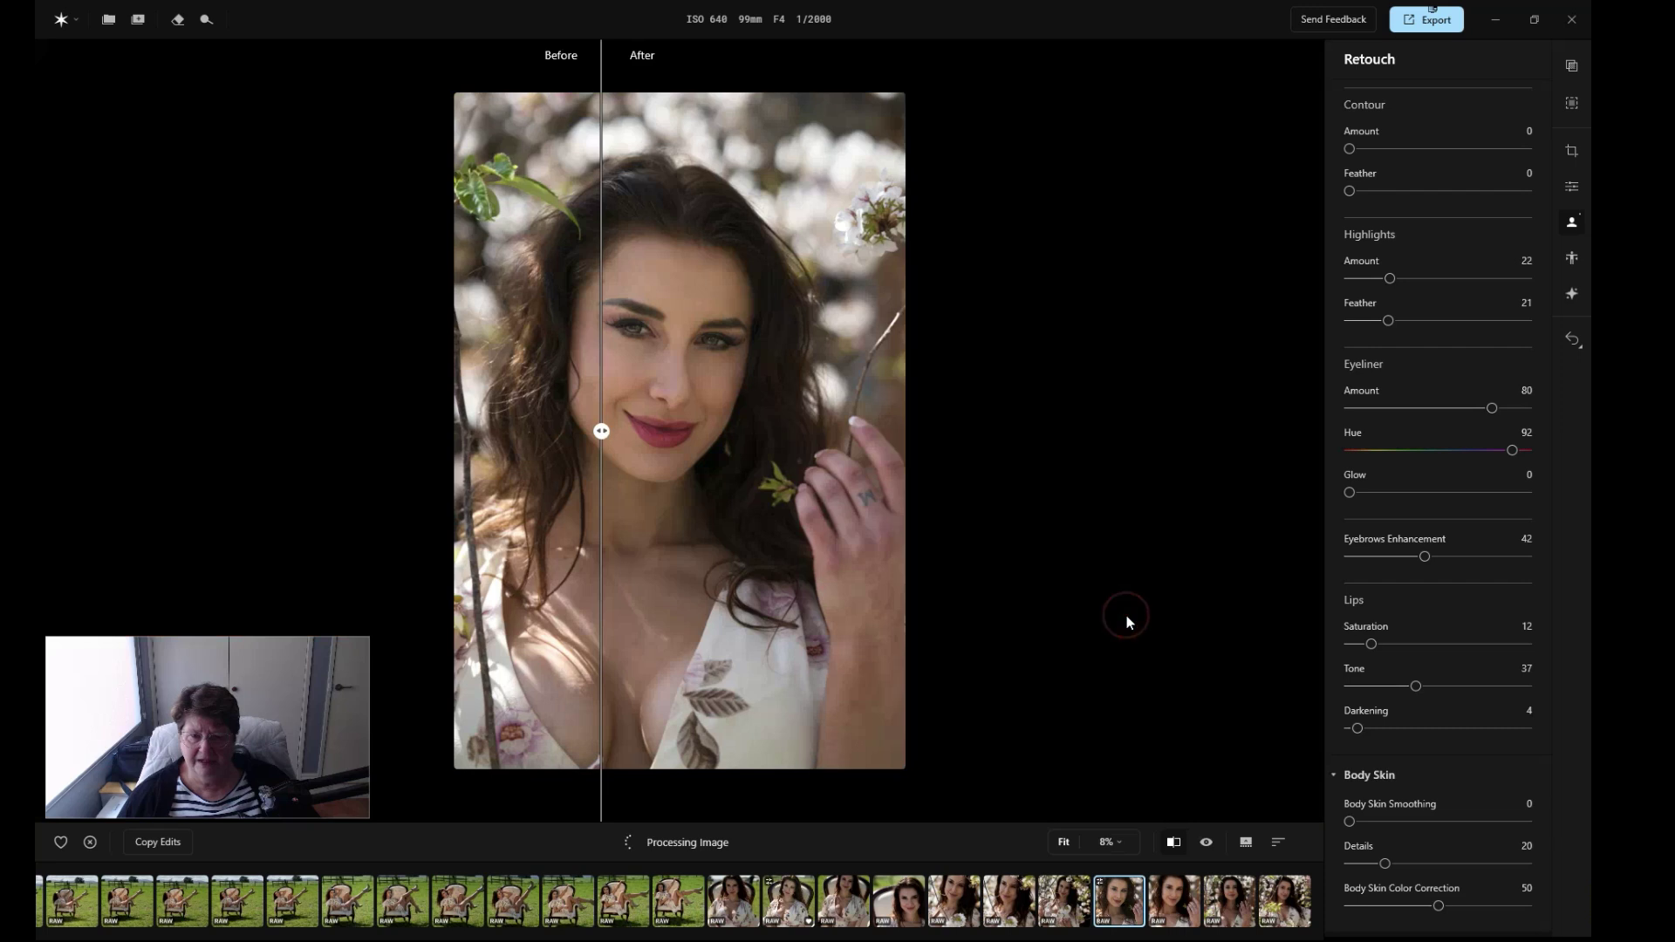
left_click_drag(1348, 827, 1394, 829)
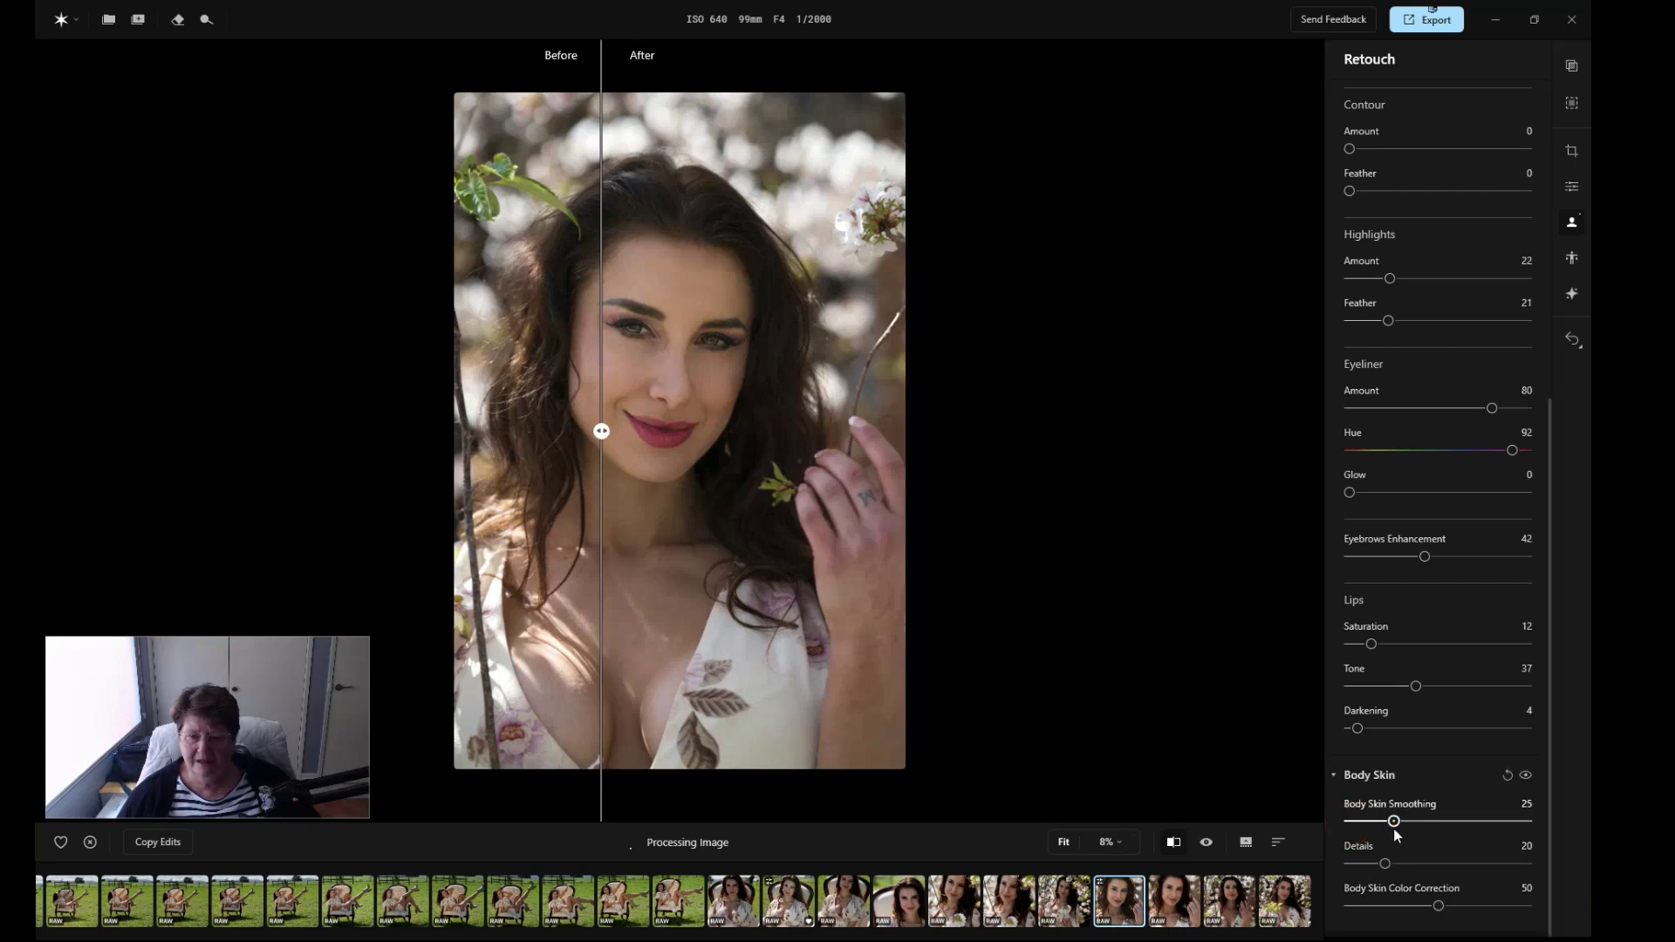
left_click(881, 588)
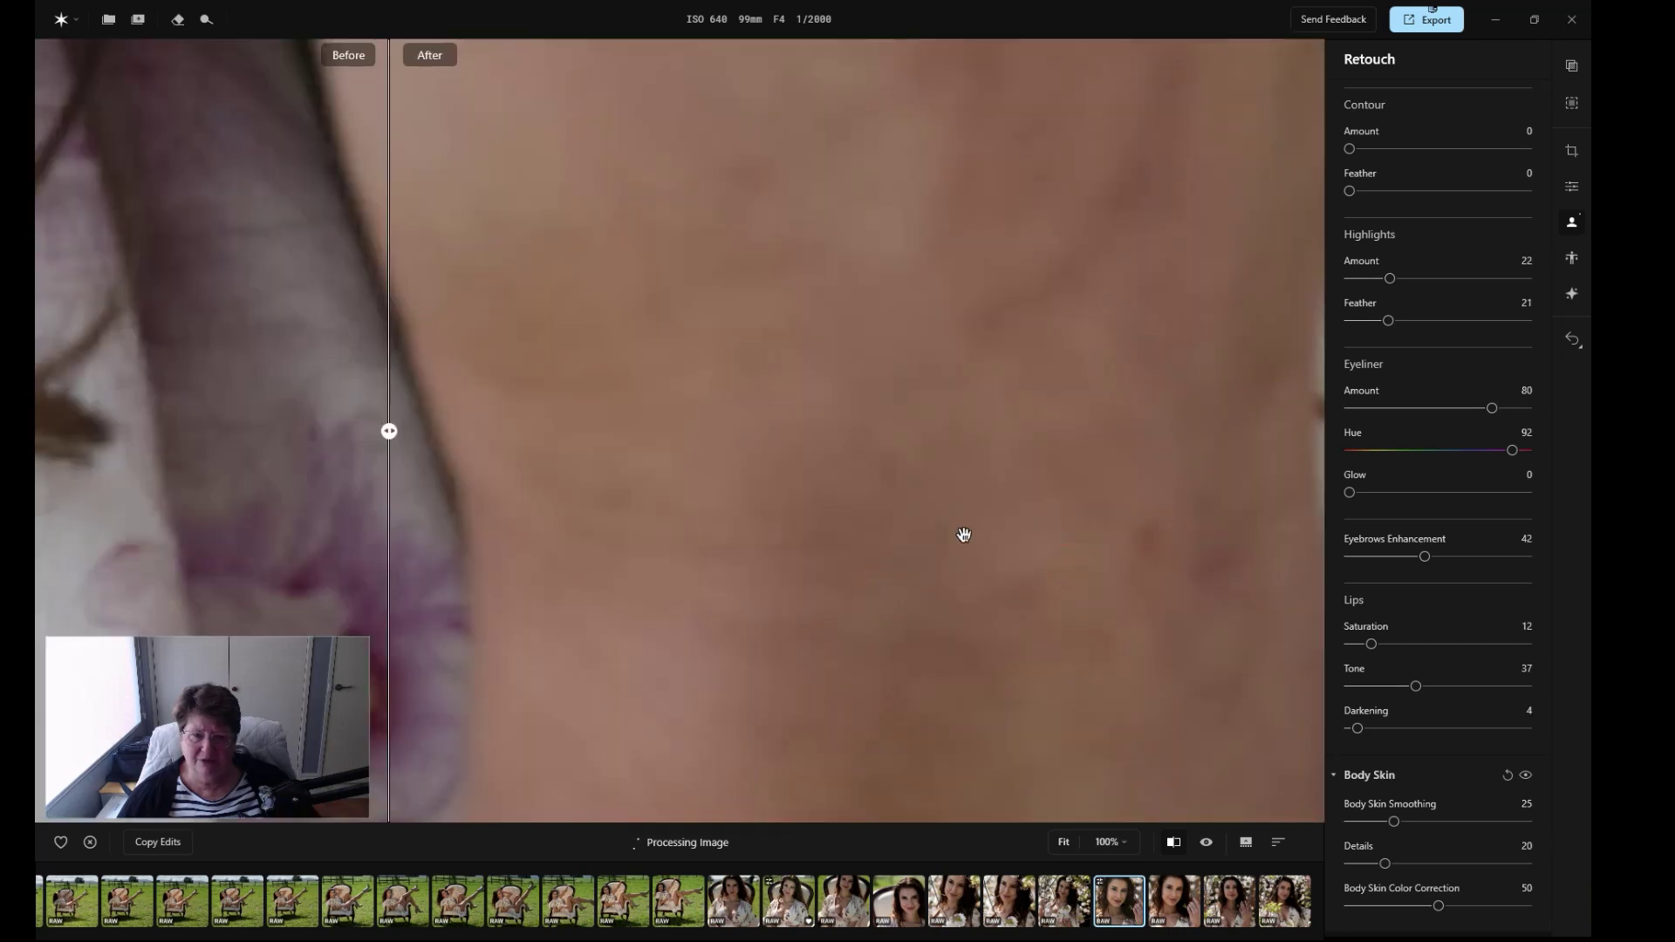
left_click_drag(964, 535, 878, 535)
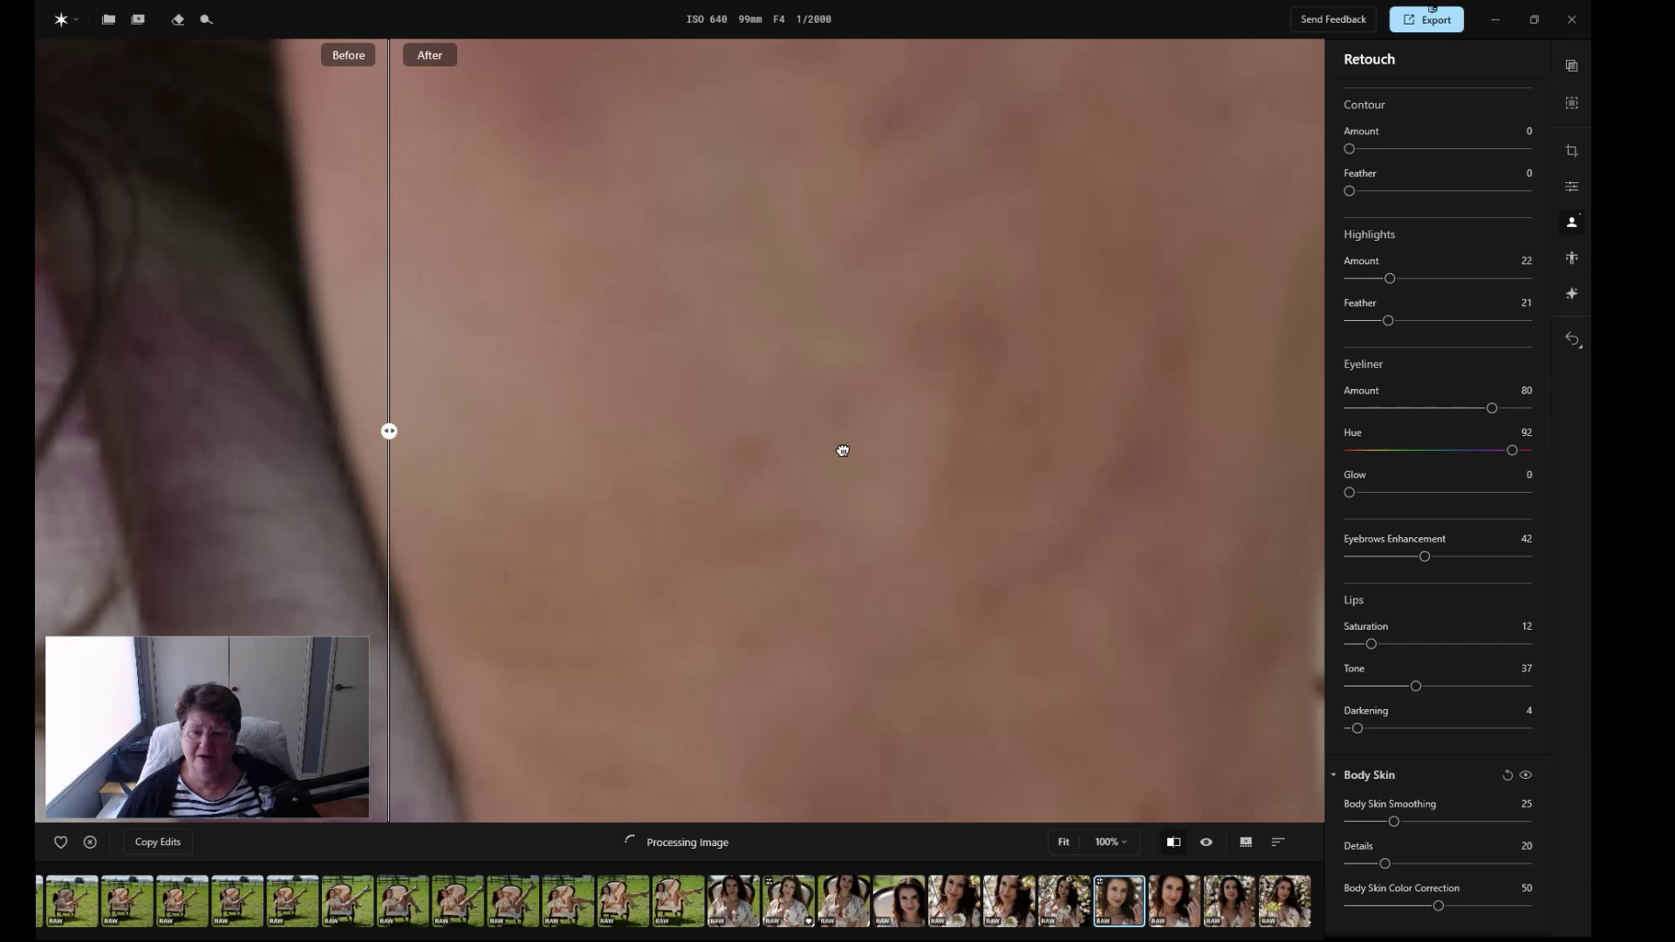
left_click(840, 448)
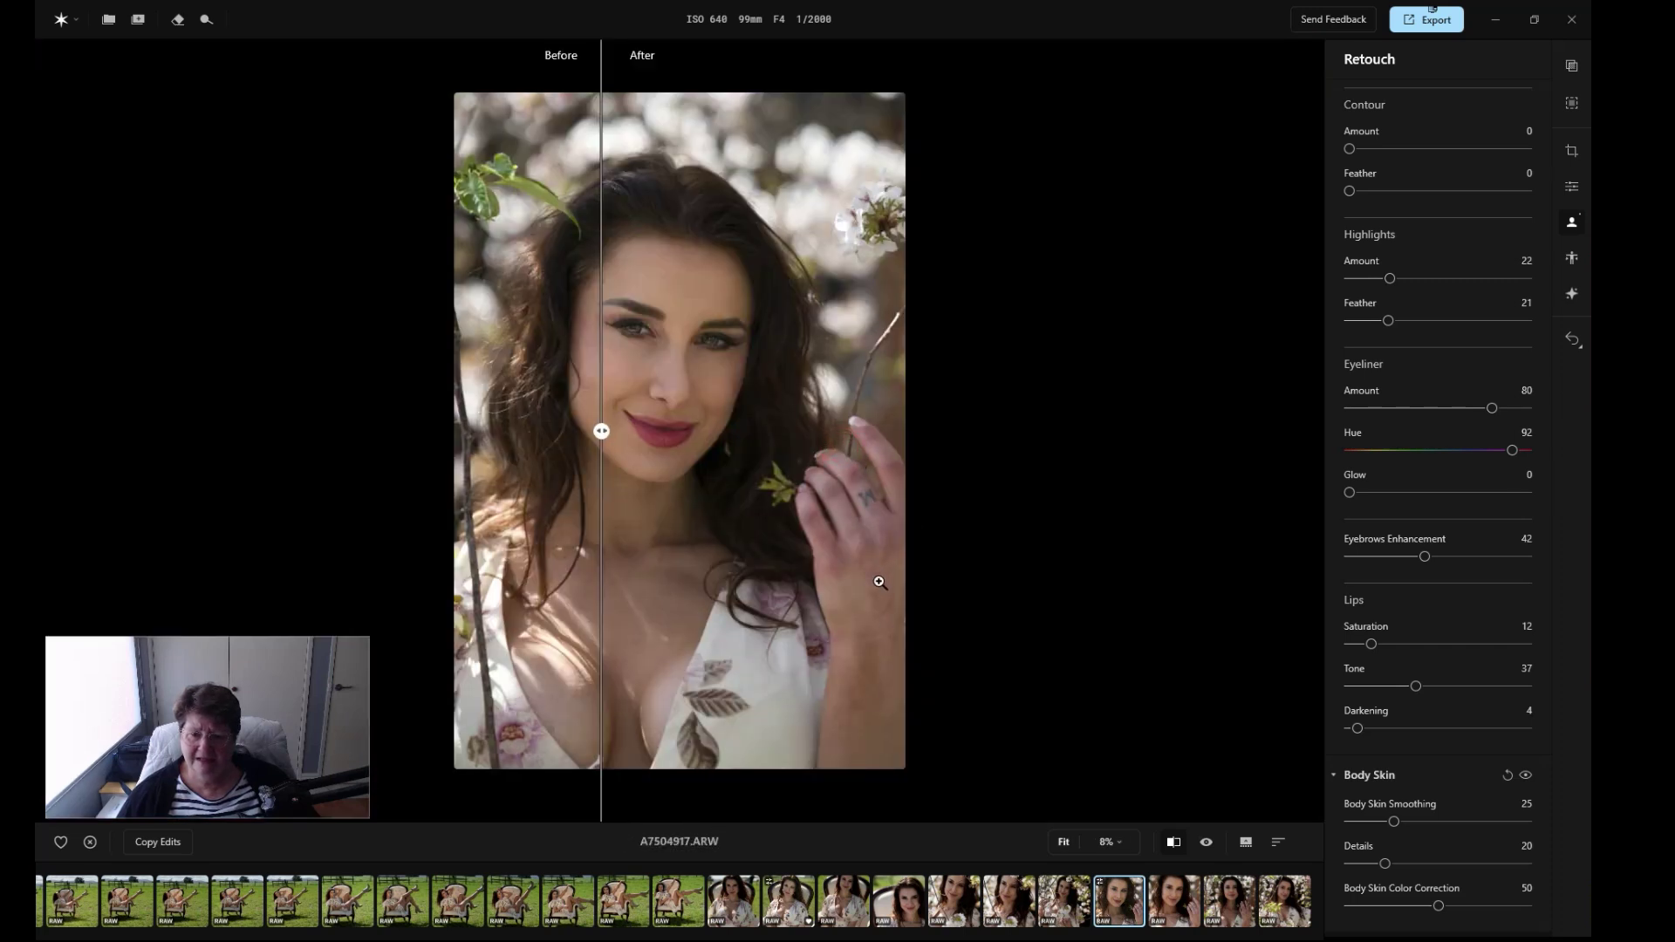
left_click_drag(1394, 822, 1428, 823)
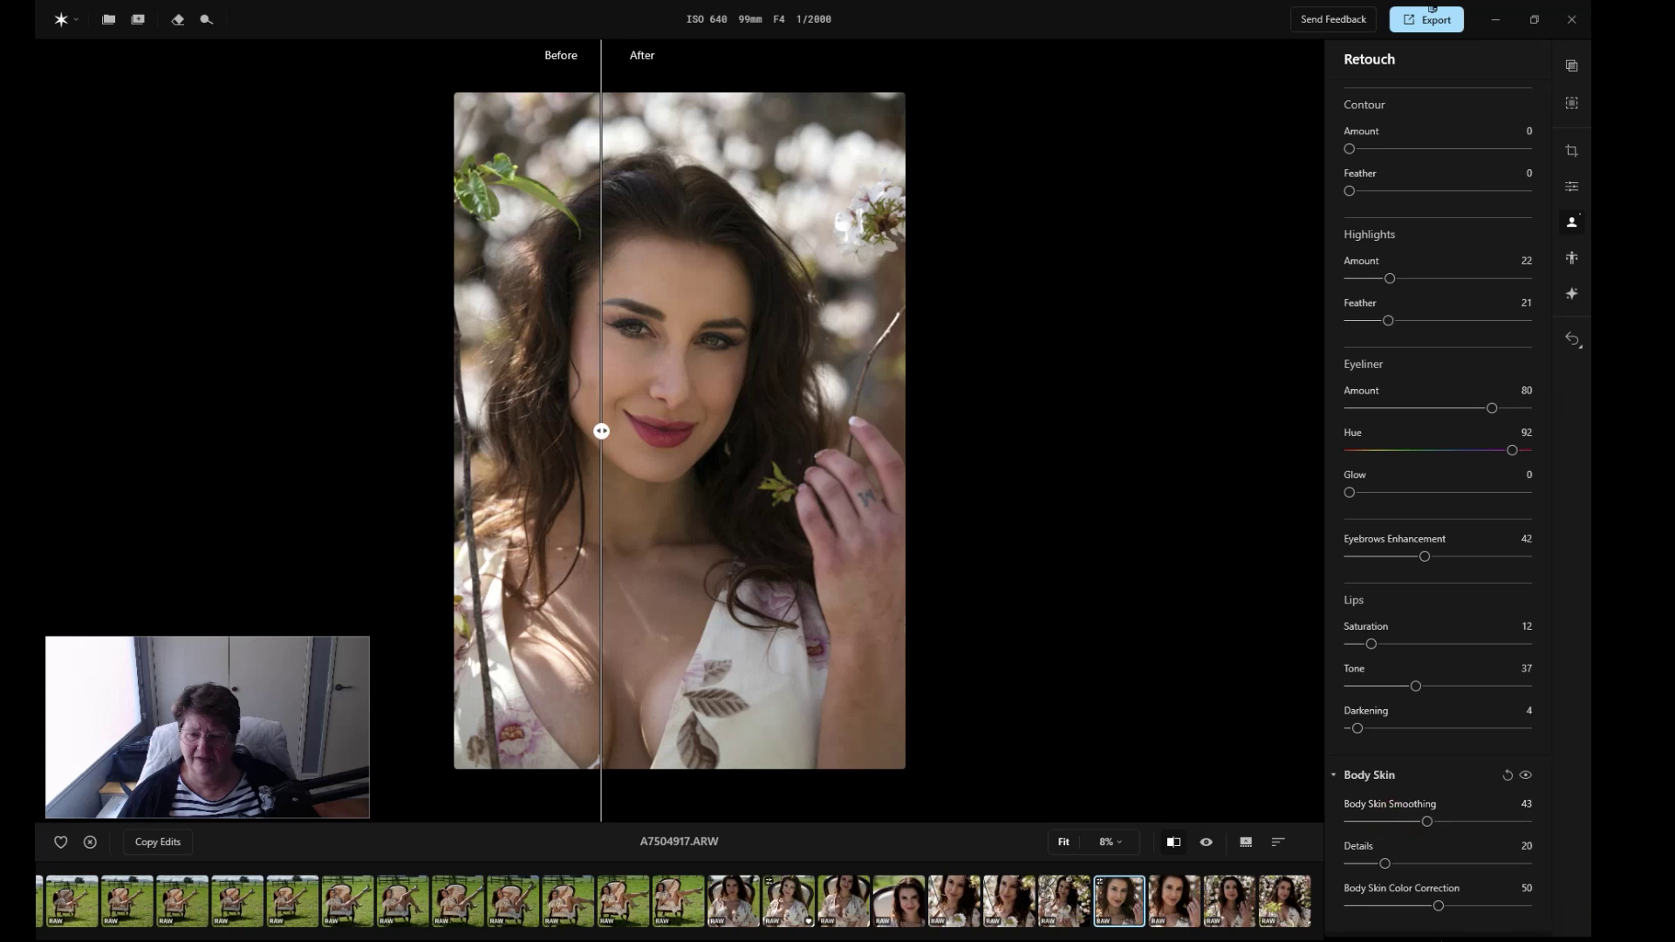
left_click(1432, 825)
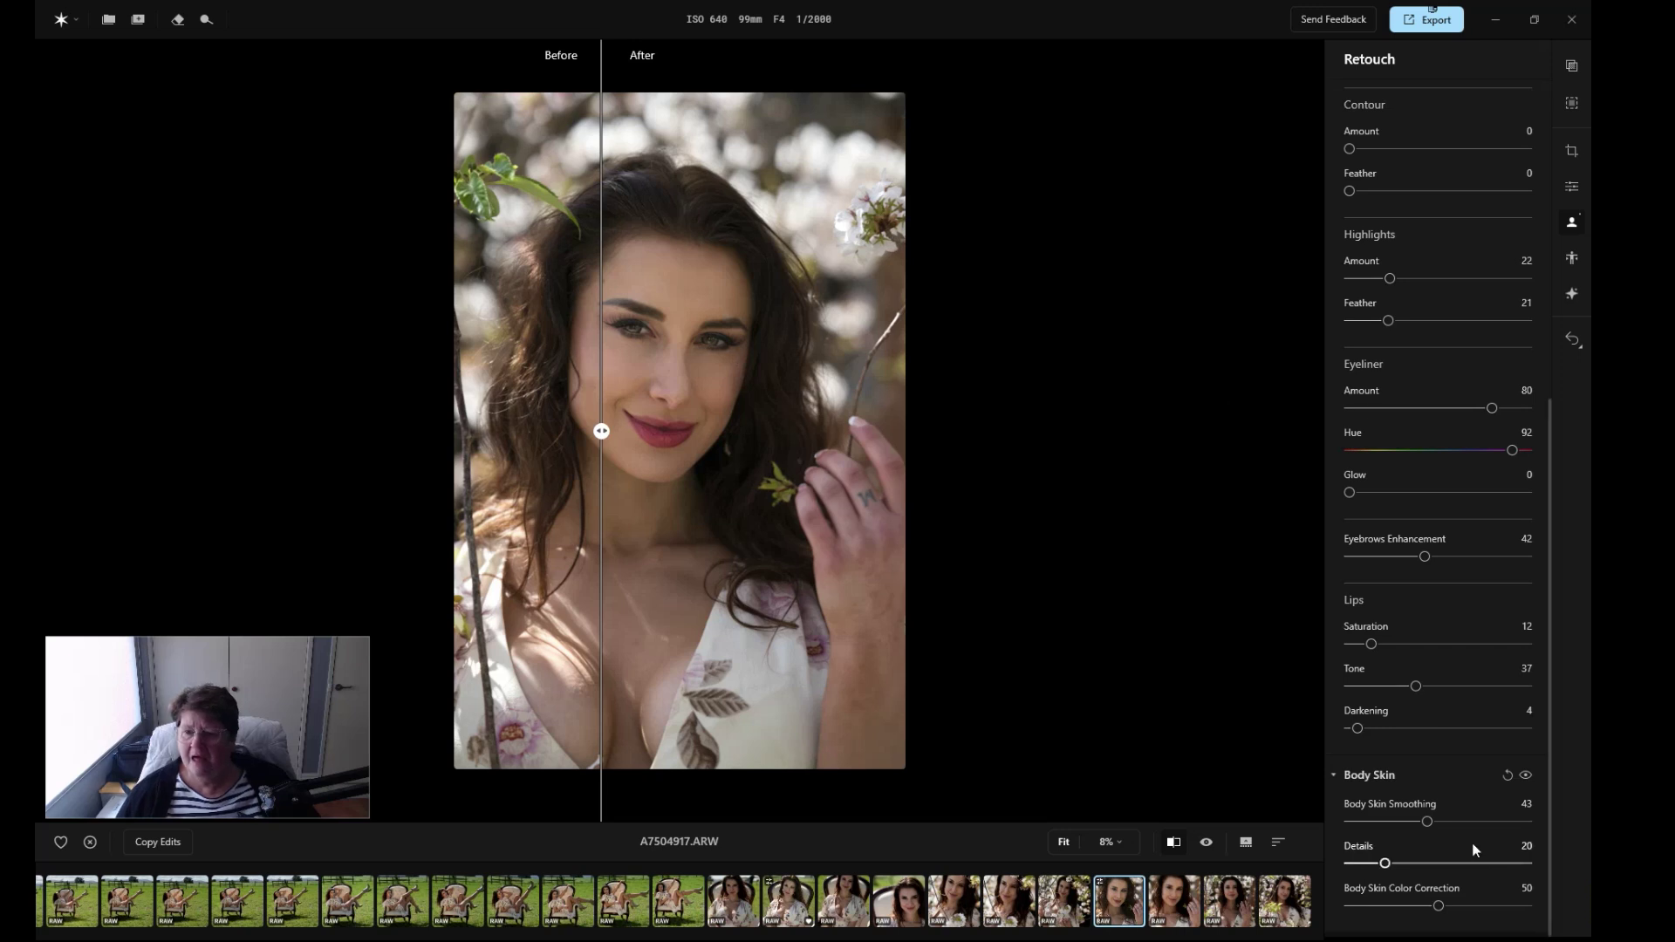
Set the Lips Tone to 11, Body Skin Details to 27 and Body Skin Color Correction to 69.
left_click_drag(1413, 687, 1371, 687)
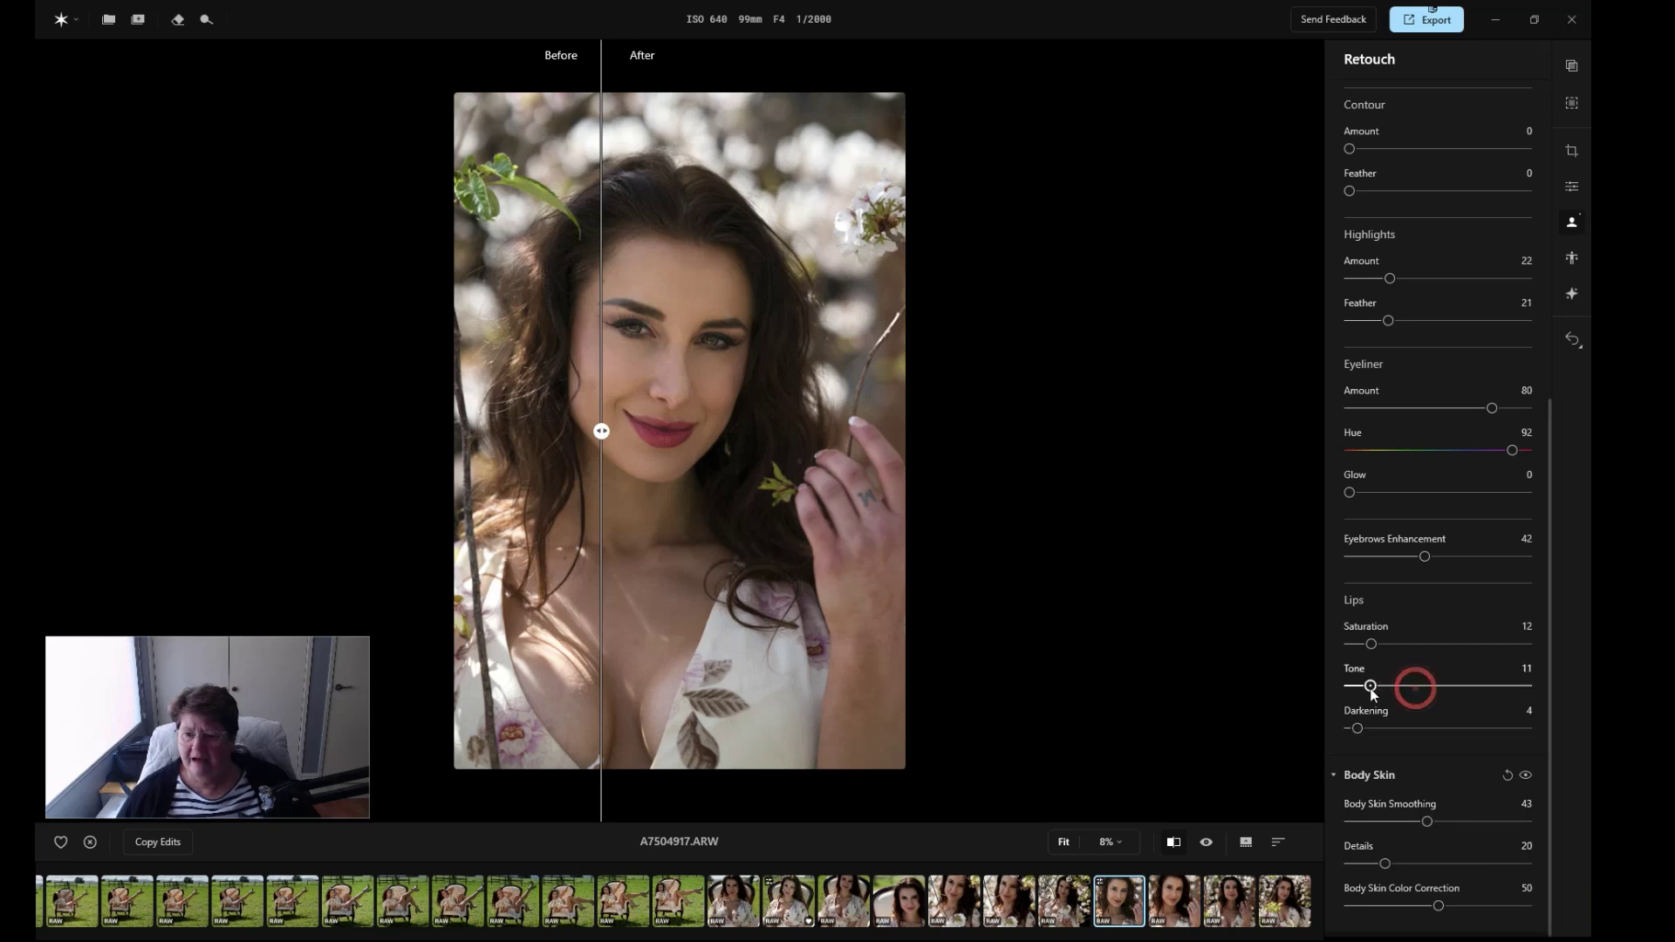
left_click(1384, 863)
left_click_drag(1384, 863, 1399, 864)
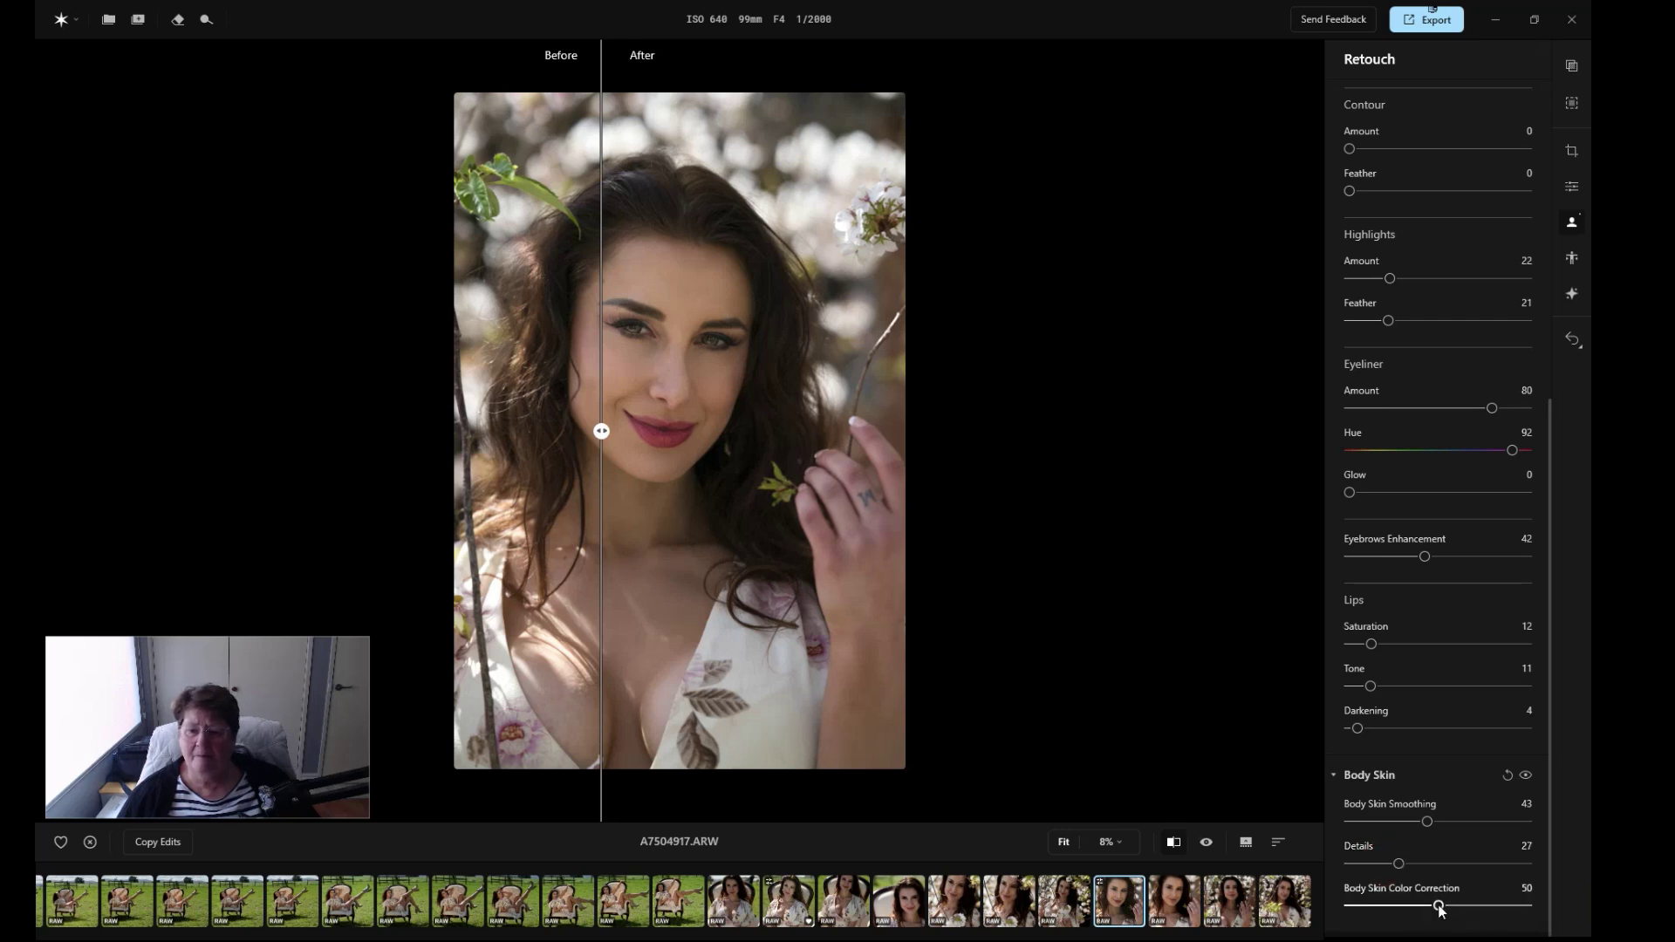
left_click_drag(1440, 908, 1474, 910)
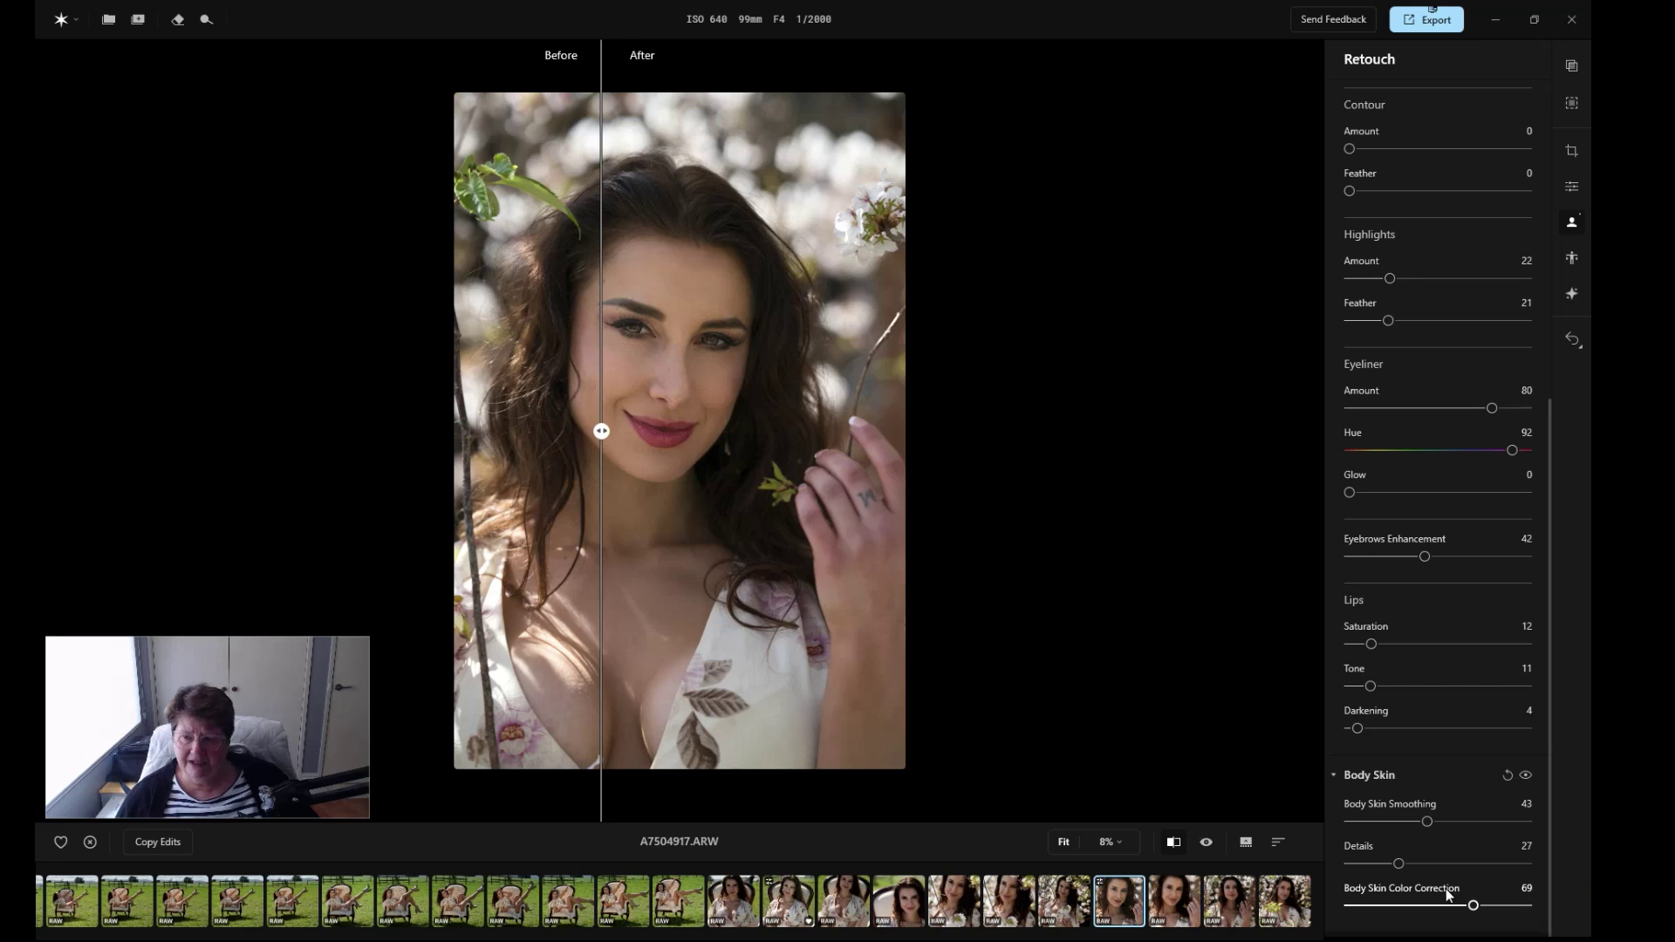
Collapse the Make Up and Body Skin sections of the Retouch adjustments.
scroll(1451, 897, "up", 6)
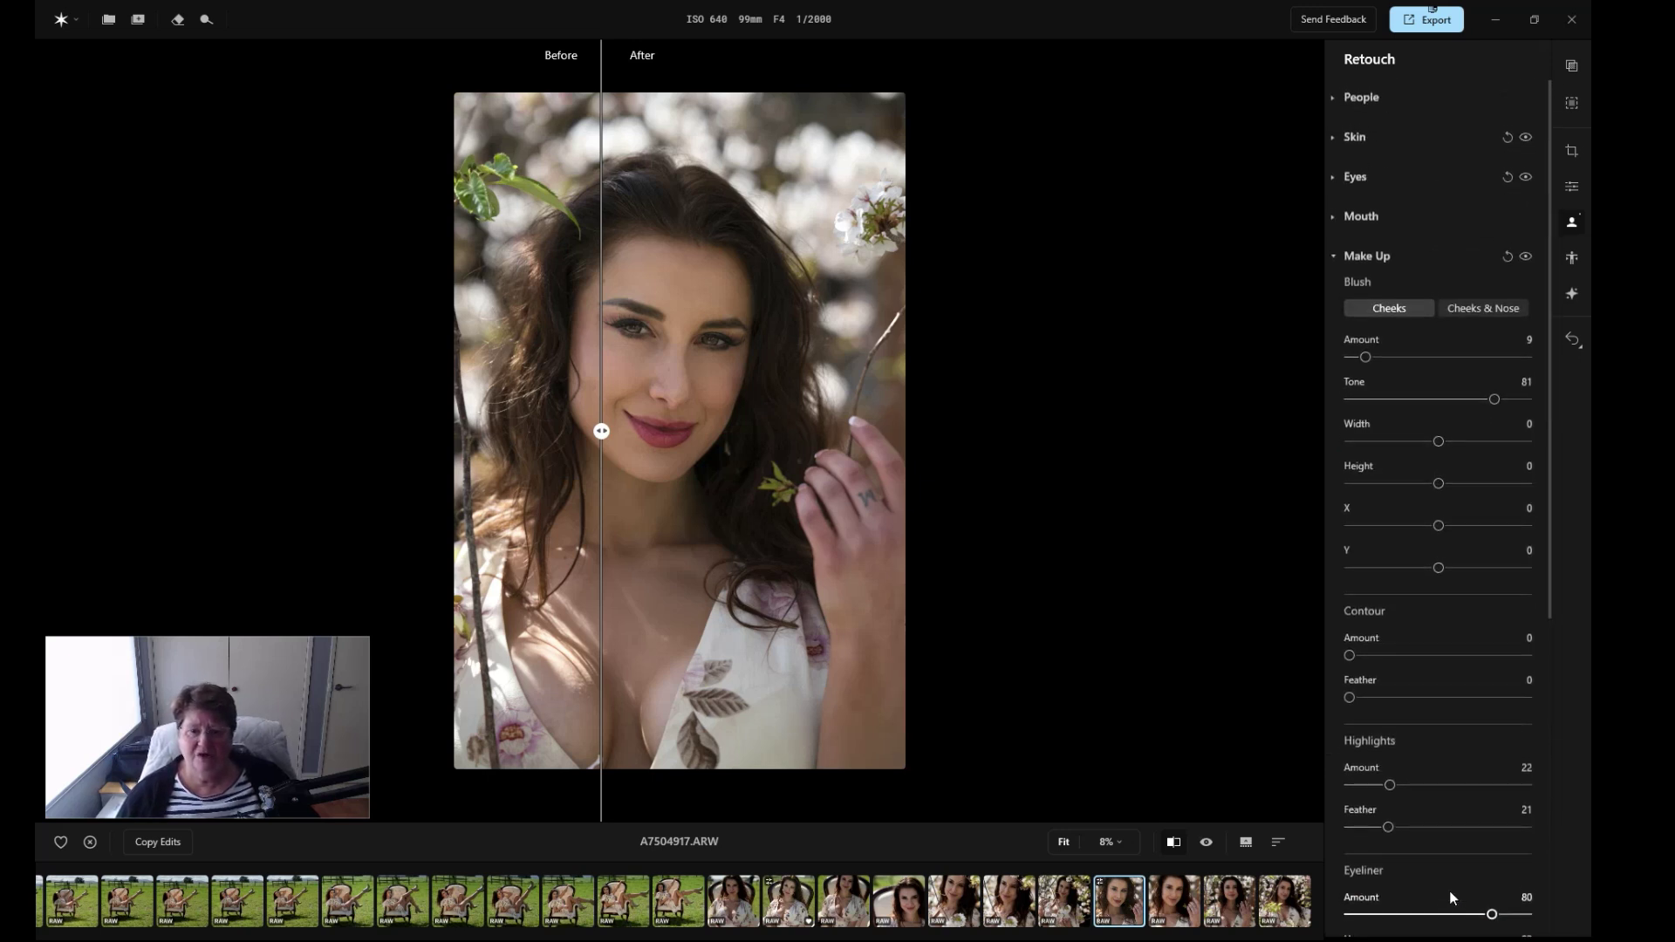
left_click(1332, 258)
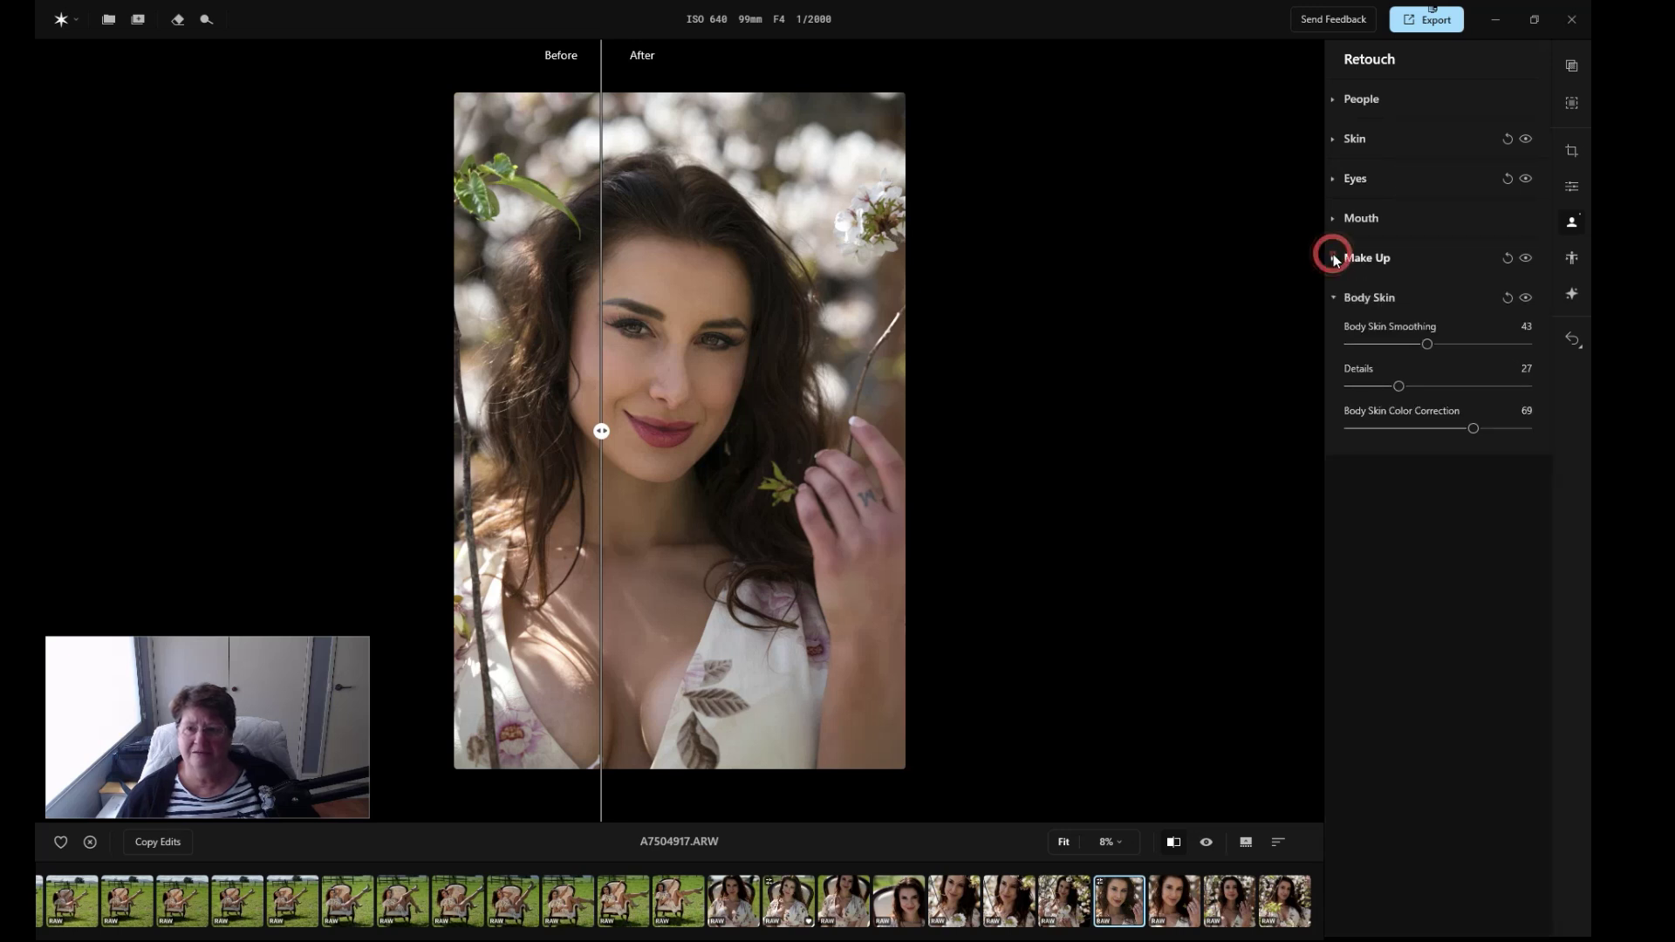
left_click(1331, 298)
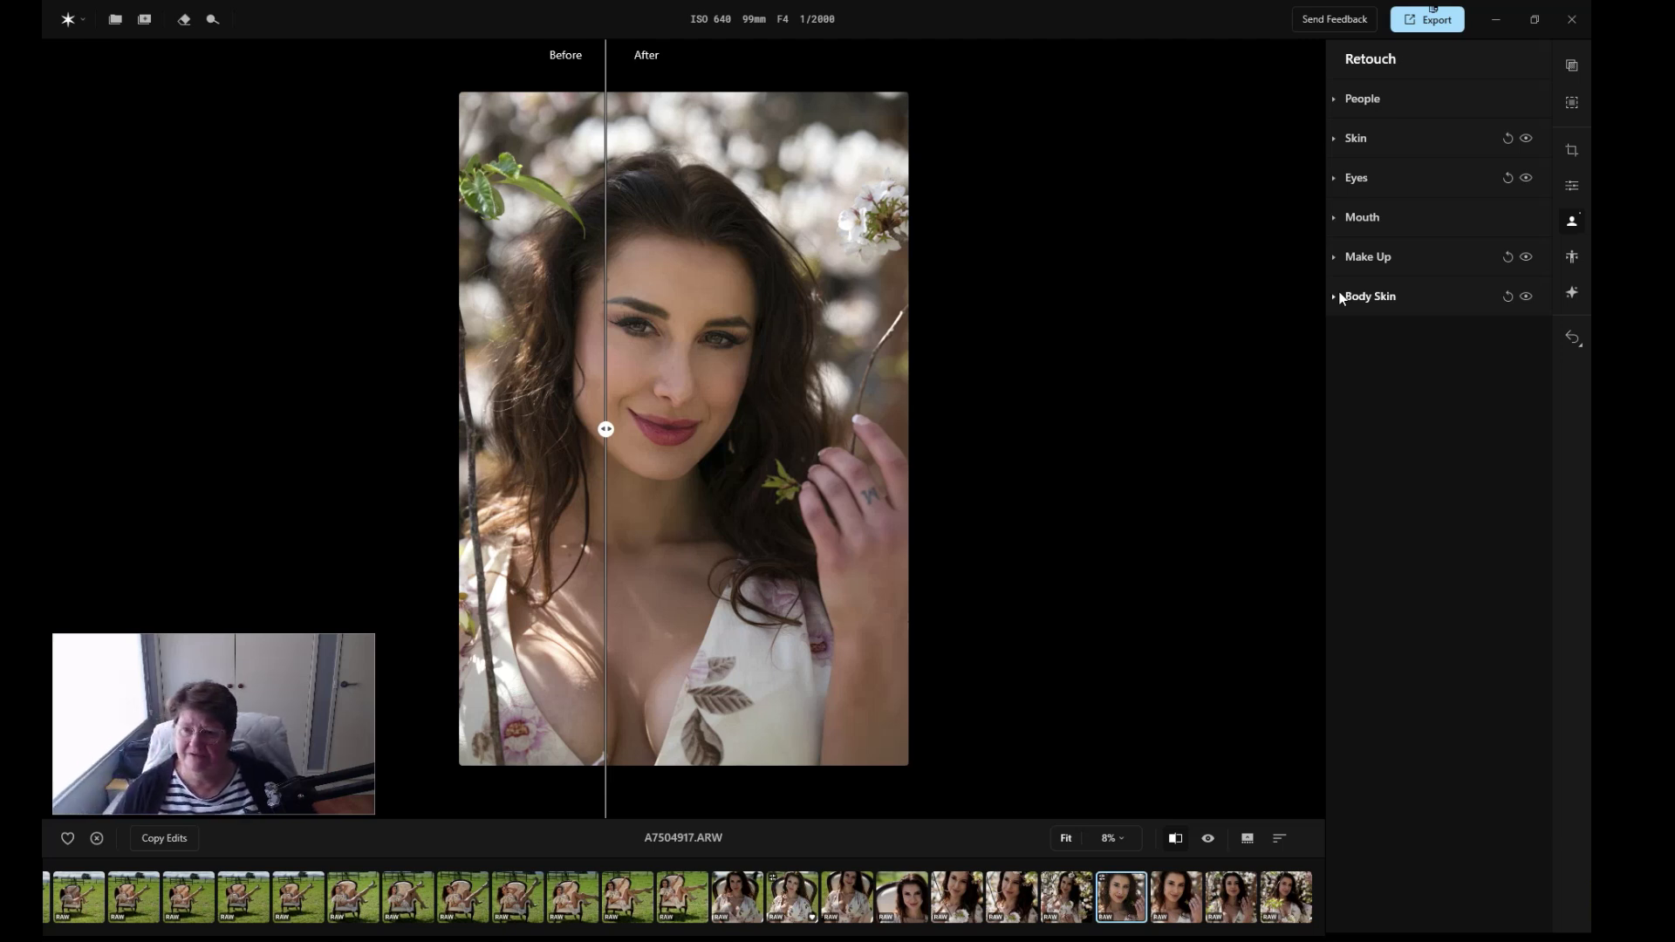
Open the Reshape adjustments and look through the options under People, Face, Eyes, Nose, Mouth and Body.
left_click(1567, 260)
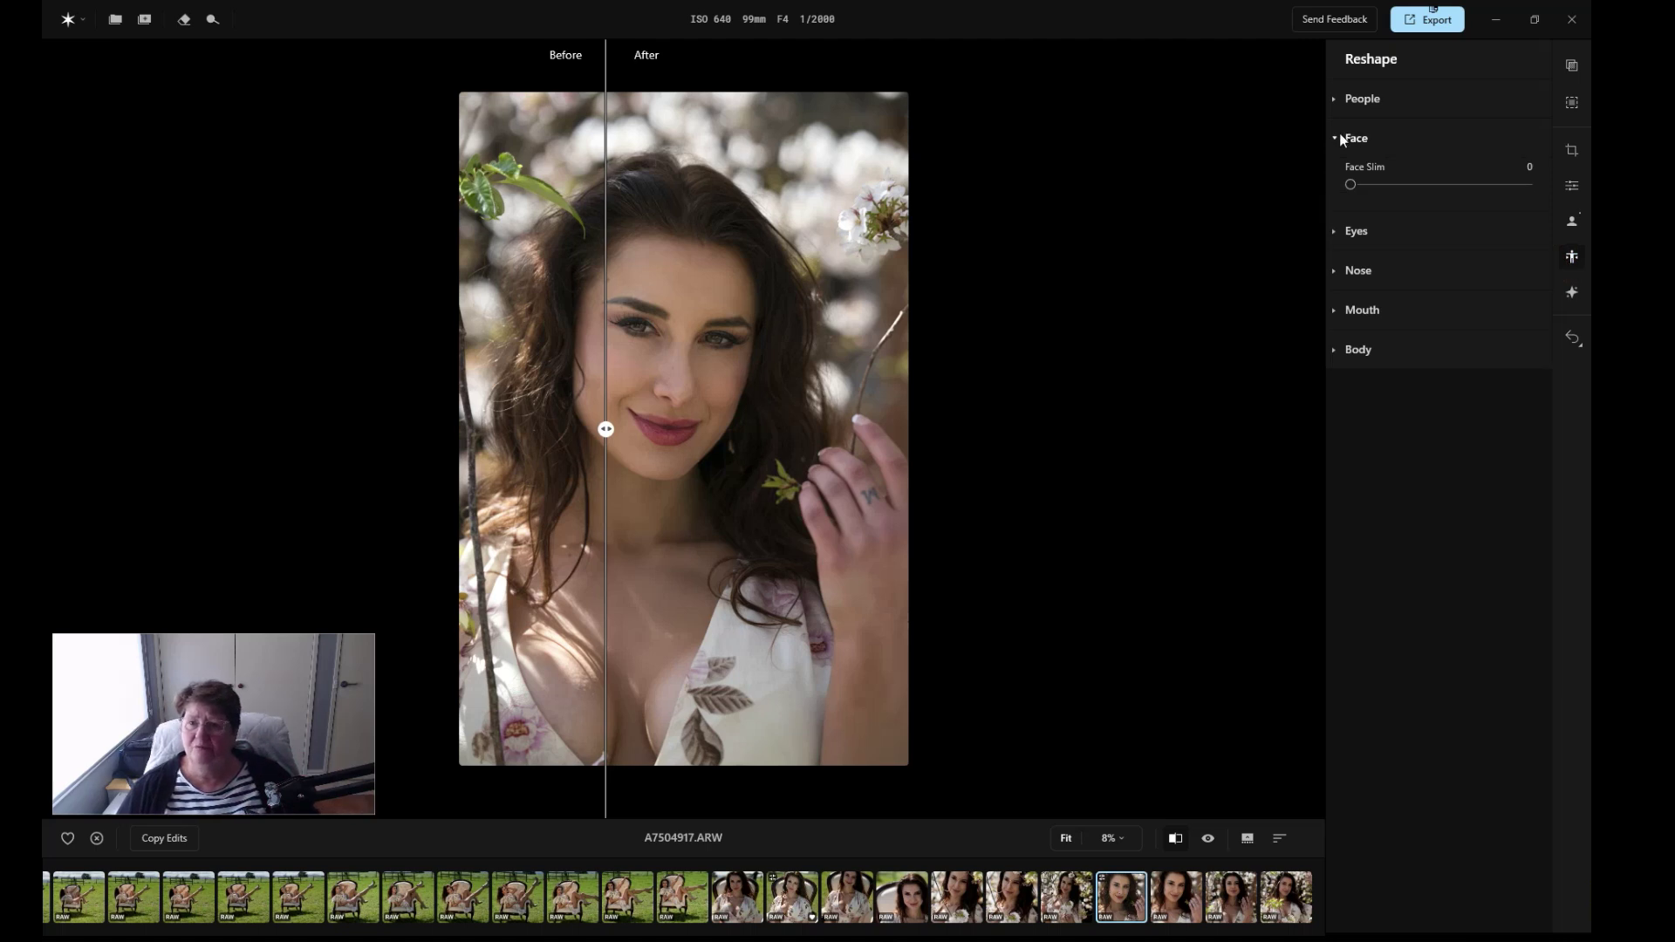
left_click(1336, 100)
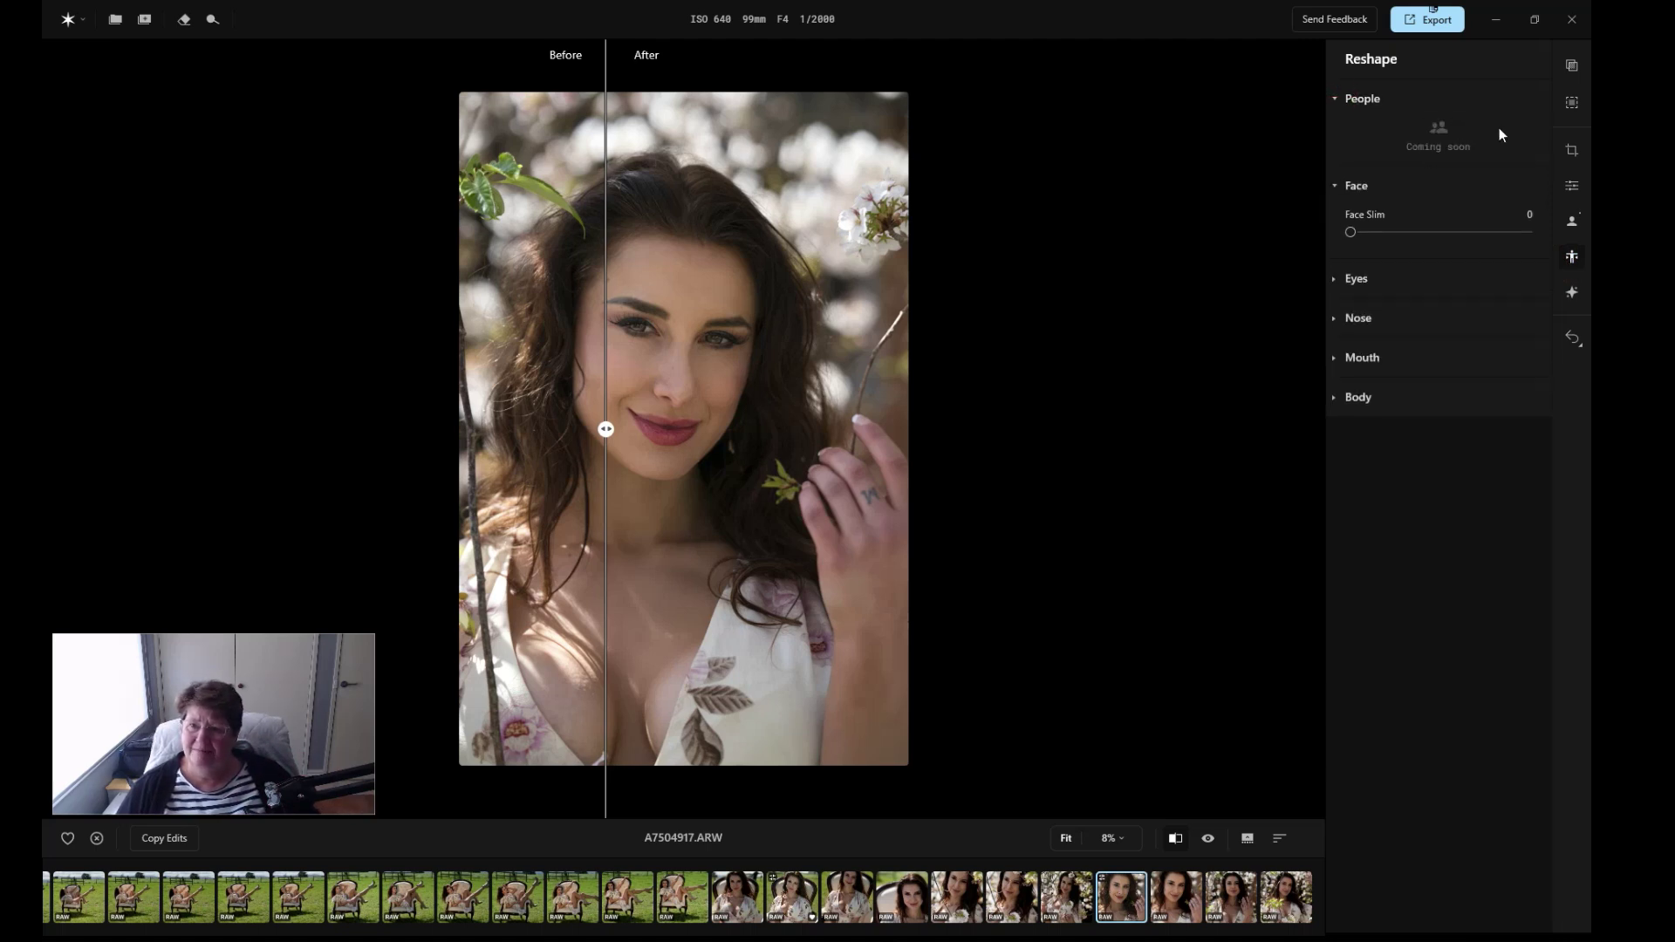
left_click(1336, 97)
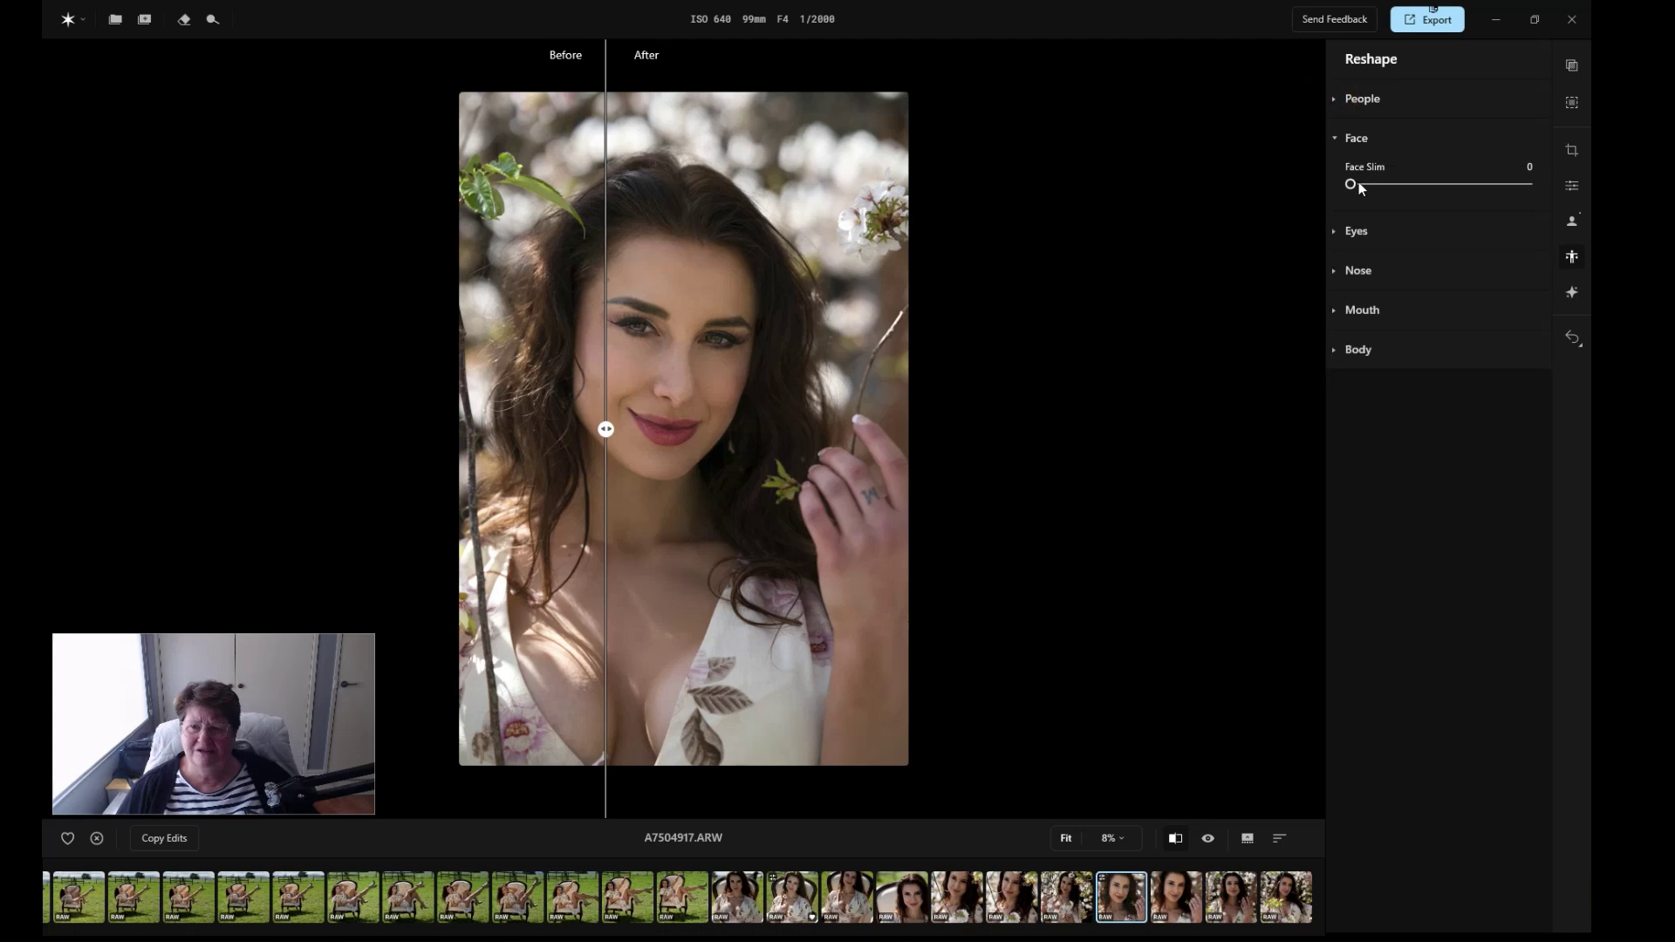
left_click(1337, 232)
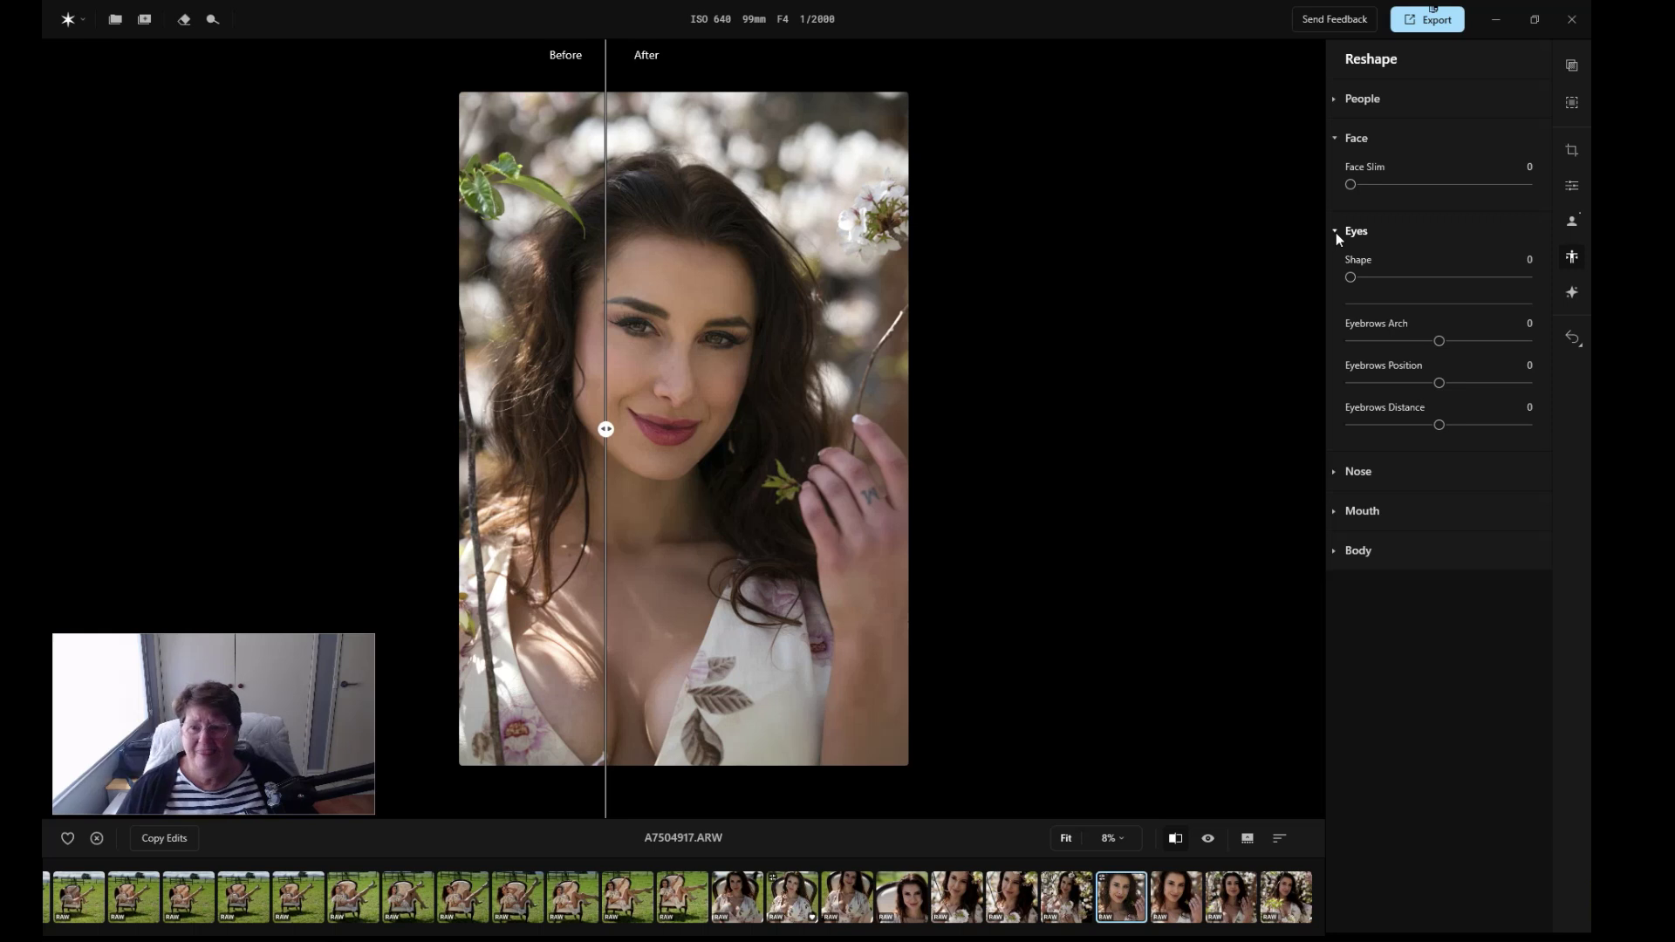
left_click(1333, 474)
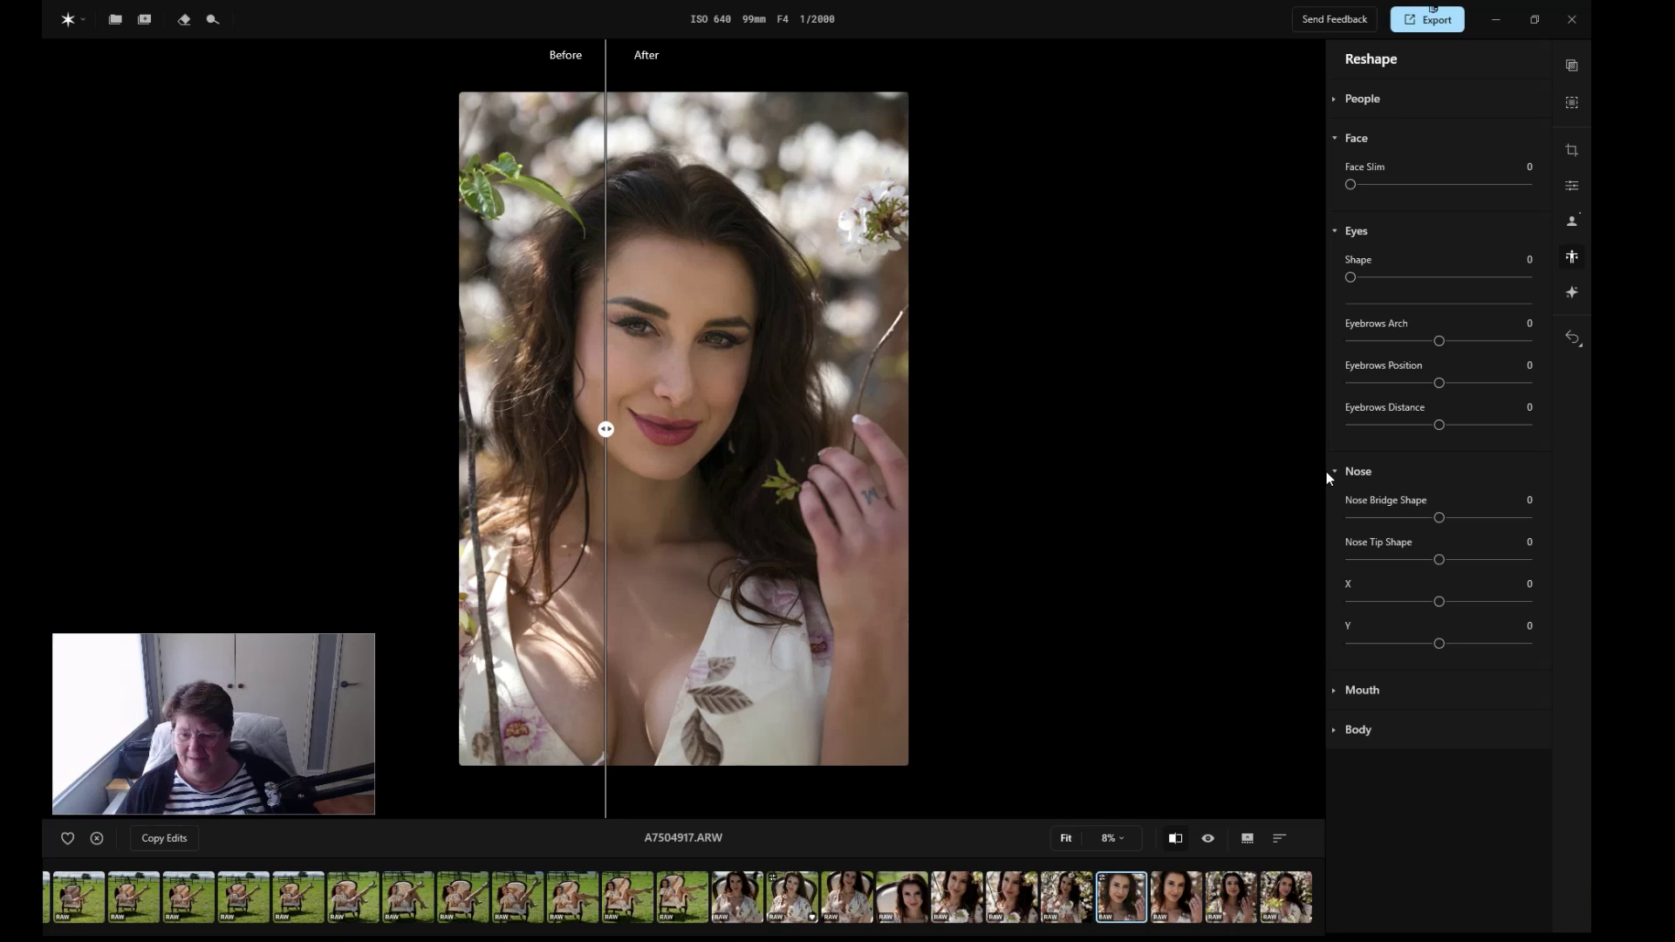
left_click(1334, 691)
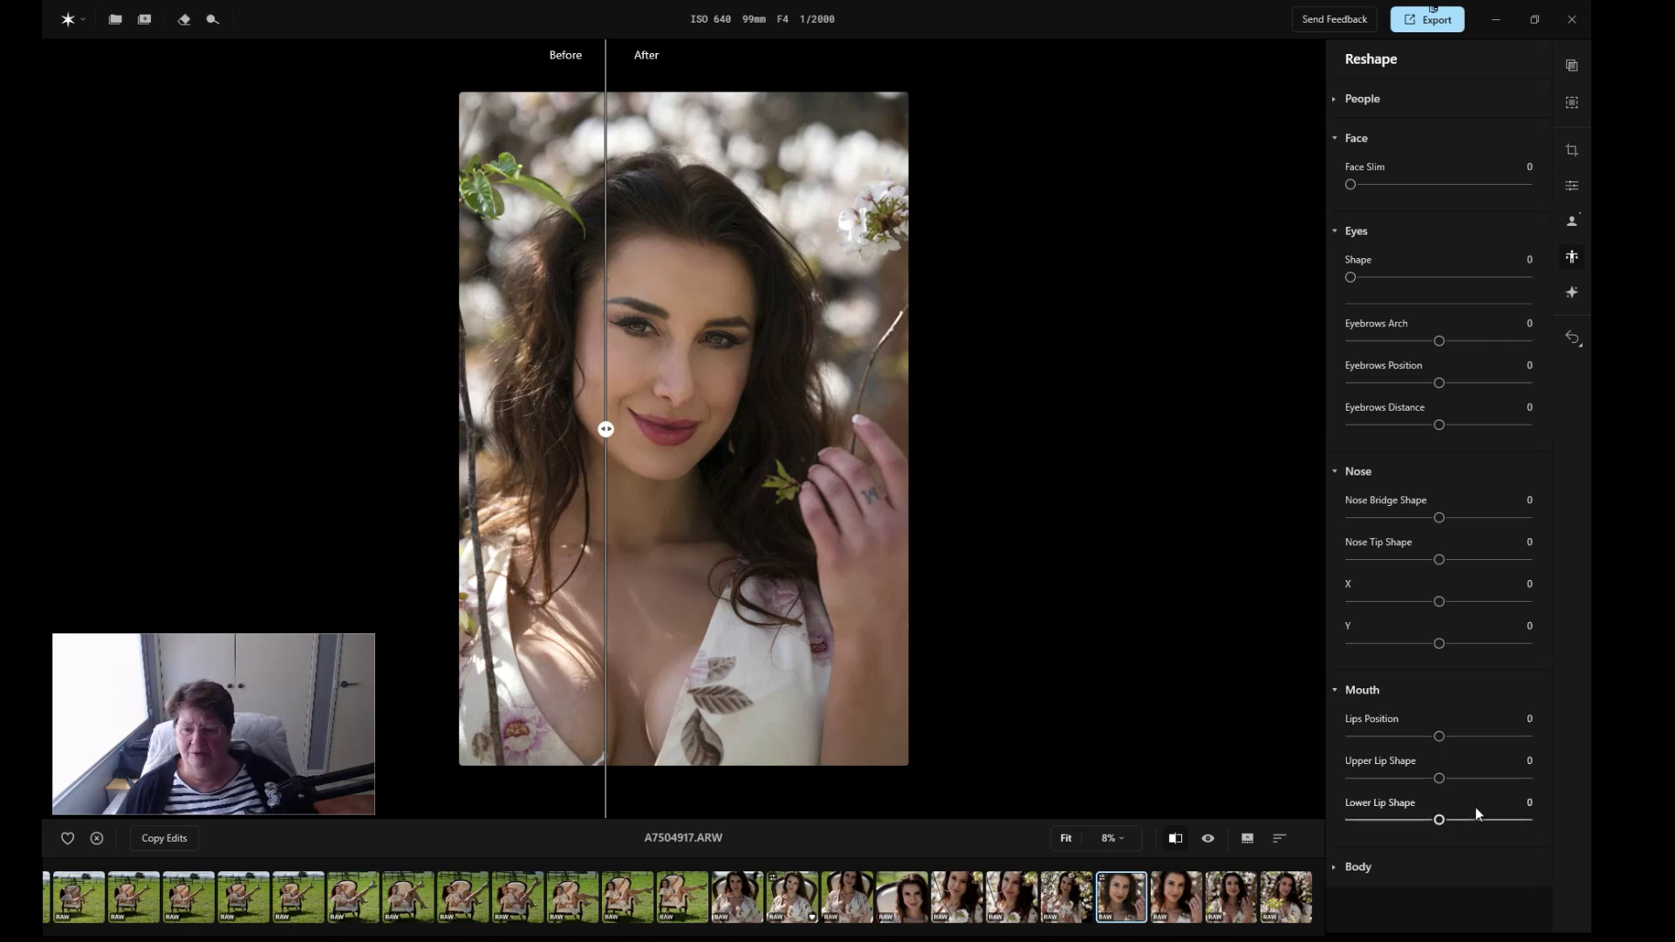
left_click(1333, 866)
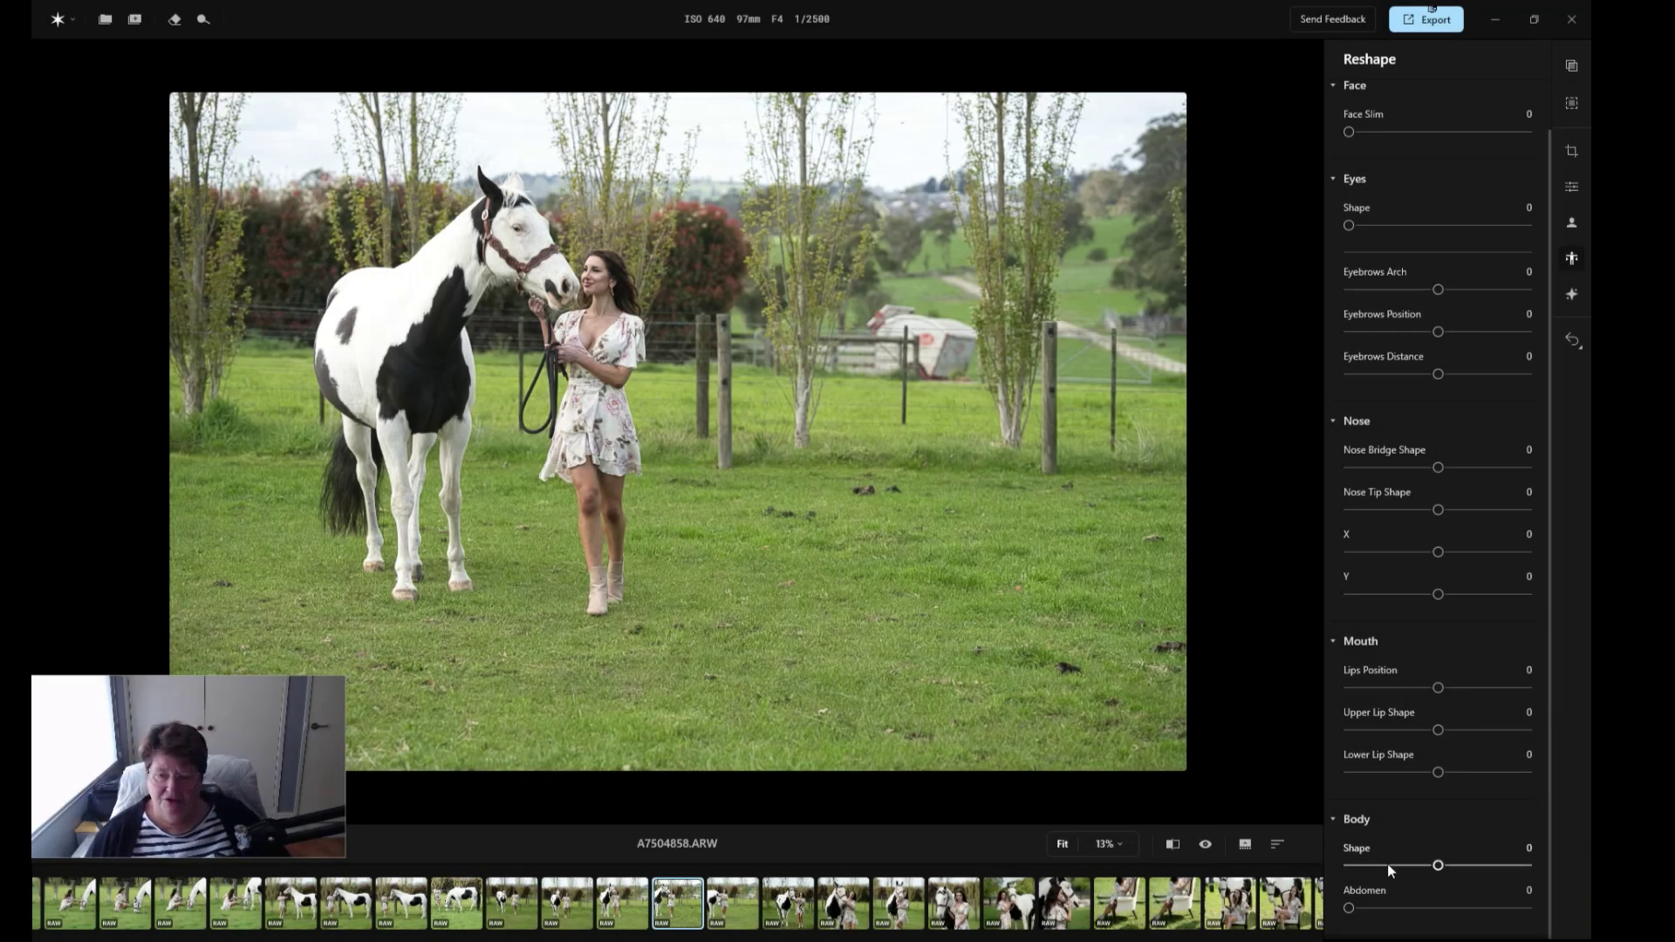
Reshape the woman's body in the horse photo with Abdomen 54 and Shape 10, comparing before and after.
left_click_drag(1438, 865, 1470, 868)
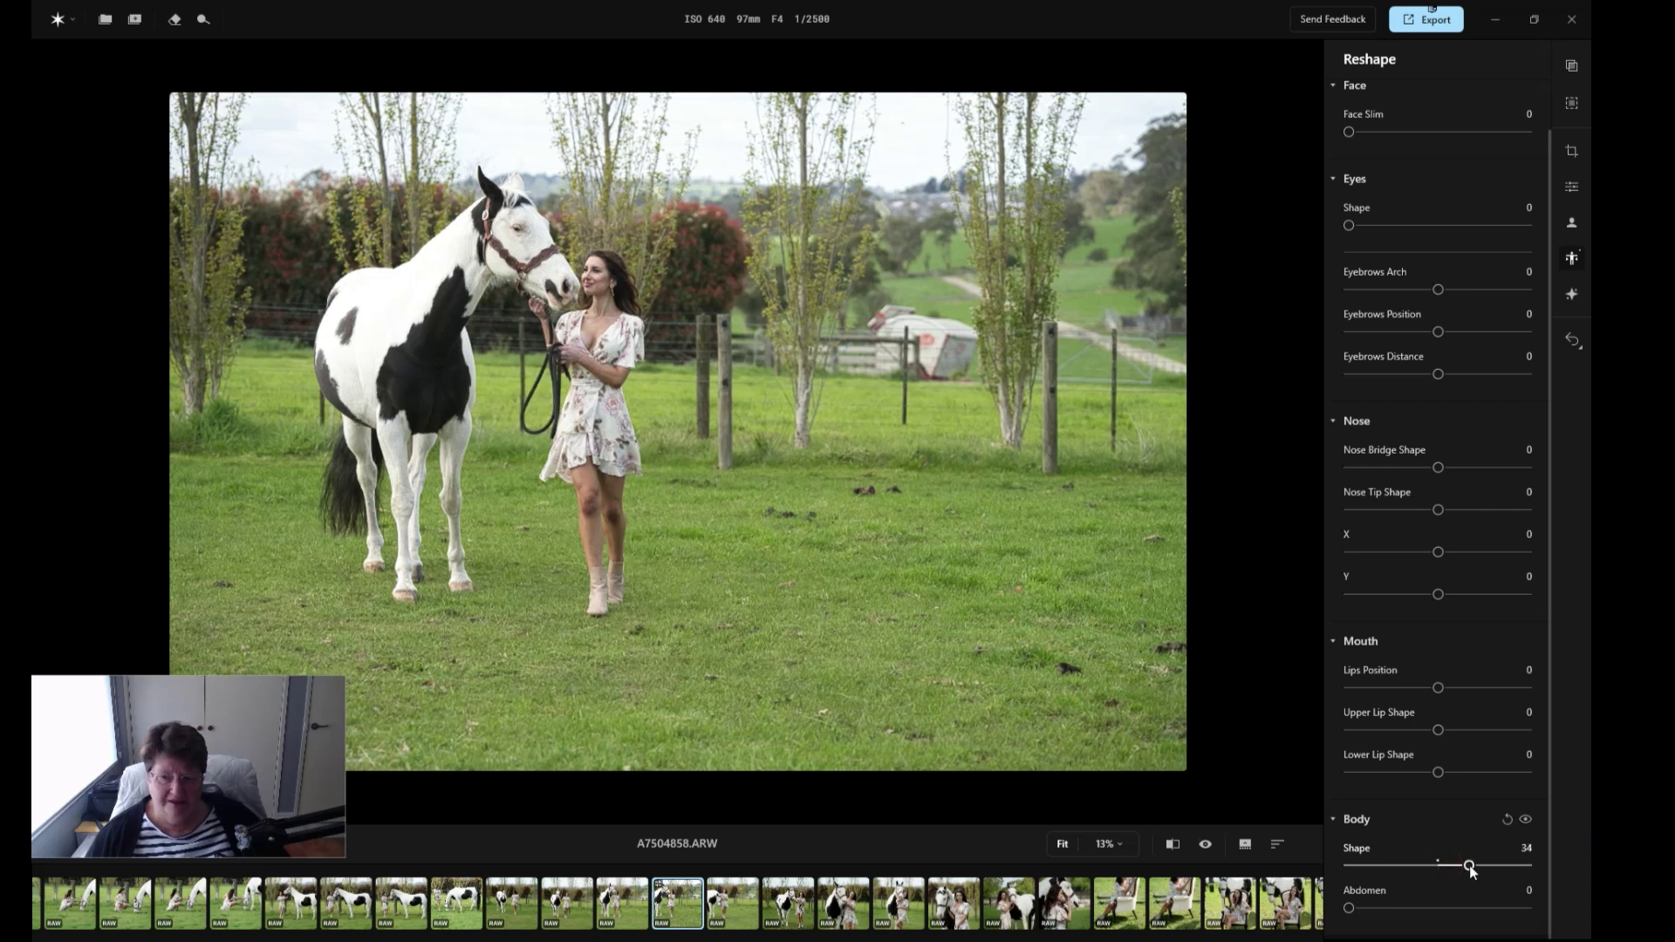
left_click_drag(1349, 908, 1449, 912)
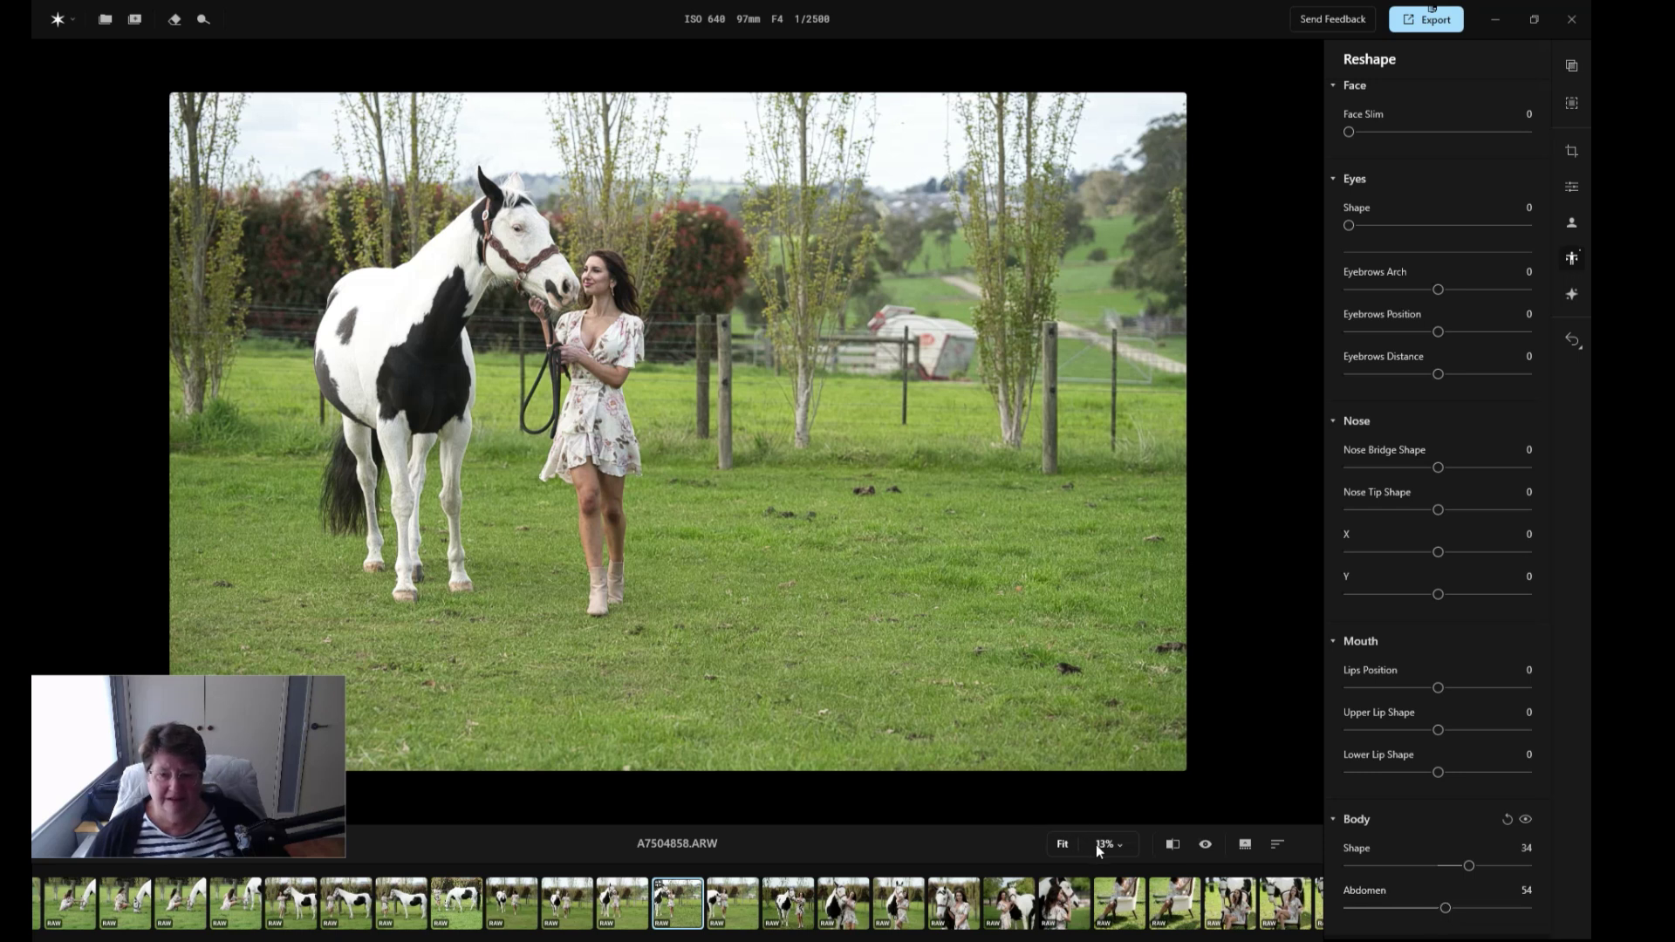
left_click(1173, 846)
left_click_drag(448, 441, 507, 479)
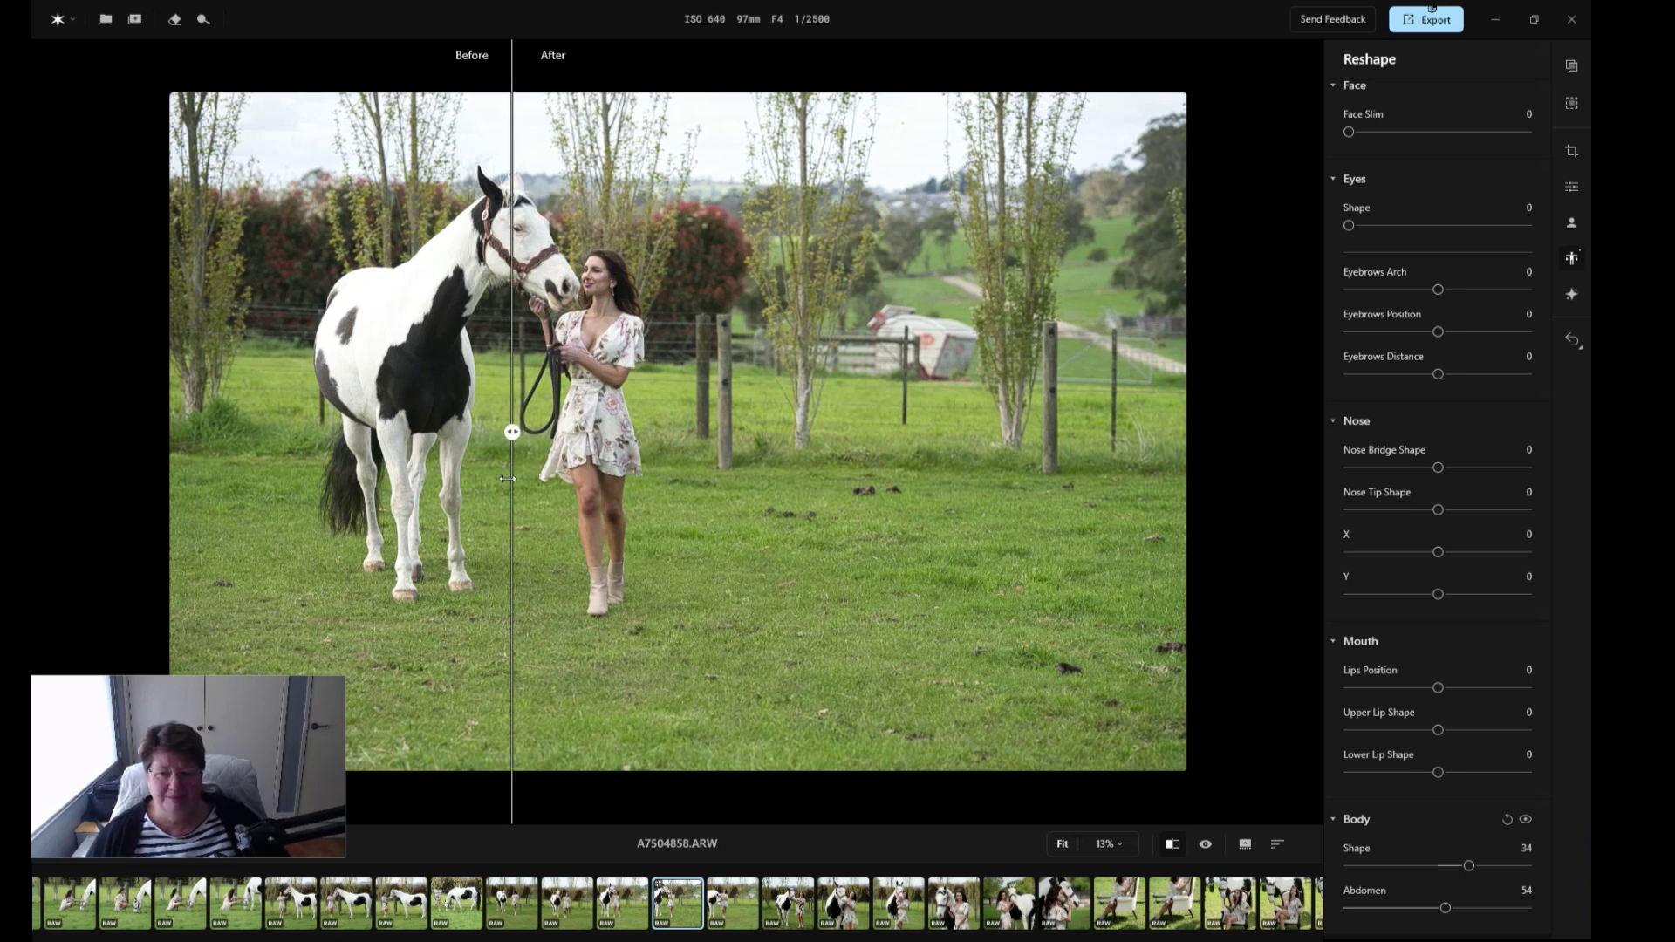
left_click_drag(1469, 866, 1448, 866)
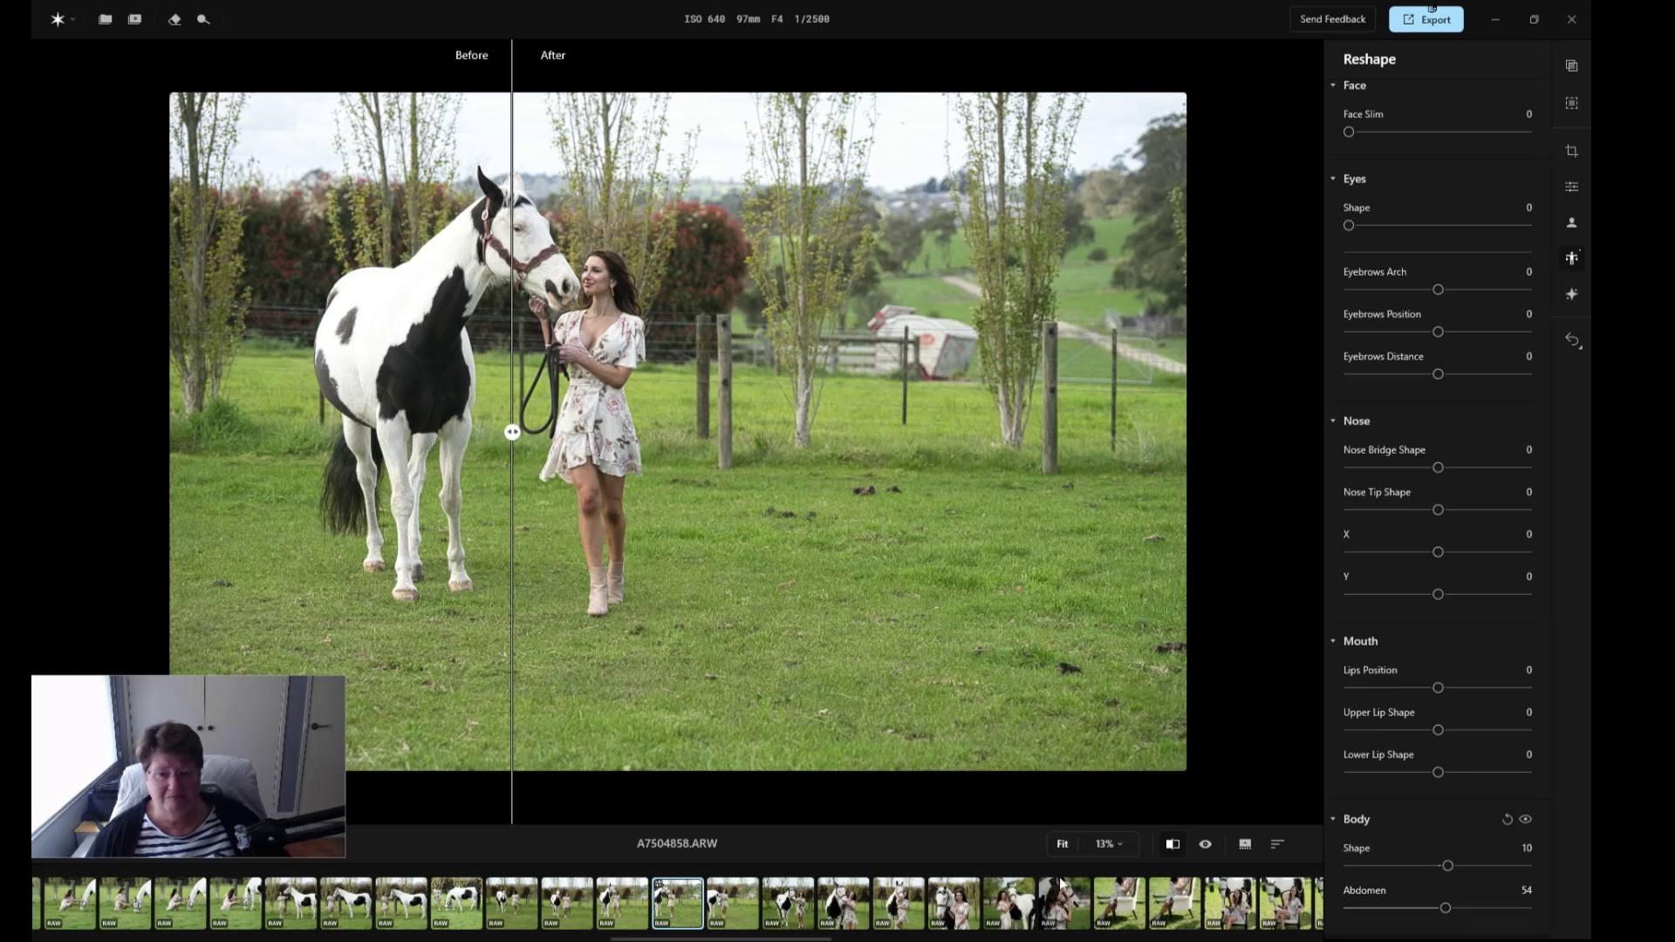
Return to the portrait A7504917.ARW and view the forehead and eyes at 50% zoom.
scroll(1090, 902, "down", 5)
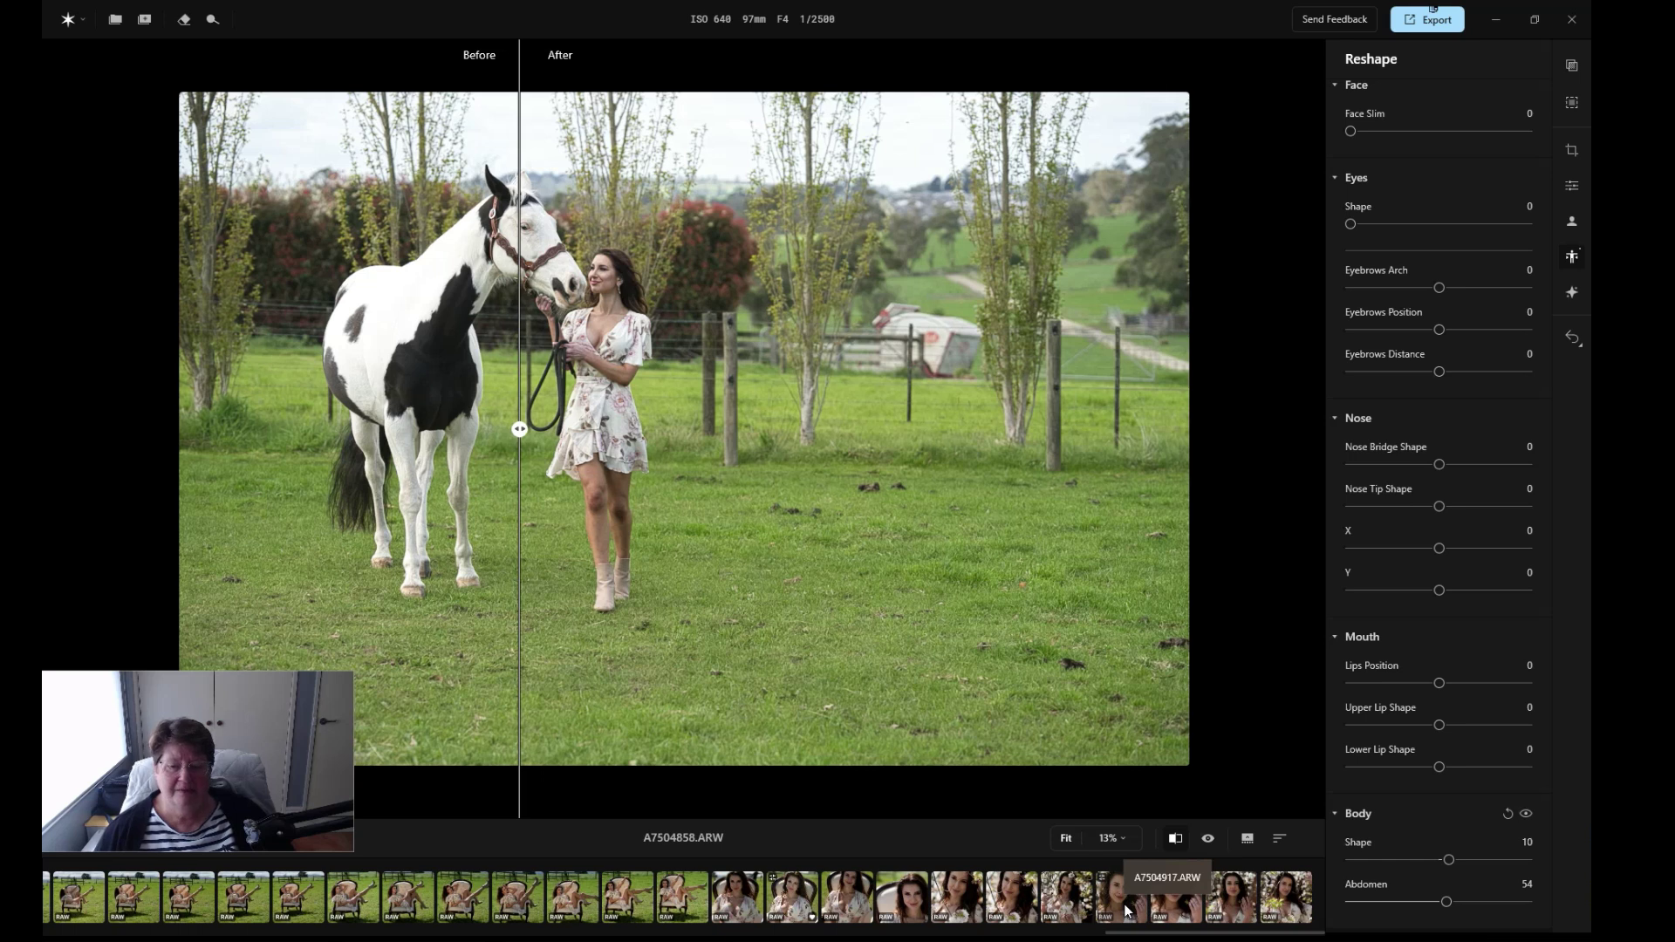
left_click(1122, 899)
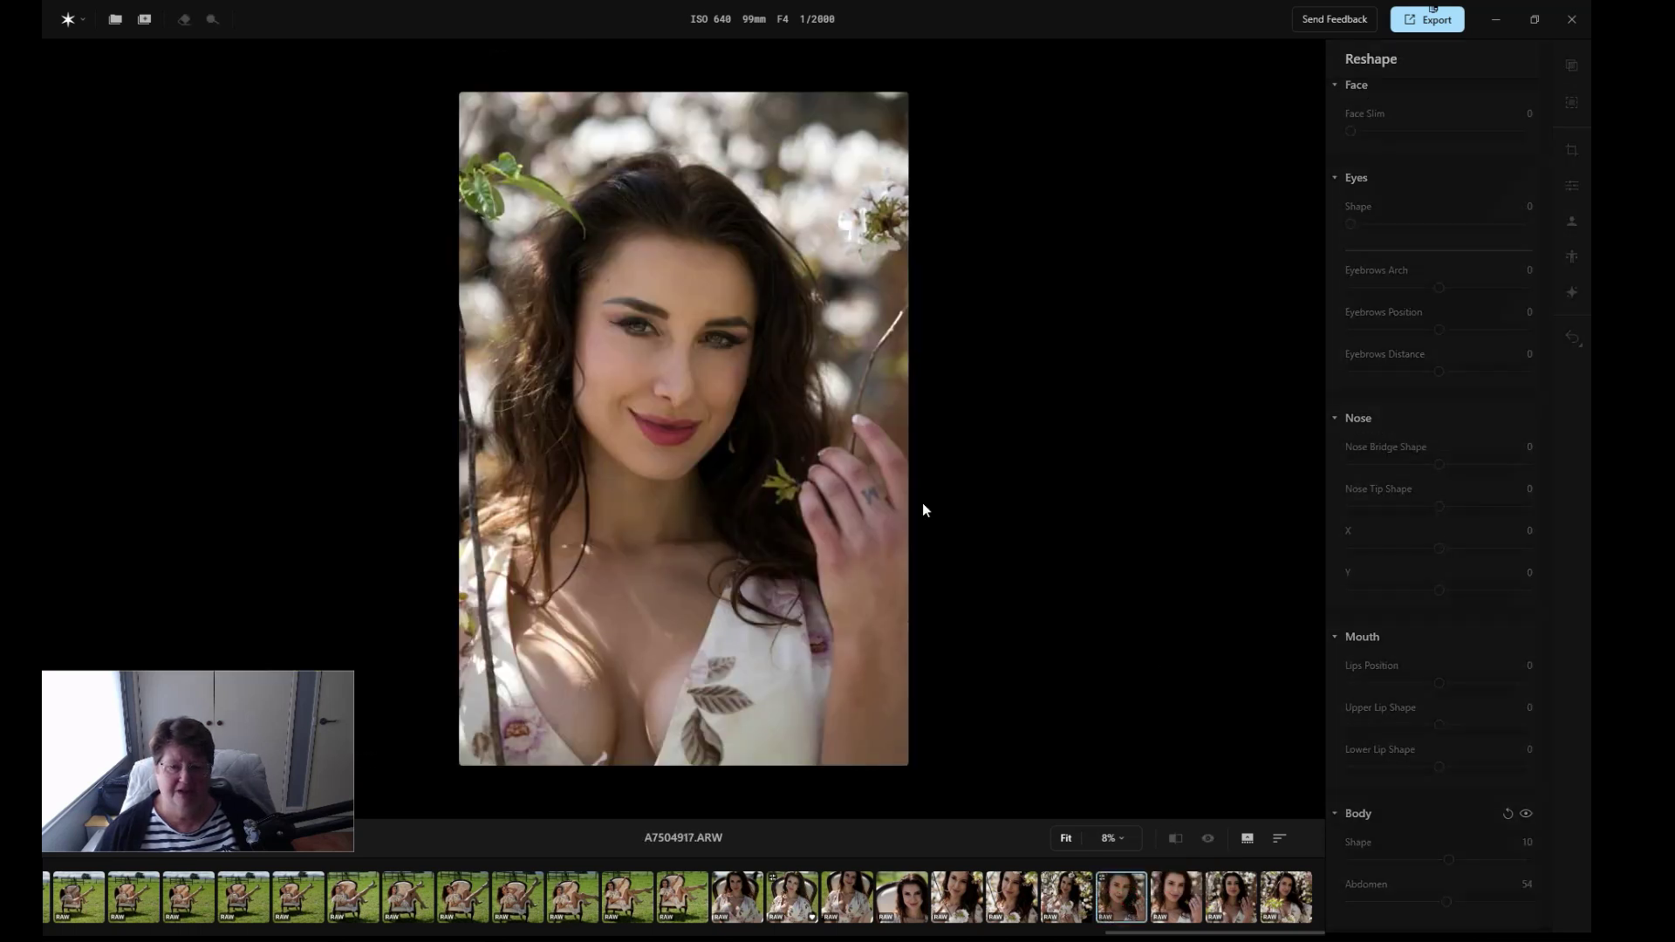
left_click(1123, 835)
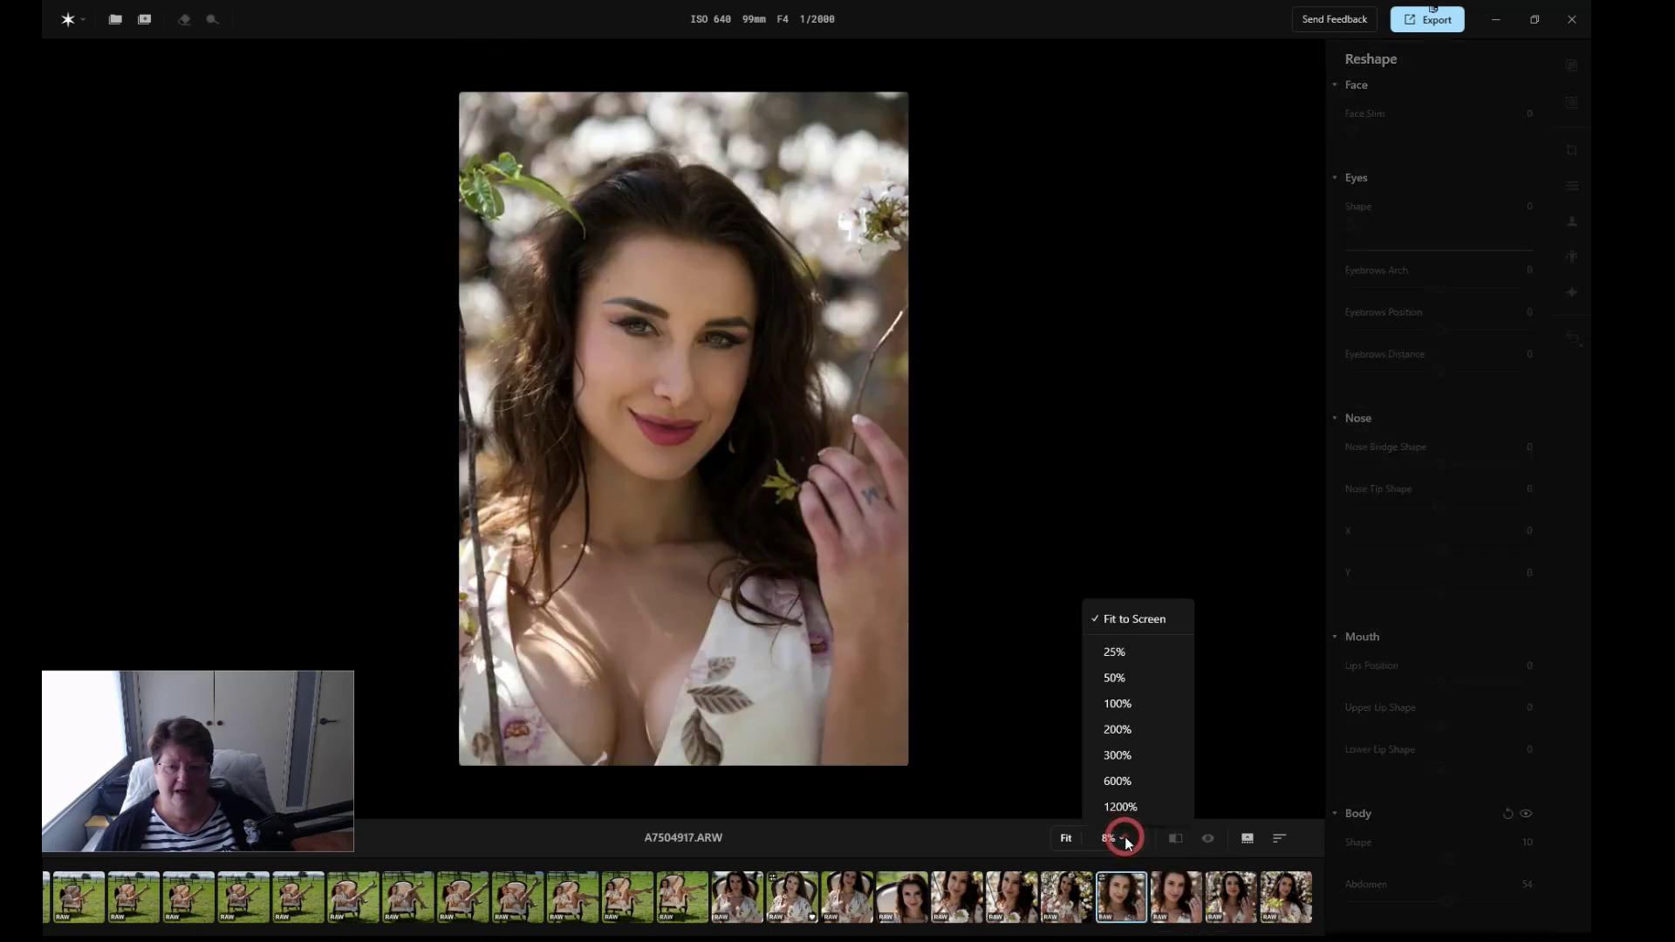
left_click(1127, 677)
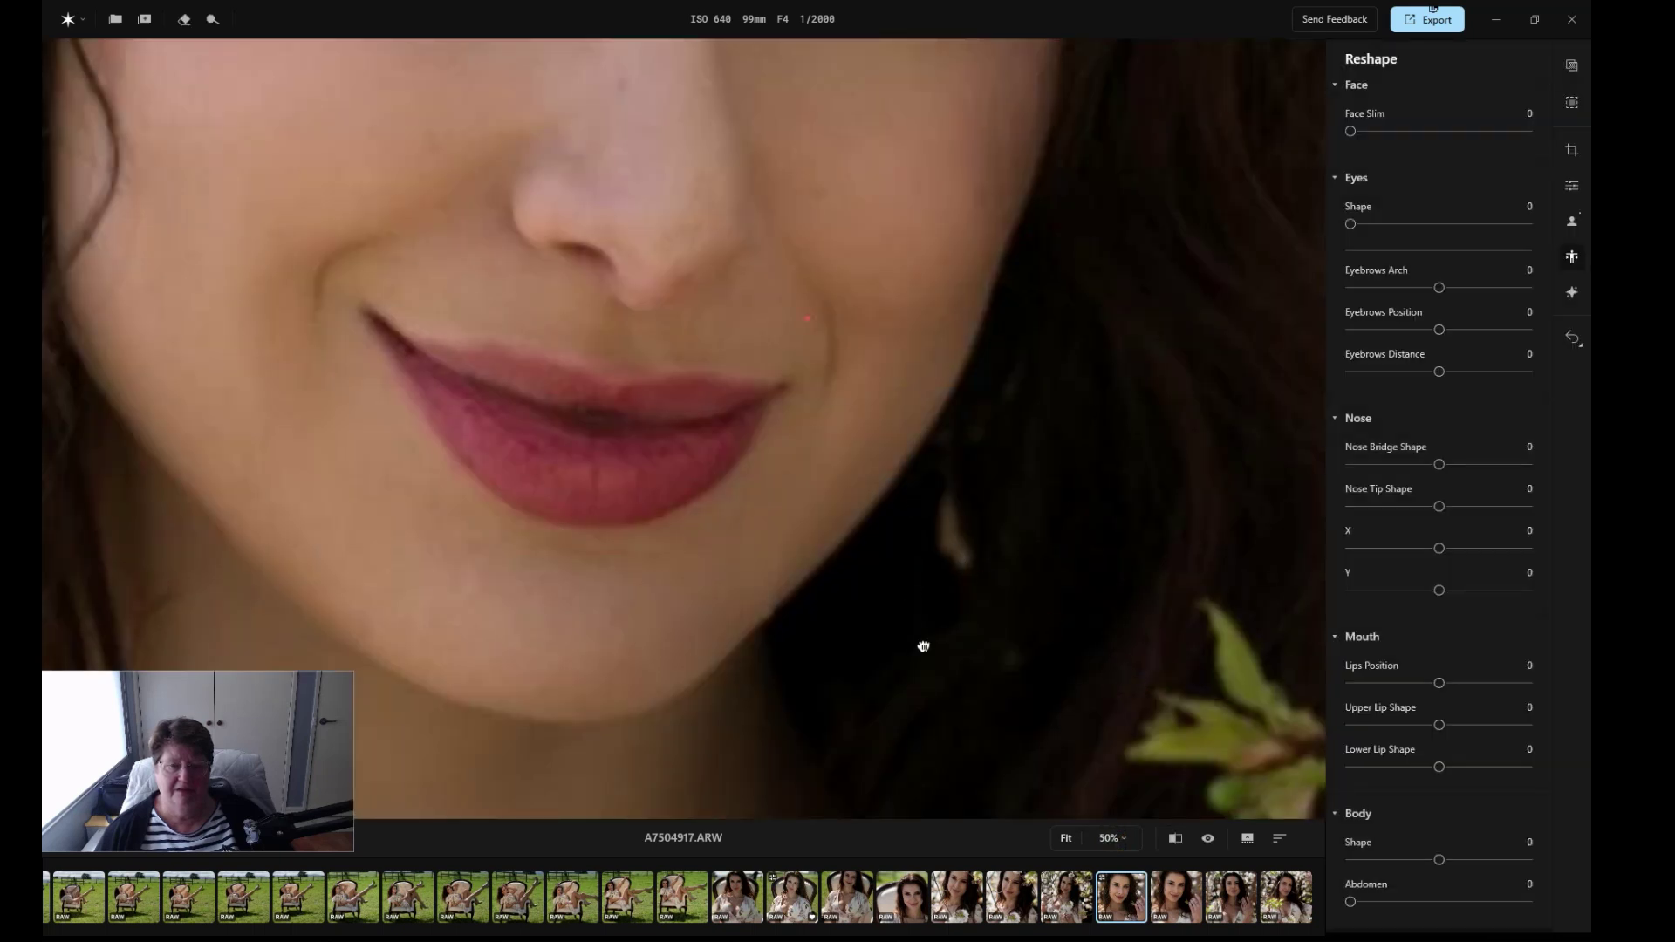
scroll(859, 565, "up", 4)
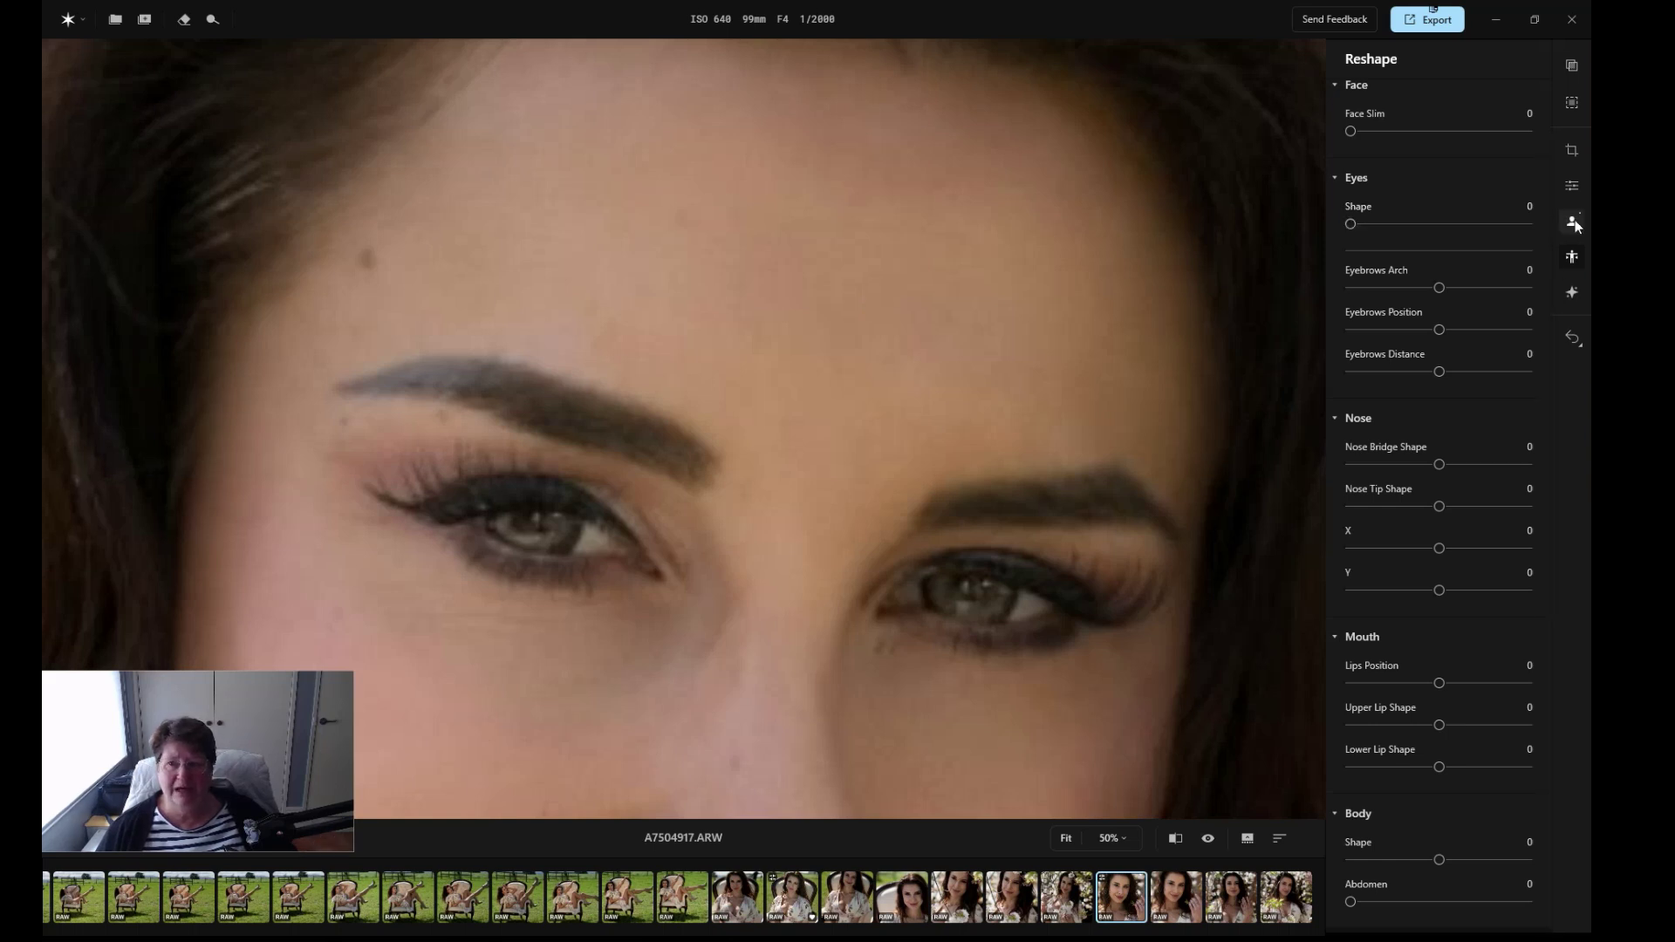
Open Erase & Clone, look at the Clone settings, and return to the Erase tool.
left_click(183, 21)
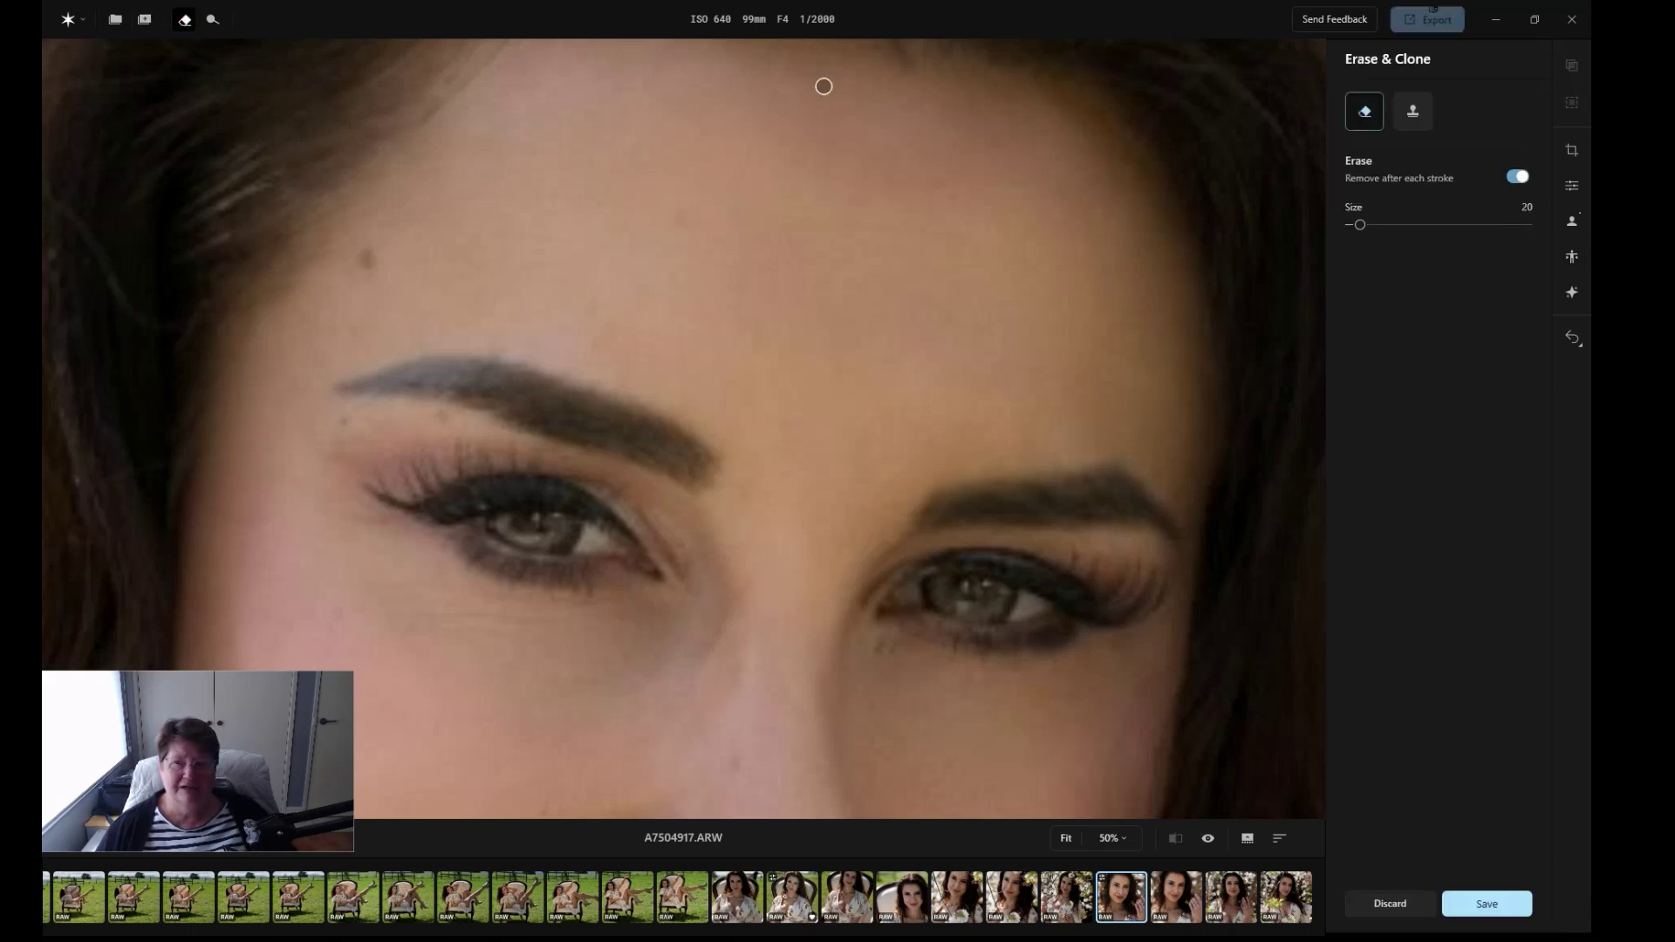
left_click(1413, 111)
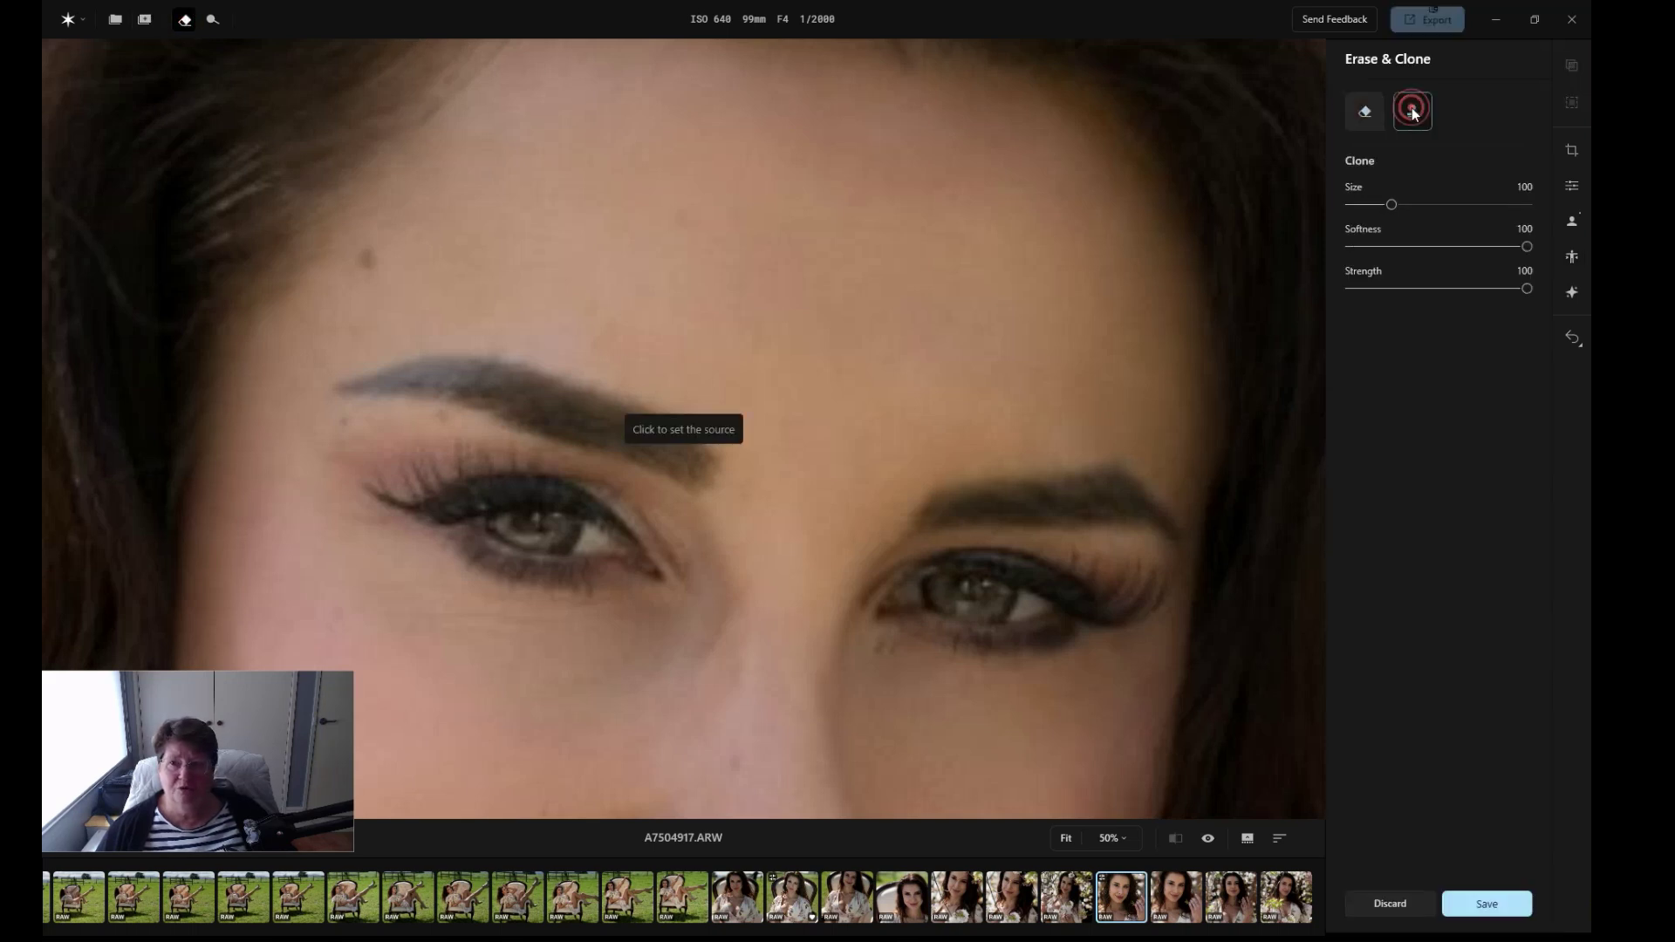
left_click(1366, 115)
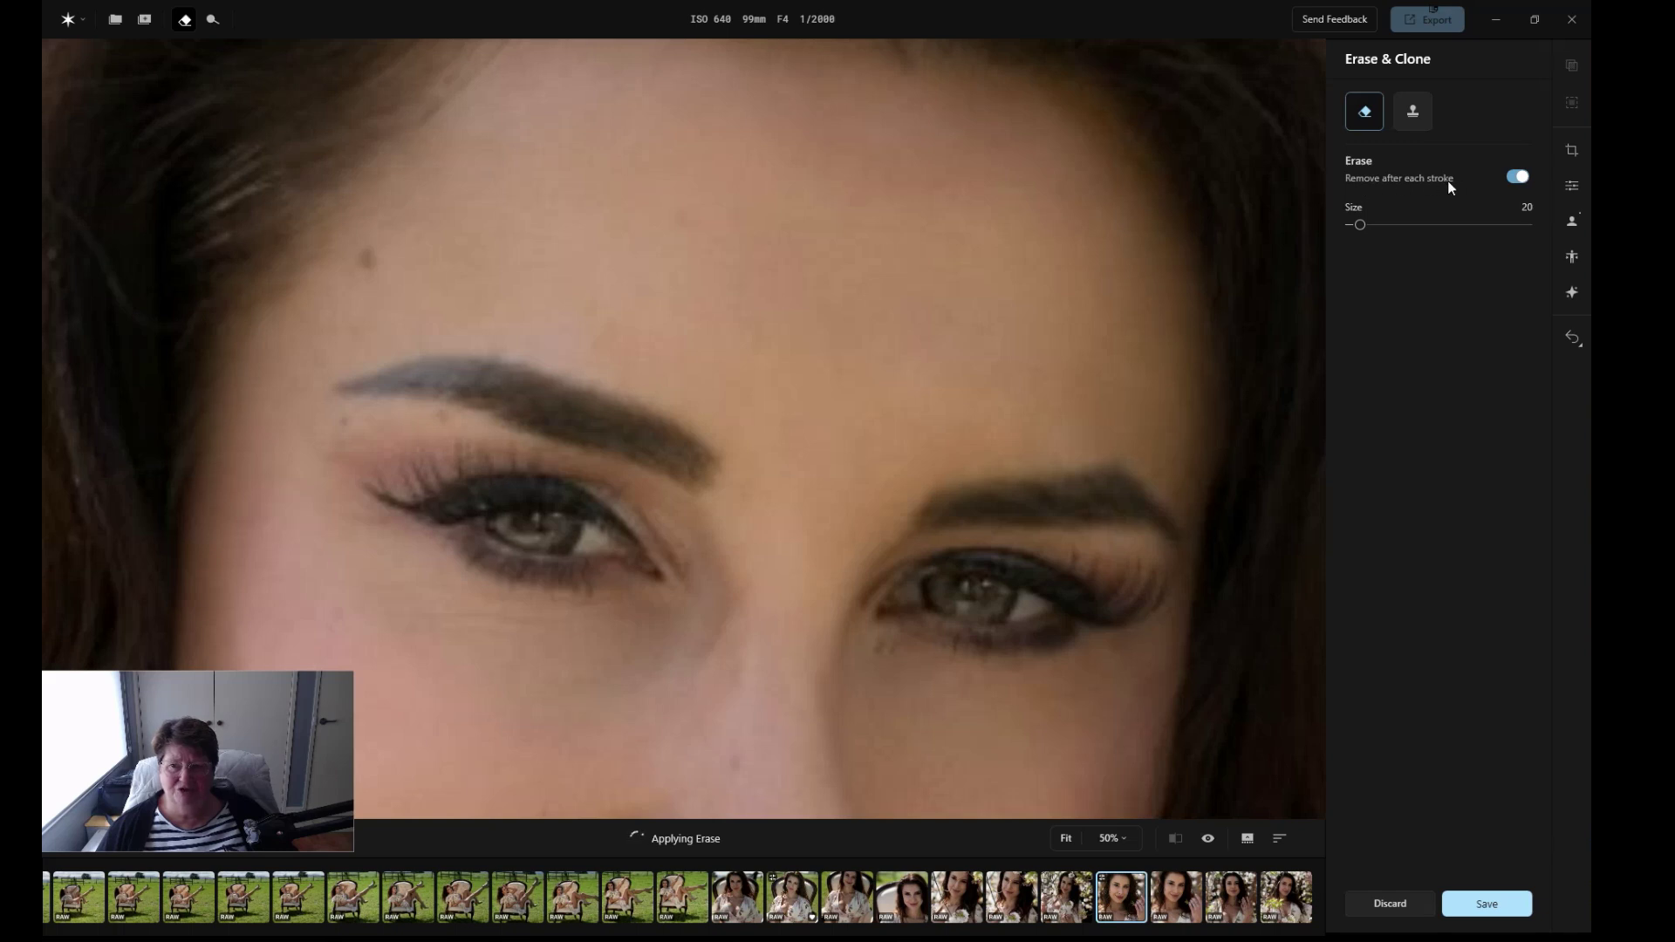
Try to erase the dark spot on the forehead with Remove after each stroke turned off.
left_click(1523, 178)
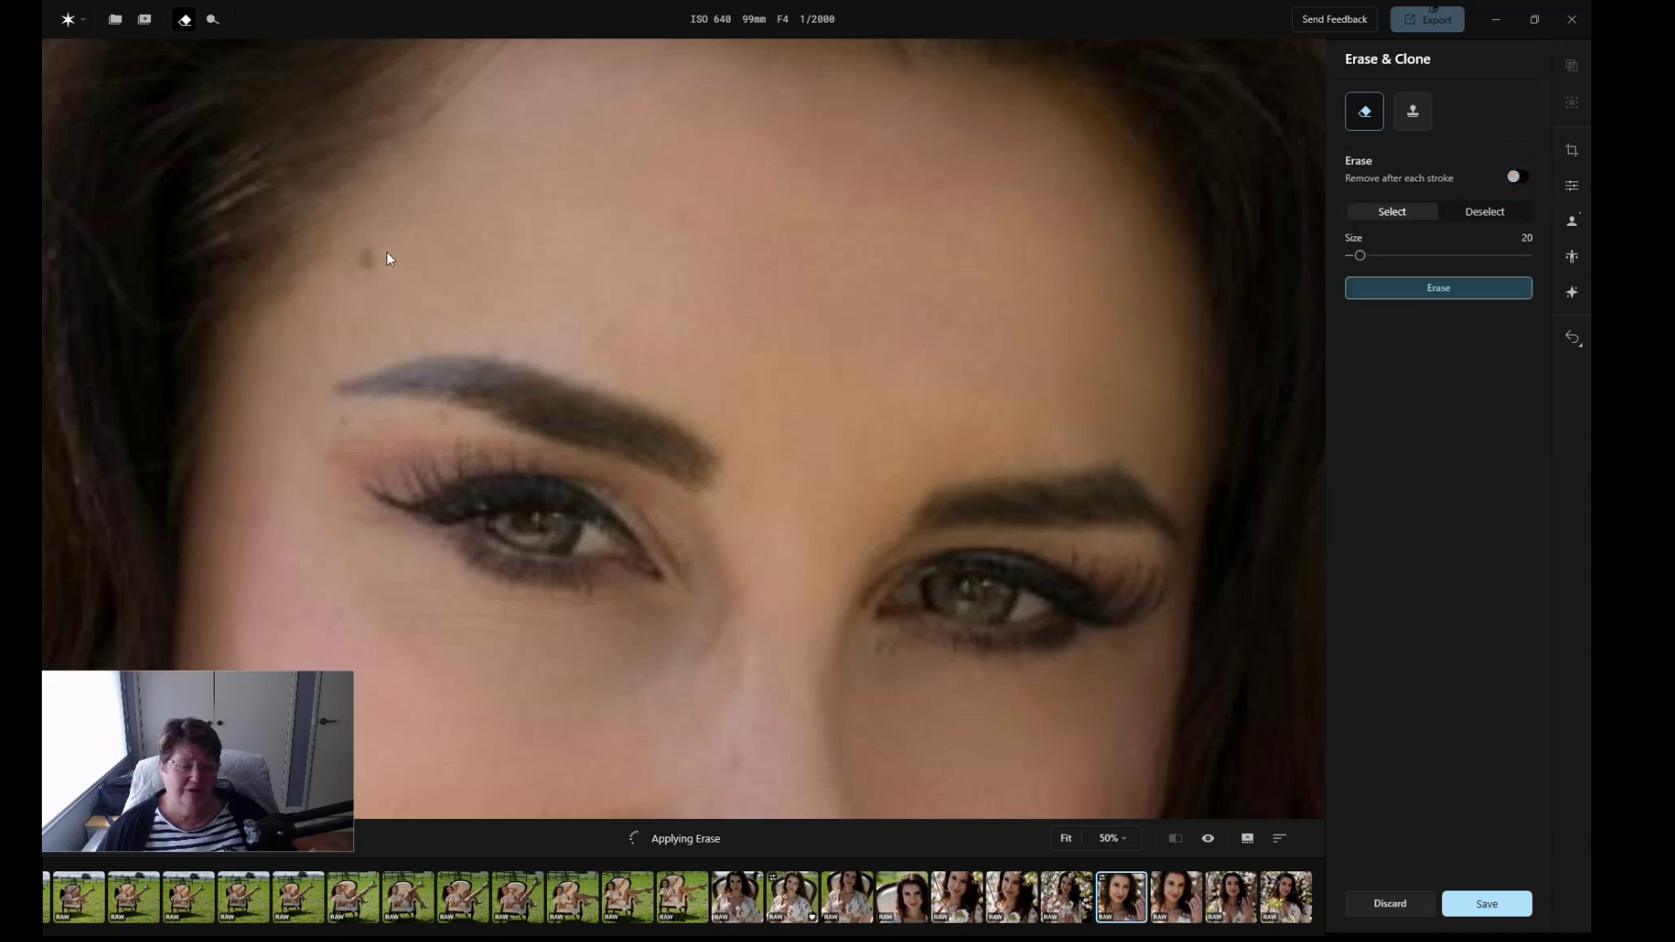
left_click(1434, 289)
left_click(370, 266)
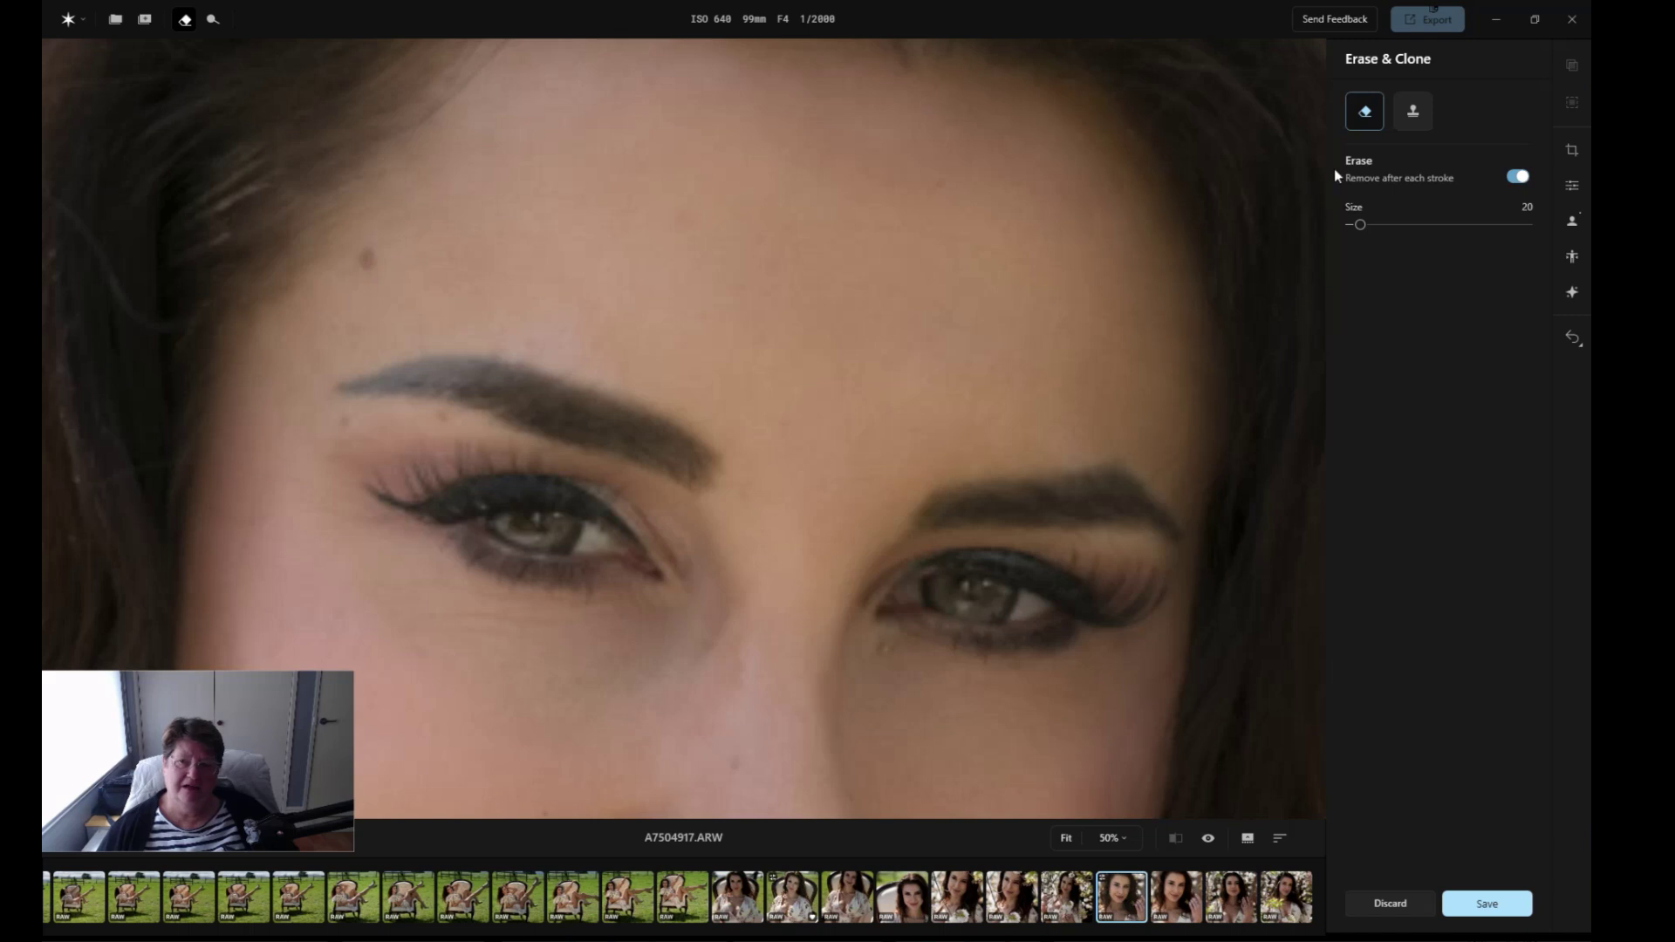
Clone clean forehead skin over the dark spot above the eyebrow.
left_click(1413, 111)
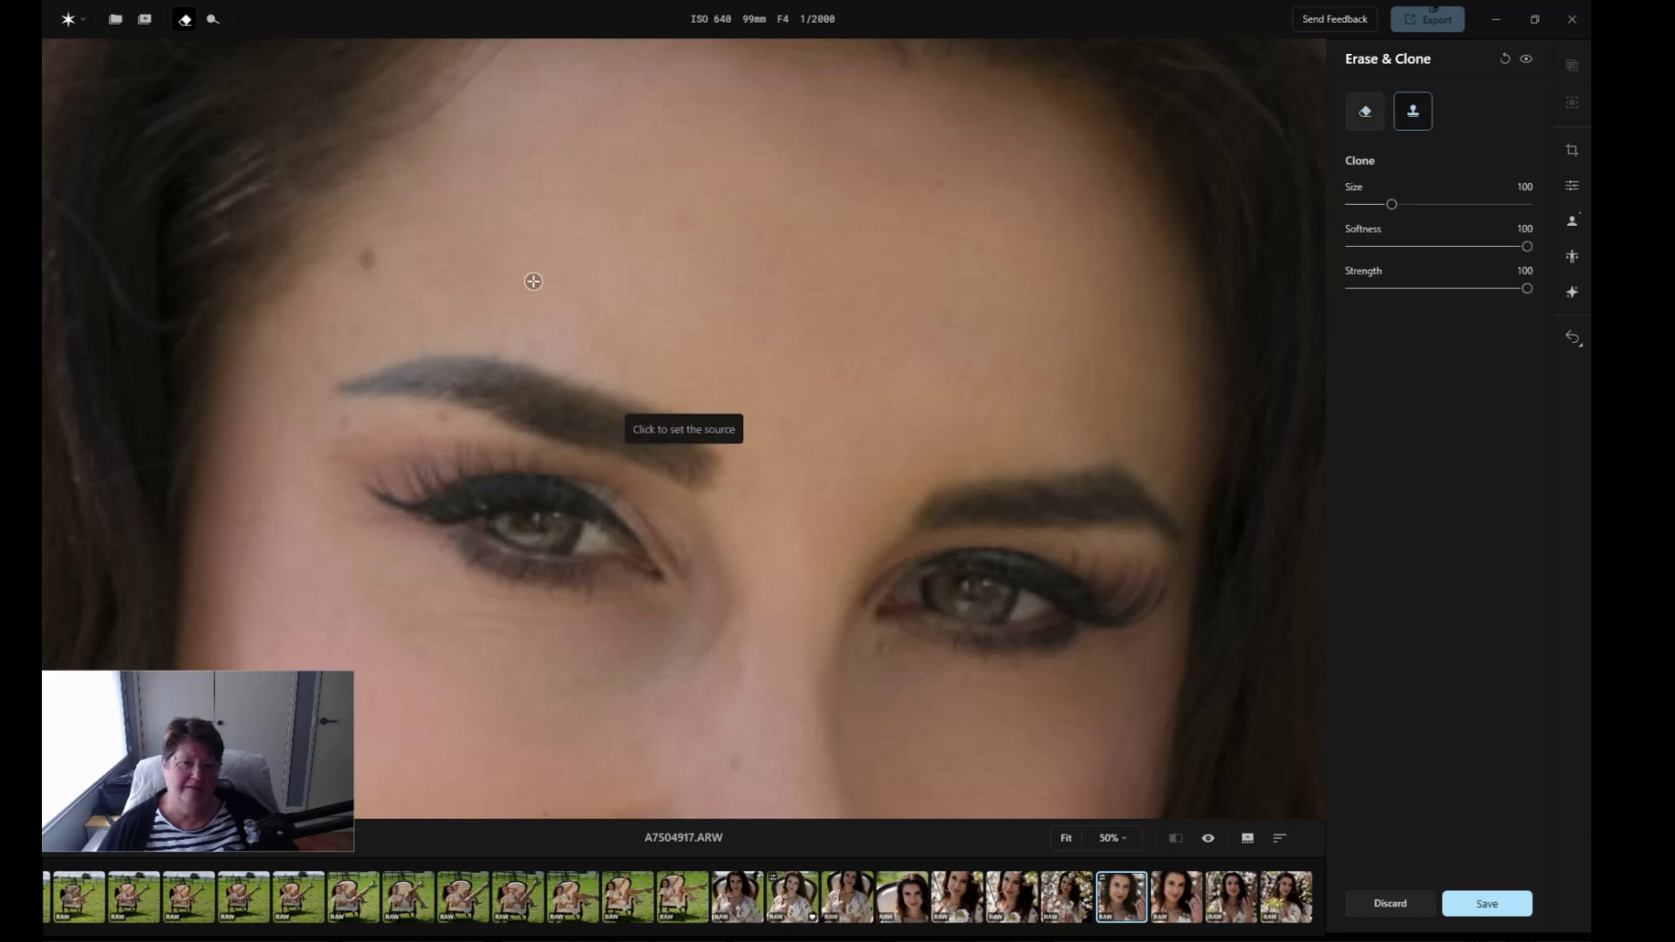
left_click(420, 245)
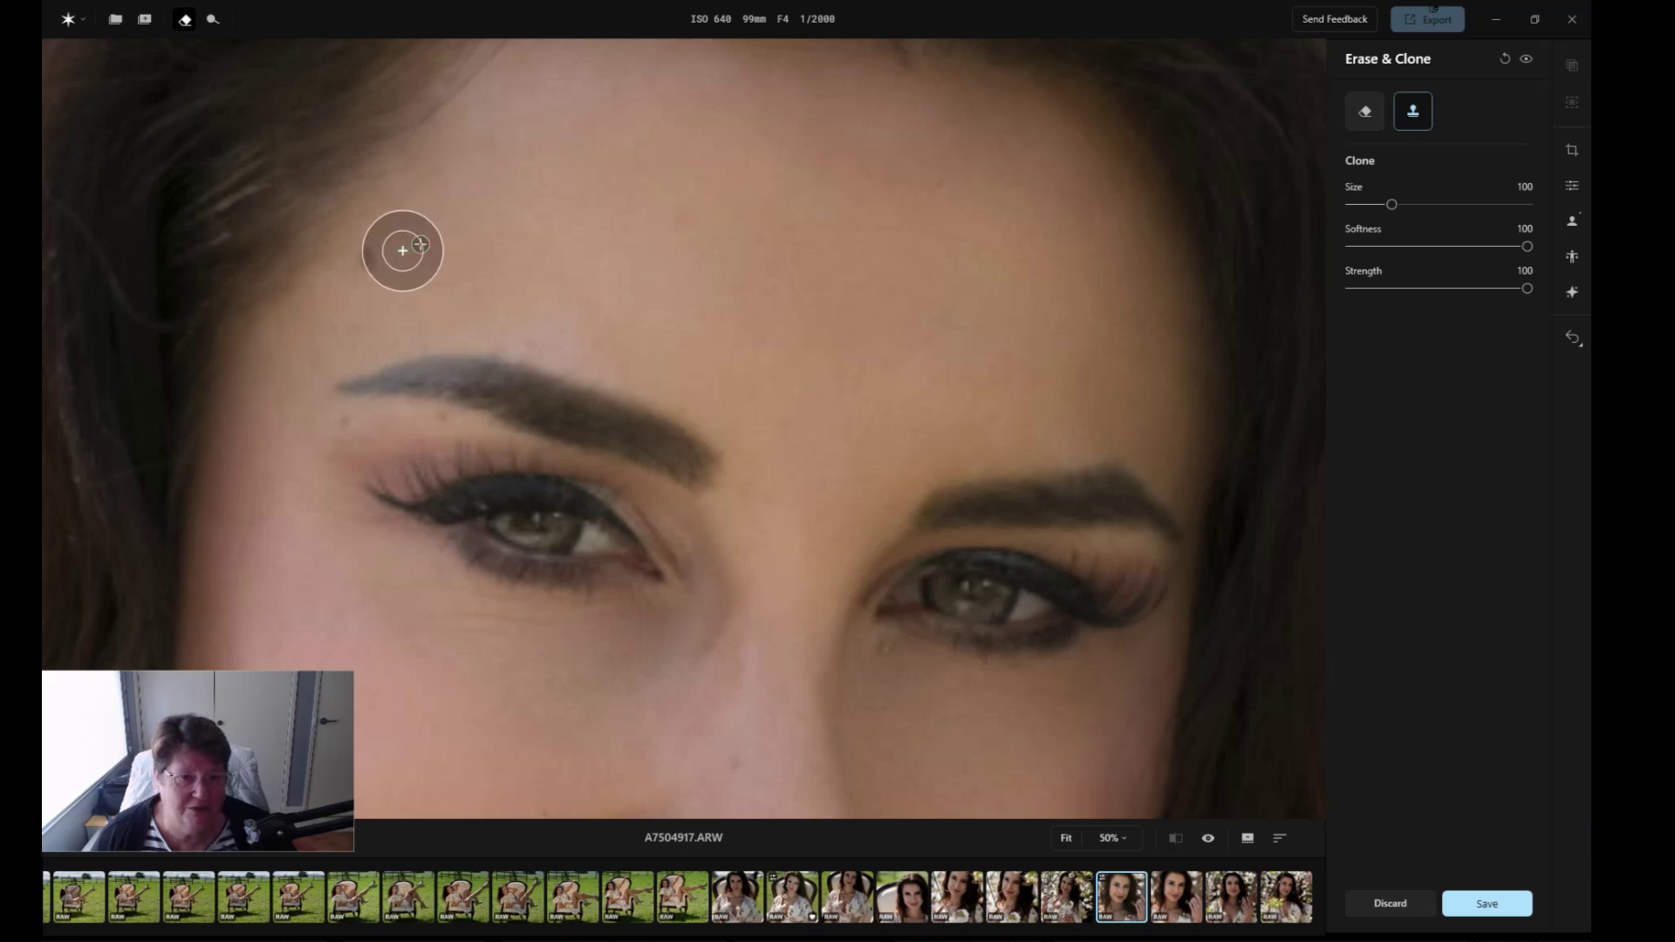
scroll(394, 266, "down", 2)
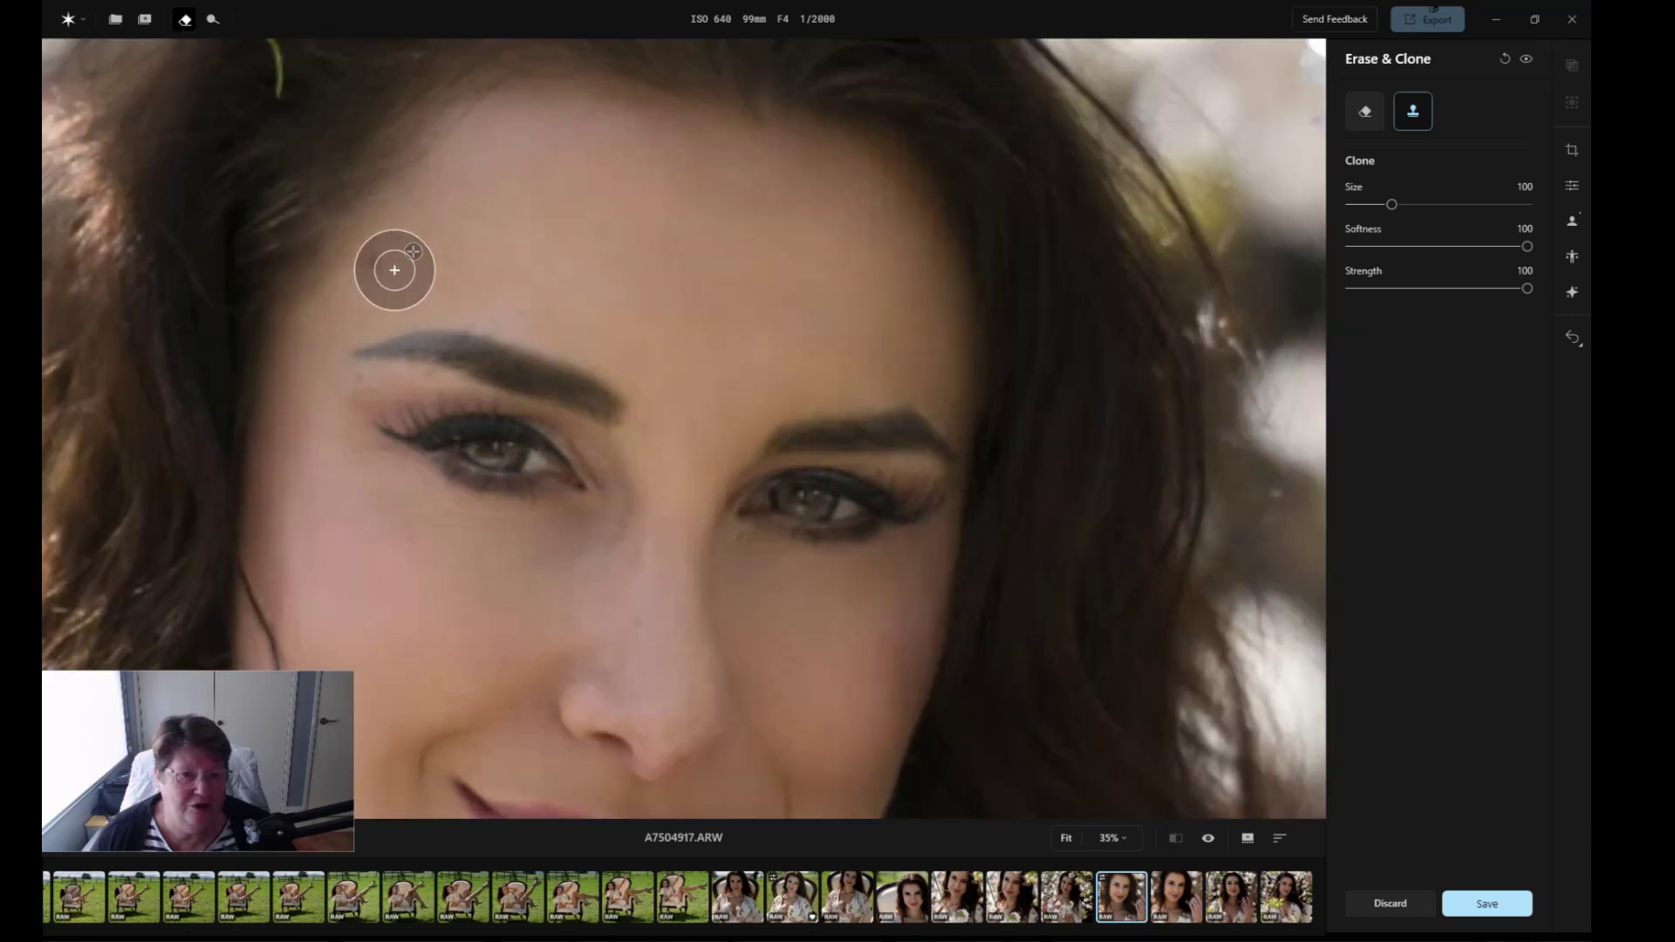
left_click_drag(1385, 204, 1377, 204)
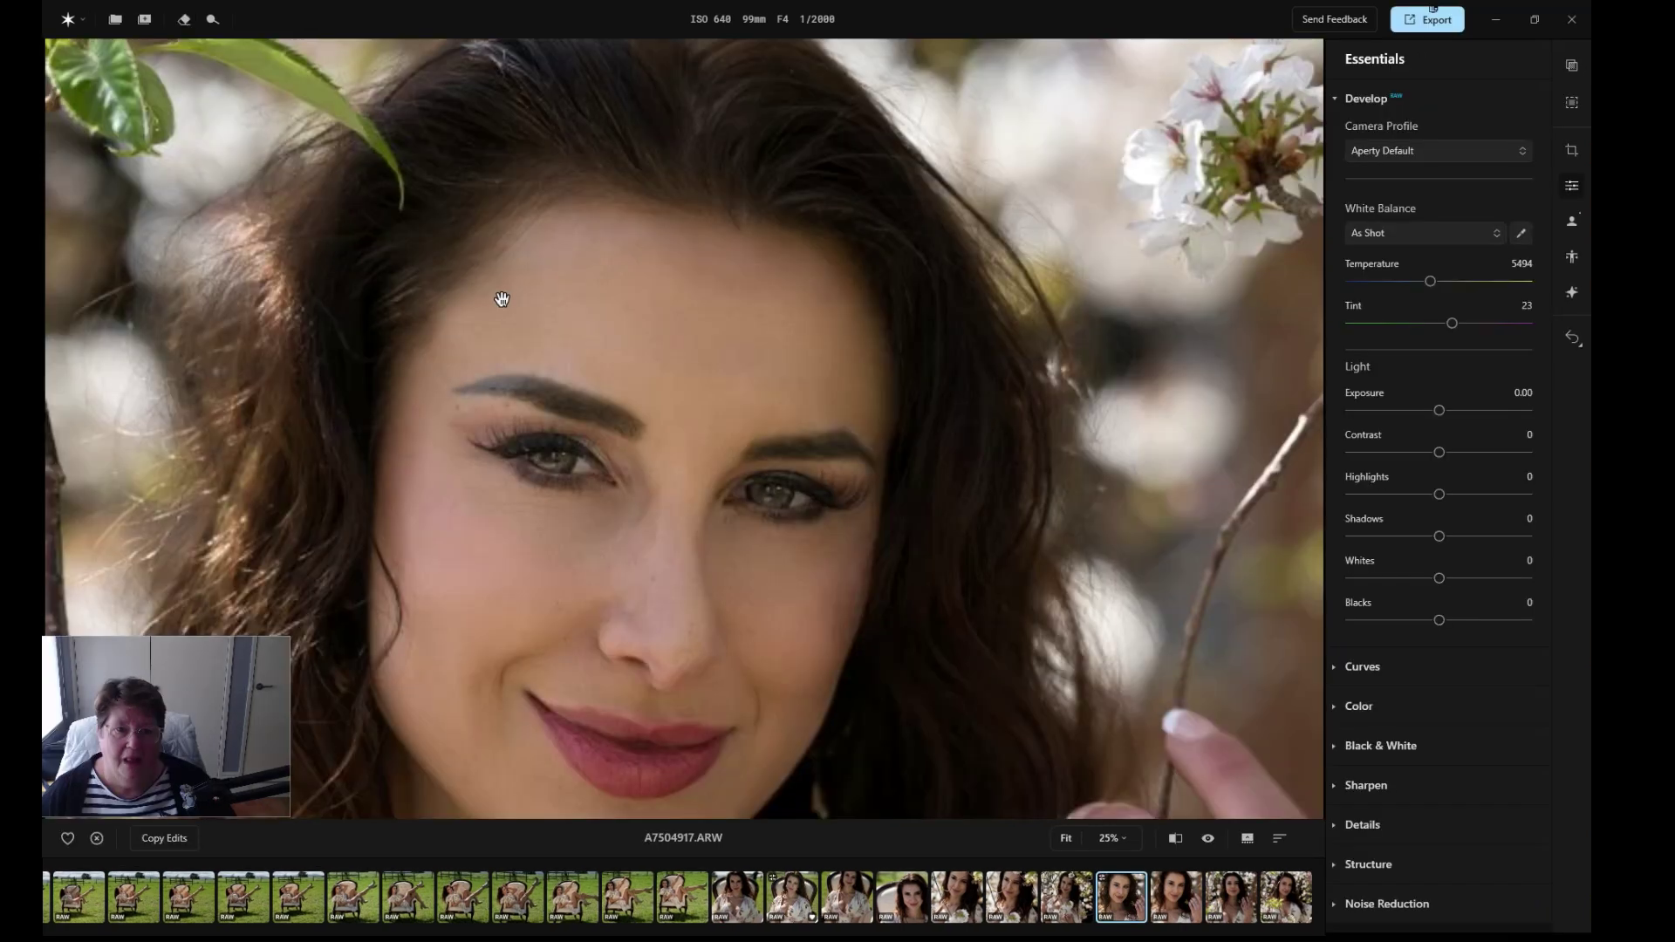
Reopen Erase & Clone on the face at 50% zoom and set the Clone brush size to 28.
left_click(183, 18)
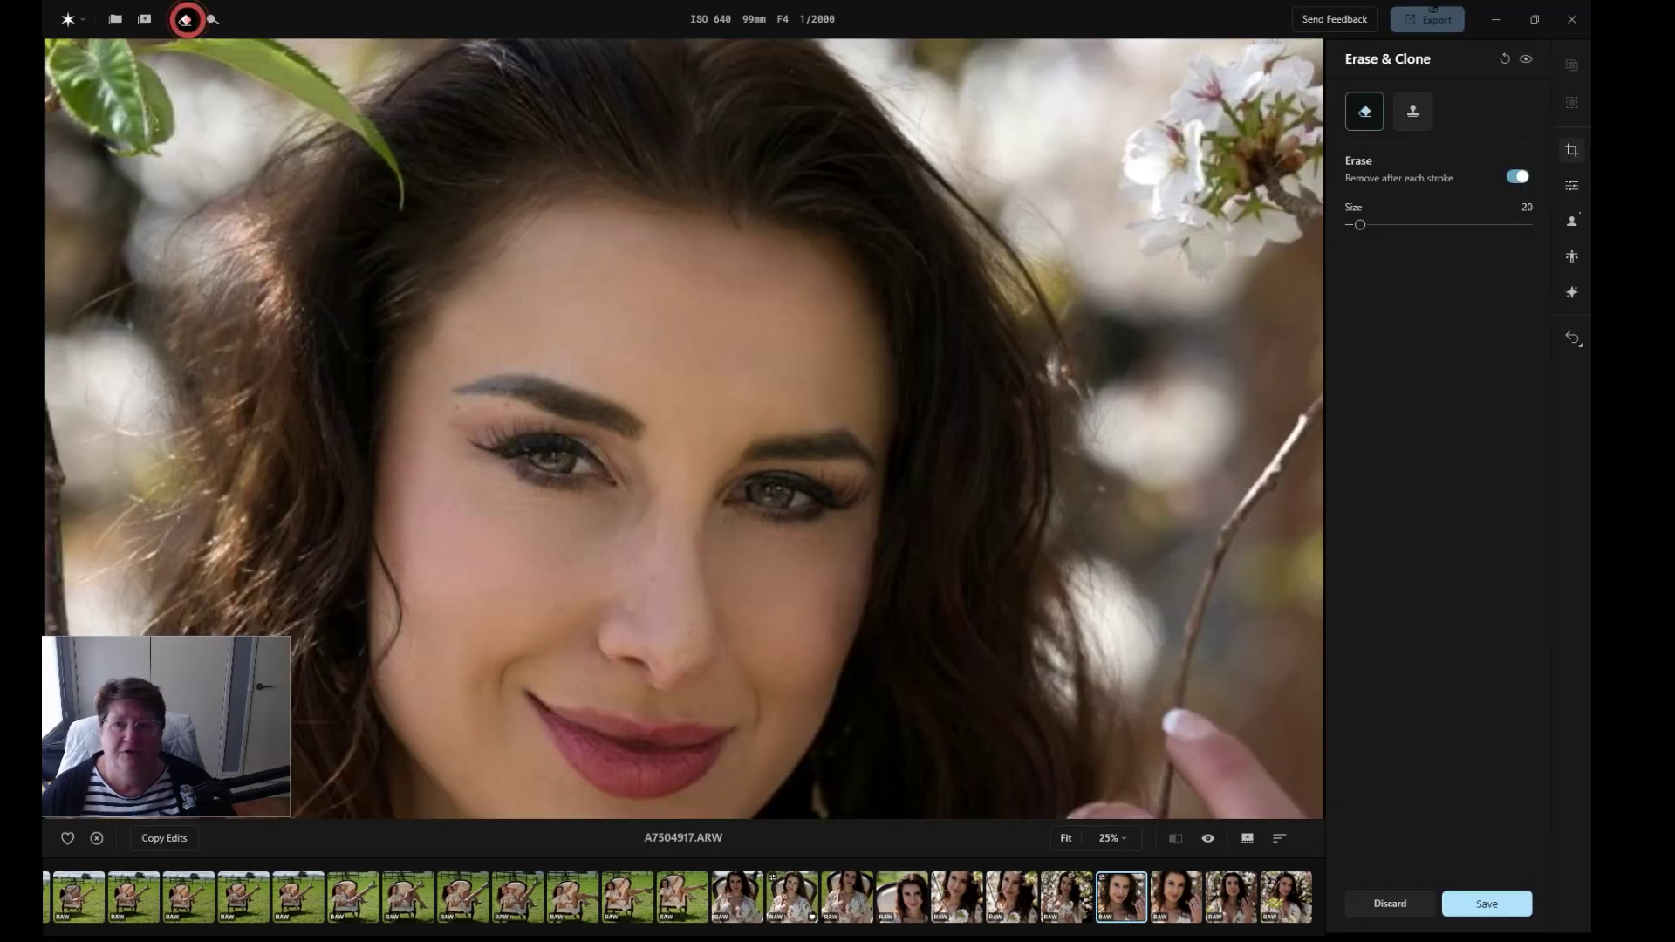
left_click(1412, 114)
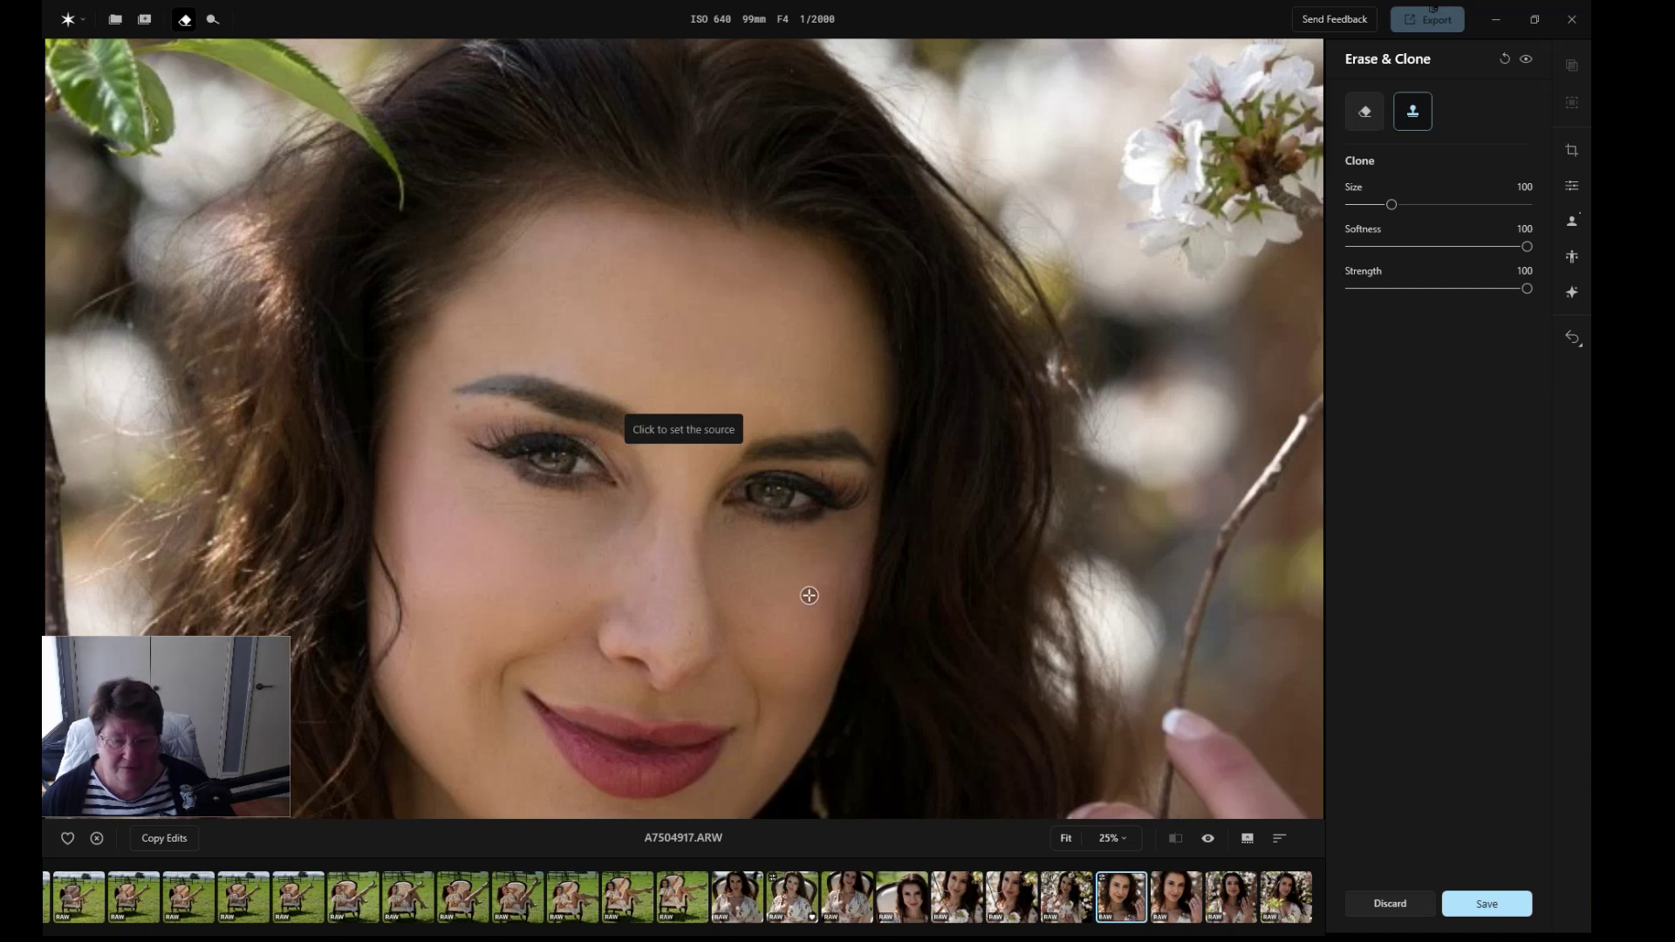
left_click(1123, 840)
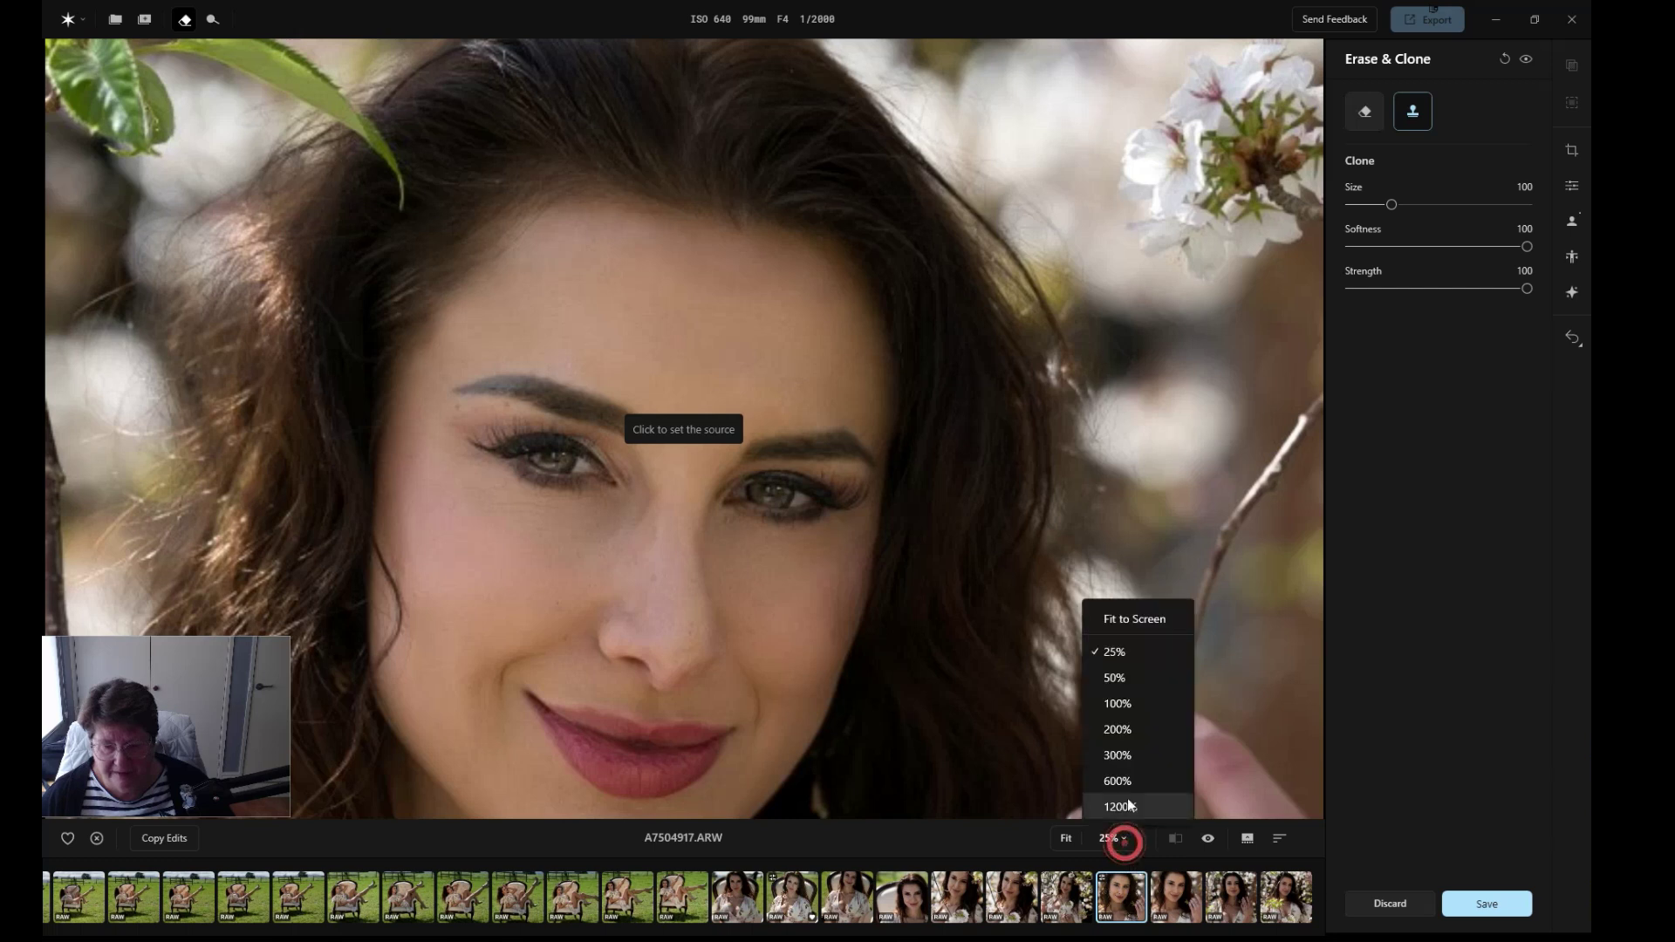
left_click(1124, 679)
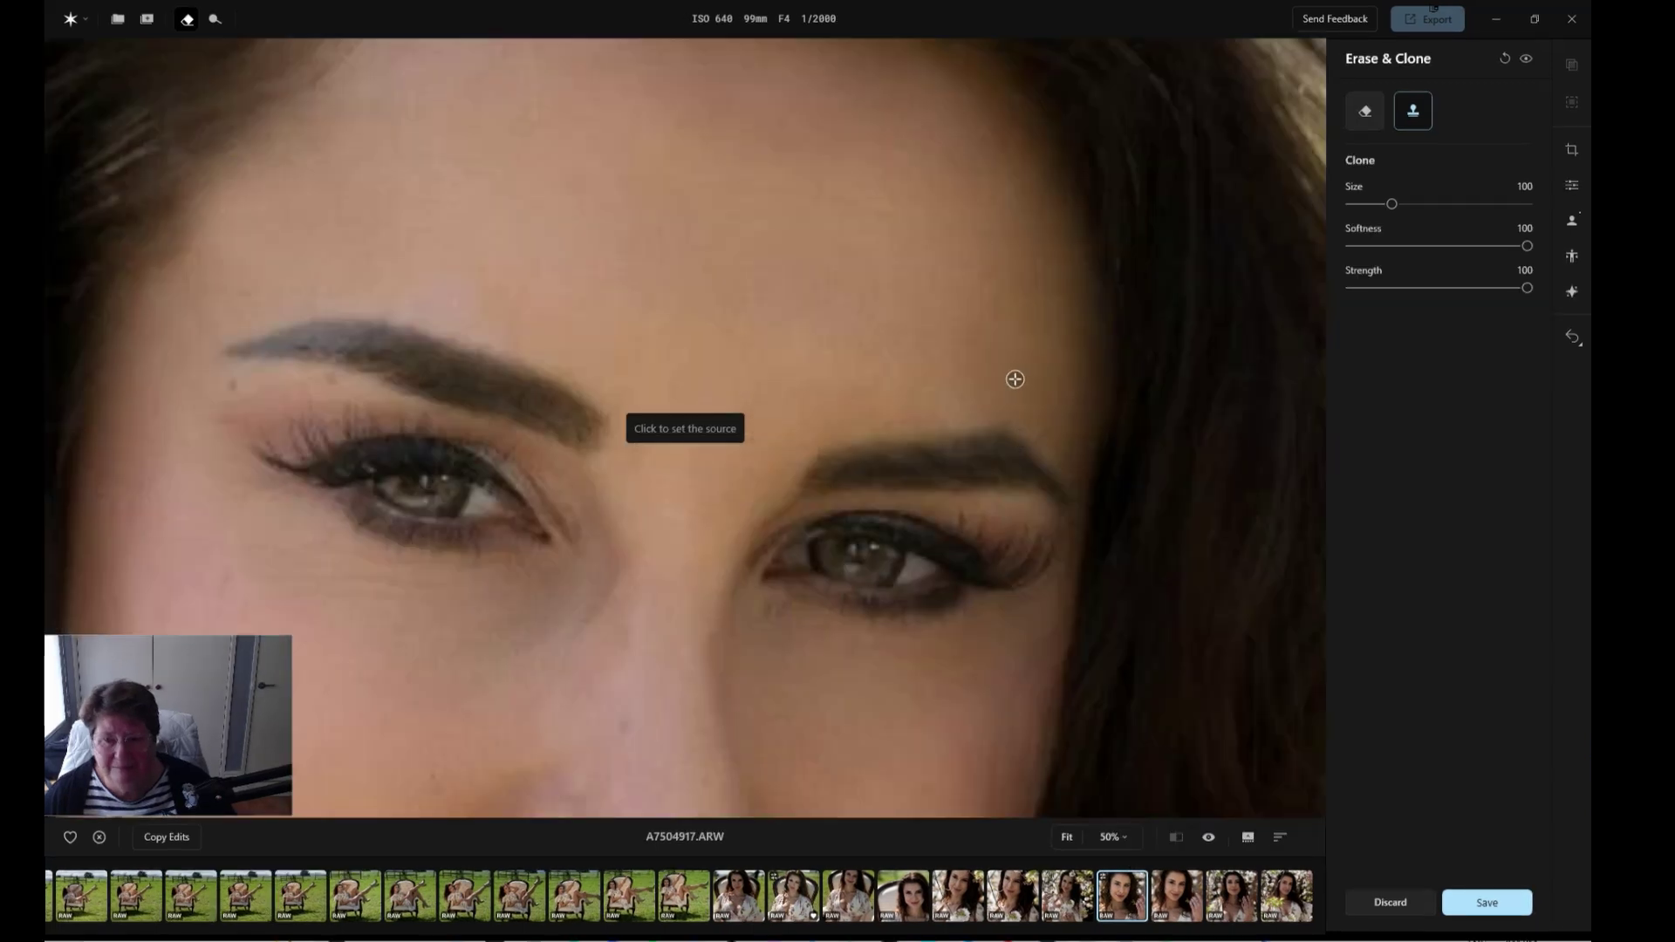
left_click_drag(940, 746, 680, 528)
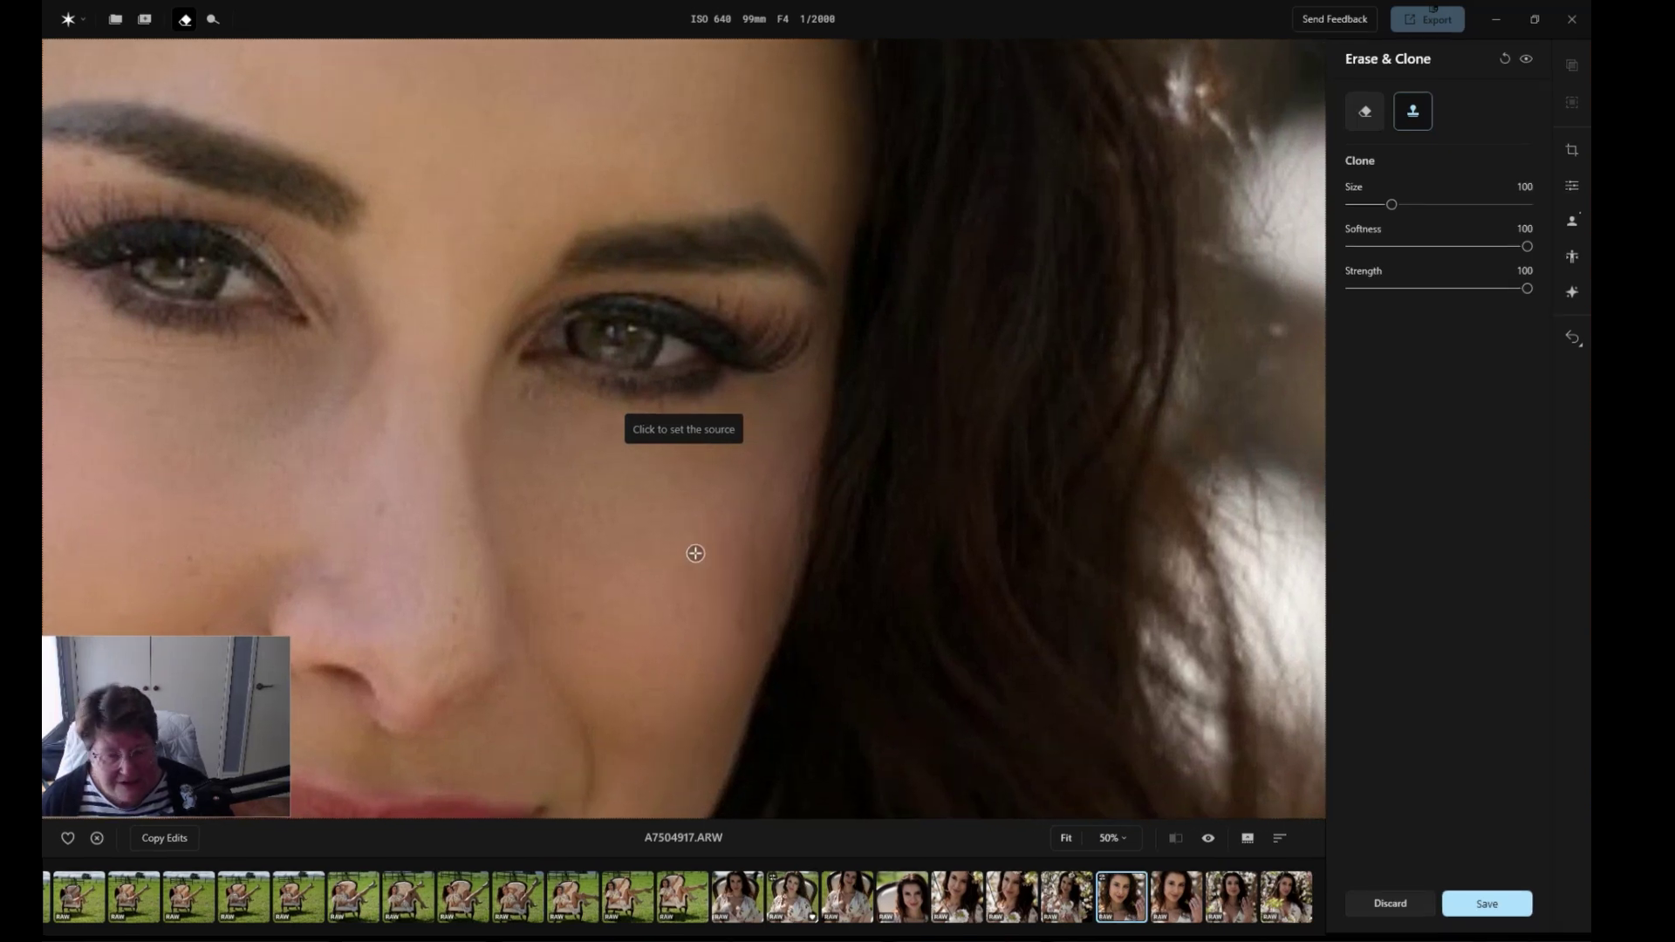
left_click(695, 553)
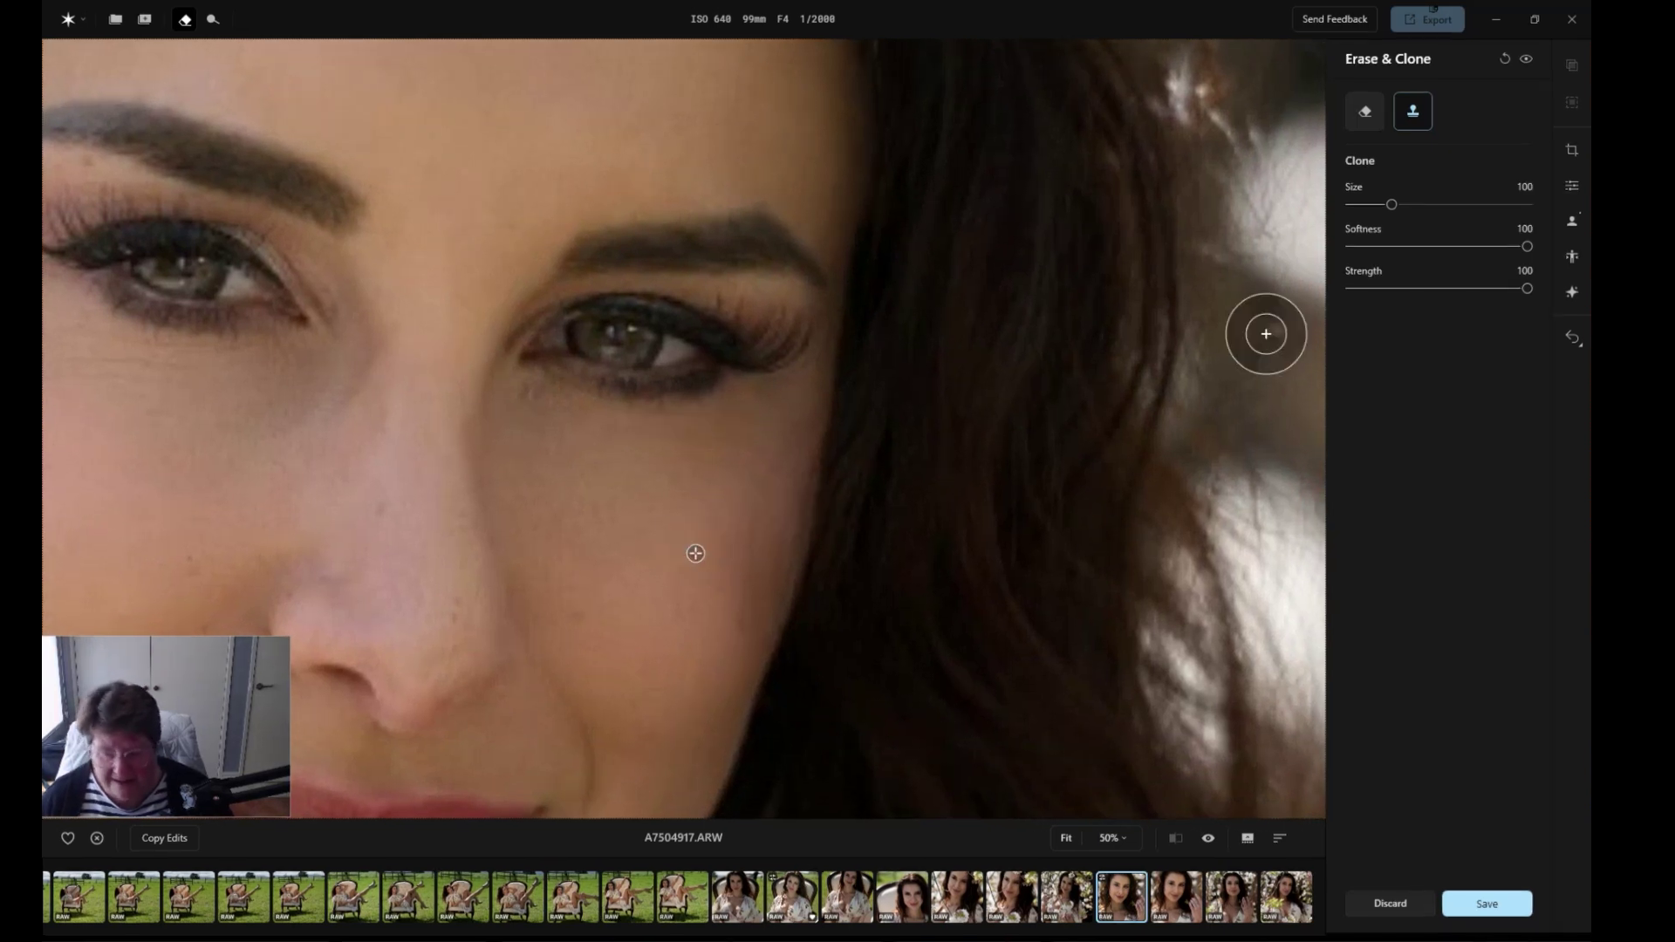
left_click_drag(1391, 204, 1364, 204)
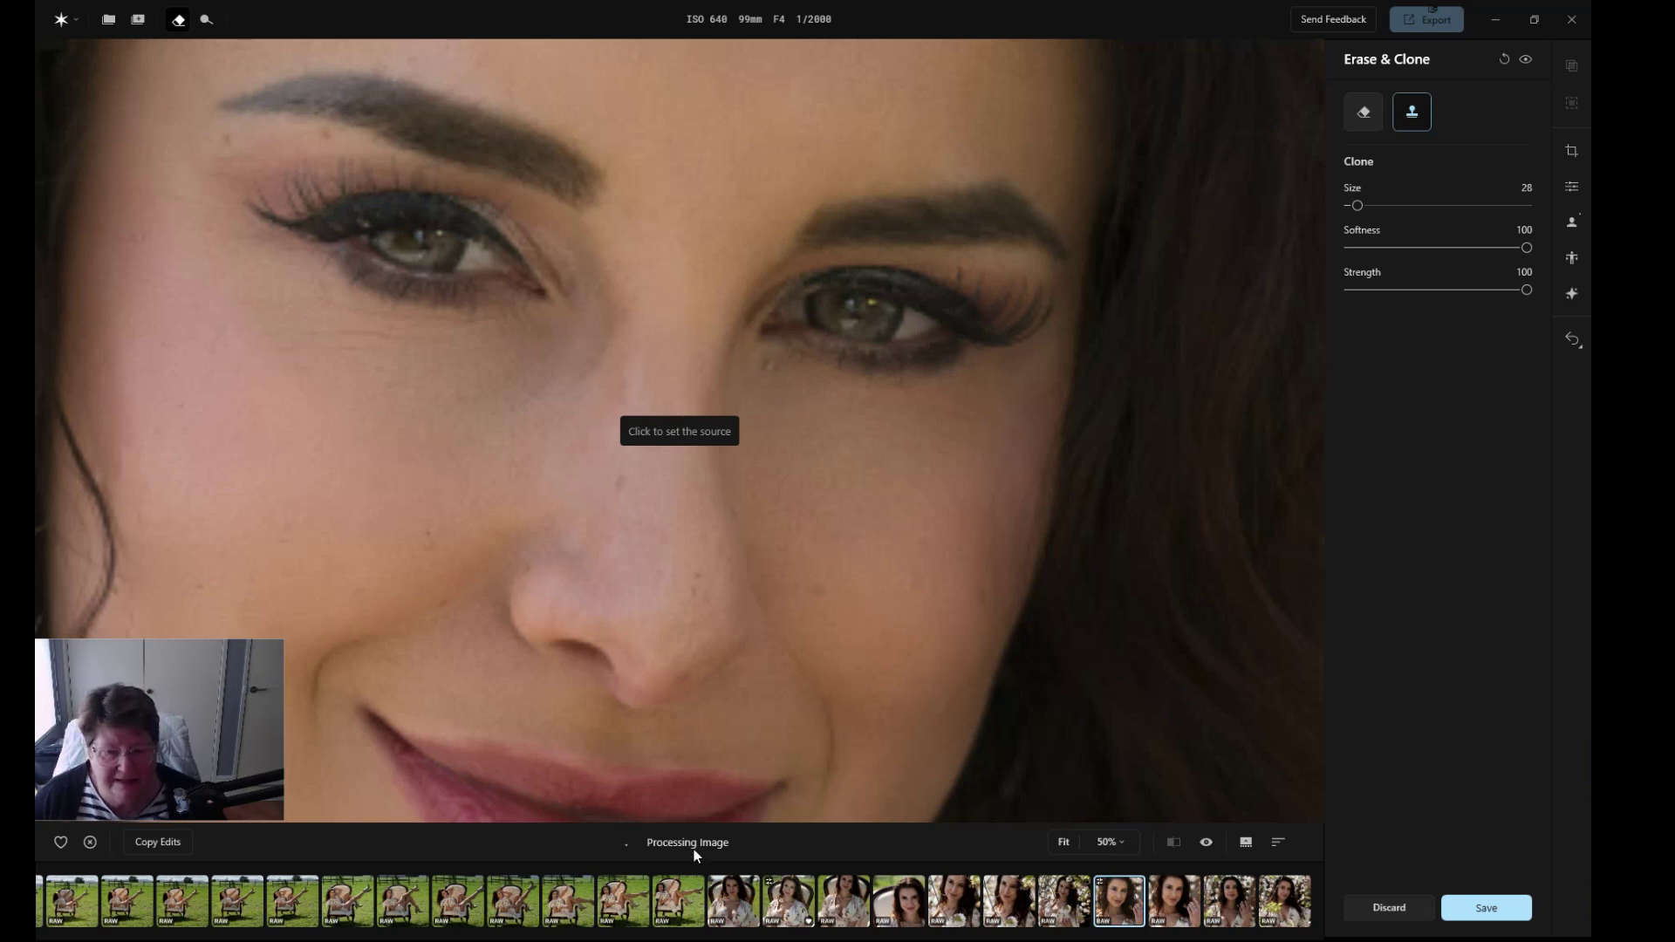
Clone clean skin over the small blemishes beneath the eye beside the nose and on the cheek below it.
left_click(773, 417)
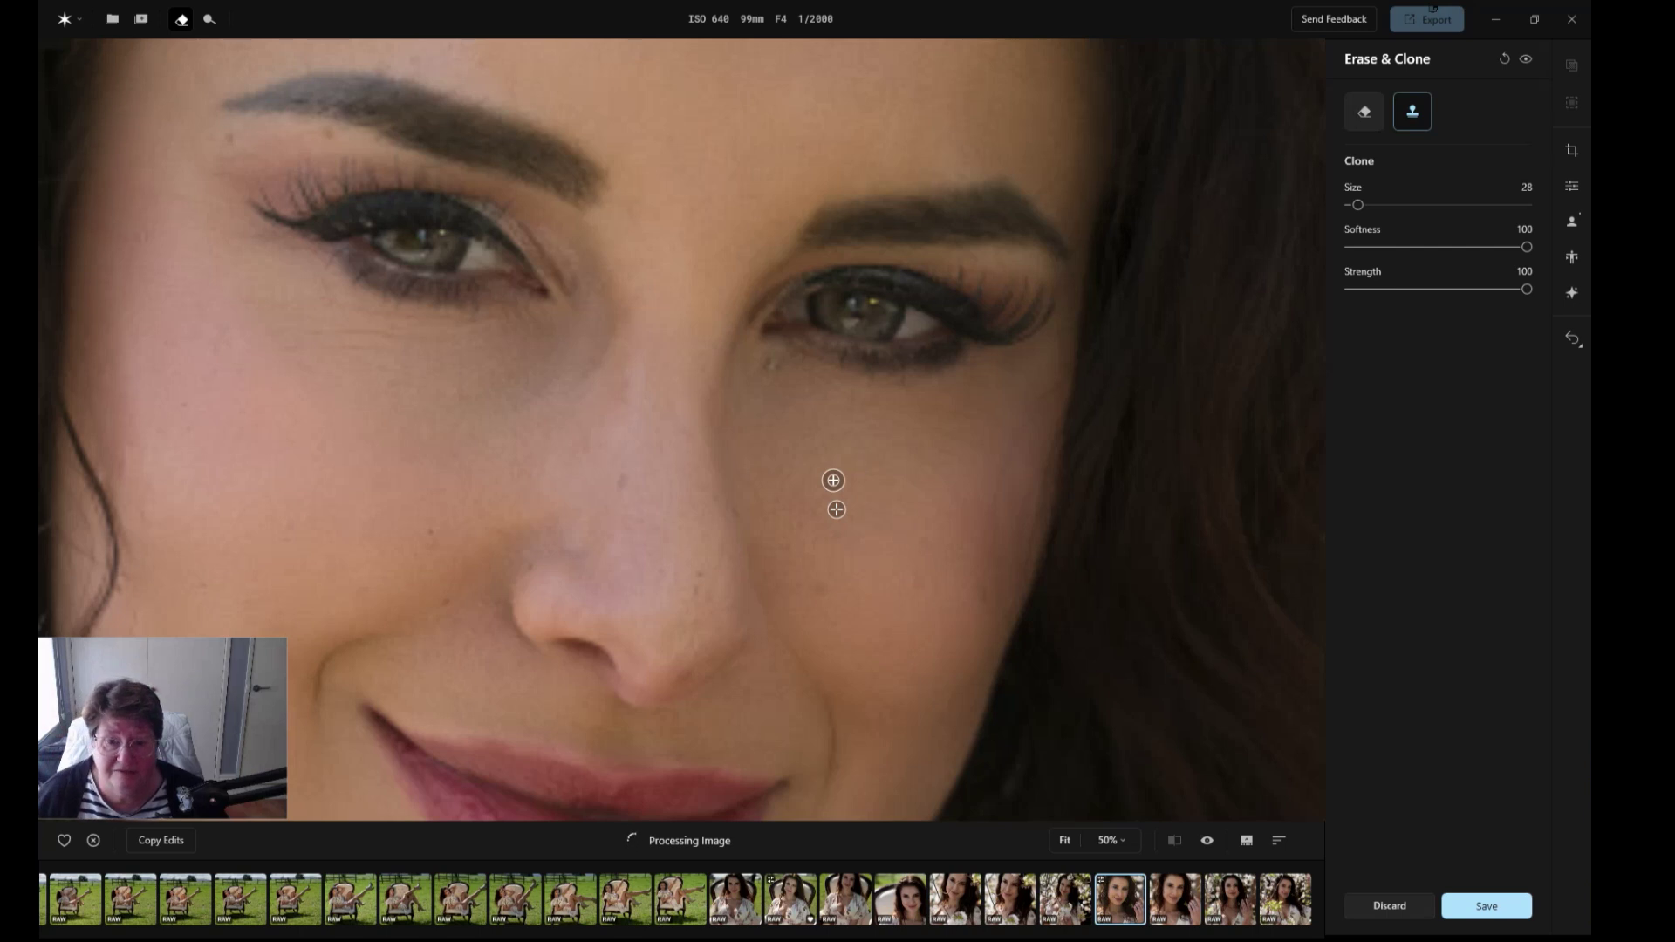
left_click(829, 527, "alt")
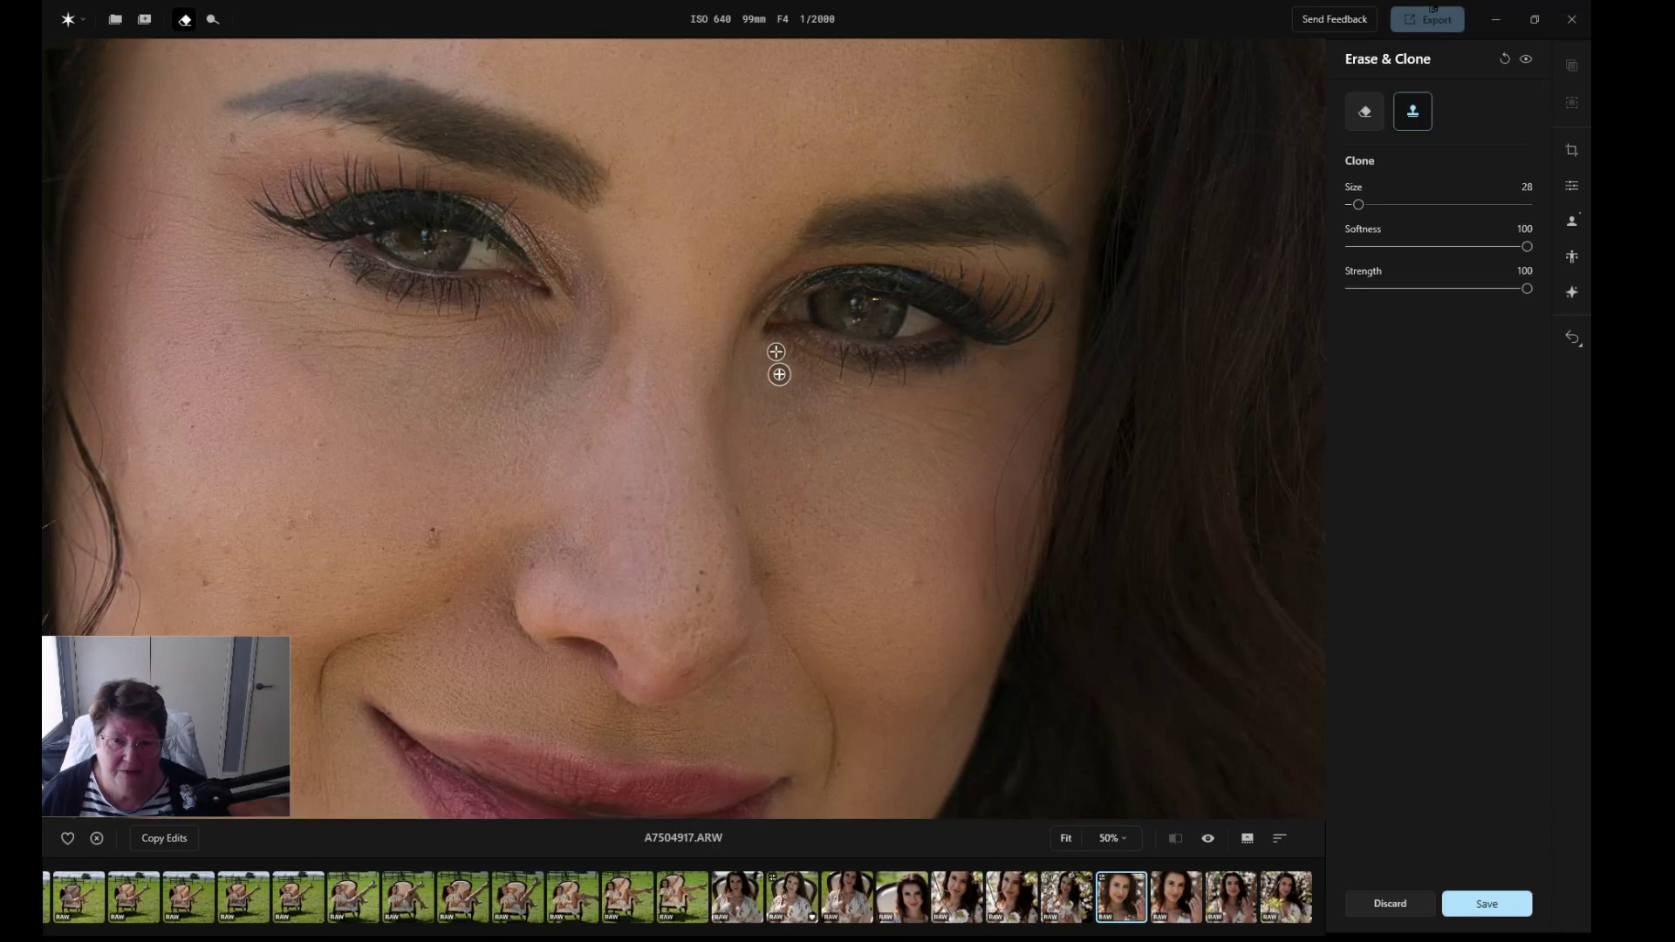
left_click(898, 545, "alt")
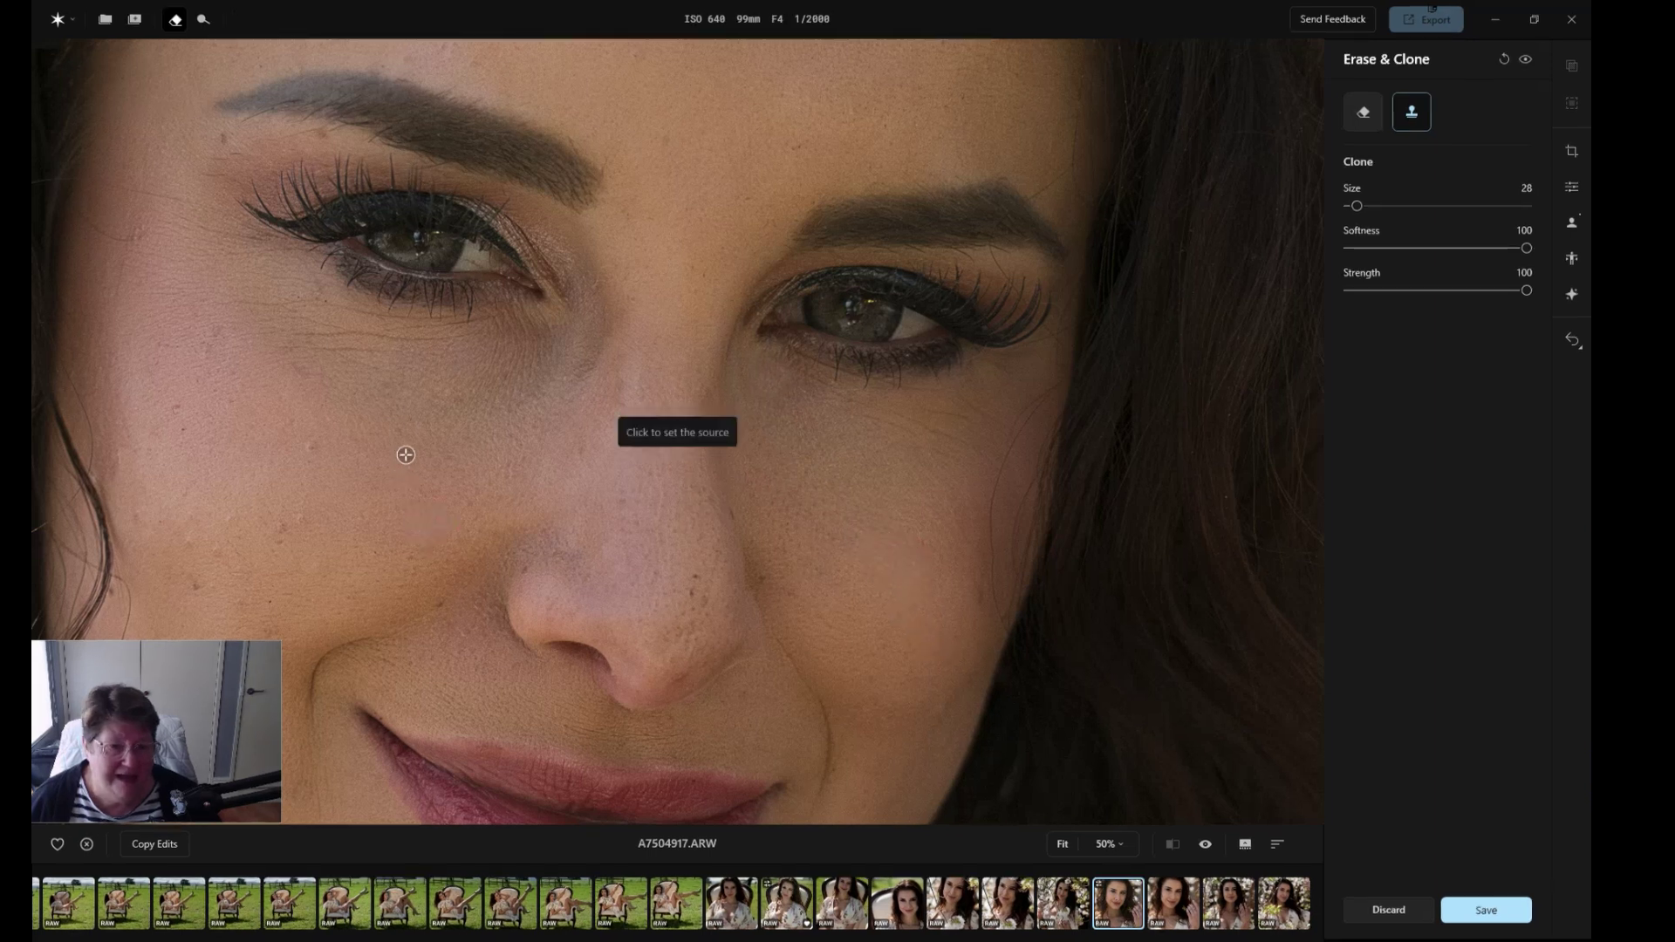
Clone clean skin over the blemishes on the other cheek and near the outer eye corner, and save the retouching.
left_click(406, 454)
left_click_drag(332, 452, 306, 448)
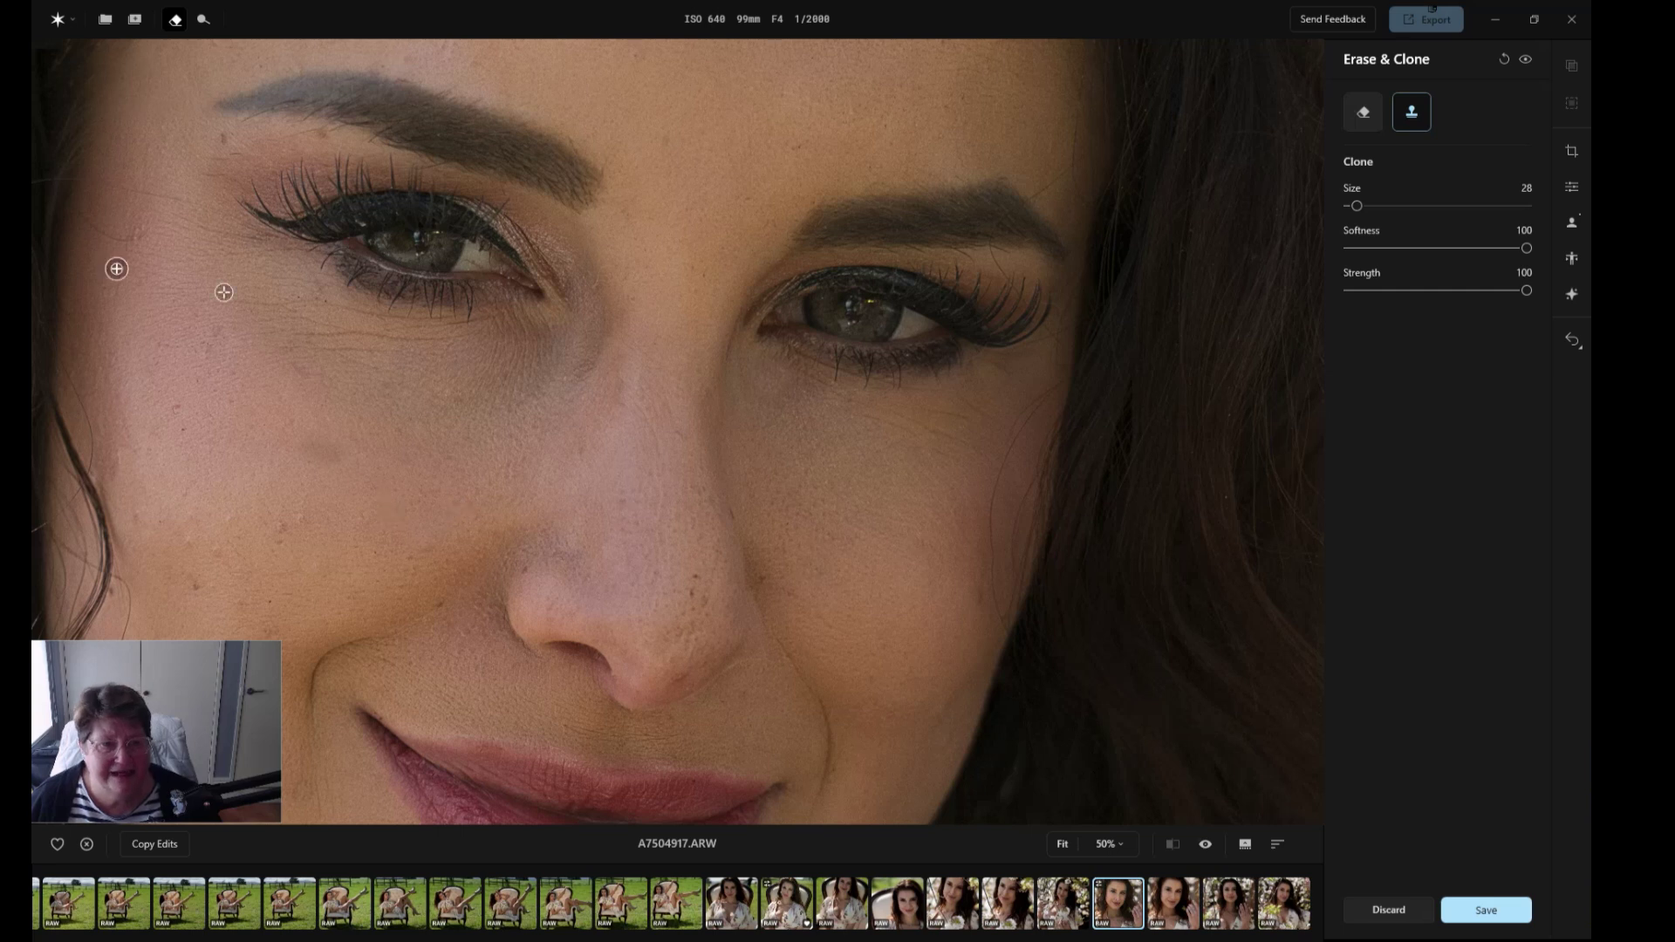
left_click(127, 240)
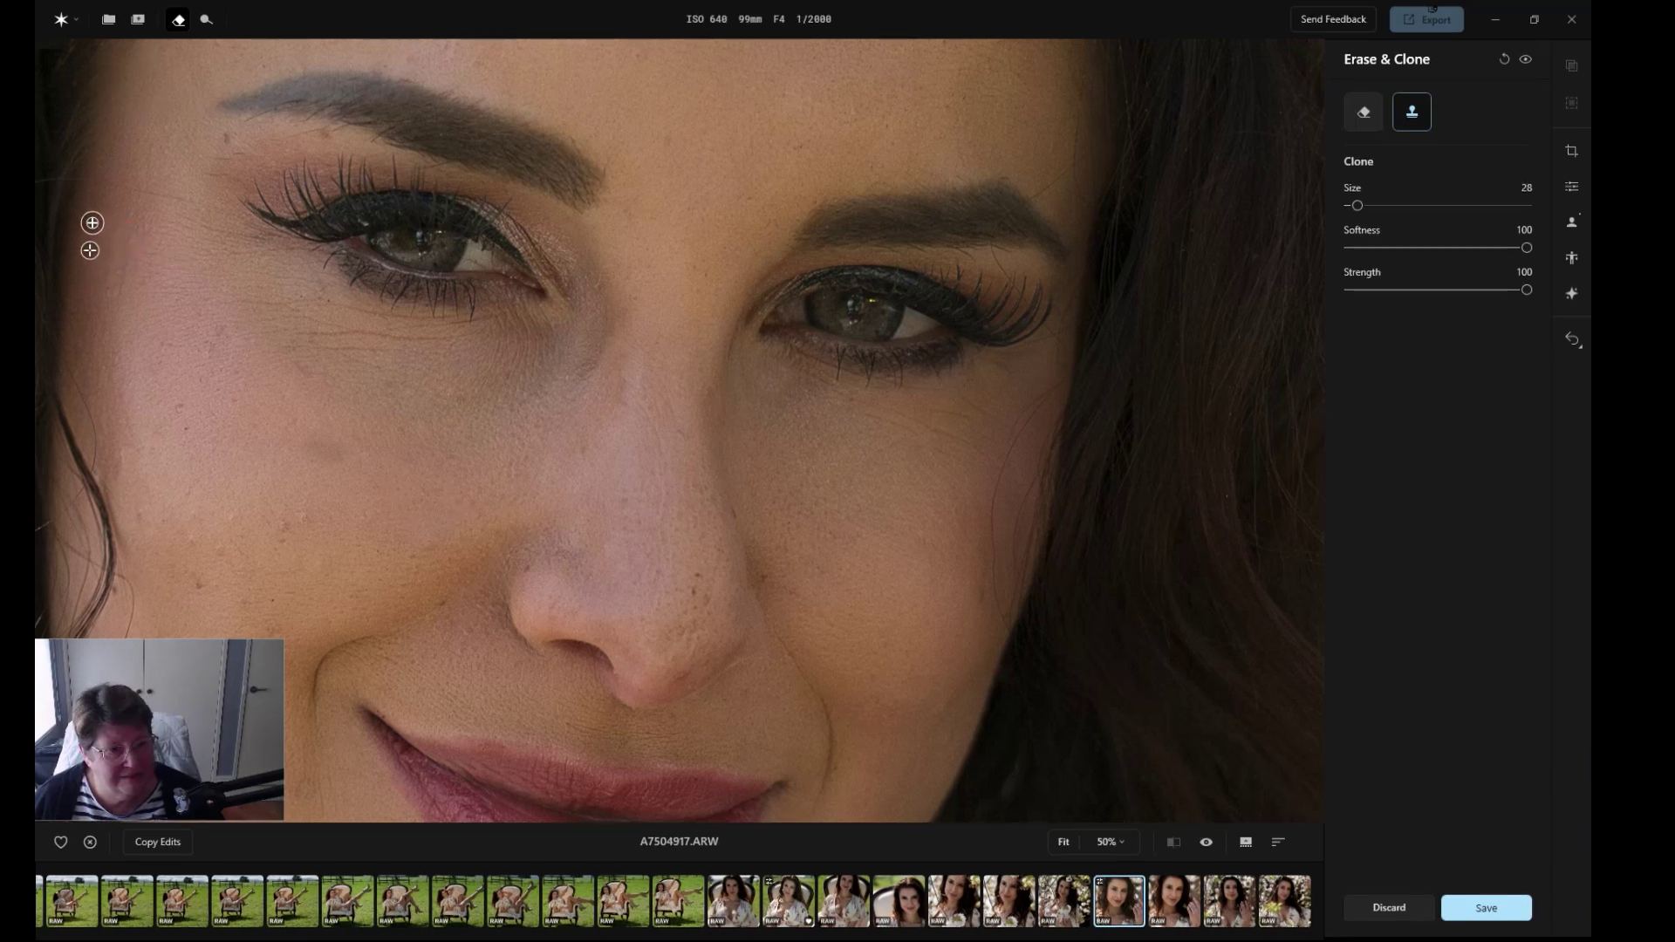
left_click(128, 206)
mouse_move(142, 254)
left_mouse_down()
mouse_move(184, 249)
mouse_move(134, 223)
left_mouse_up()
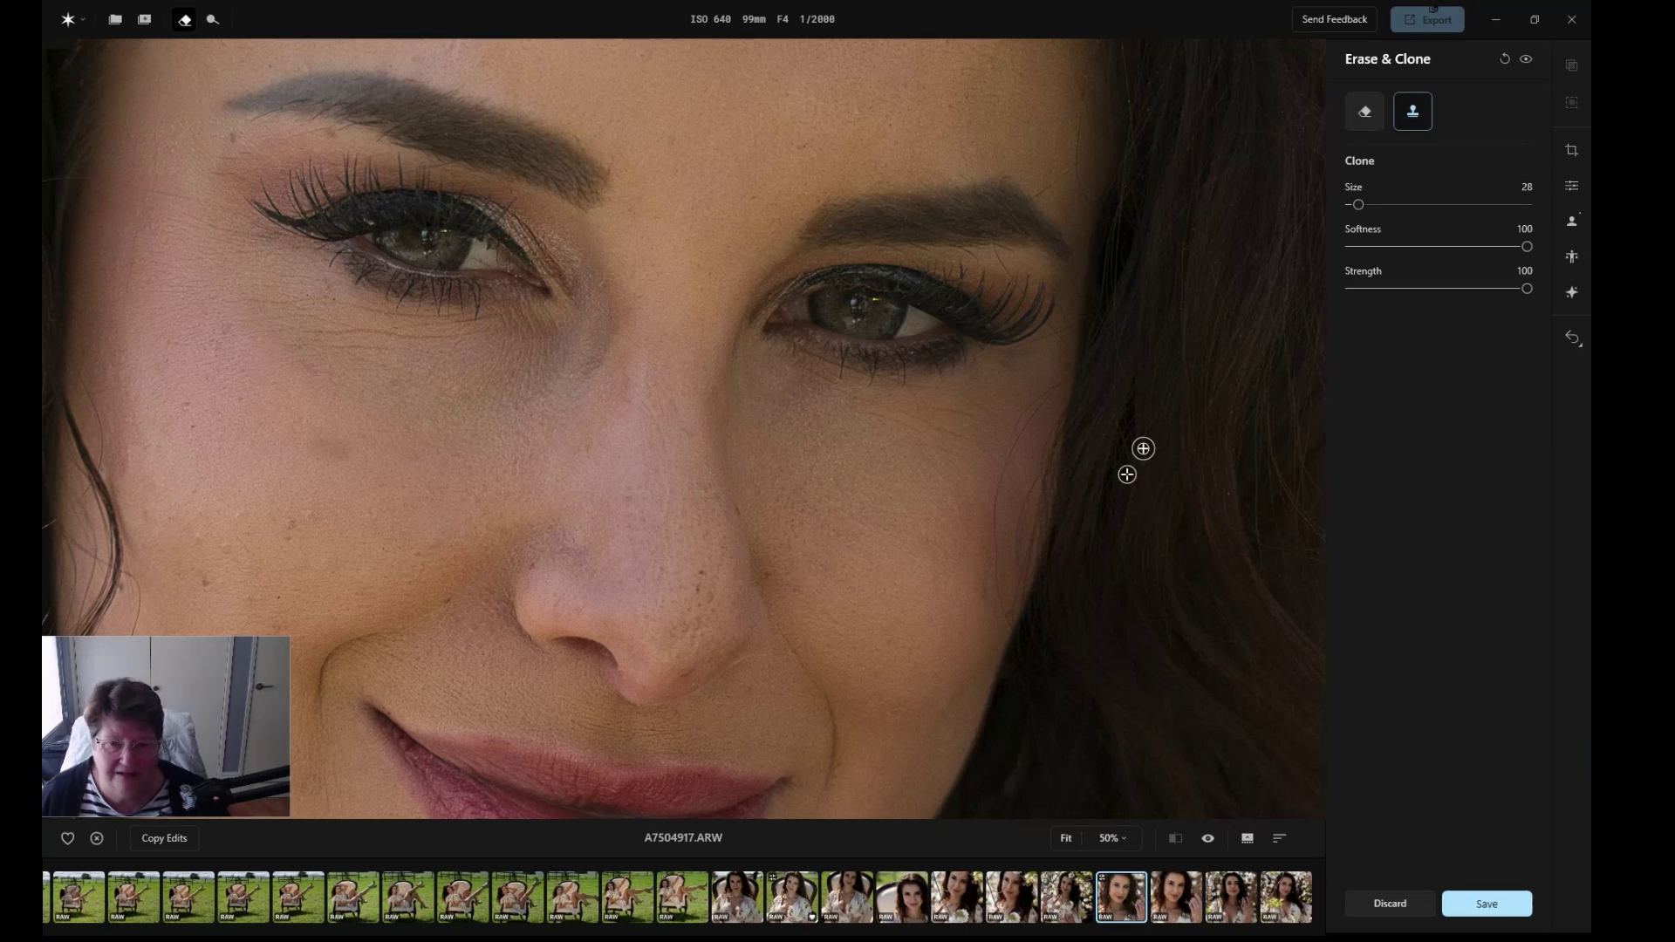
left_click(1482, 911)
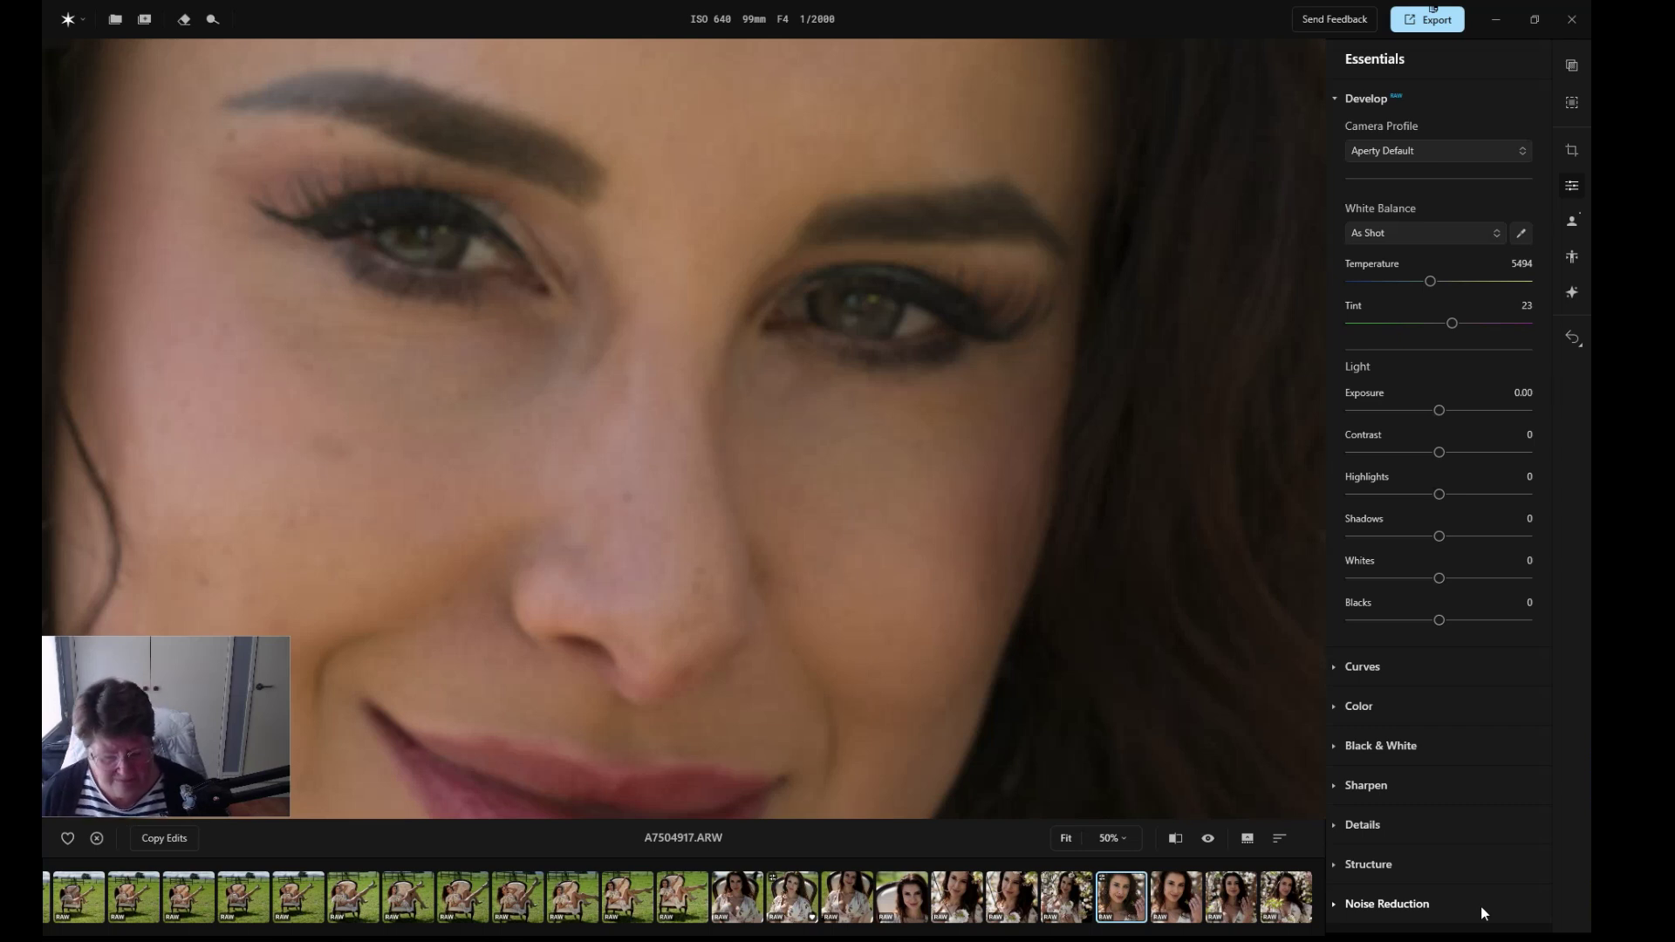
Fit the portrait to the screen and add a Studio Light with Amount 55 and Hue 73.
key("ctrl+0")
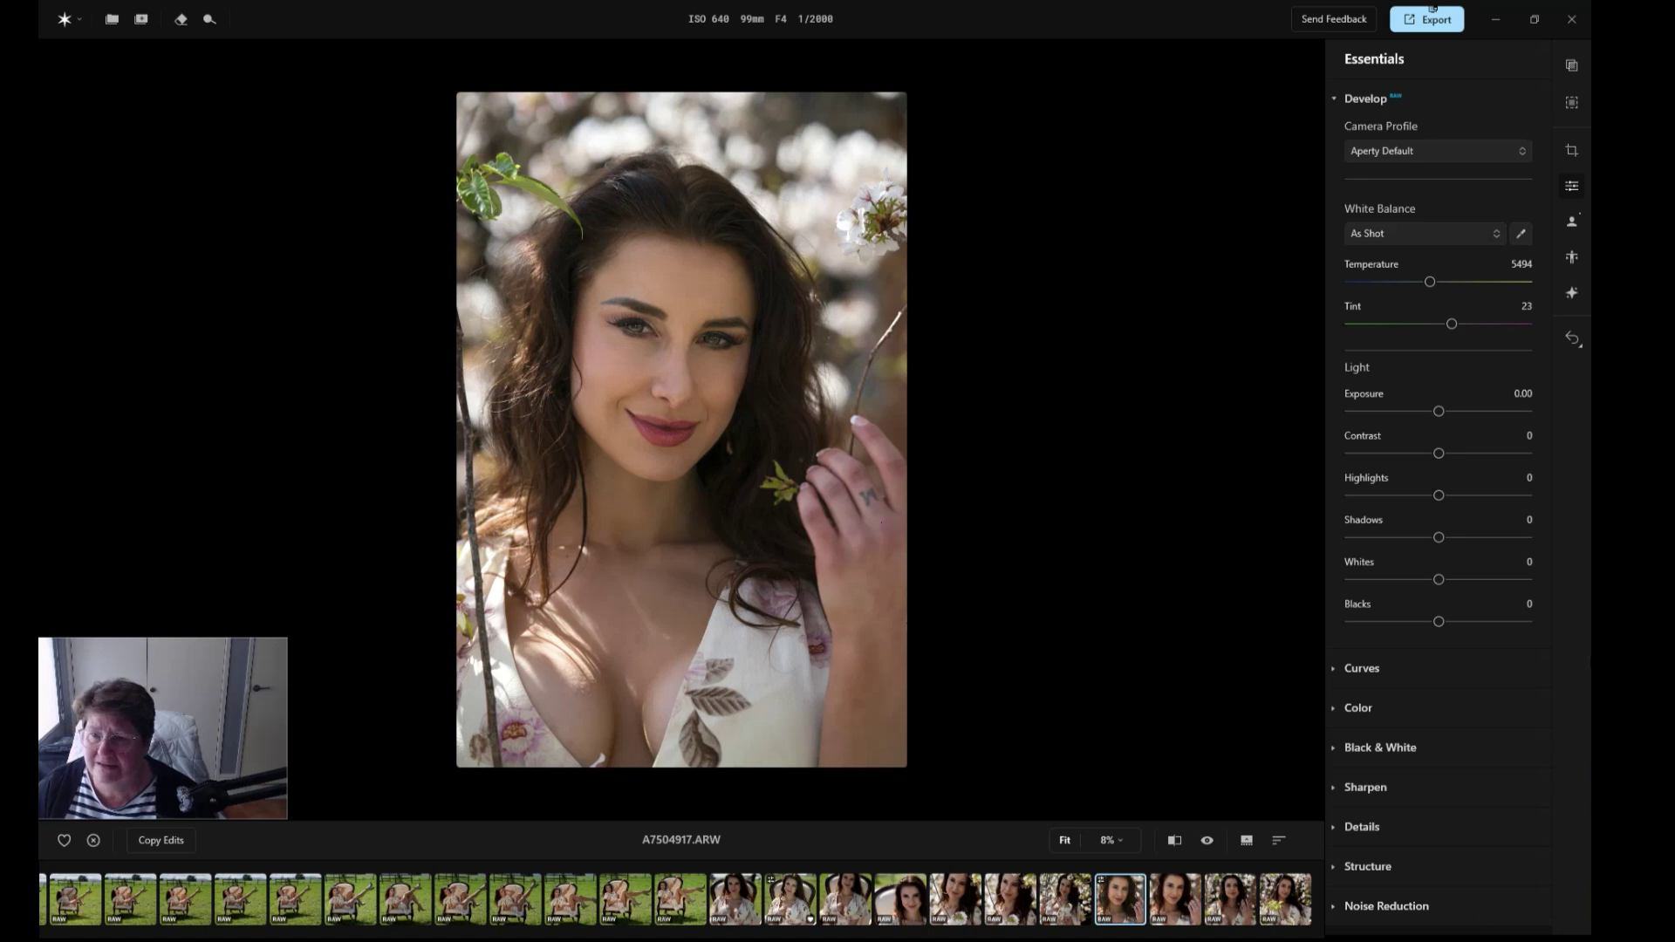
left_click(1575, 292)
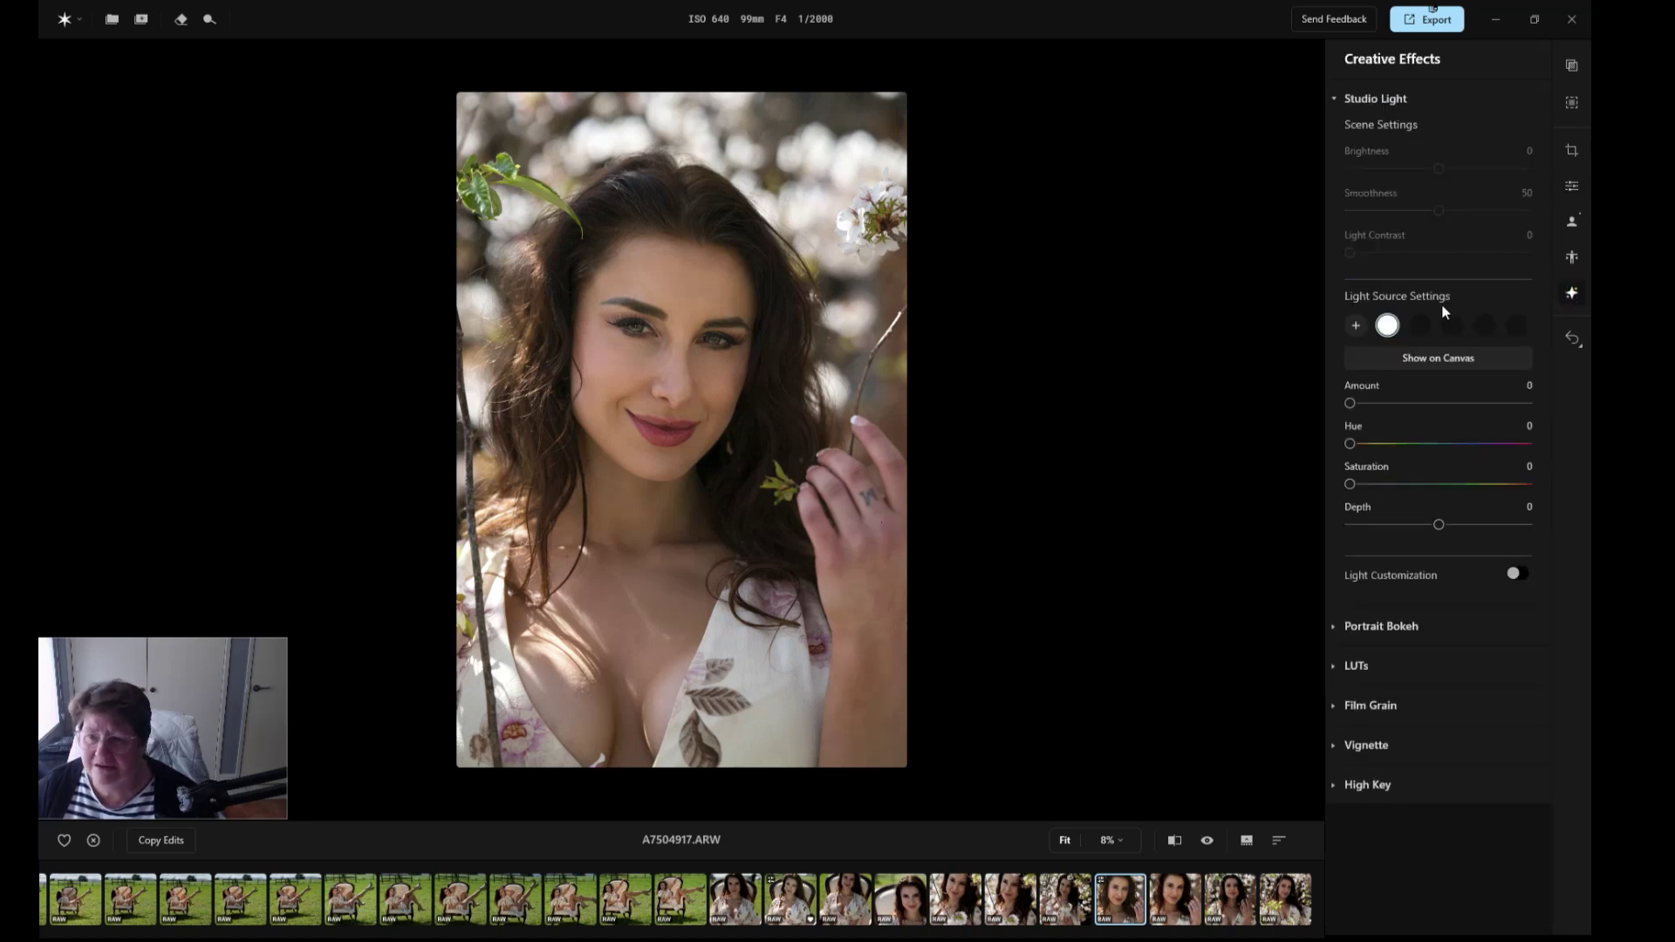
left_click(1388, 325)
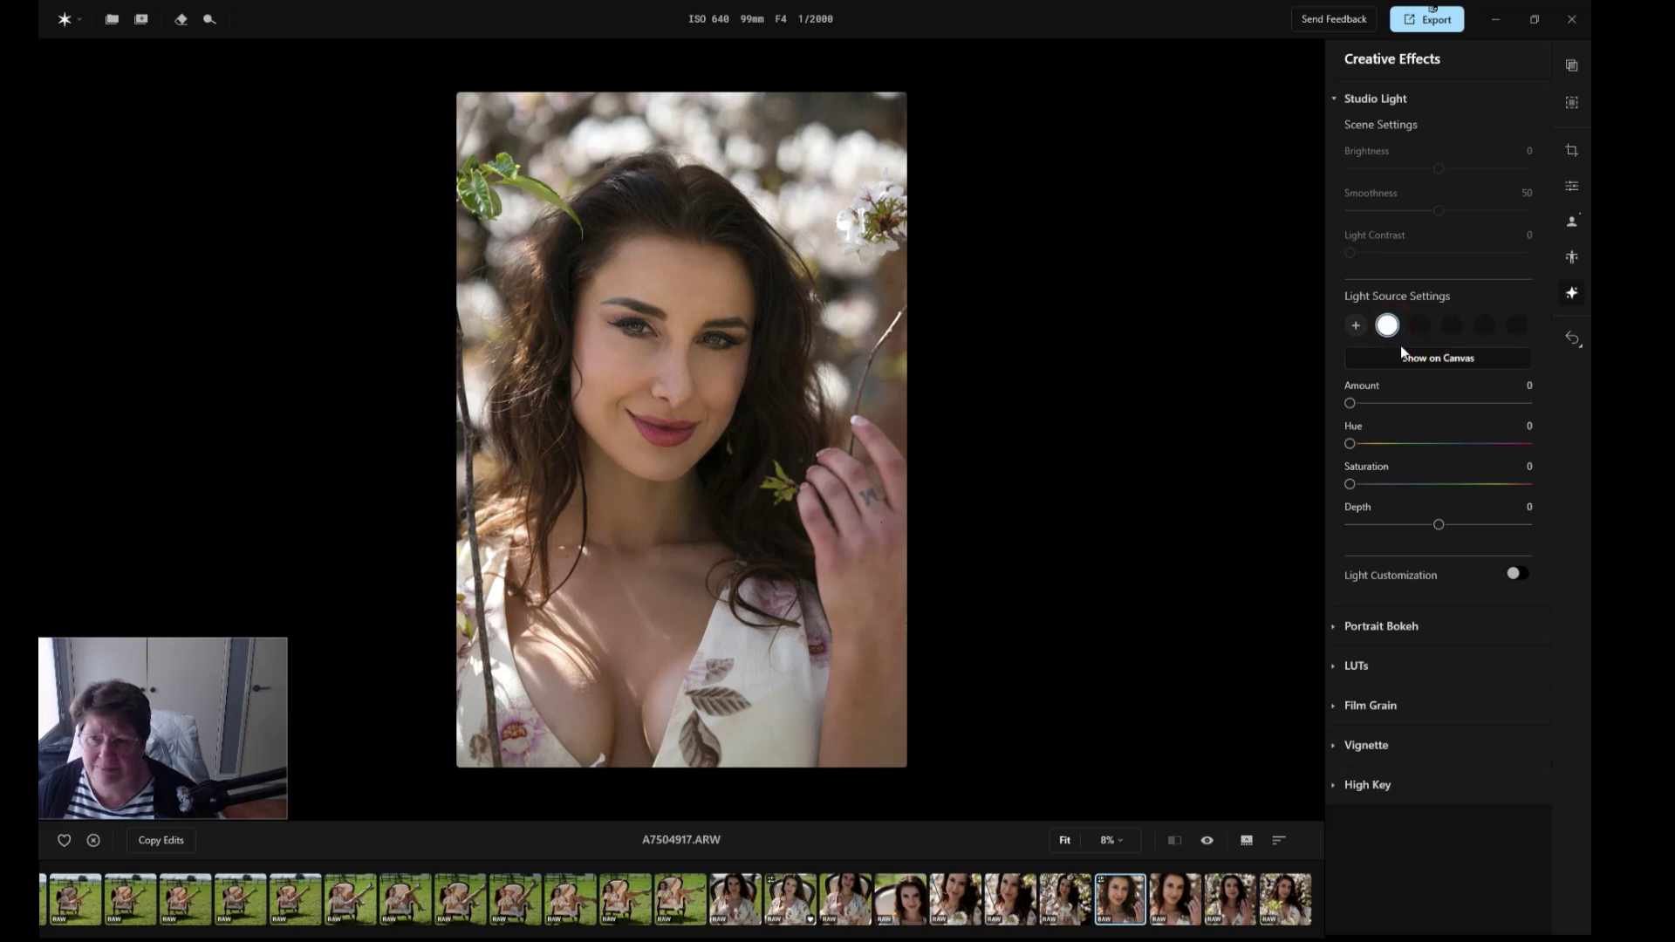
left_click(1402, 353)
left_click(733, 498)
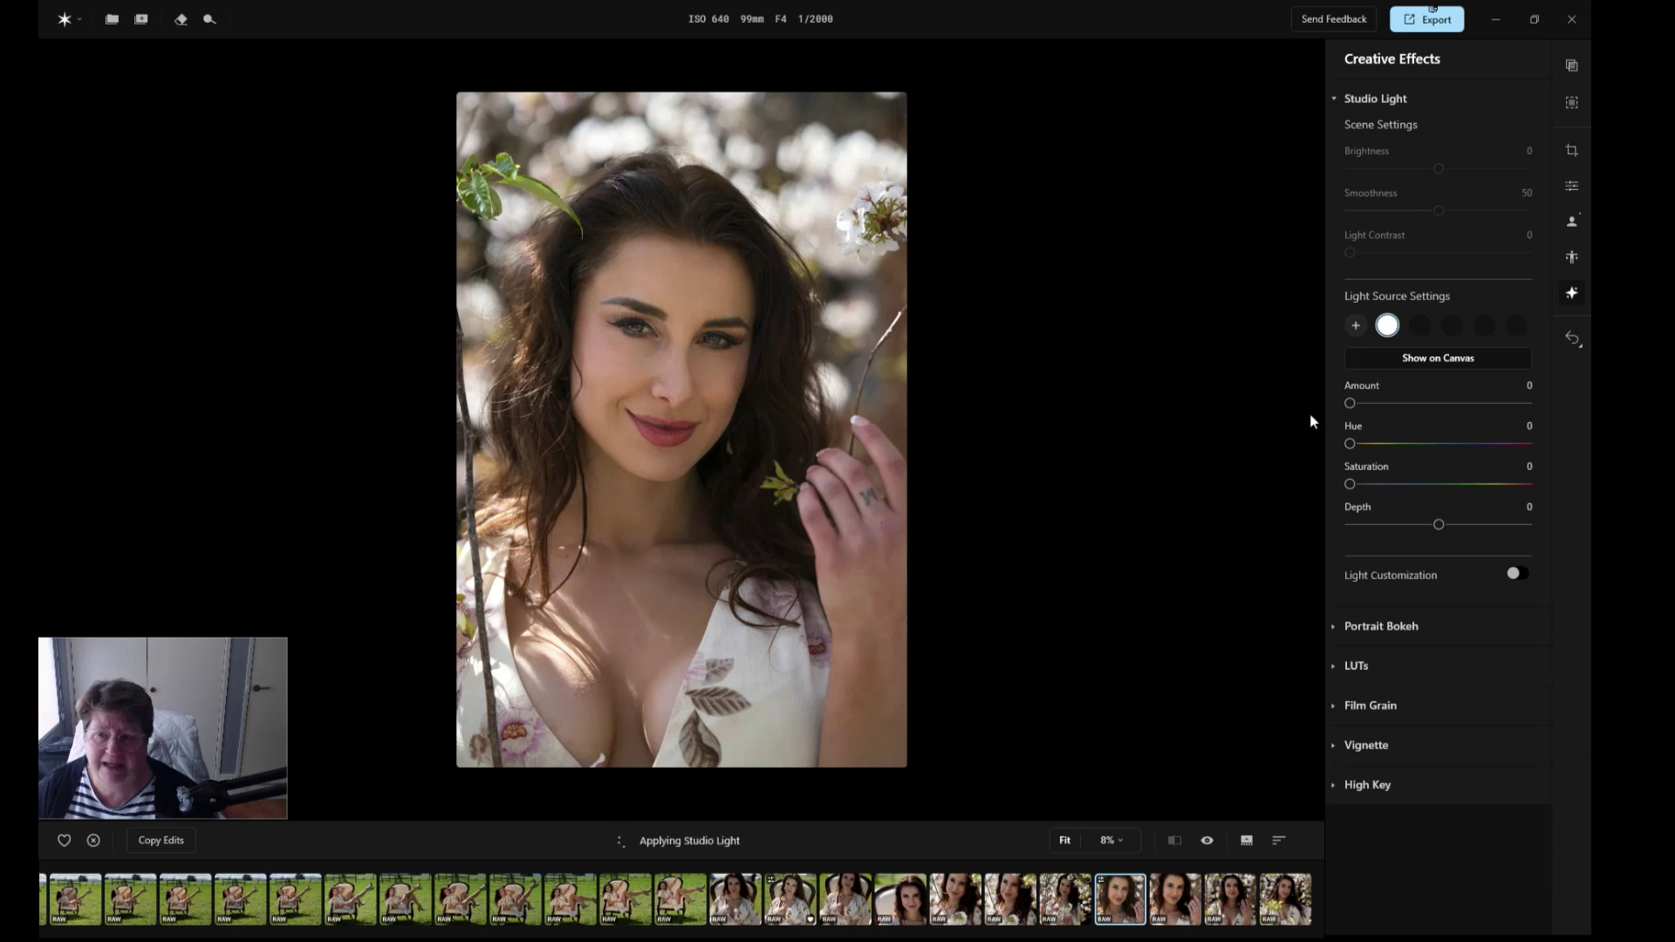
left_click_drag(1349, 403, 1447, 403)
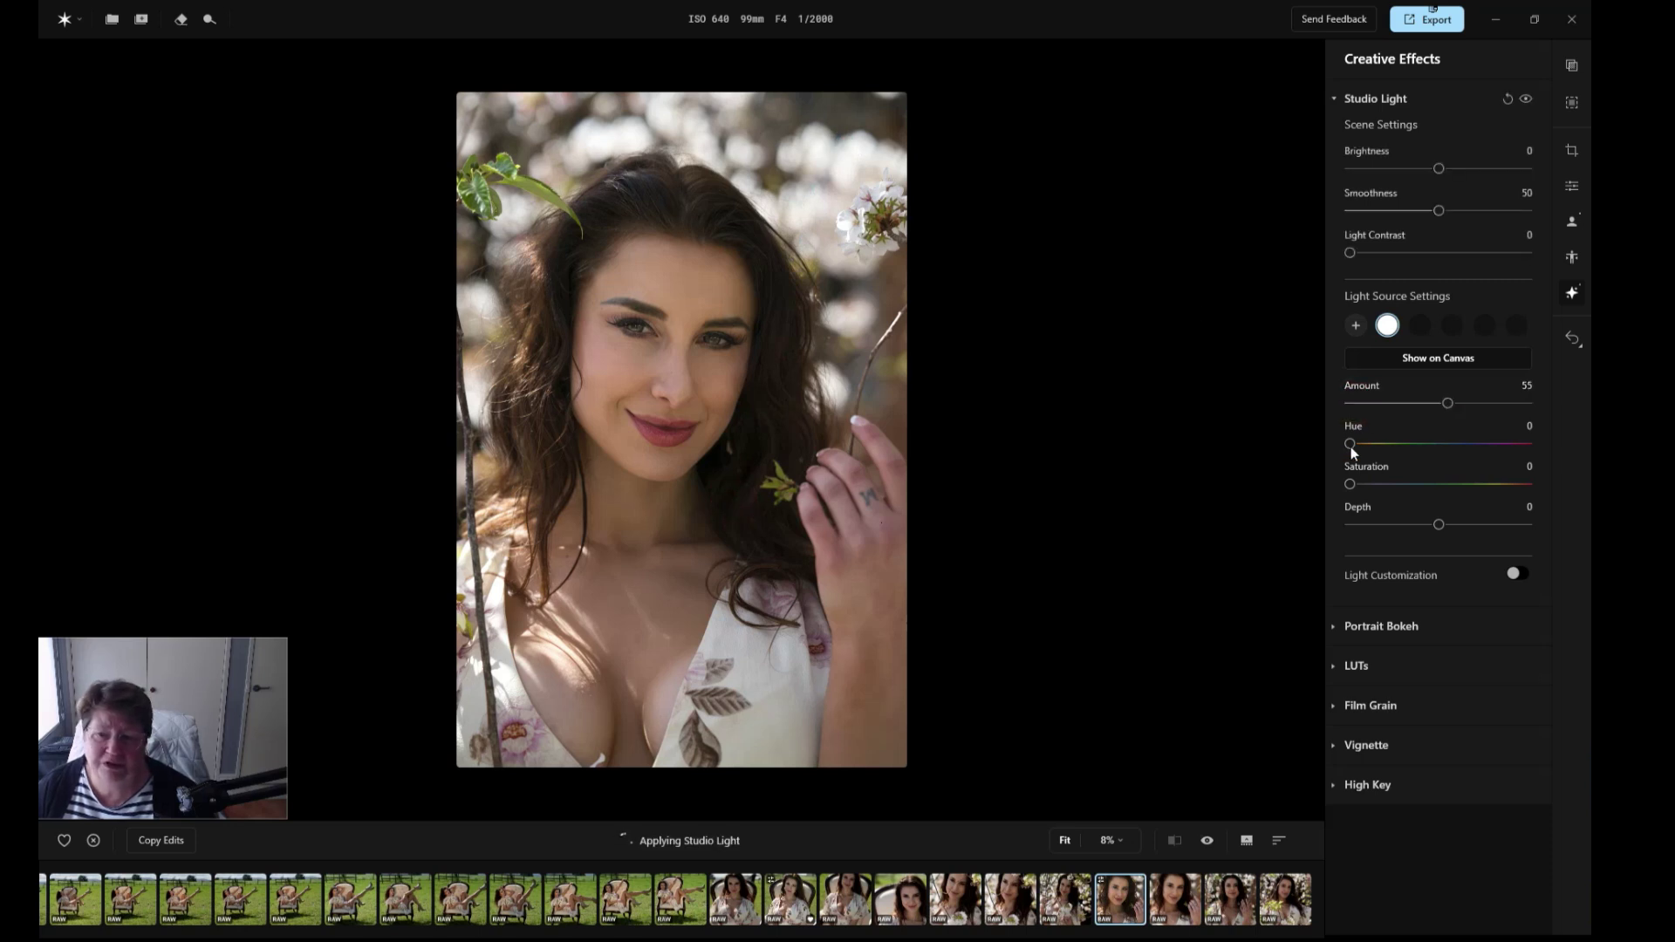
left_click_drag(1349, 444, 1385, 445)
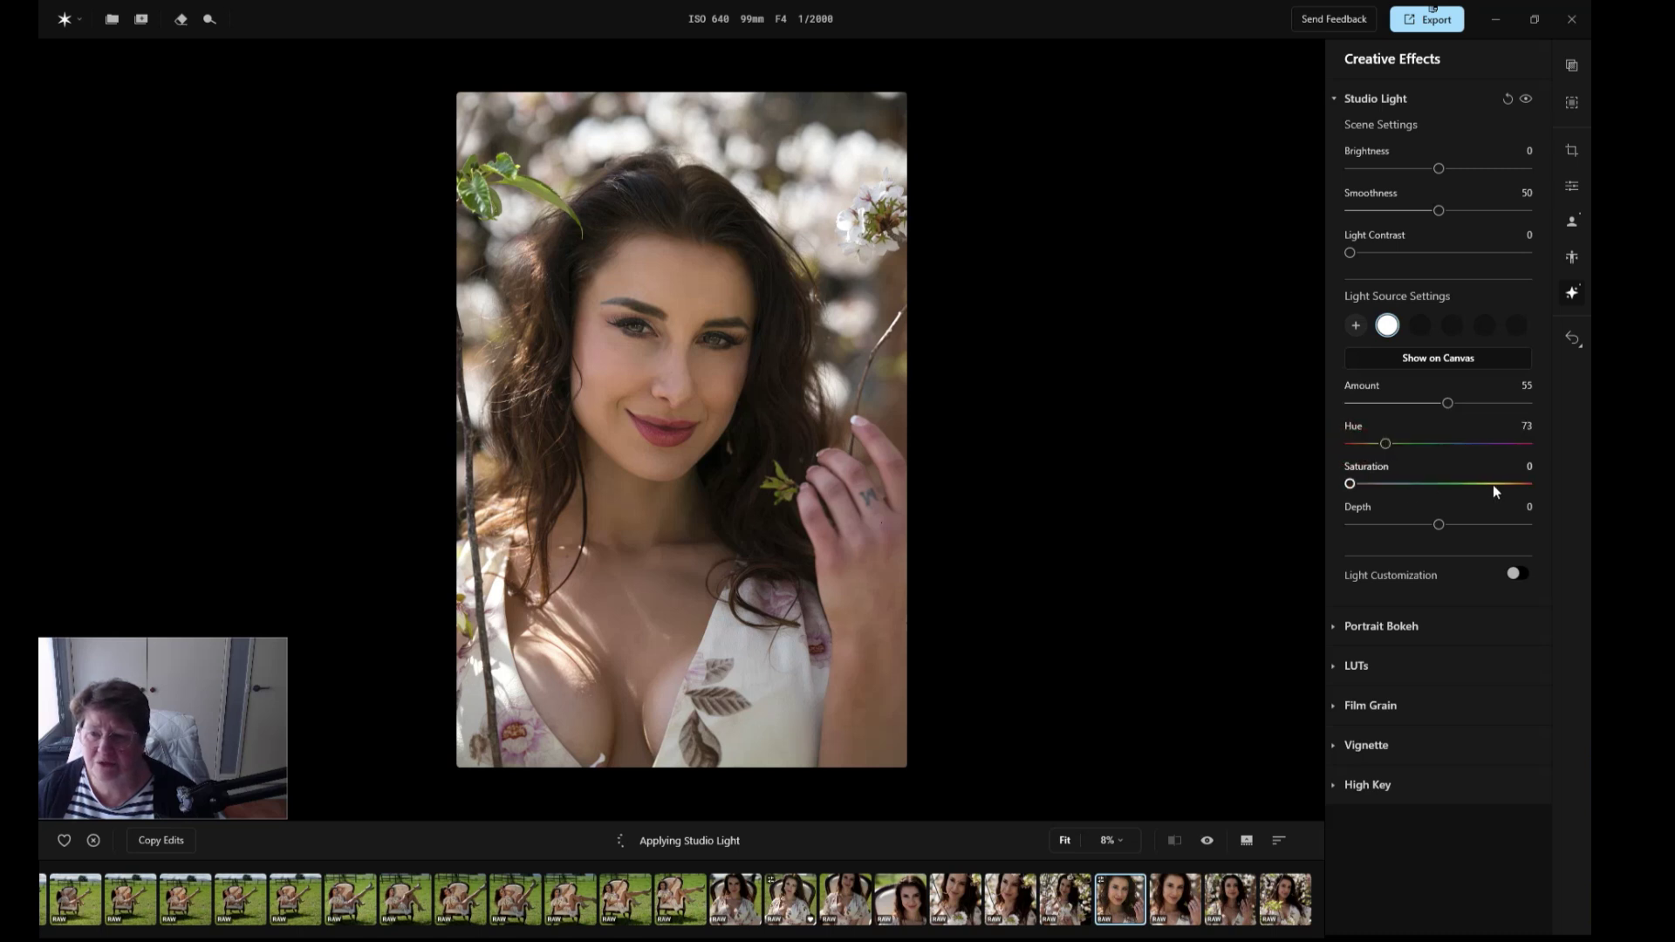
Turn on Light Customization for the Studio Light with position X 100, Y 105 and the Palm Leaf texture.
left_click(1518, 573)
left_click_drag(1481, 798, 1482, 782)
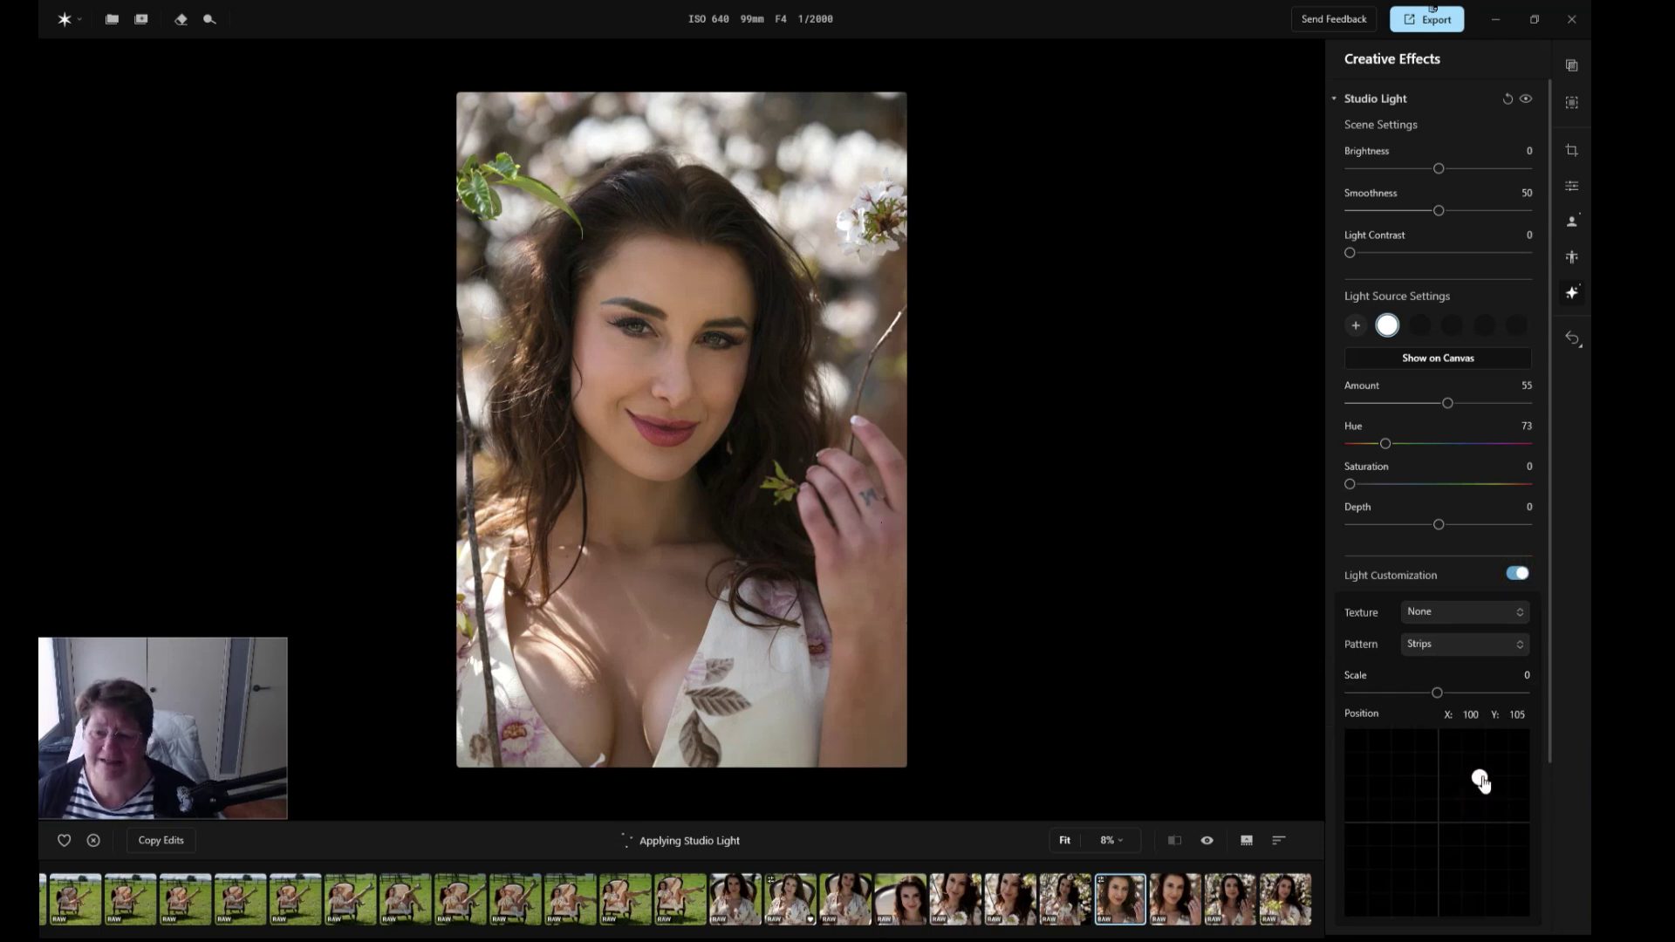
left_click(1451, 612)
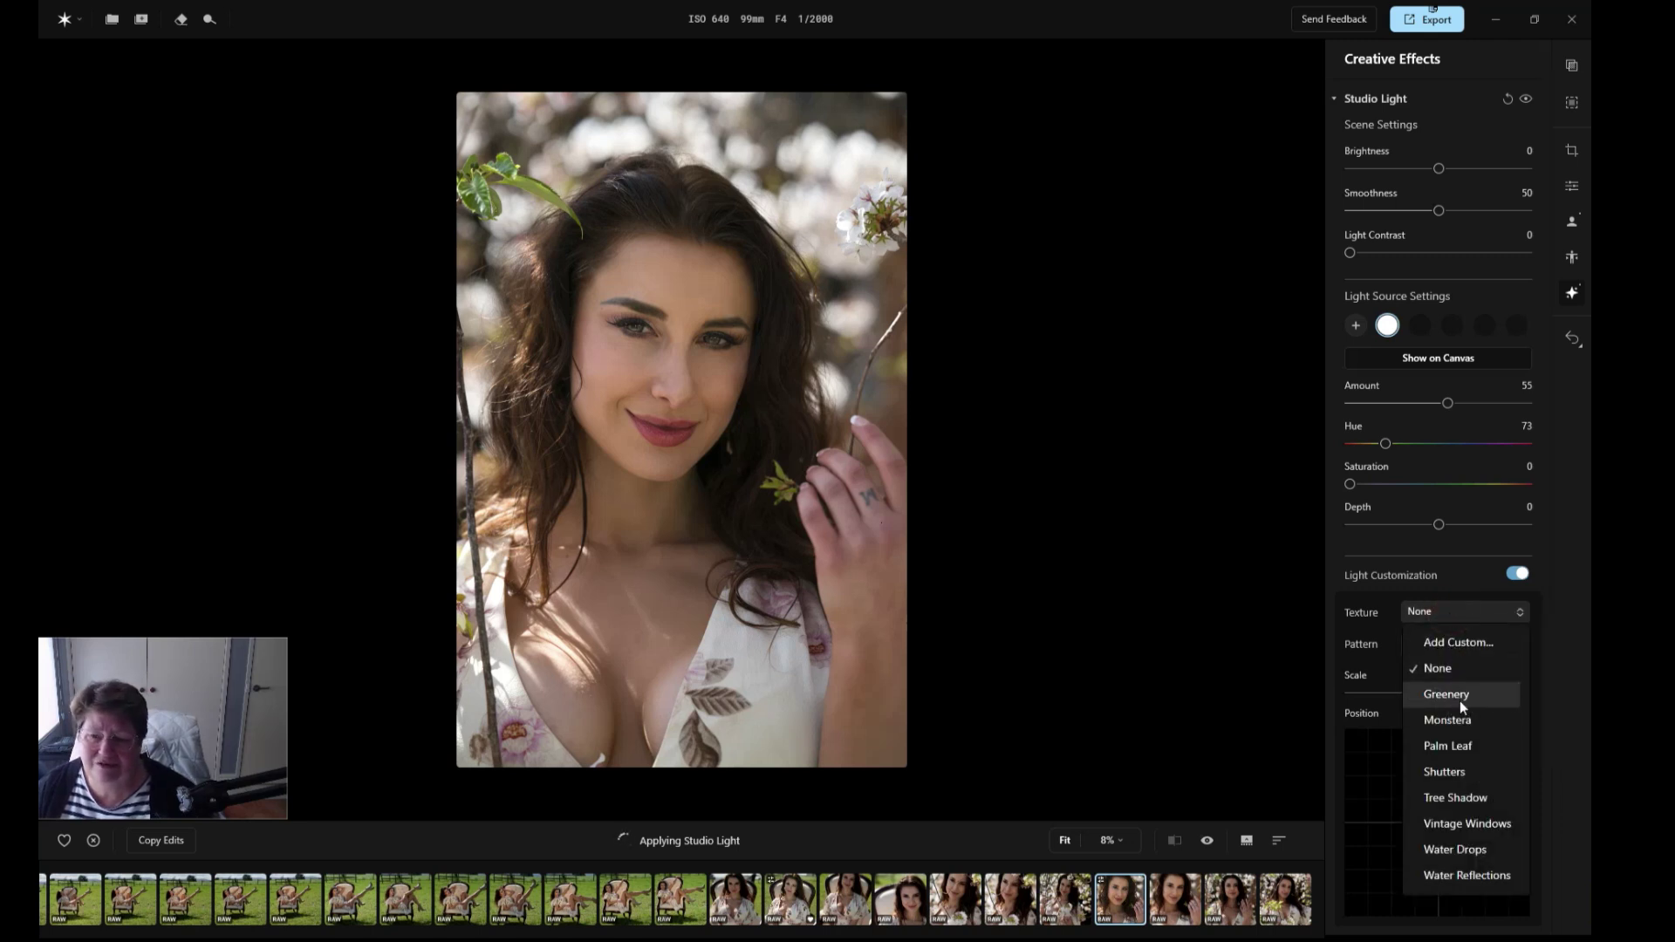
left_click(1456, 747)
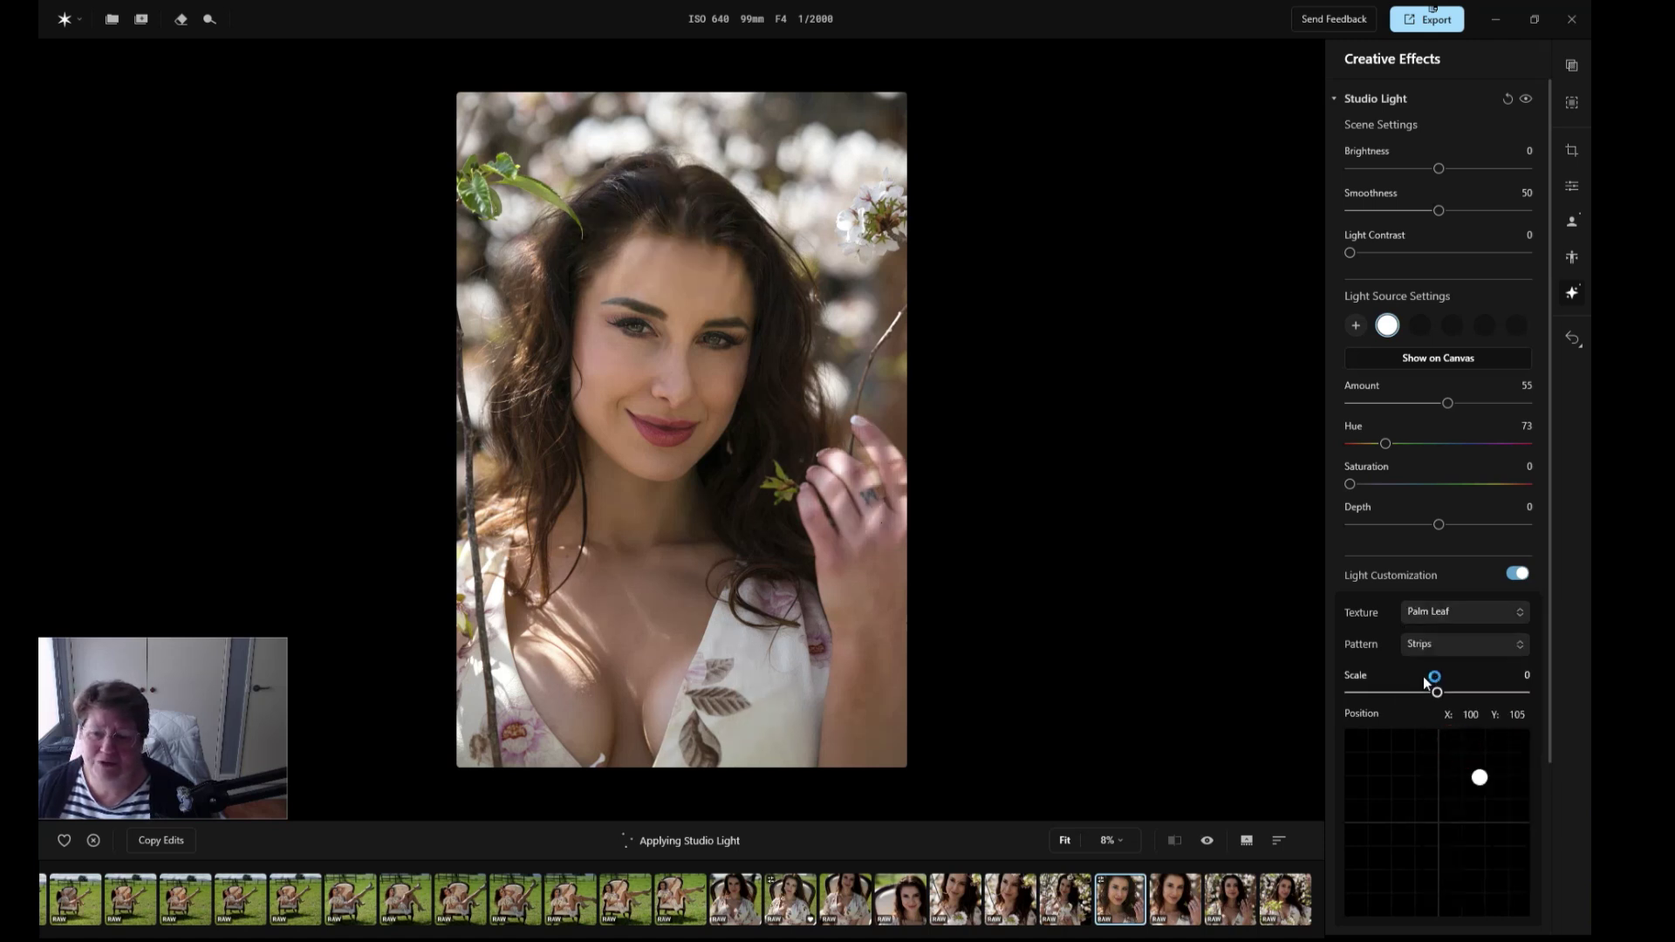
Set the light pattern to None and look through the available light textures.
left_click(1457, 647)
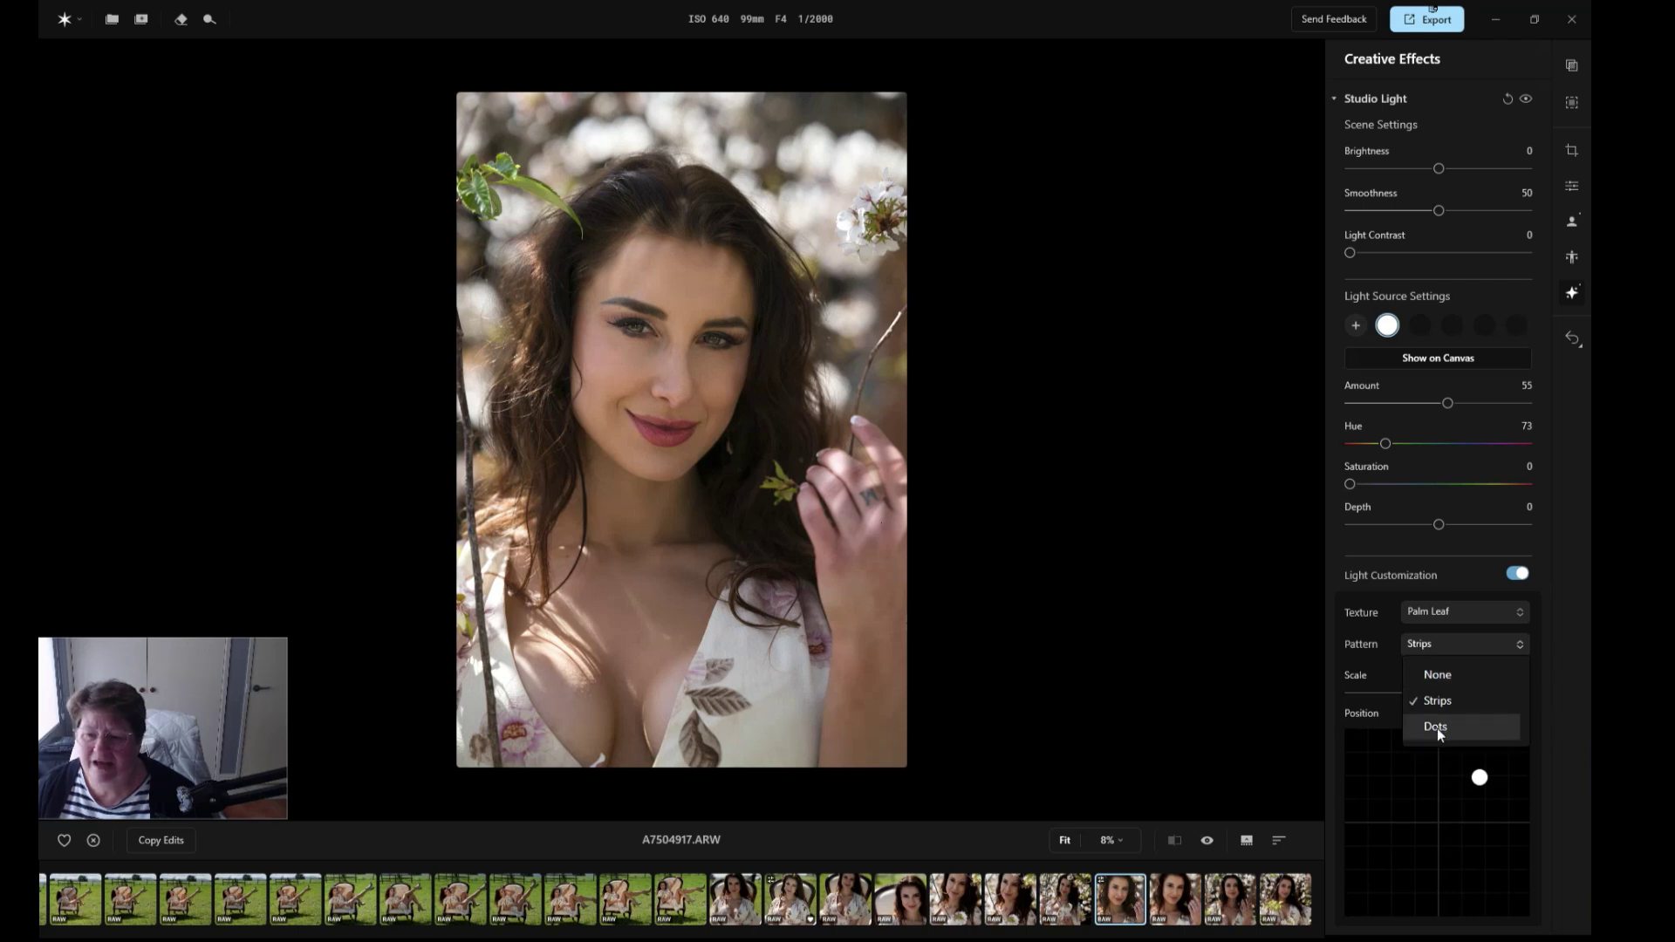
left_click(1431, 674)
left_click(1521, 612)
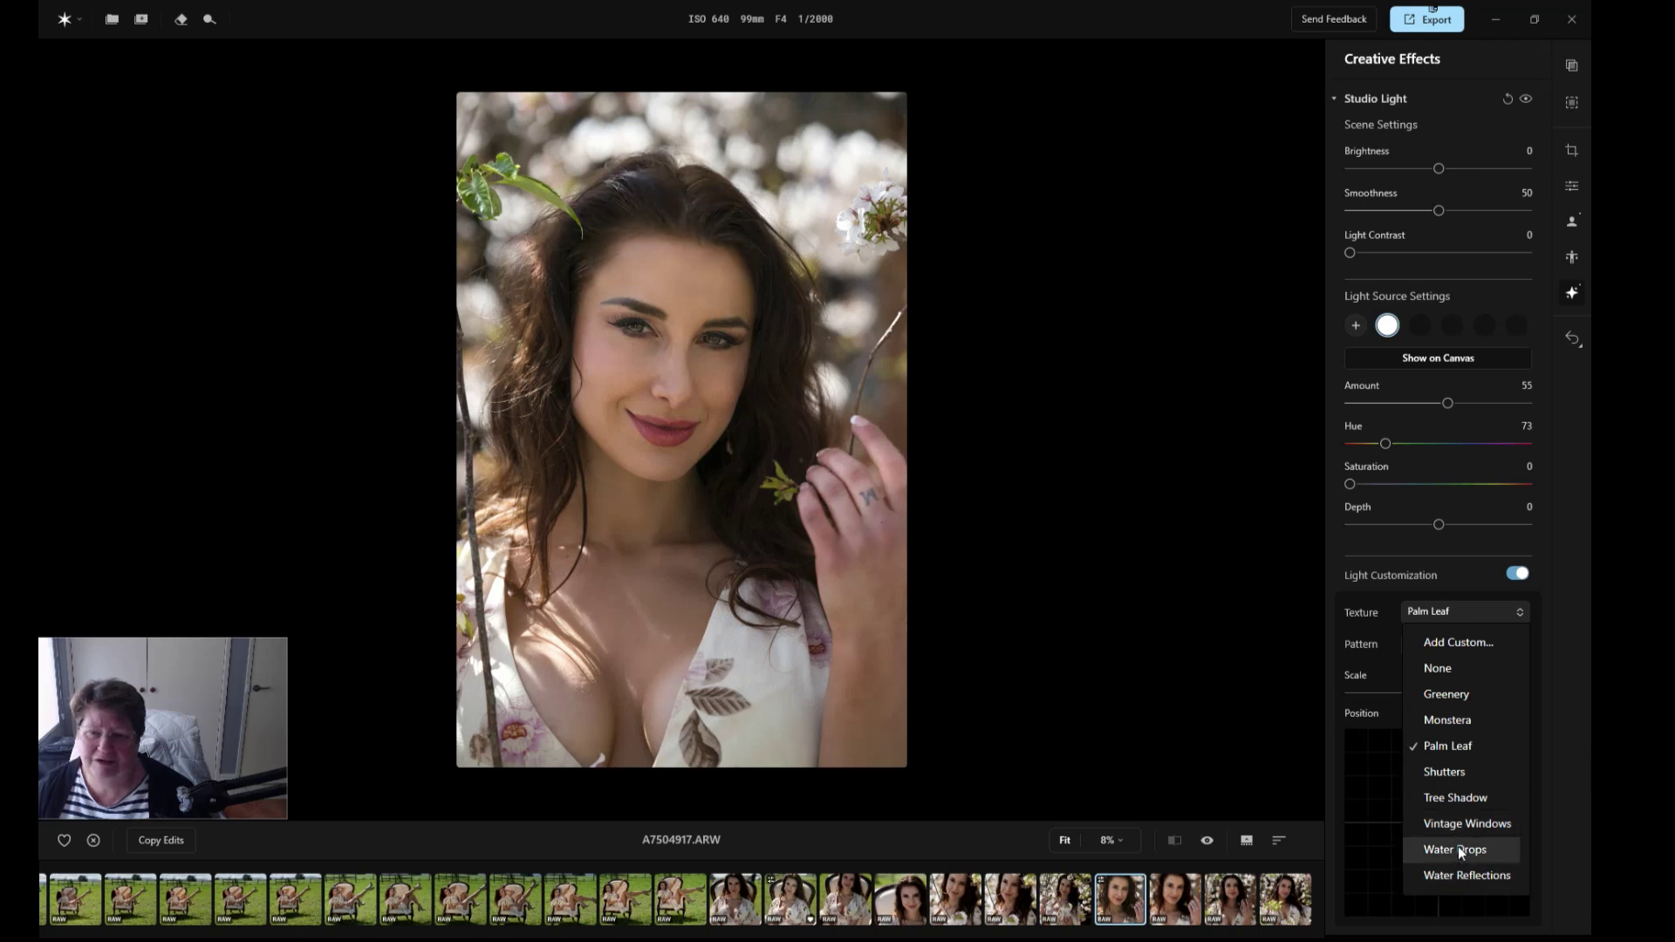
left_click(1568, 591)
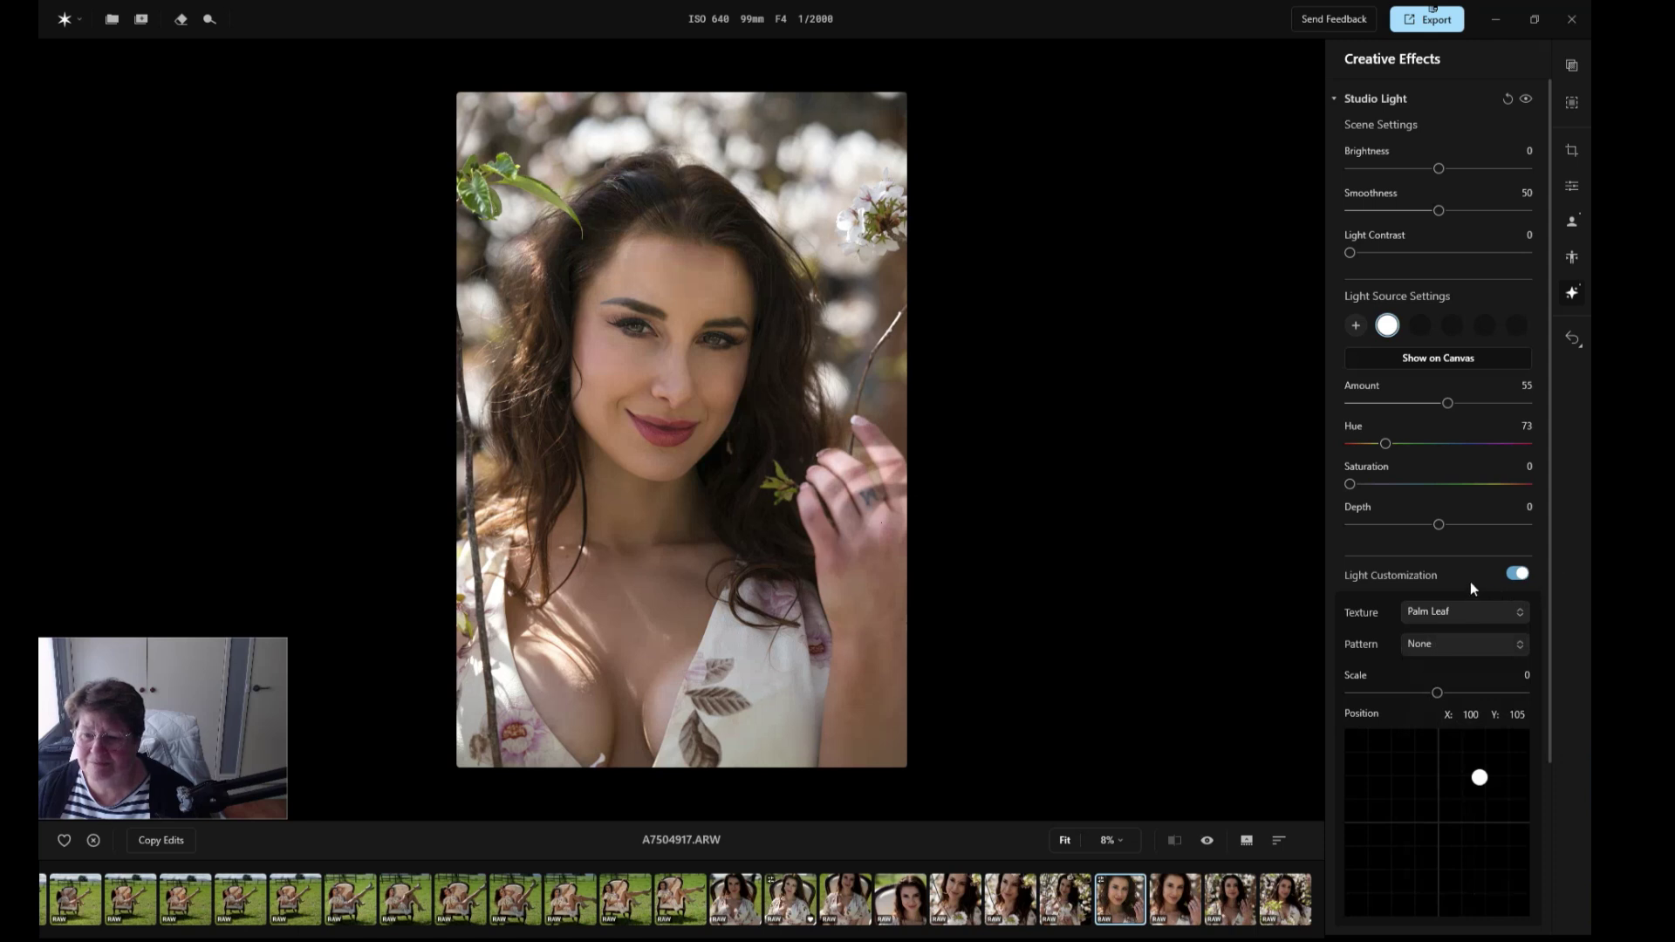
Apply Portrait Bokeh with Amount 53 and background Brightness -67.
scroll(1471, 577, "down", 5)
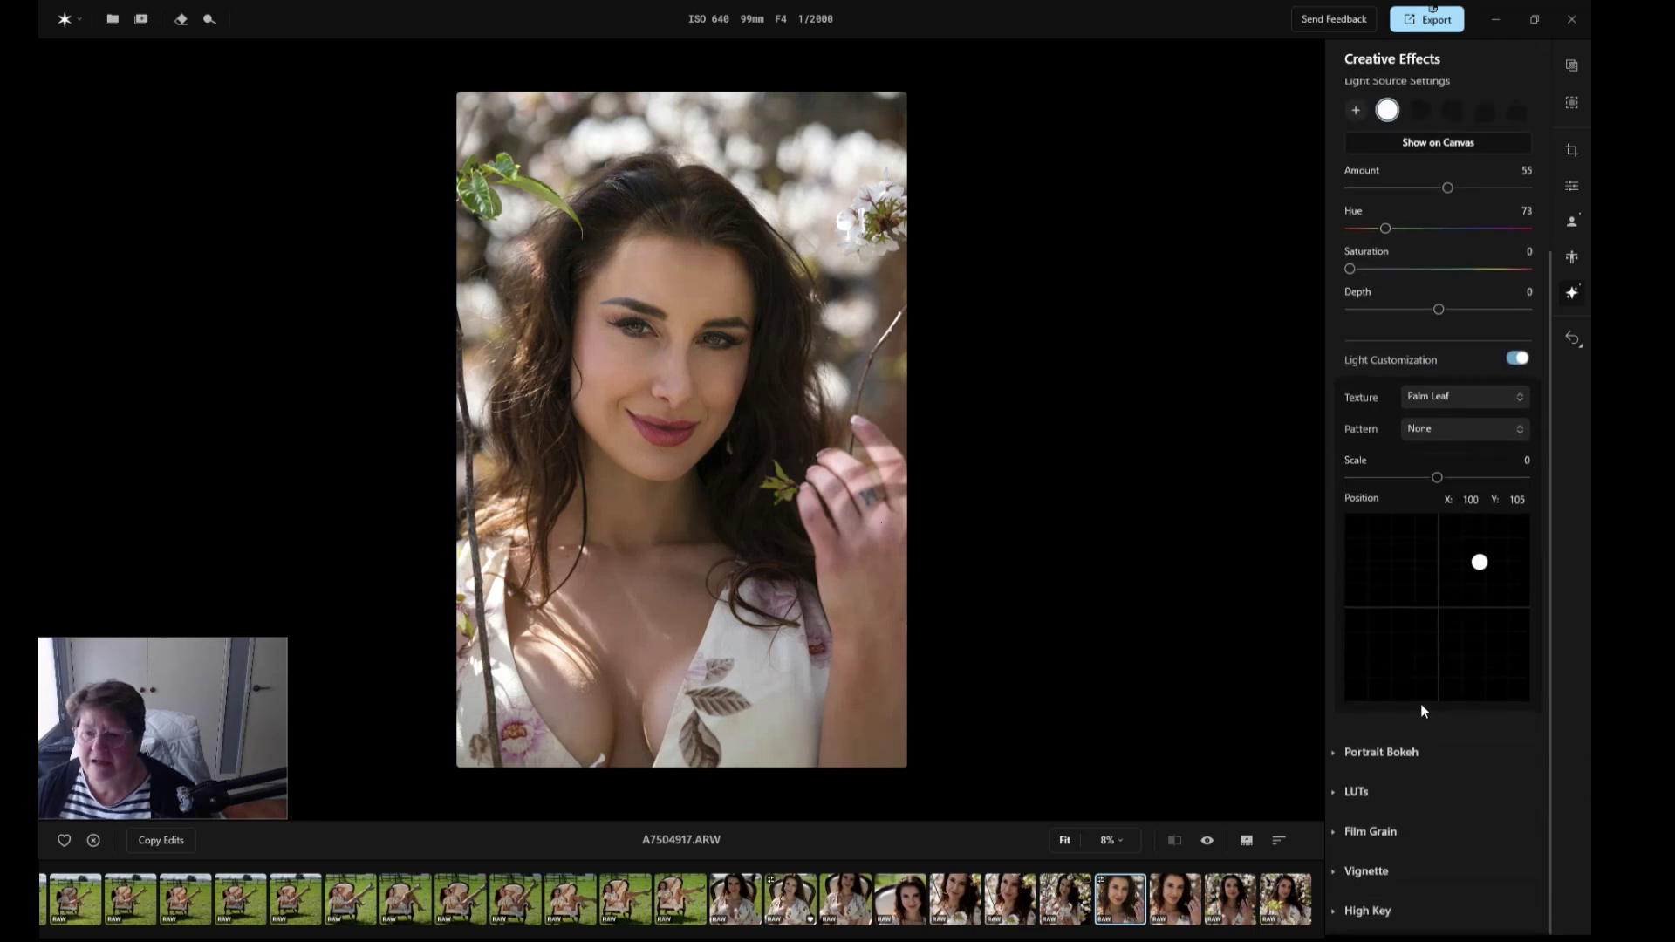
left_click(1333, 750)
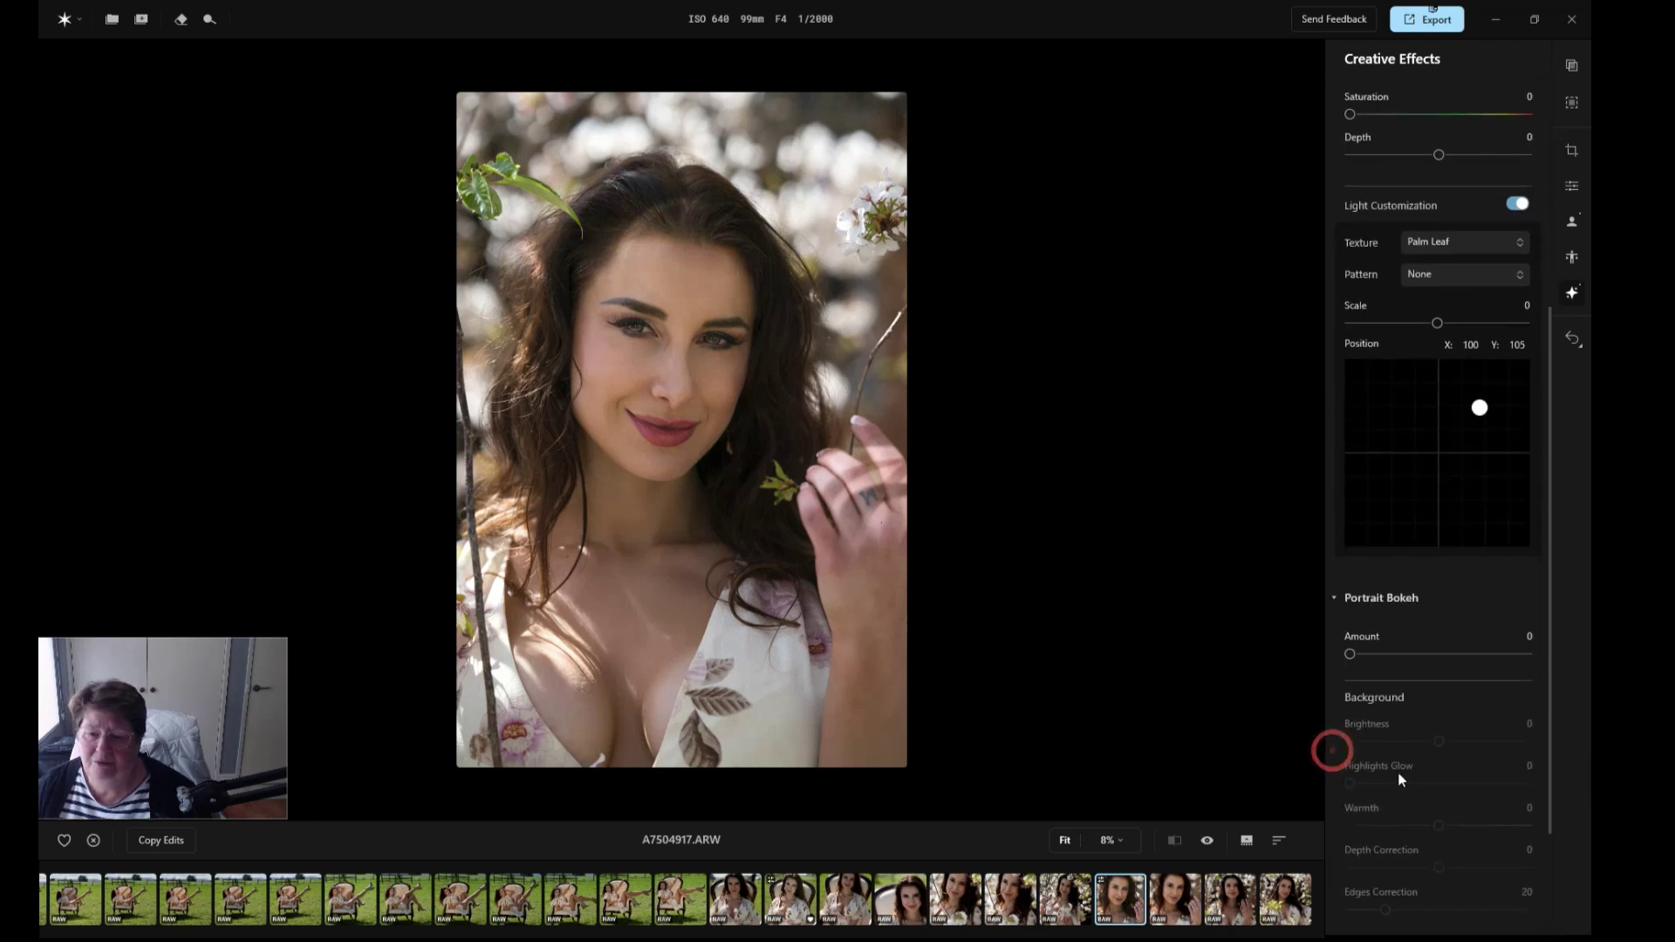
left_click_drag(1349, 619, 1447, 621)
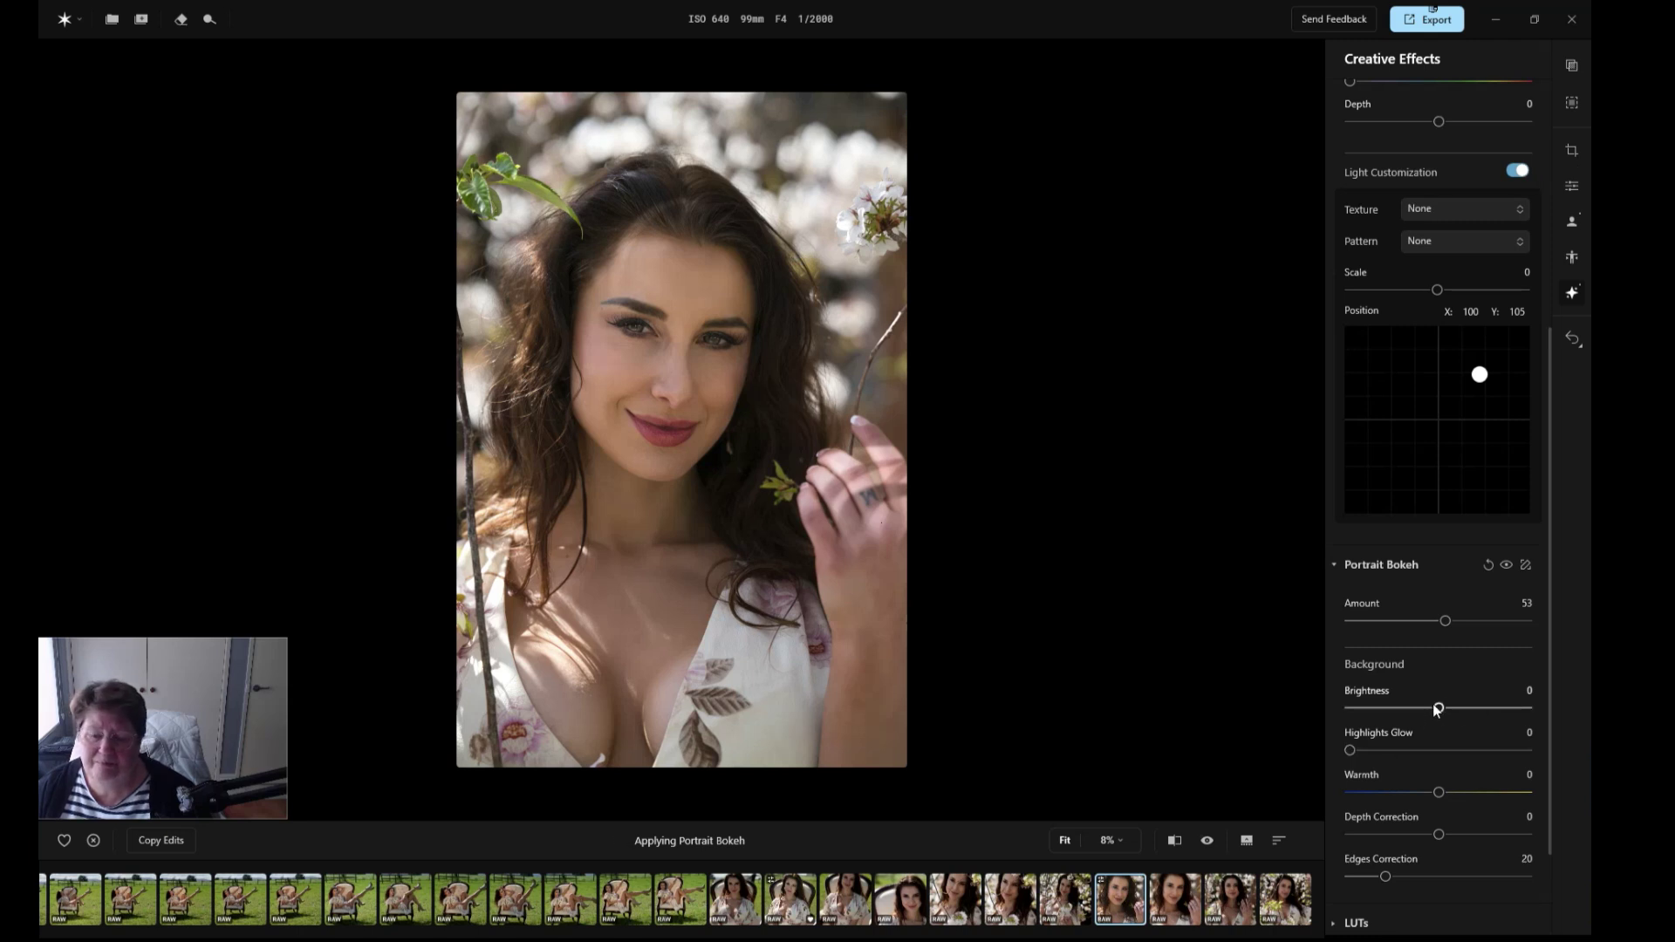
left_click_drag(1438, 708, 1491, 709)
left_click(1379, 707)
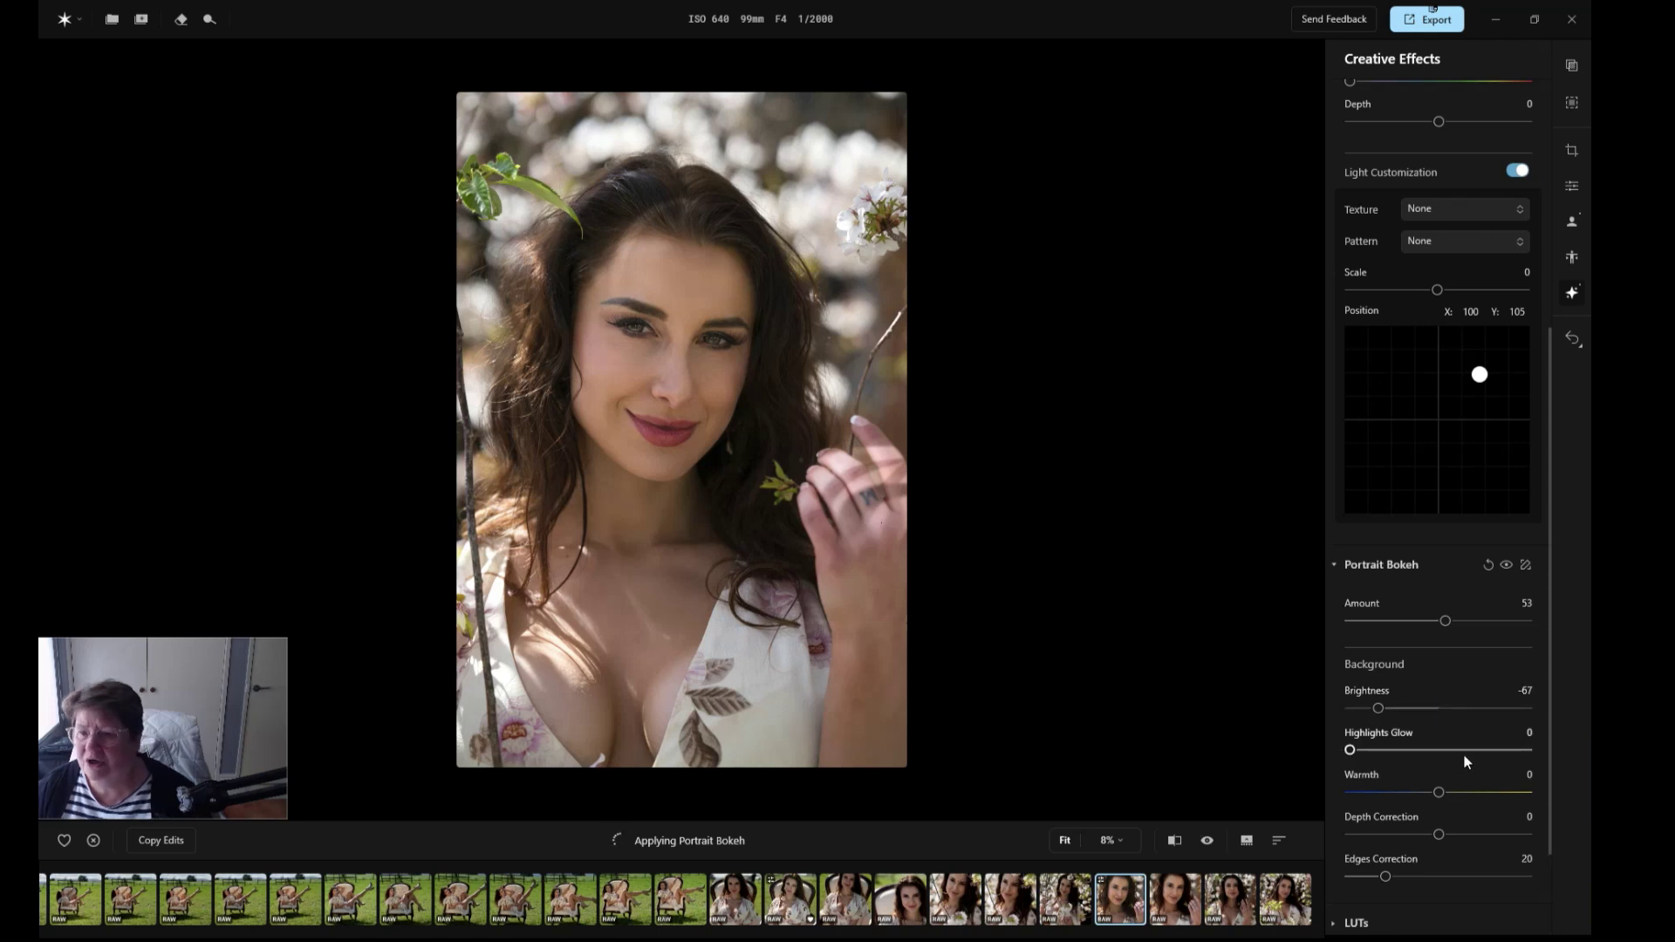
Expand the LUTs effect and look through the list of available LUTs.
scroll(1463, 752, "down", 3)
left_click(1335, 791)
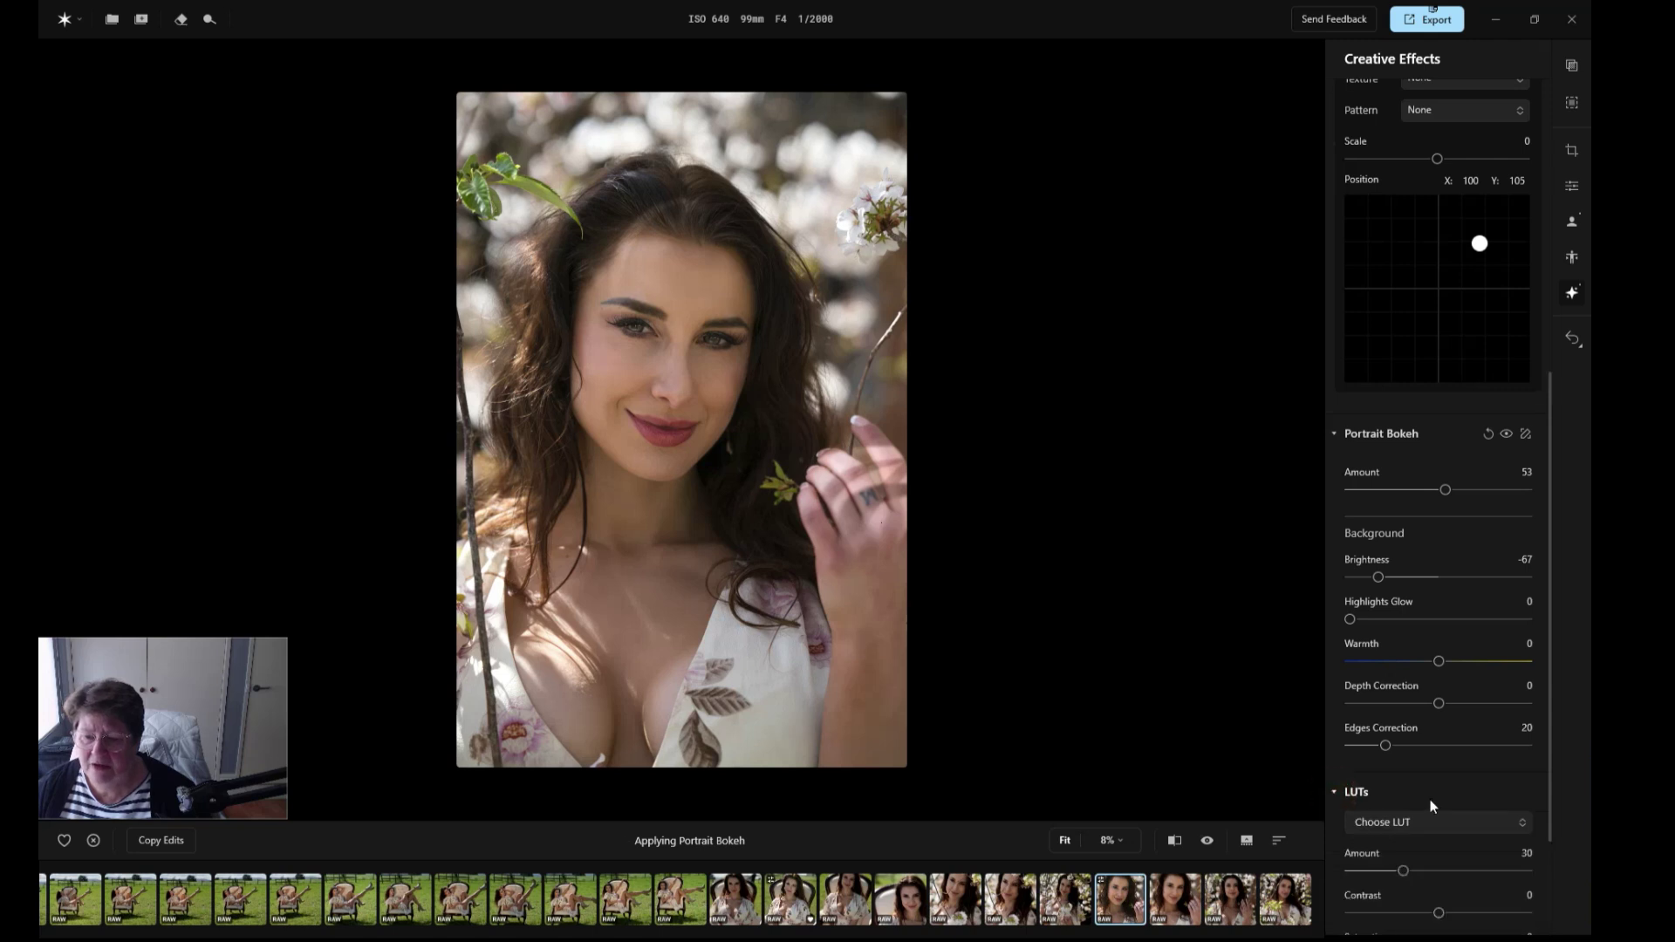
scroll(1430, 799, "down", 3)
left_click(1511, 653)
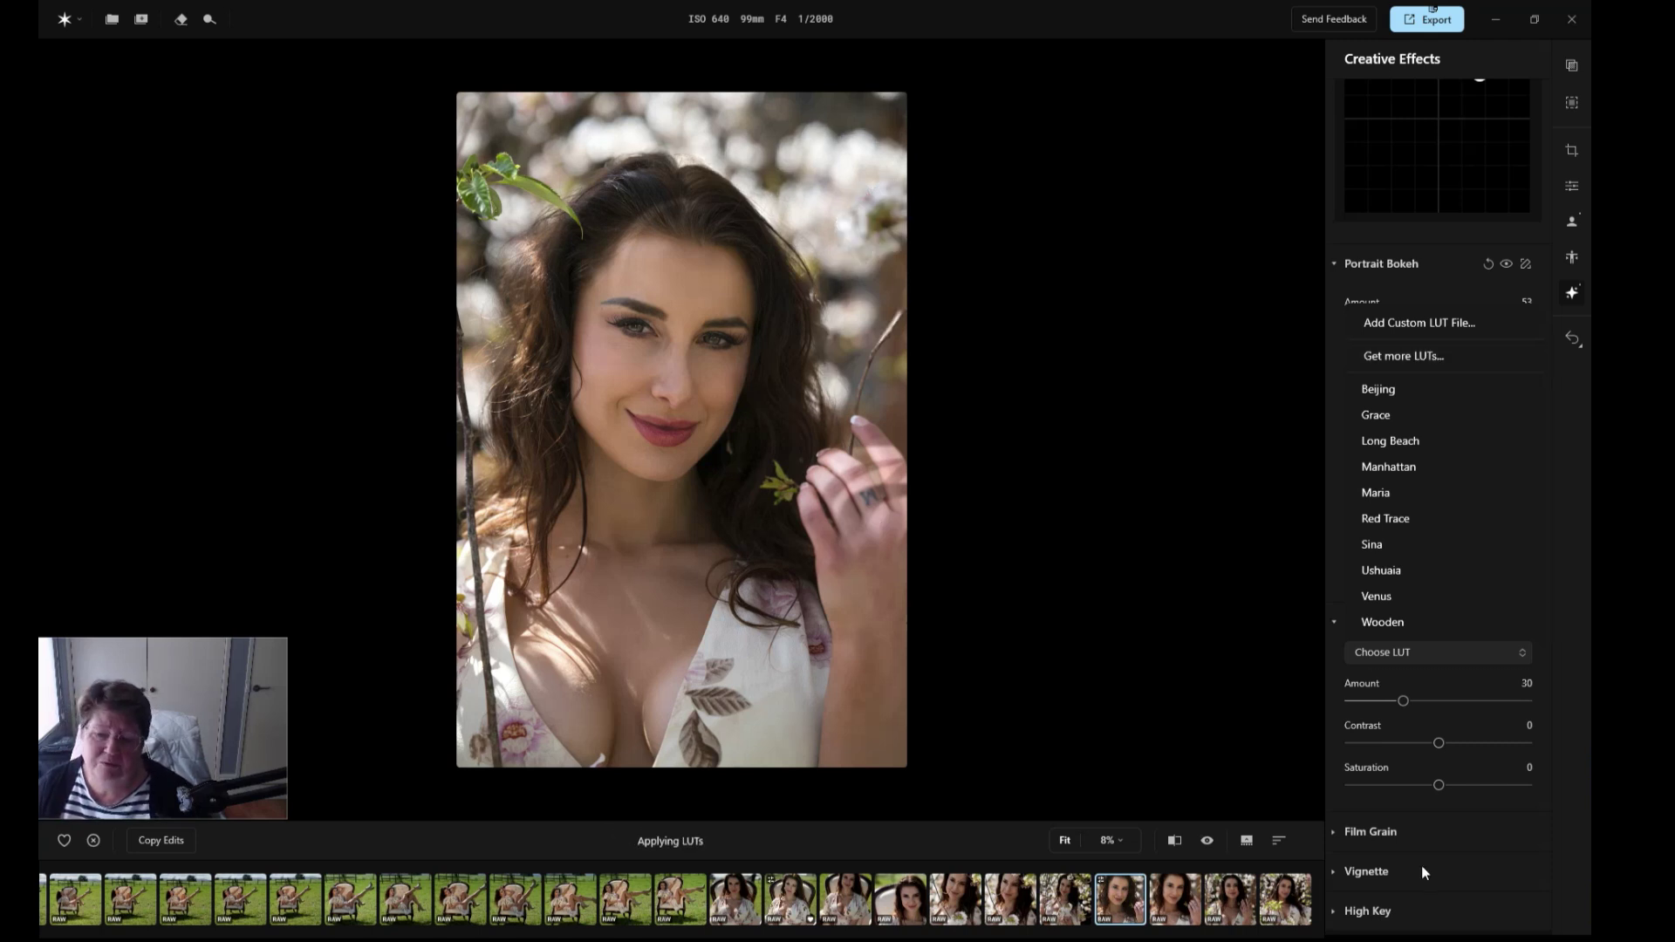
Add a Vignette to the portrait with Amount -100 and Roundness 16.
left_click(1332, 874)
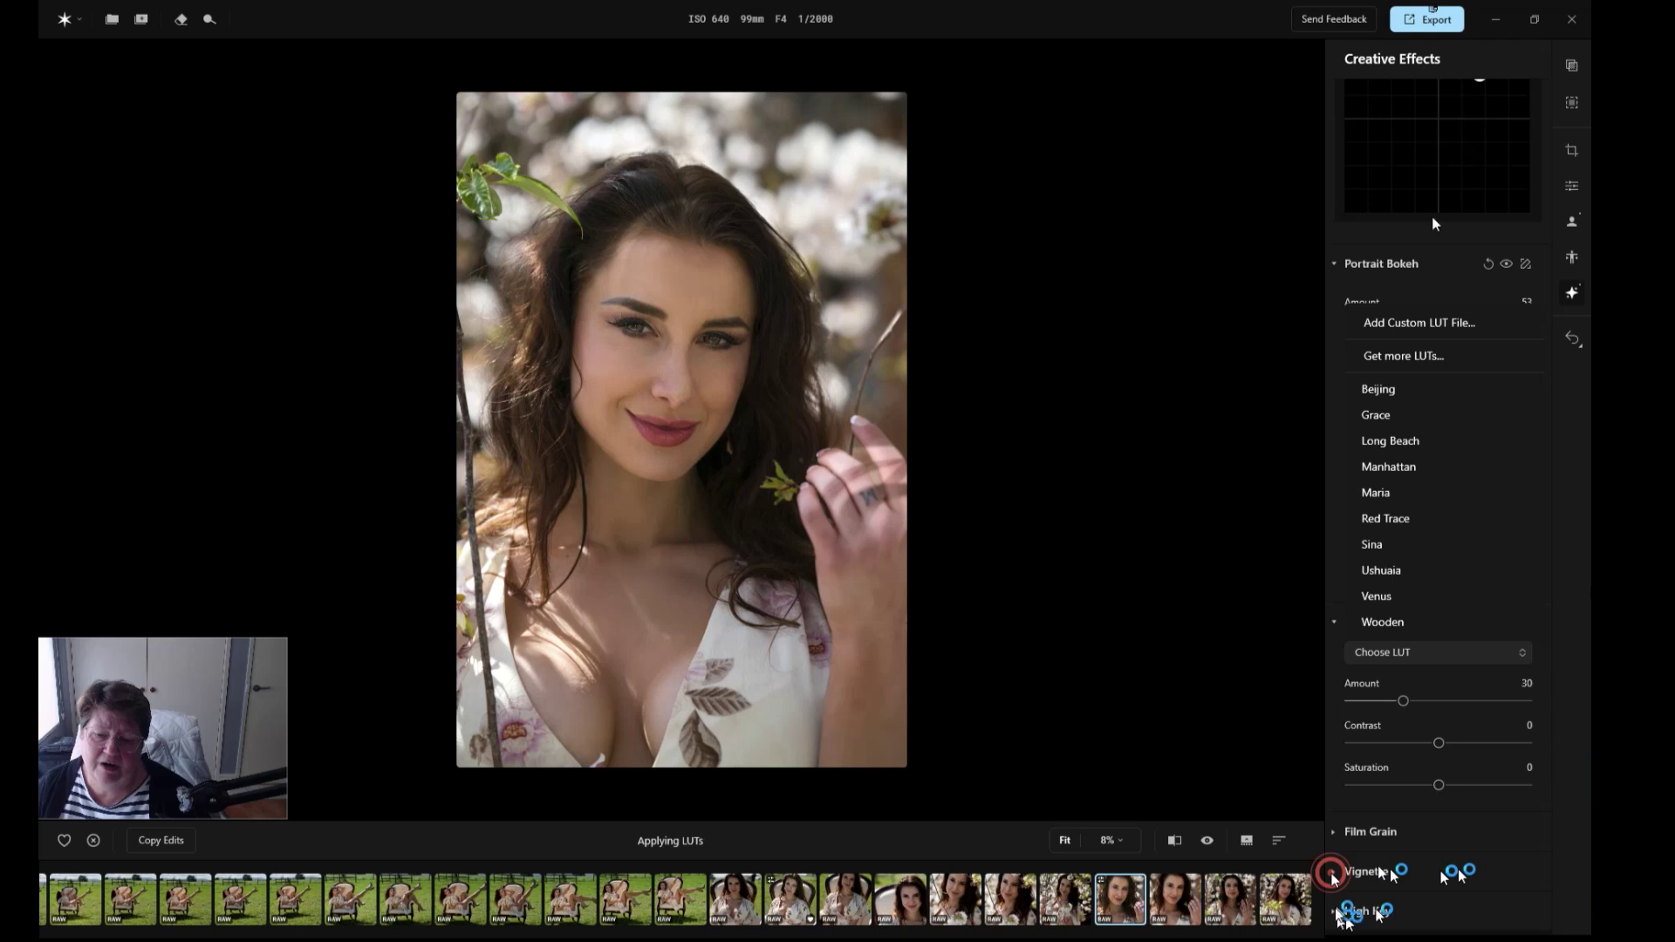
left_click_drag(1438, 650, 1259, 640)
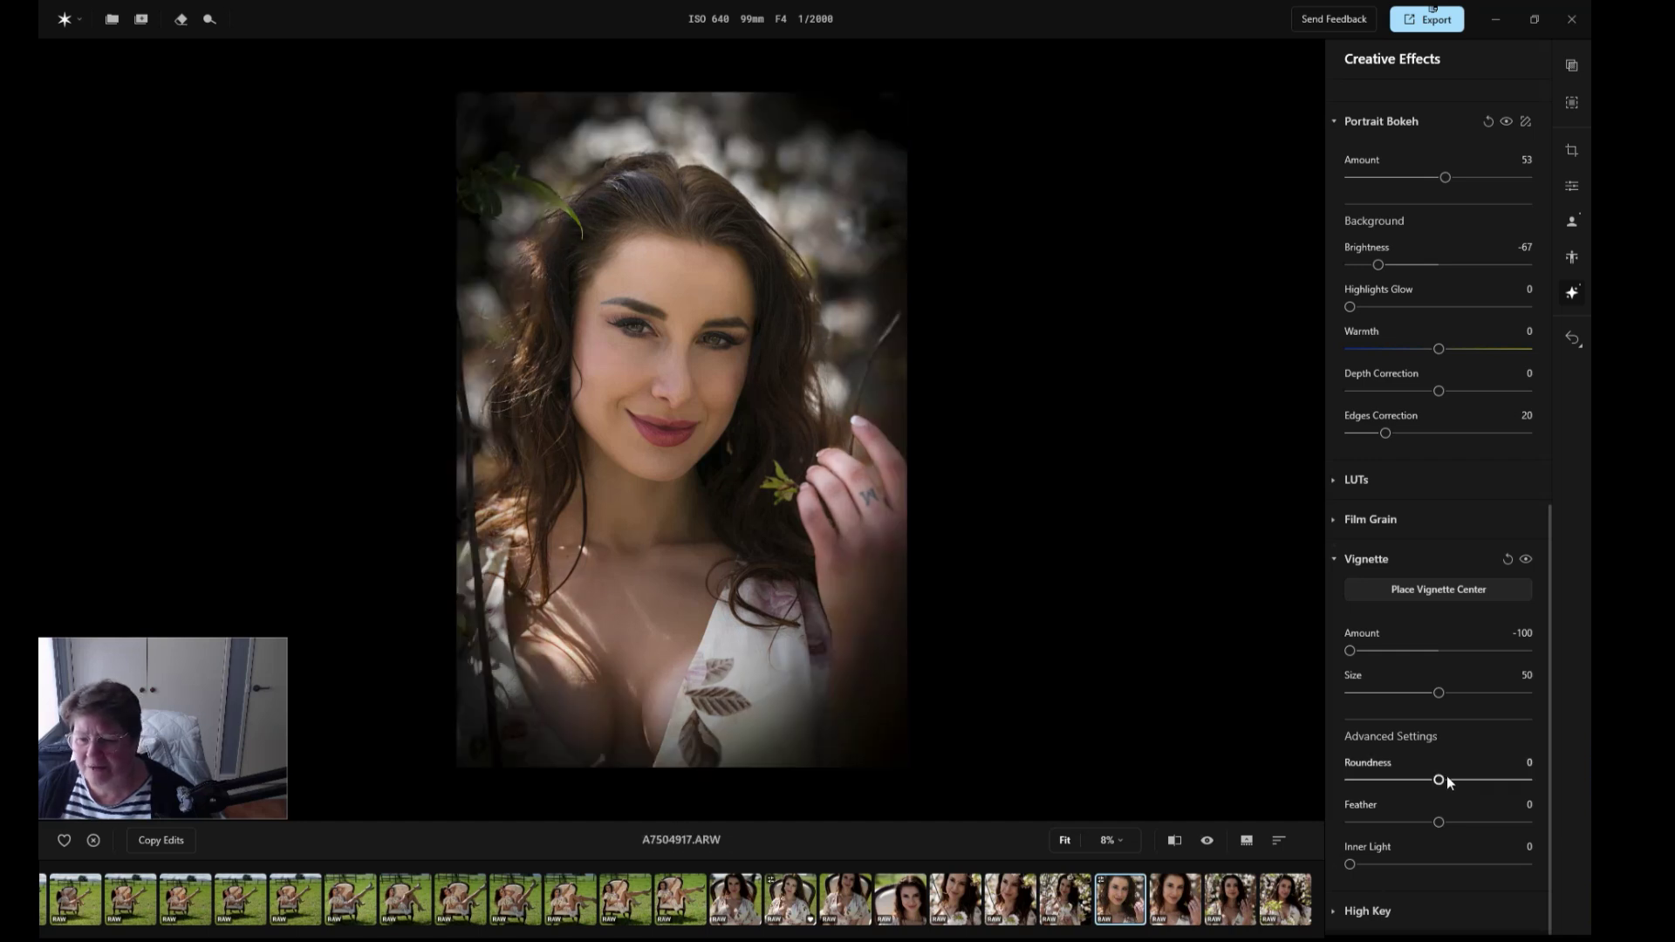
left_click_drag(1436, 782, 1451, 781)
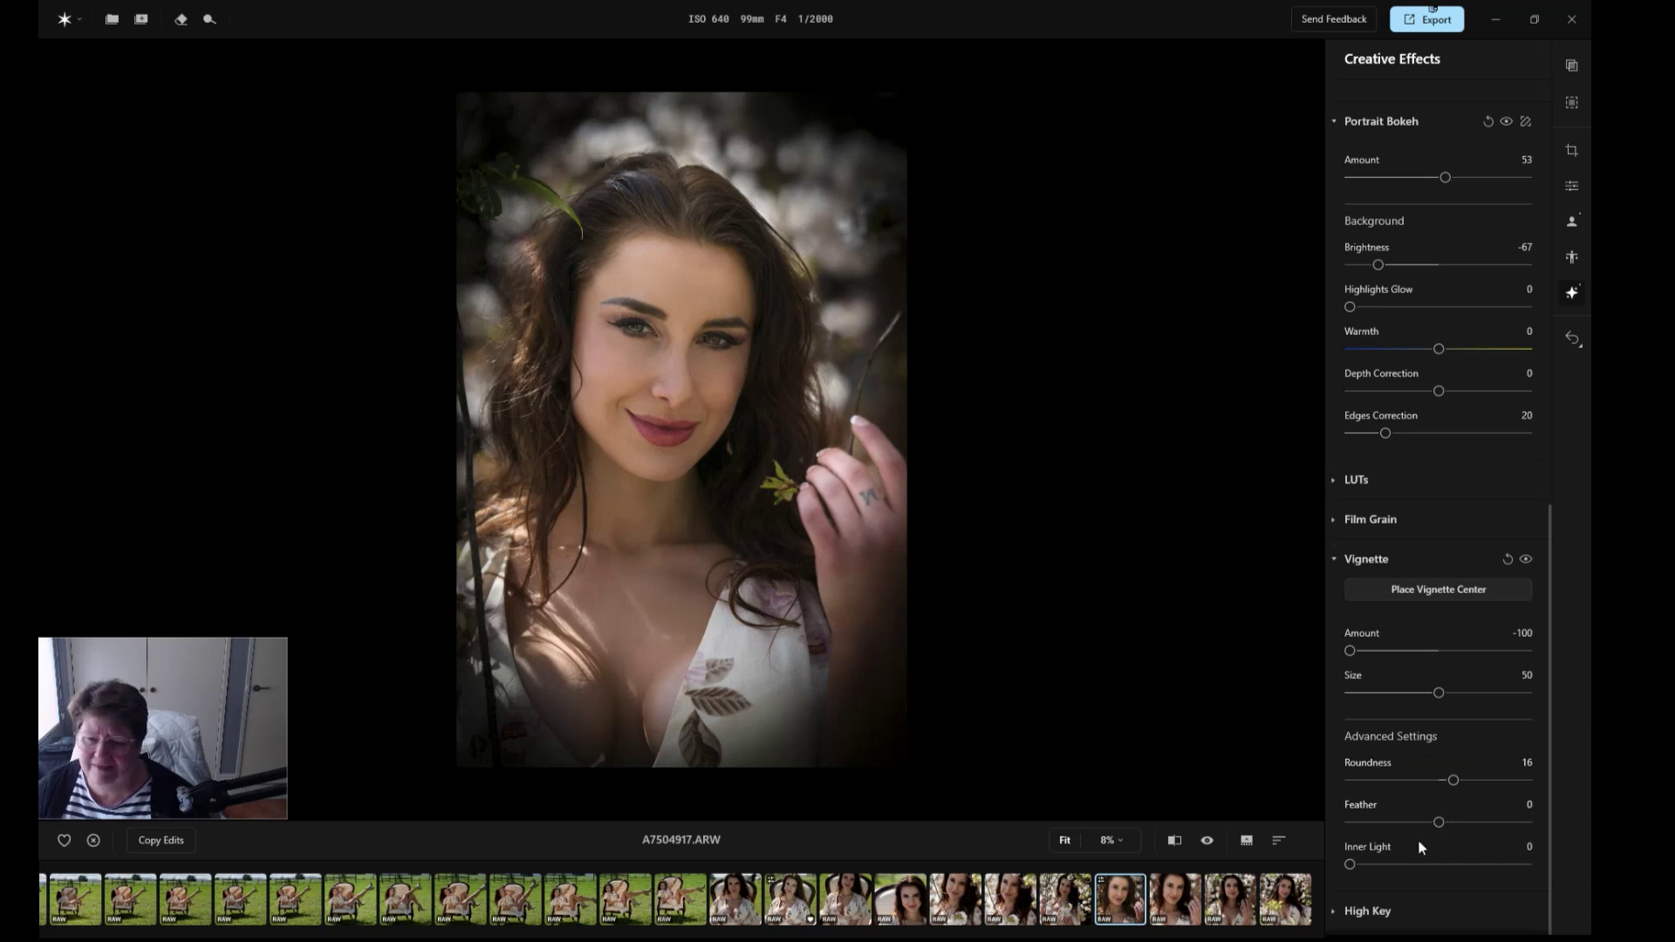
Set the Vignette Amount to -5 and compare the portrait with the effect hidden and shown.
left_click(1332, 910)
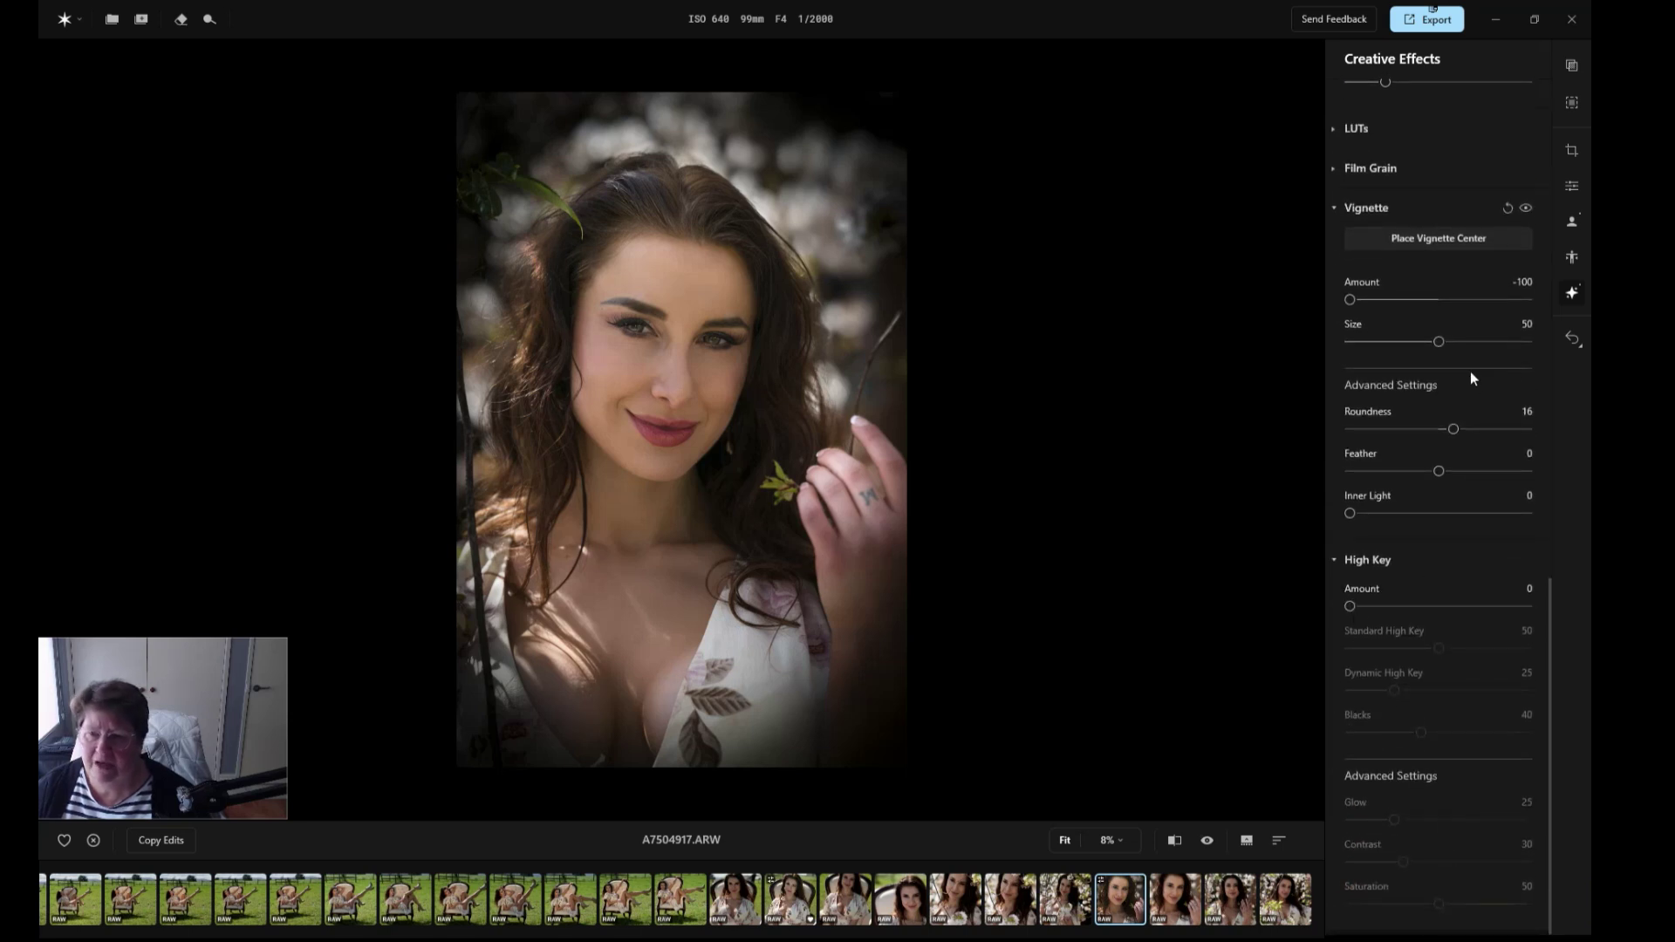
left_click_drag(1350, 299, 1353, 300)
left_click_drag(1447, 301, 1433, 300)
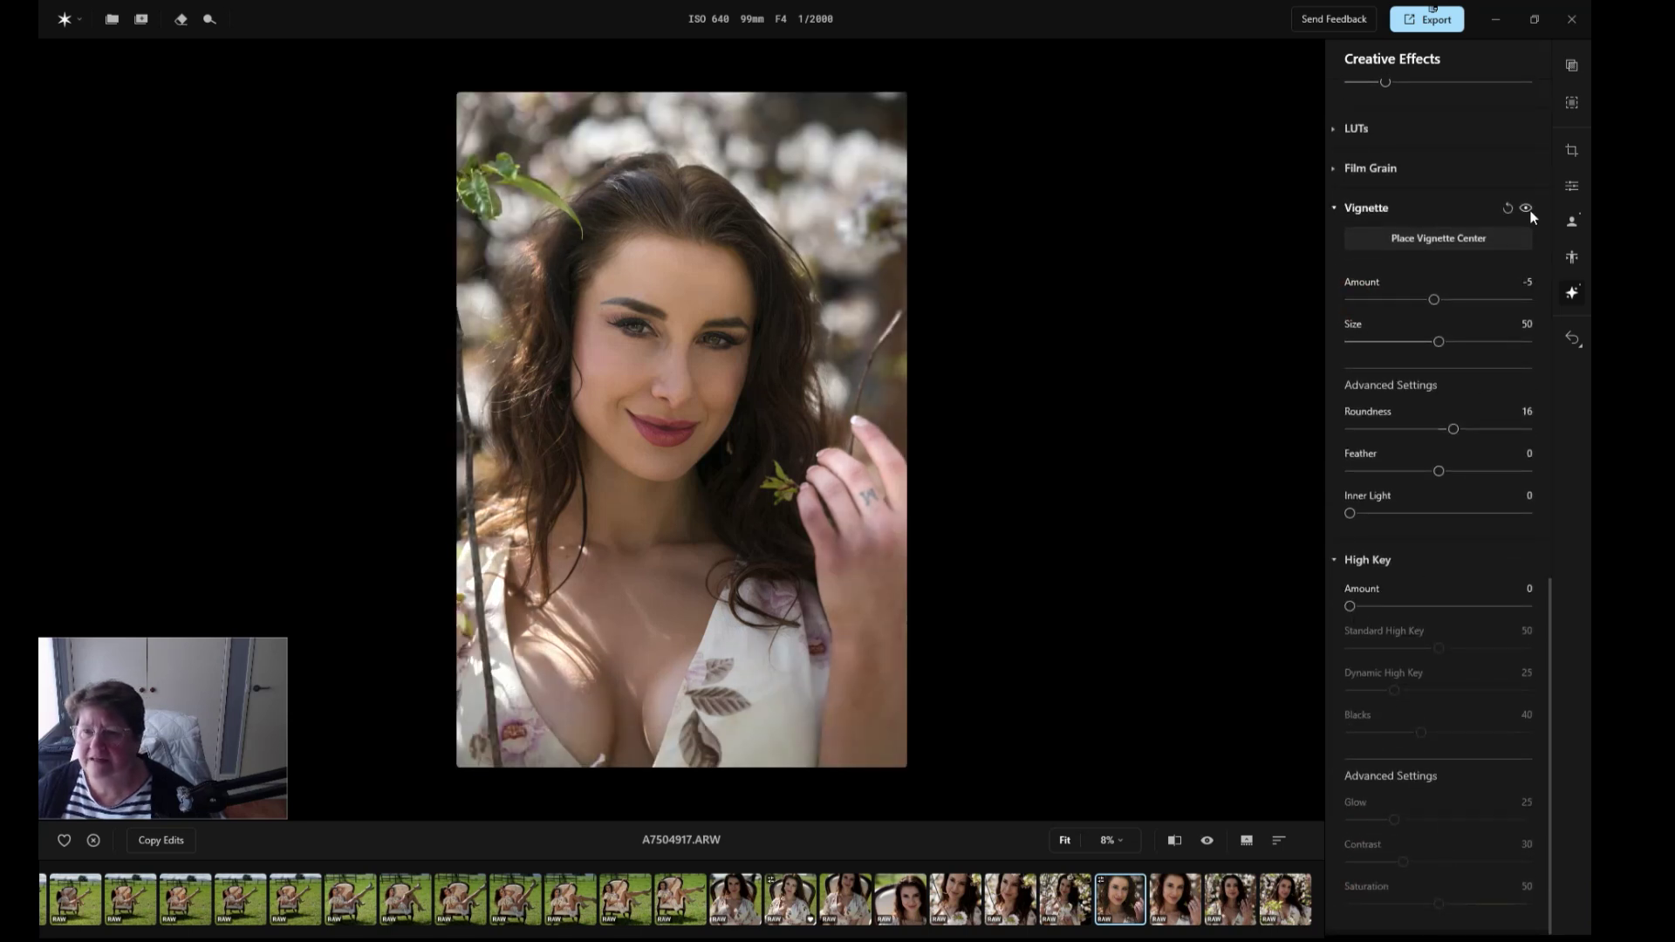
left_click(1527, 208)
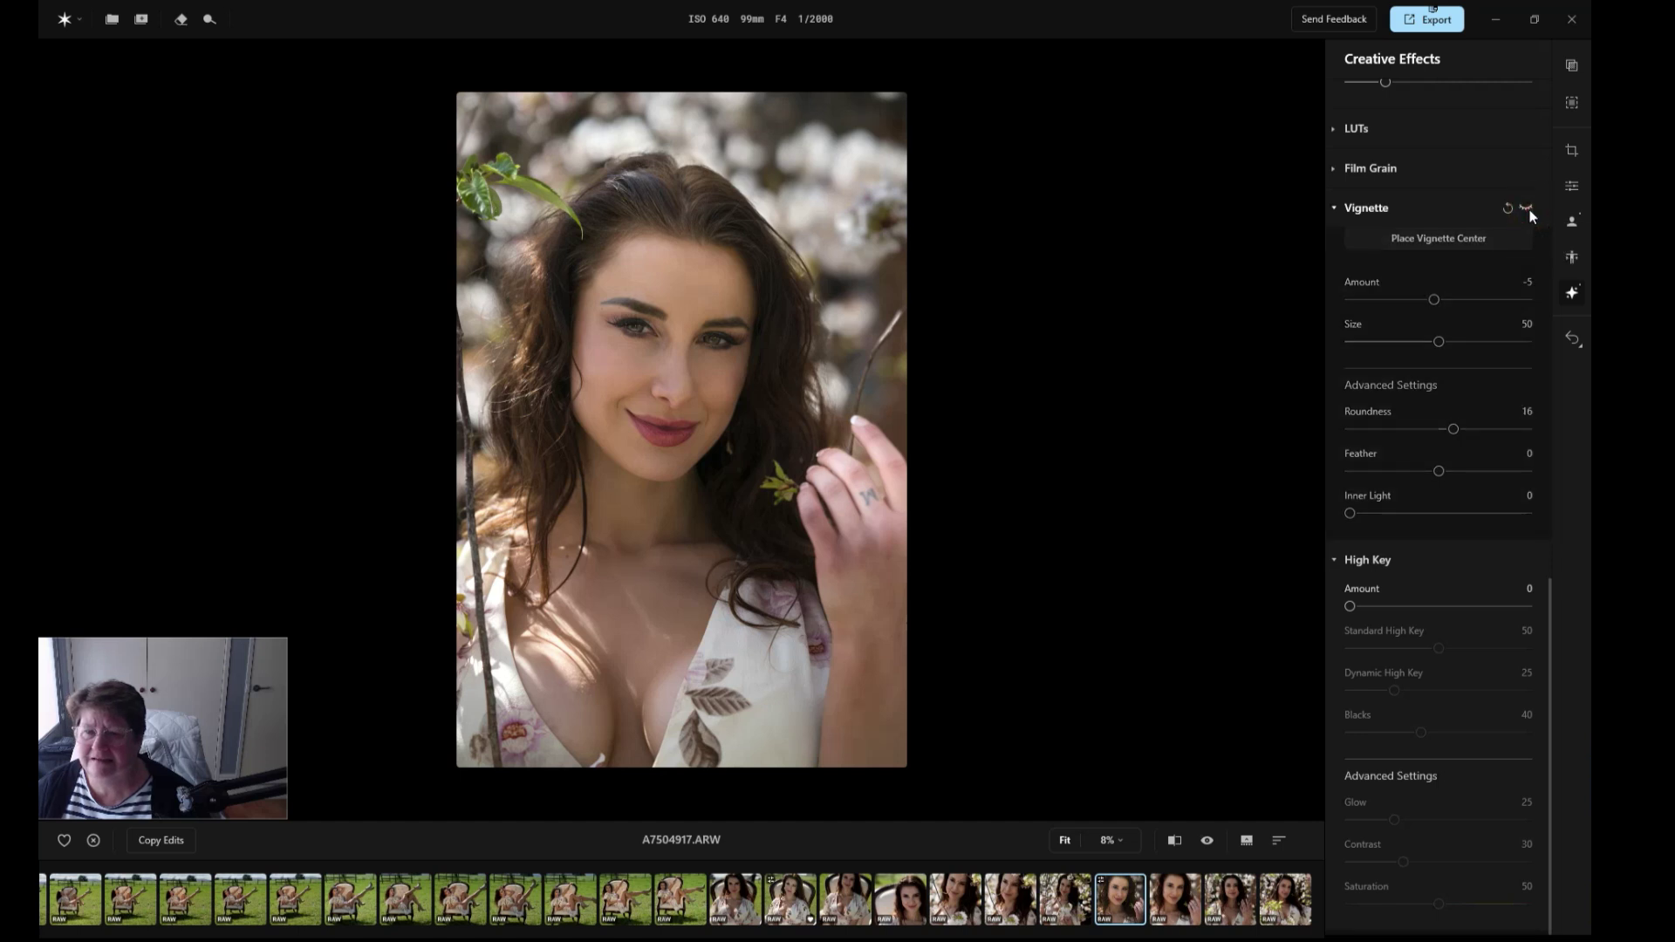
left_click(1528, 209)
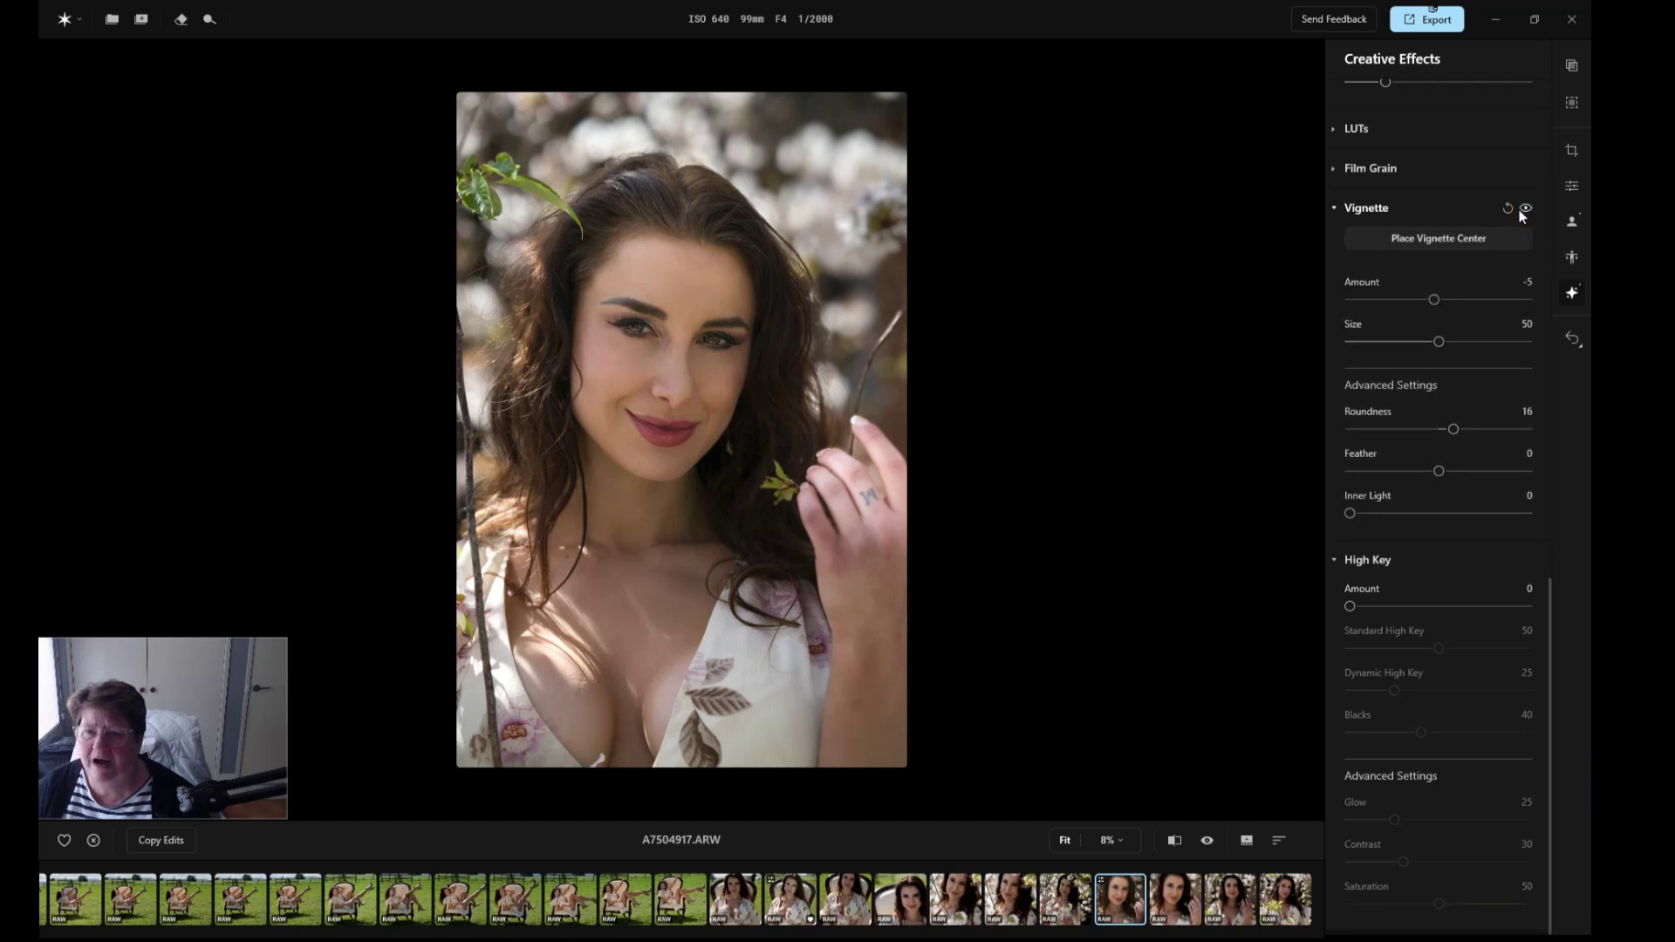
Reset the Vignette and apply High Key with Amount 13.
left_click(1508, 209)
left_click(1508, 208)
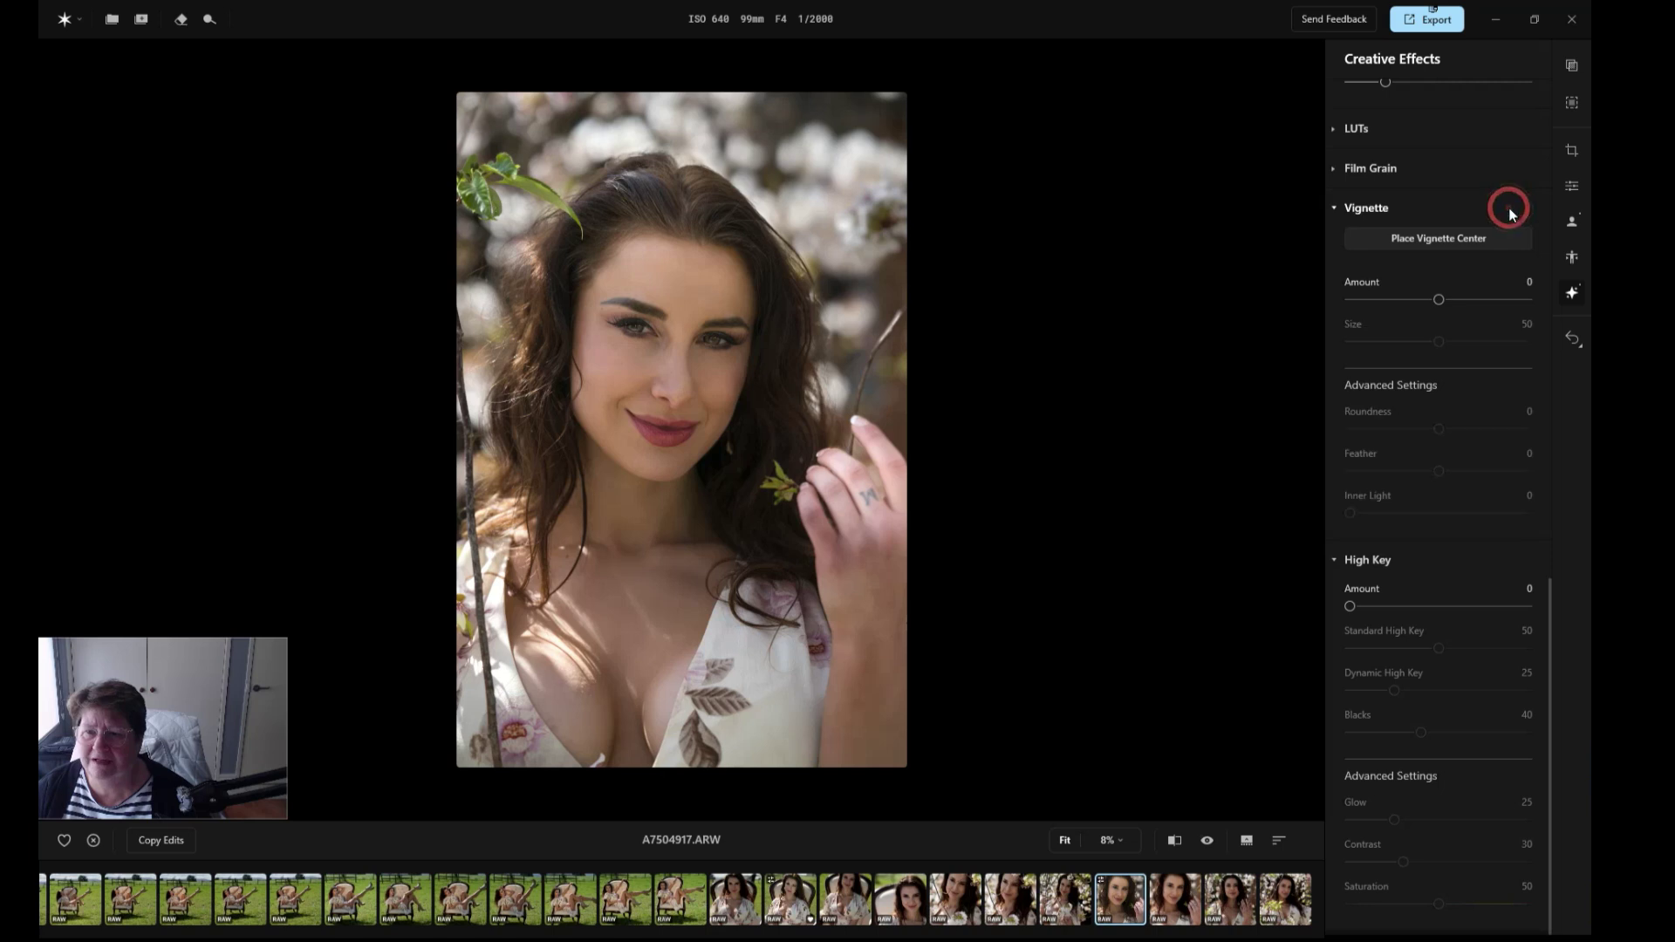
mouse_move(1355, 607)
left_mouse_down()
mouse_move(1549, 611)
mouse_move(1373, 606)
left_mouse_up()
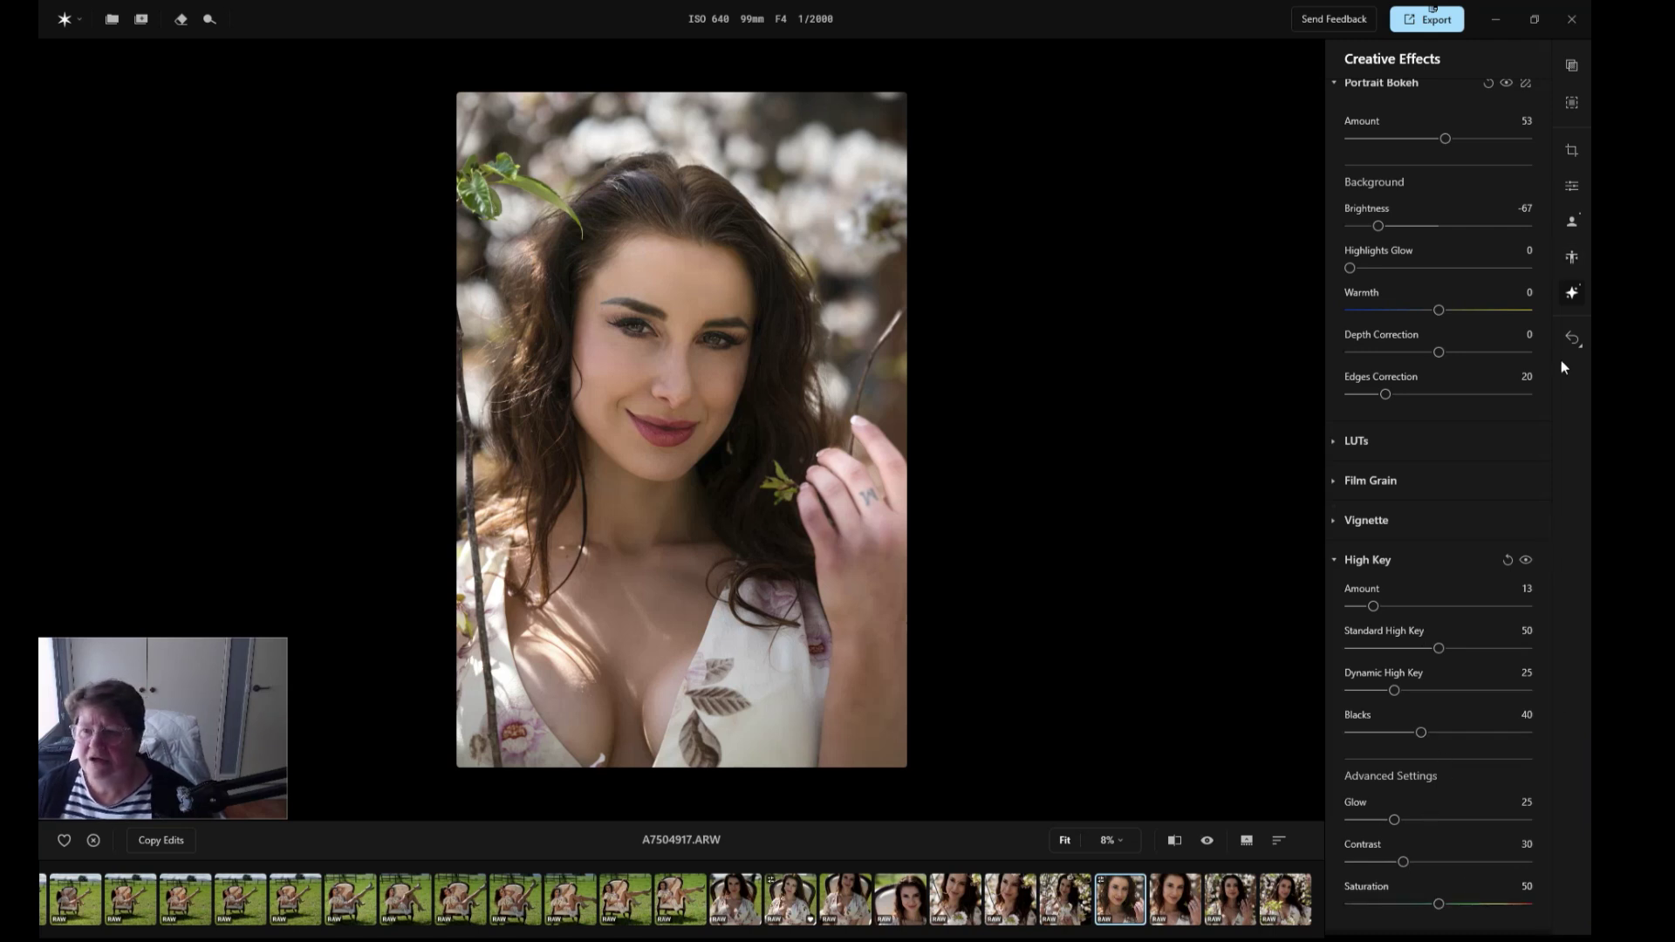
left_click(1565, 334)
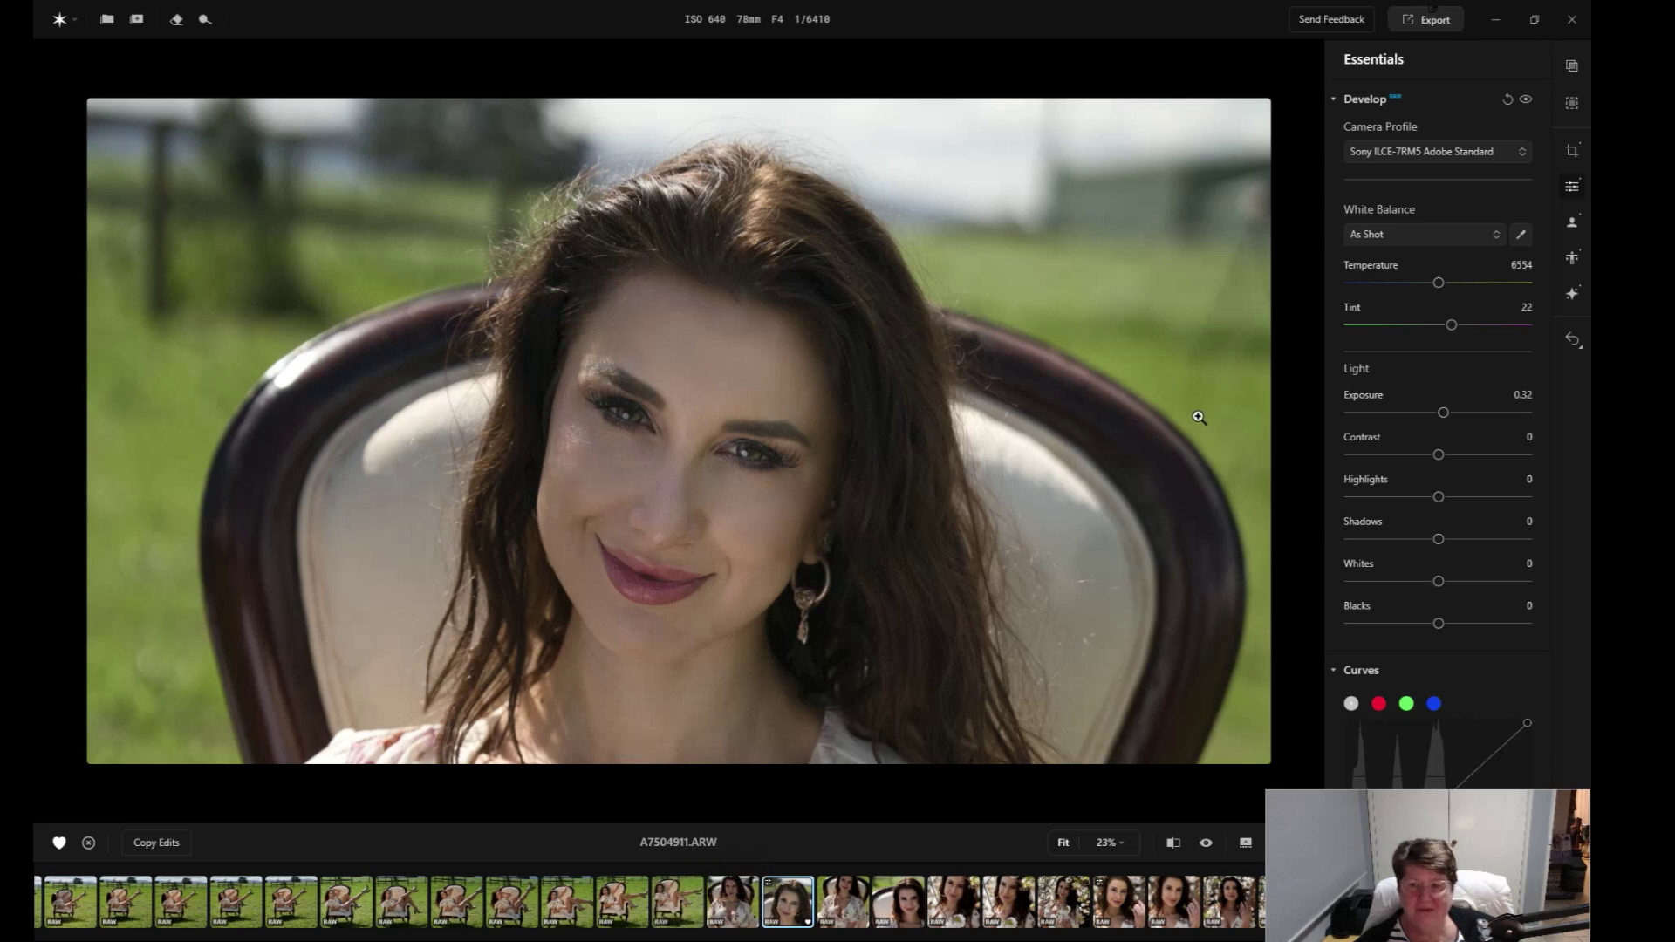
Review the export settings for the chair portrait, try the Adobe RGB color space, and cancel the export.
left_click(1435, 20)
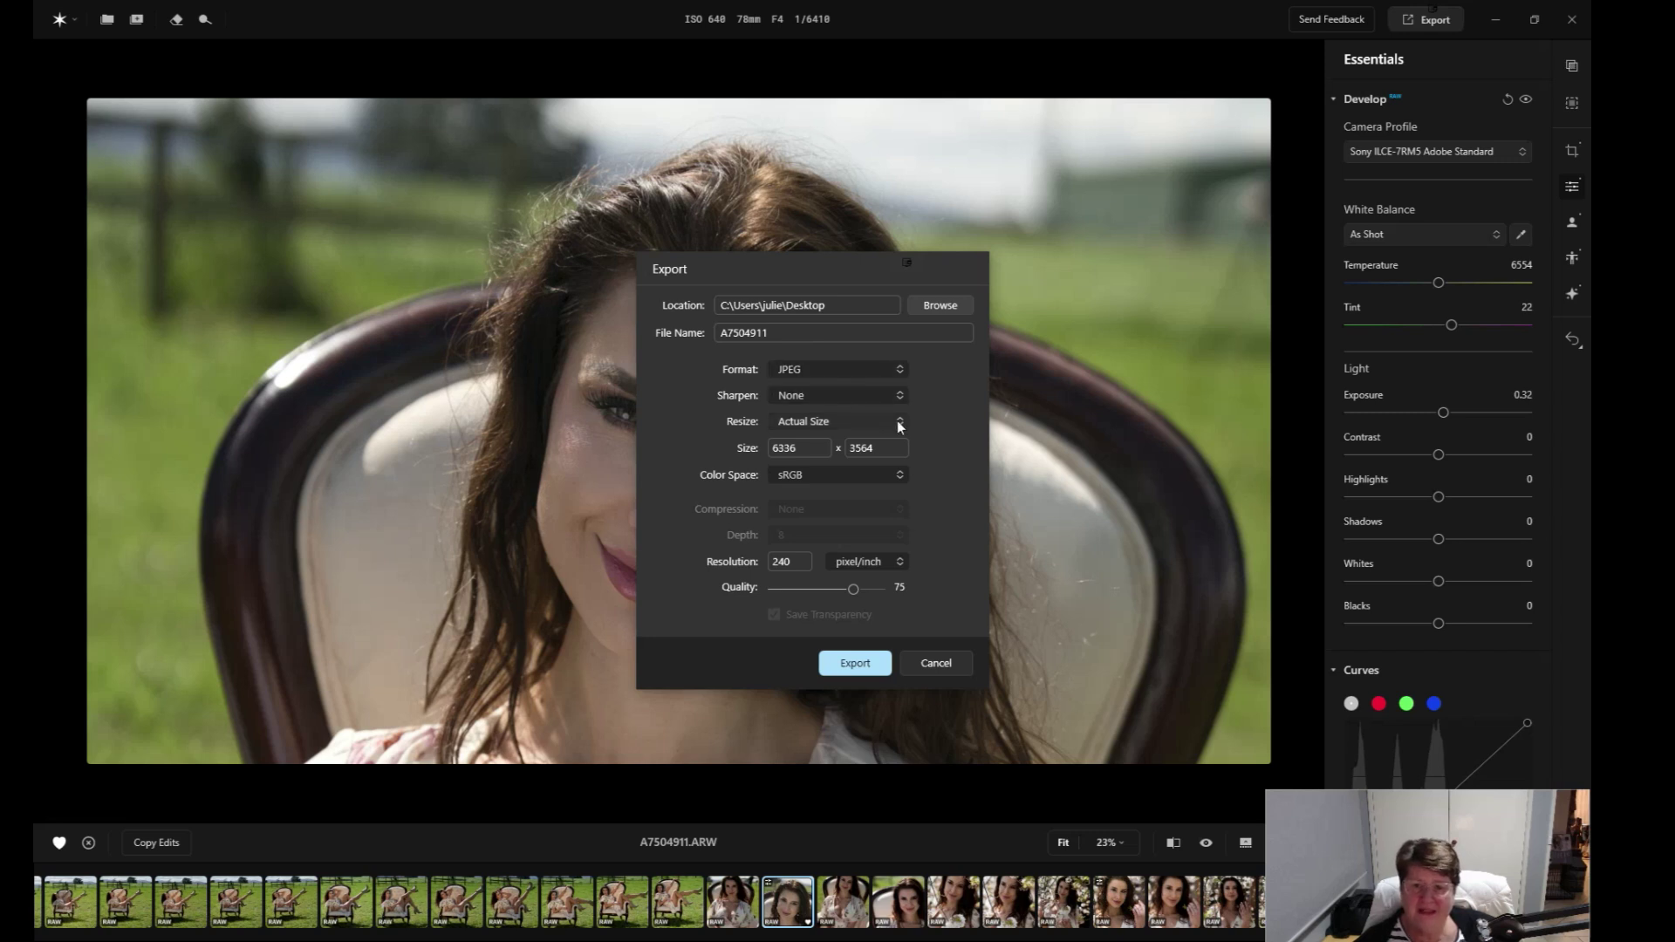
left_click(897, 474)
left_click(841, 527)
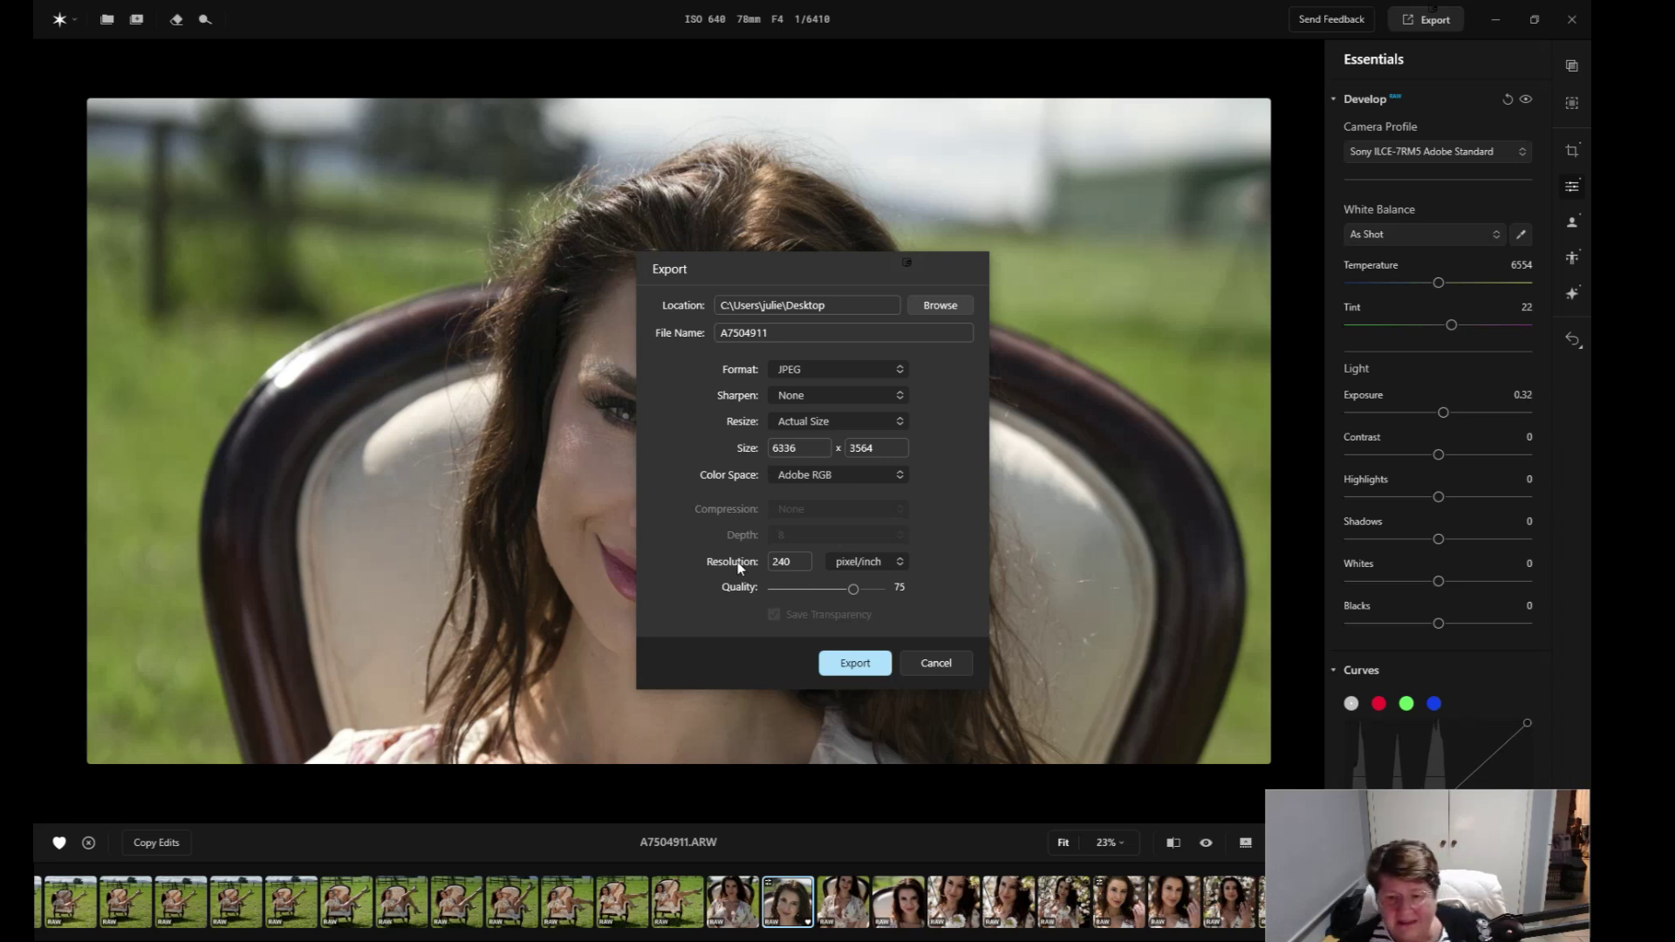
left_click(947, 665)
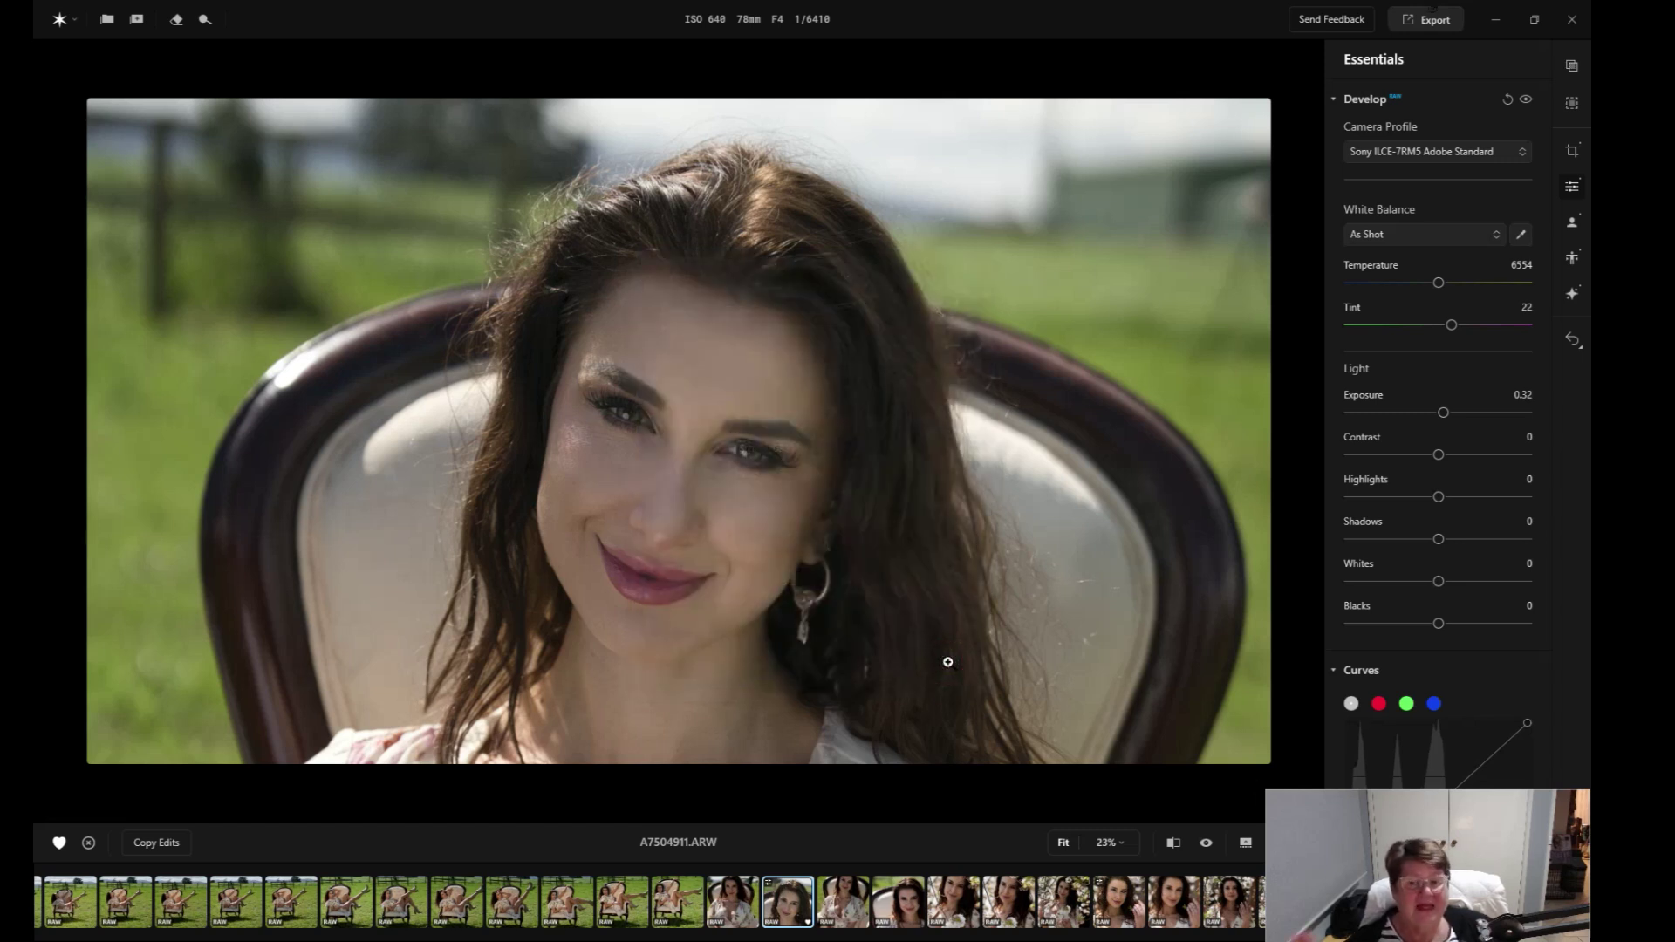